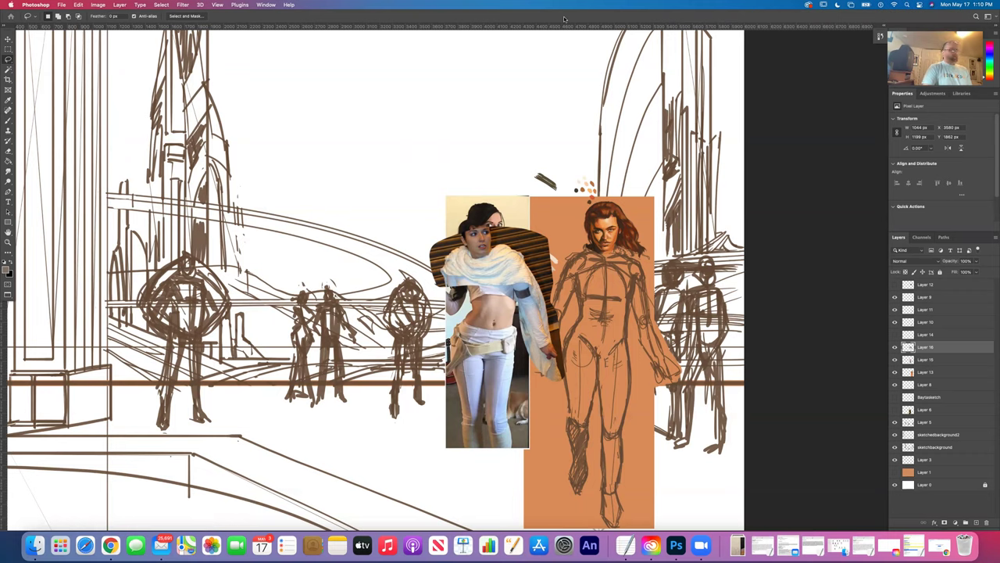
- Trace the white shawl's outer sleeve edge, shoulders and neckline in the reference photo as a Pen tool path
{"action": "scroll", "coordinate": [479, 260], "scroll_direction": "up", "scroll_amount": 3}
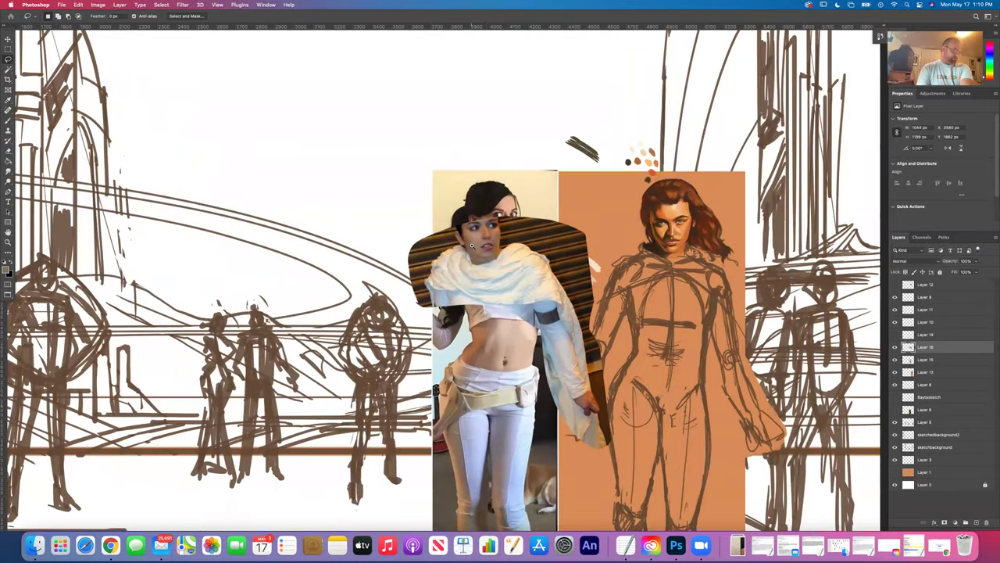
{"action": "scroll", "coordinate": [481, 237], "scroll_direction": "down", "scroll_amount": 1}
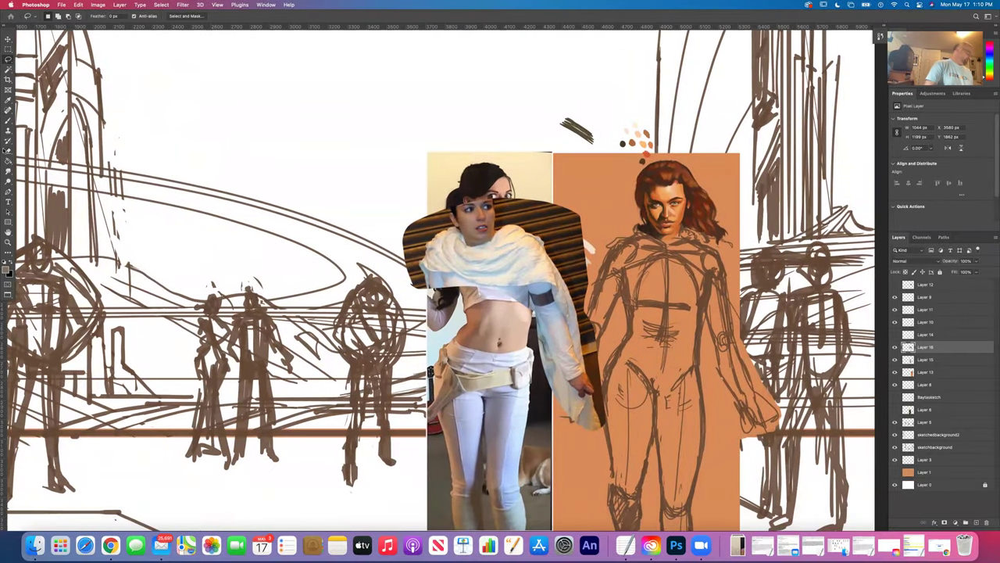
{"action": "left_click", "coordinate": [9, 192]}
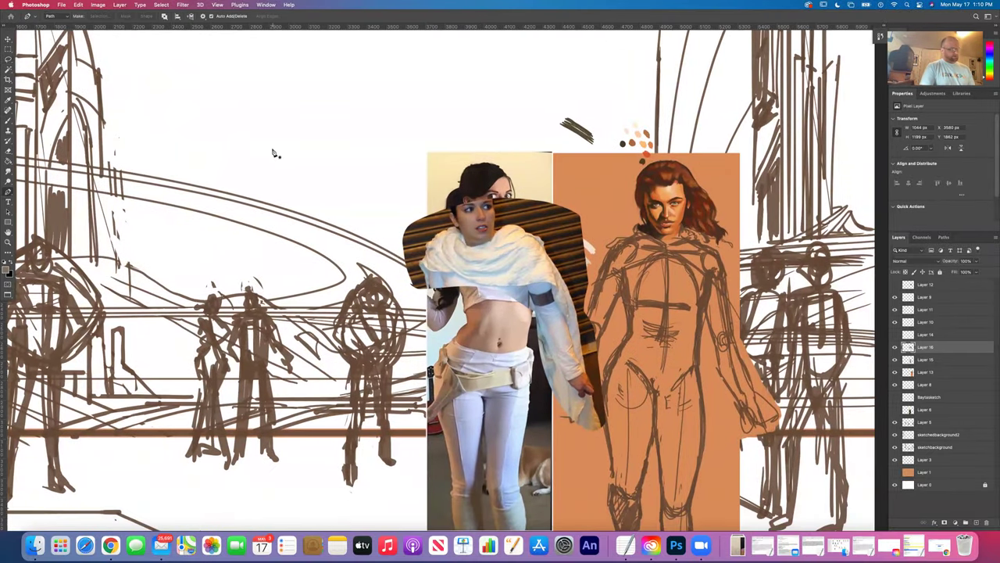
{"action": "left_click", "coordinate": [588, 375]}
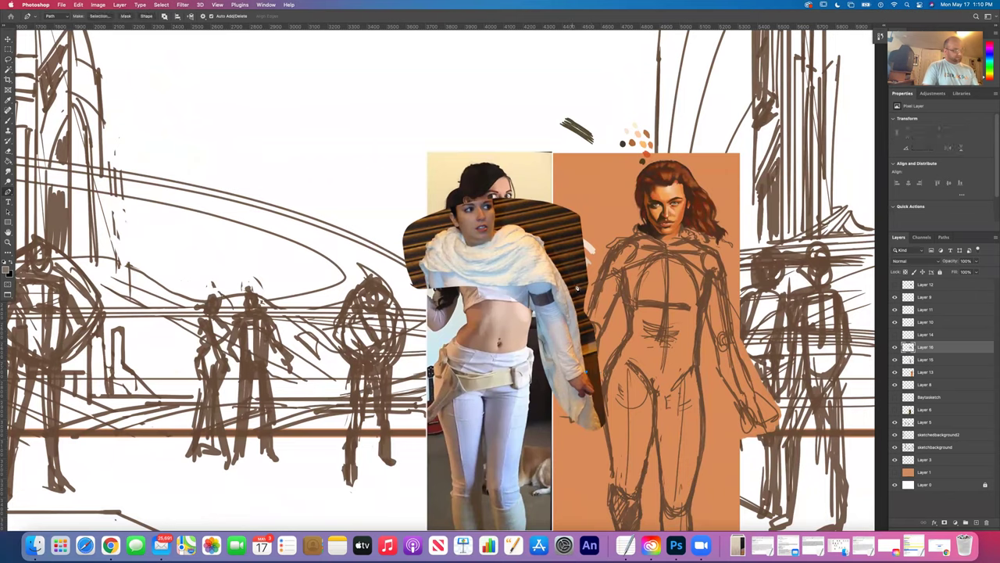
{"action": "left_click", "coordinate": [569, 287]}
{"action": "left_click_drag", "start_coordinate": [547, 250], "coordinate": [427, 290]}
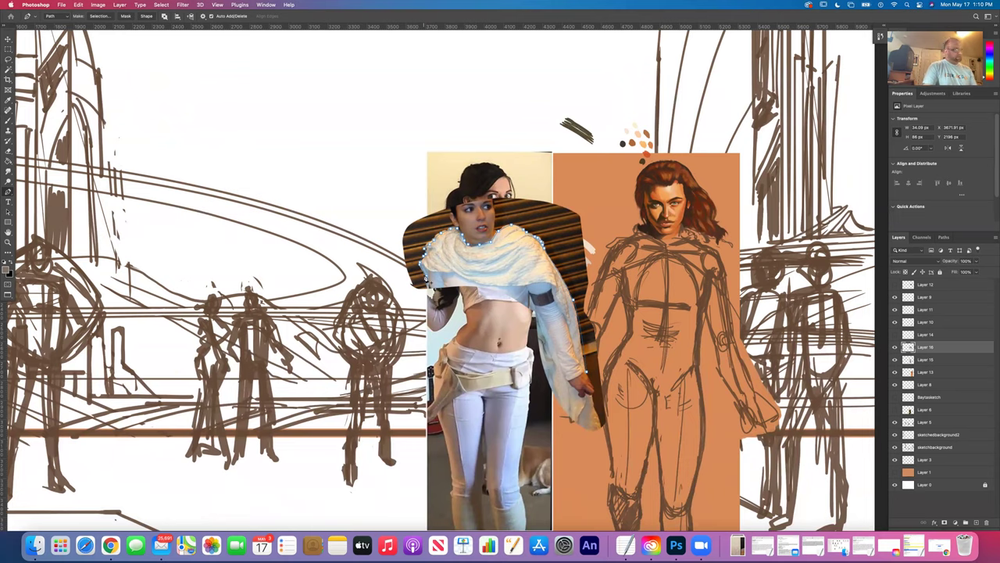
{"action": "left_click_drag", "start_coordinate": [431, 291], "coordinate": [438, 273]}
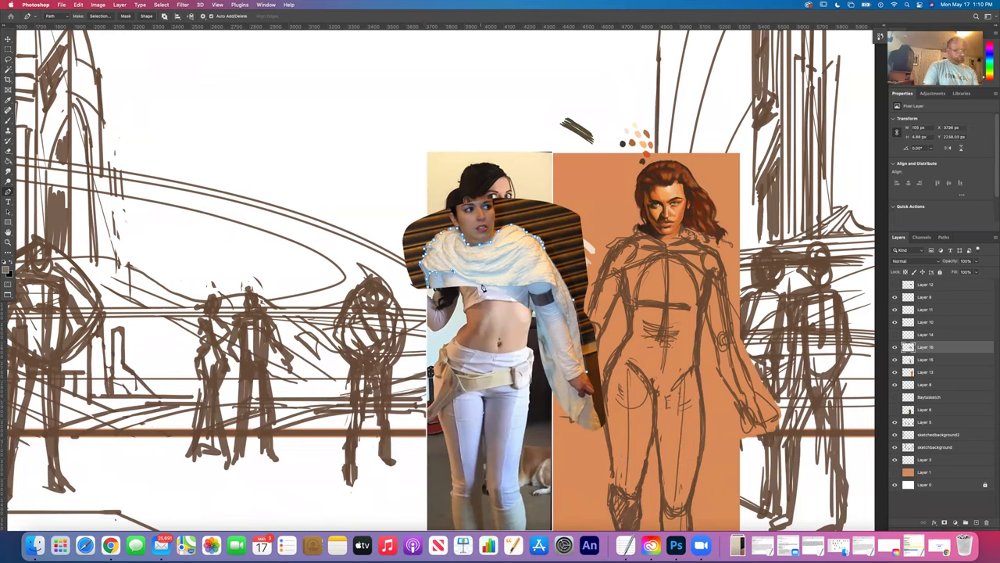
- Continue the shawl path along its lower hem and down beside the sleeve to the wrist, and close it
{"action": "left_click", "coordinate": [522, 288]}
{"action": "left_click", "coordinate": [554, 289]}
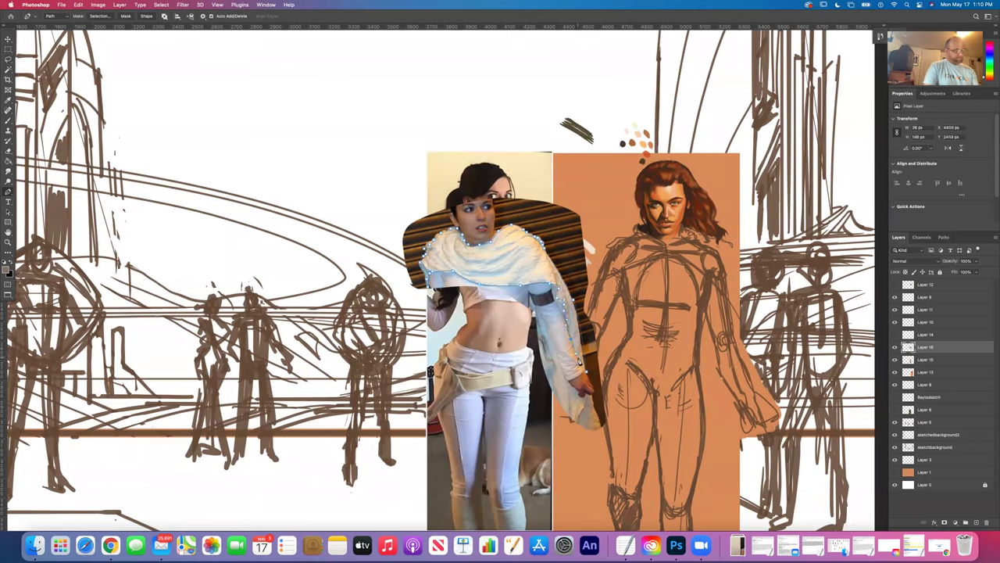
{"action": "left_click", "coordinate": [583, 380]}
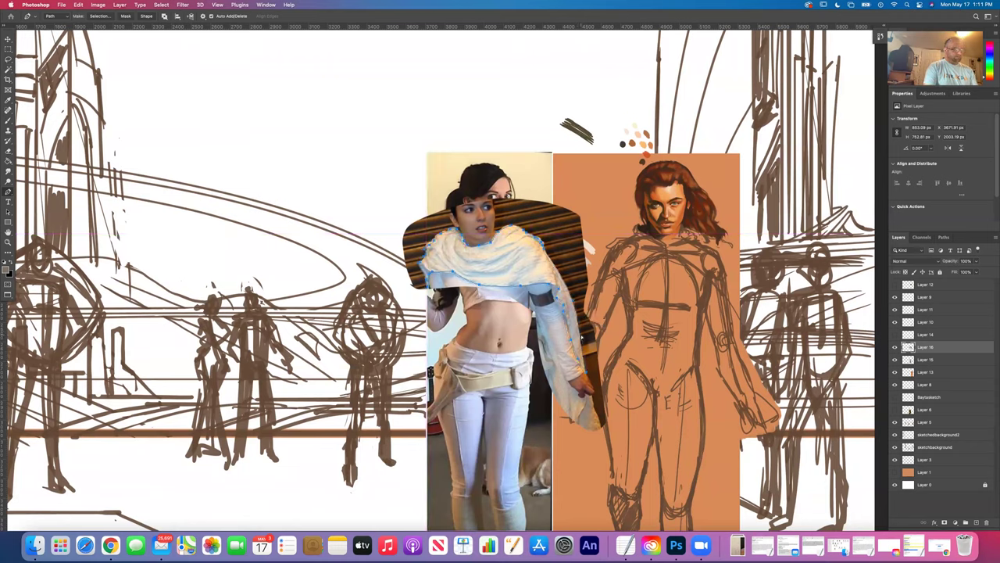
{"action": "left_click", "coordinate": [585, 342]}
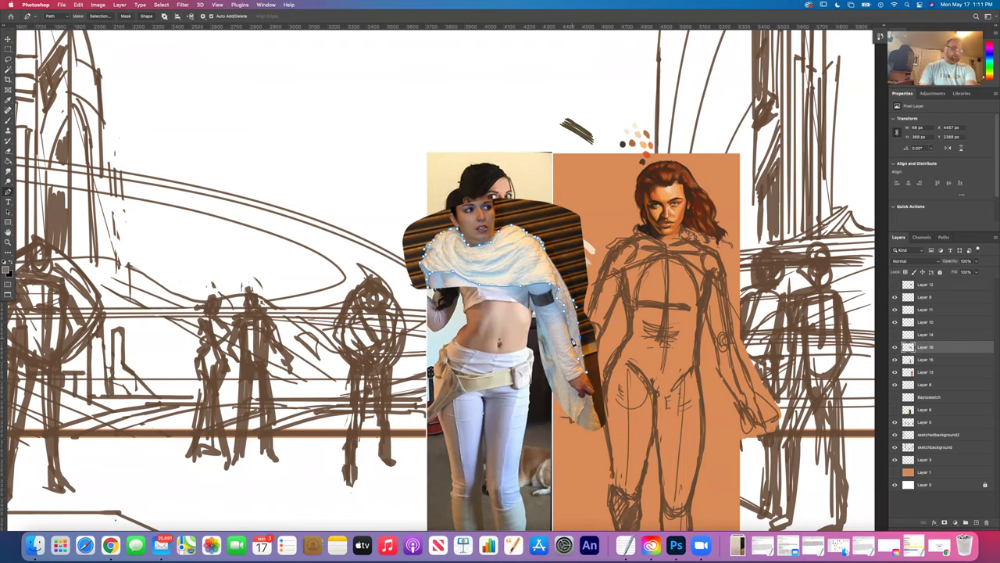
- Refine the path's anchor points along the shawl's shoulder above the arm with the dark band, up to the fold beside the neck
{"action": "scroll", "coordinate": [572, 342], "scroll_direction": "up", "scroll_amount": 3}
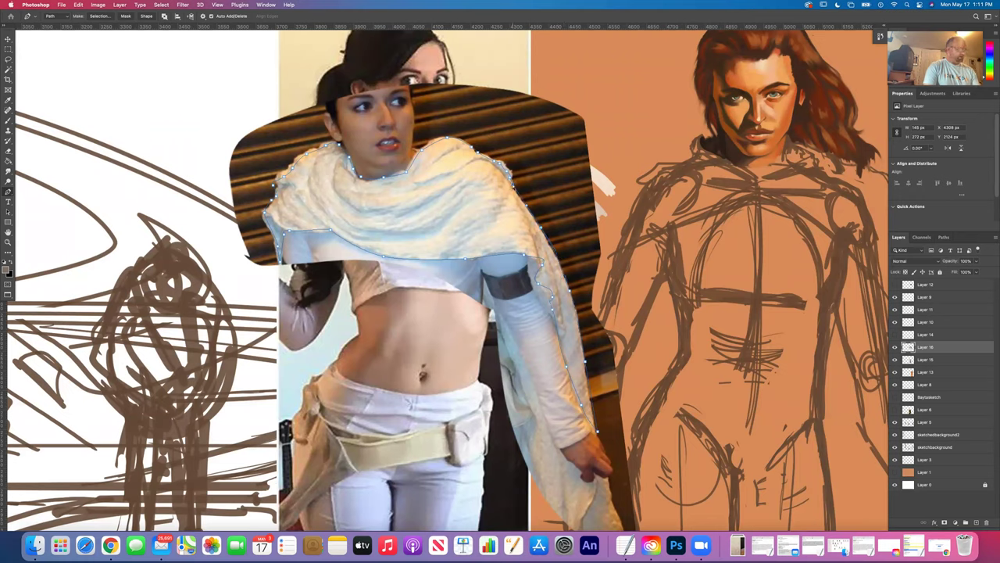
{"action": "left_click", "coordinate": [511, 178]}
{"action": "left_click", "coordinate": [512, 177]}
{"action": "left_click", "coordinate": [517, 186]}
{"action": "left_click", "coordinate": [512, 181]}
{"action": "left_click", "coordinate": [504, 166]}
{"action": "left_click", "coordinate": [495, 164]}
{"action": "left_click", "coordinate": [491, 161]}
{"action": "left_click", "coordinate": [445, 139]}
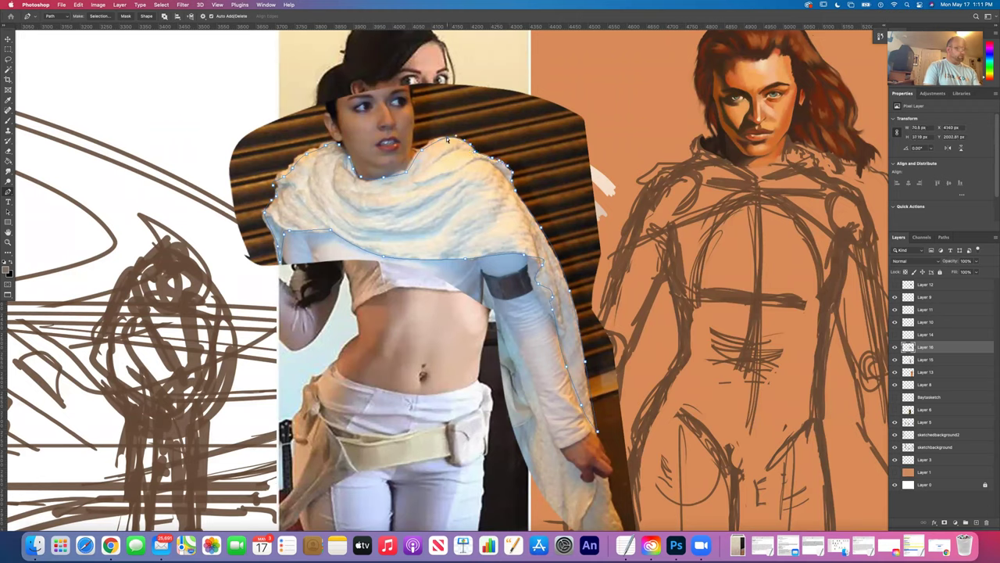
- Adjust the path to follow the shawl's neckline beneath the chin and over the fold on the opposite shoulder
{"action": "left_click", "coordinate": [421, 153]}
{"action": "left_click", "coordinate": [408, 170]}
{"action": "left_click", "coordinate": [353, 173]}
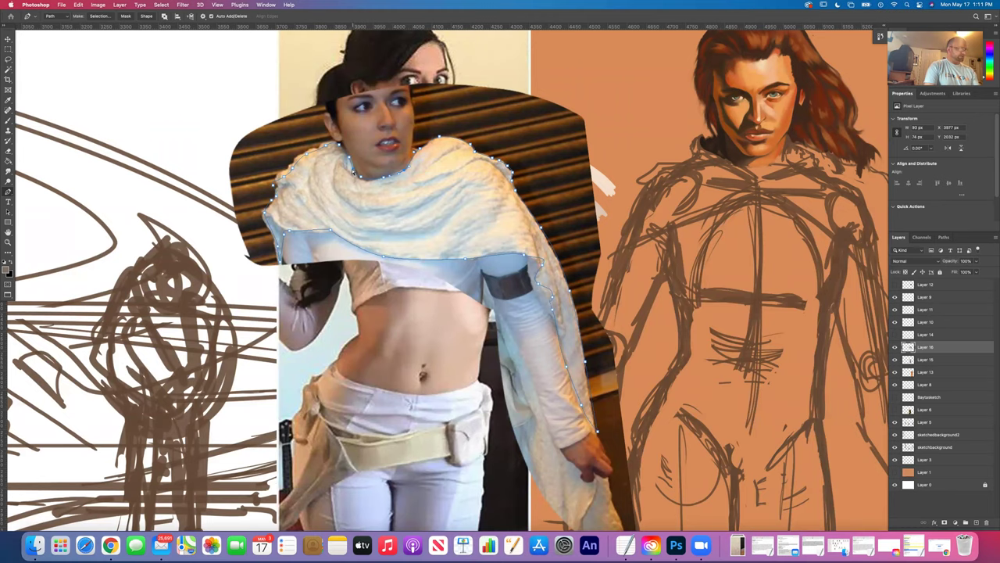
{"action": "left_click", "coordinate": [325, 147]}
{"action": "left_click", "coordinate": [300, 157]}
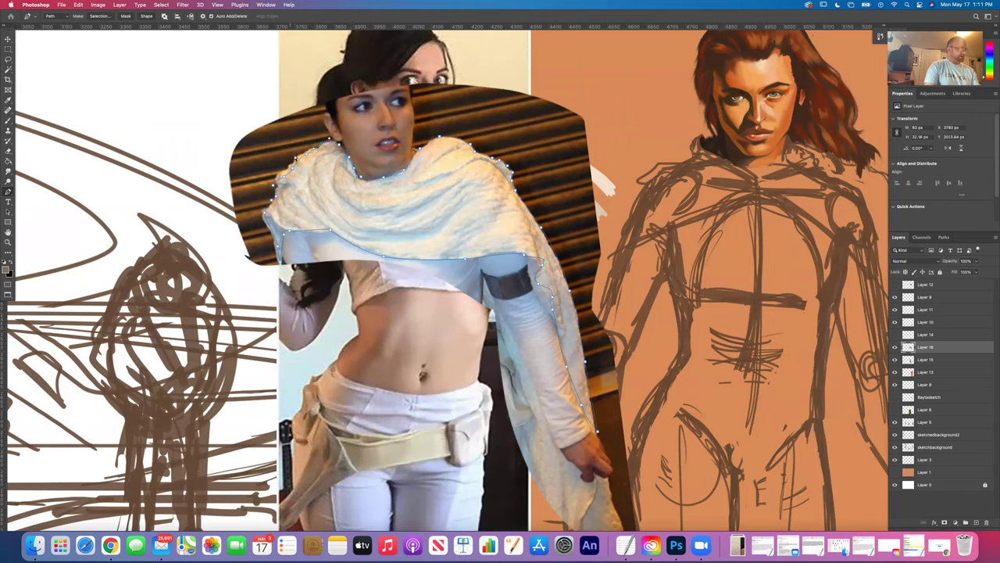
- Fit the path's anchor points to the outer contour of the shoulder opposite the armband
{"action": "left_click", "coordinate": [294, 147]}
{"action": "left_click", "coordinate": [276, 179]}
{"action": "left_click", "coordinate": [273, 183]}
{"action": "left_click", "coordinate": [273, 180]}
{"action": "left_click", "coordinate": [275, 186]}
{"action": "left_click", "coordinate": [277, 197]}
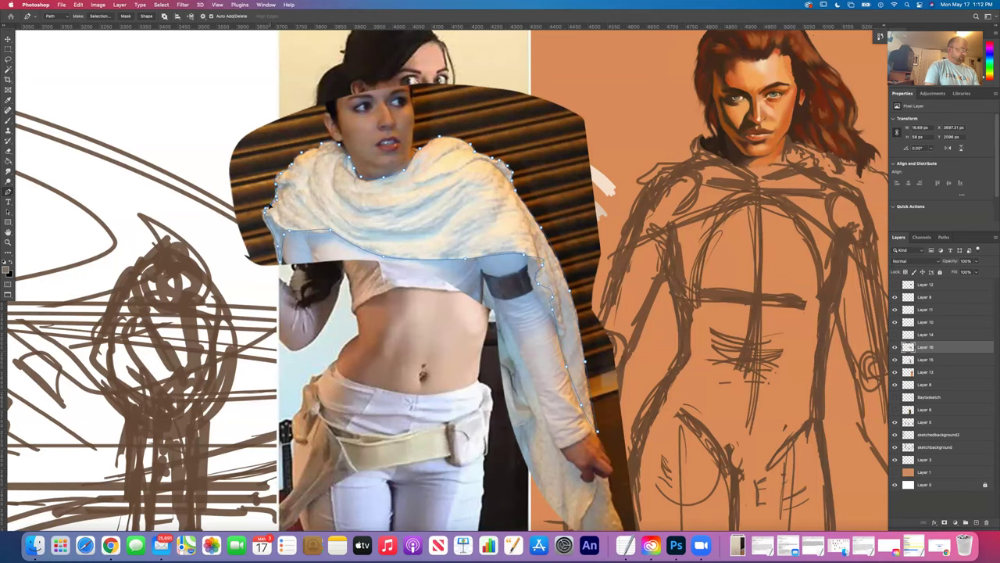
- Correct the path around the shawl's pointed outer corner and down its short hanging end
{"action": "left_click", "coordinate": [266, 208]}
{"action": "left_click", "coordinate": [263, 212]}
{"action": "left_click", "coordinate": [264, 211]}
{"action": "left_click", "coordinate": [265, 208]}
{"action": "left_click", "coordinate": [276, 249]}
{"action": "left_click", "coordinate": [279, 267]}
{"action": "left_click", "coordinate": [280, 265]}
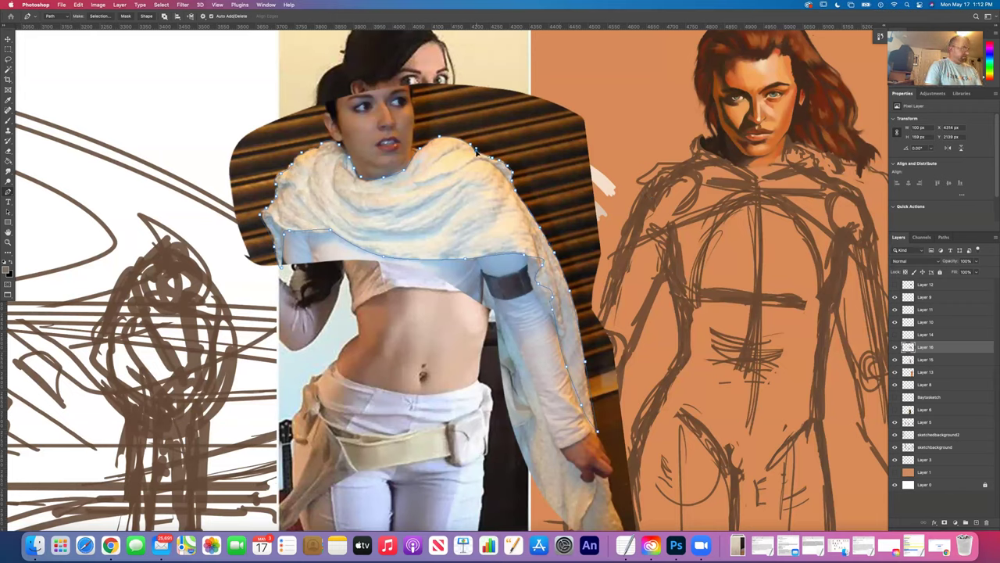
- Smooth the path over the shoulder on the armband side and adjust the edge below the opposite outer corner
{"action": "left_click", "coordinate": [473, 148]}
{"action": "left_click", "coordinate": [467, 144]}
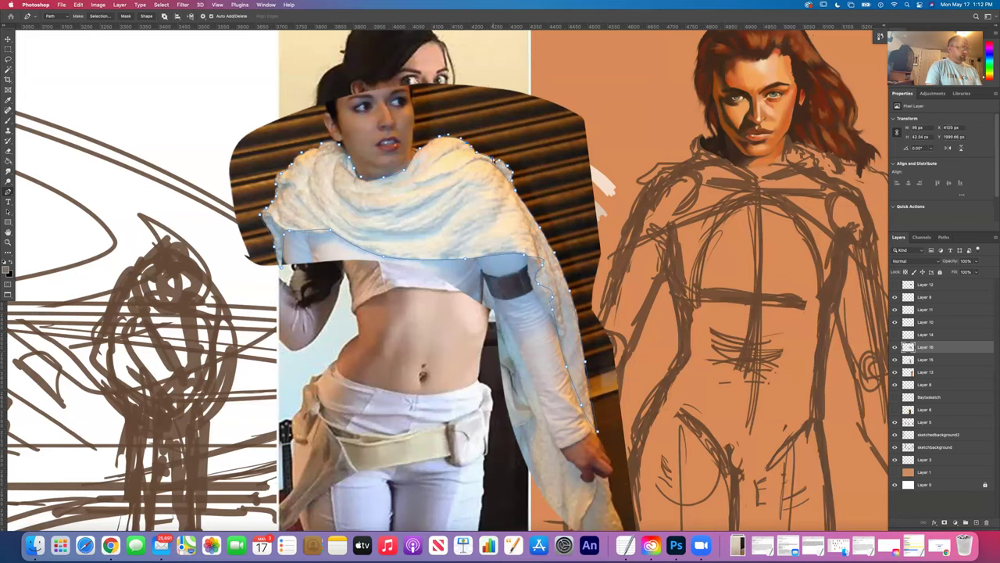
{"action": "left_click", "coordinate": [491, 157]}
{"action": "left_click", "coordinate": [500, 160]}
{"action": "left_click", "coordinate": [493, 159]}
{"action": "left_click", "coordinate": [491, 157]}
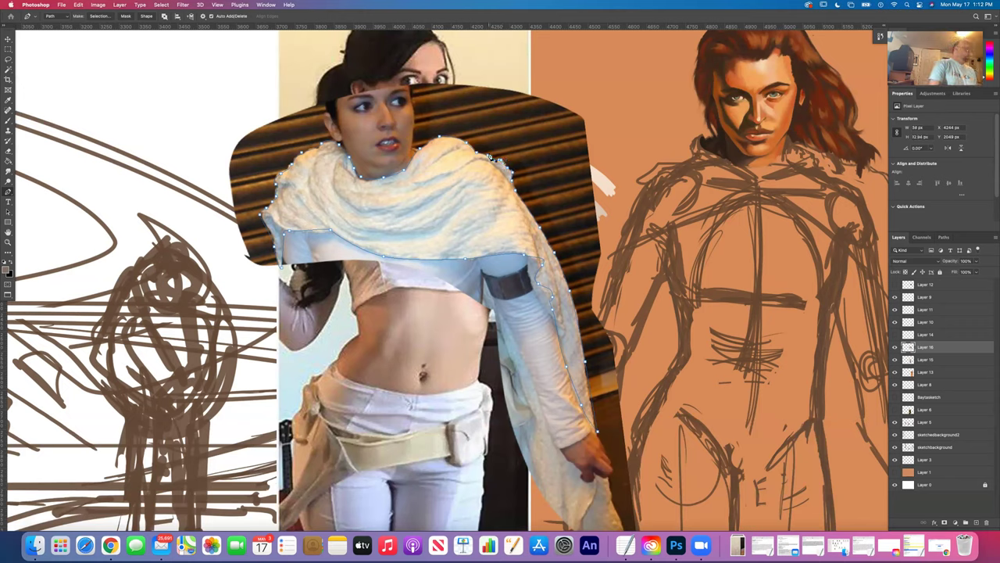
{"action": "left_click", "coordinate": [270, 232]}
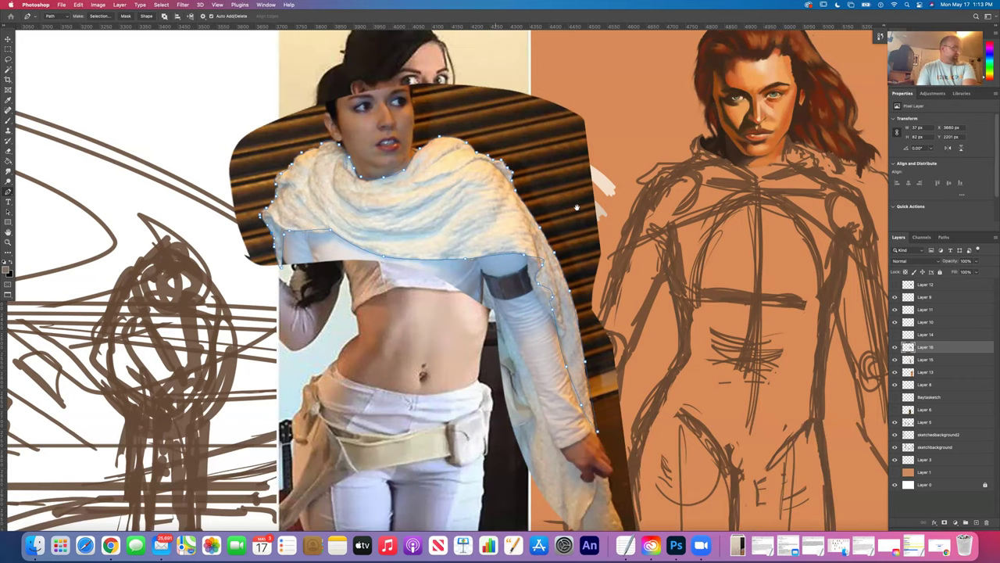
- Examine the painted figure's face and sketched shoulders next to the outlined shawl in the reference photo
{"action": "scroll", "coordinate": [577, 207], "scroll_direction": "down", "scroll_amount": 5}
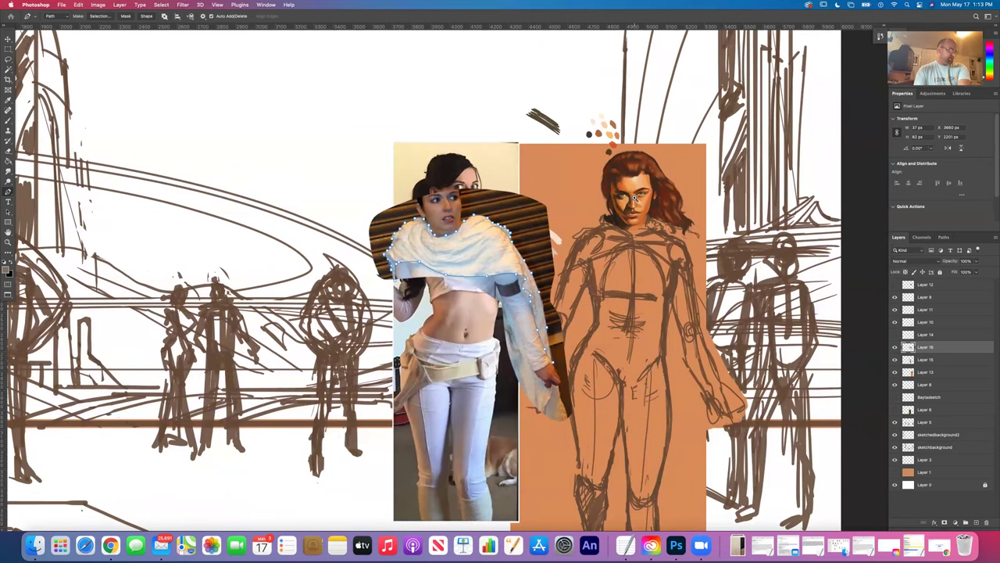
{"action": "scroll", "coordinate": [634, 199], "scroll_direction": "up", "scroll_amount": 5}
{"action": "scroll", "coordinate": [609, 215], "scroll_direction": "down", "scroll_amount": 2}
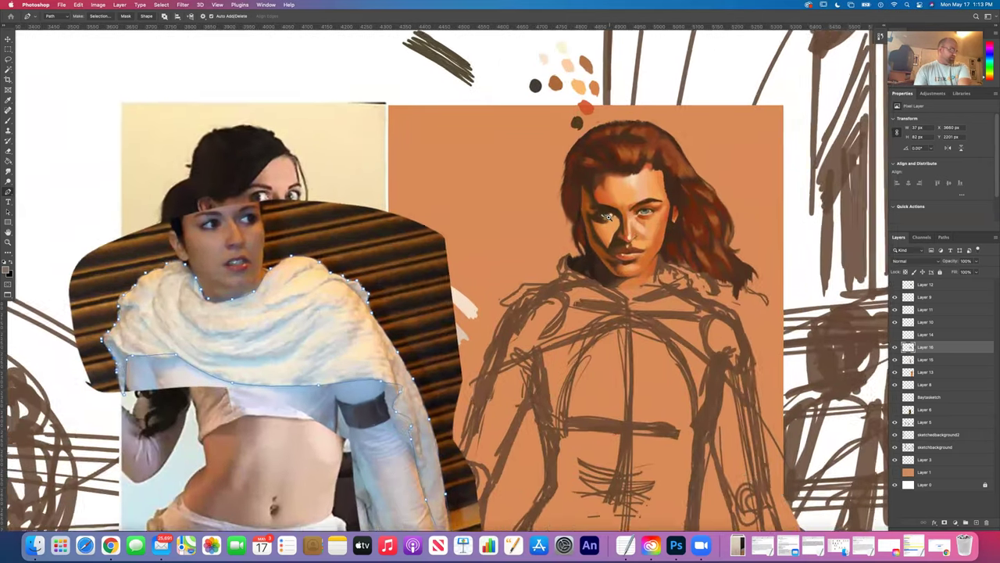
{"action": "scroll", "coordinate": [608, 216], "scroll_direction": "up", "scroll_amount": 3}
{"action": "scroll", "coordinate": [609, 219], "scroll_direction": "down", "scroll_amount": 5}
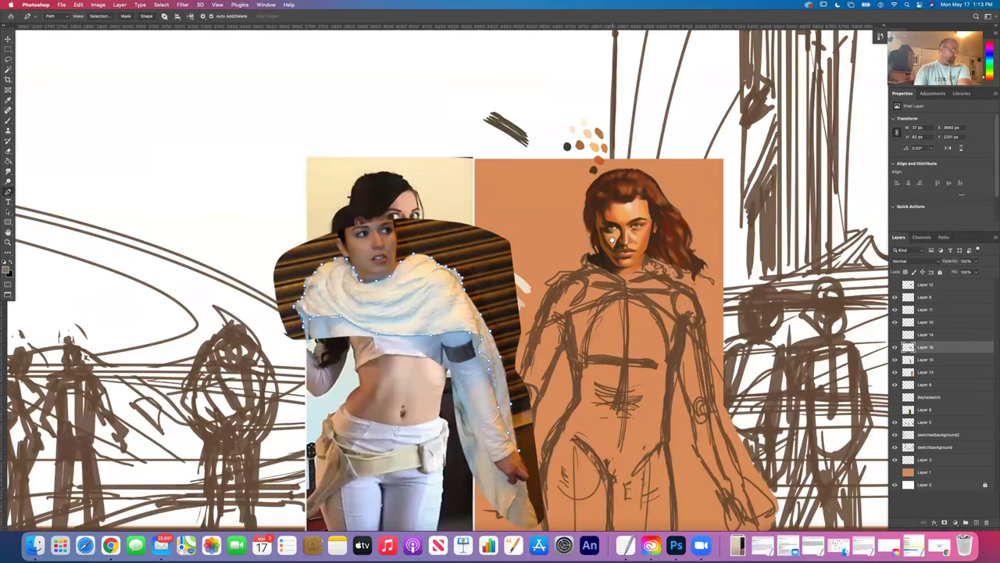
{"action": "scroll", "coordinate": [612, 238], "scroll_direction": "right", "scroll_amount": 2}
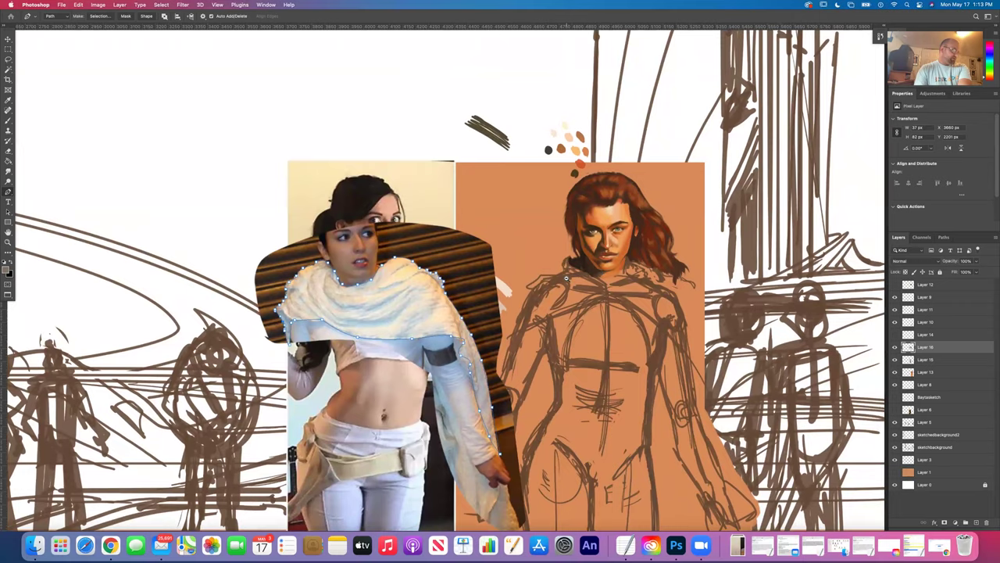
{"action": "scroll", "coordinate": [566, 277], "scroll_direction": "down", "scroll_amount": 3}
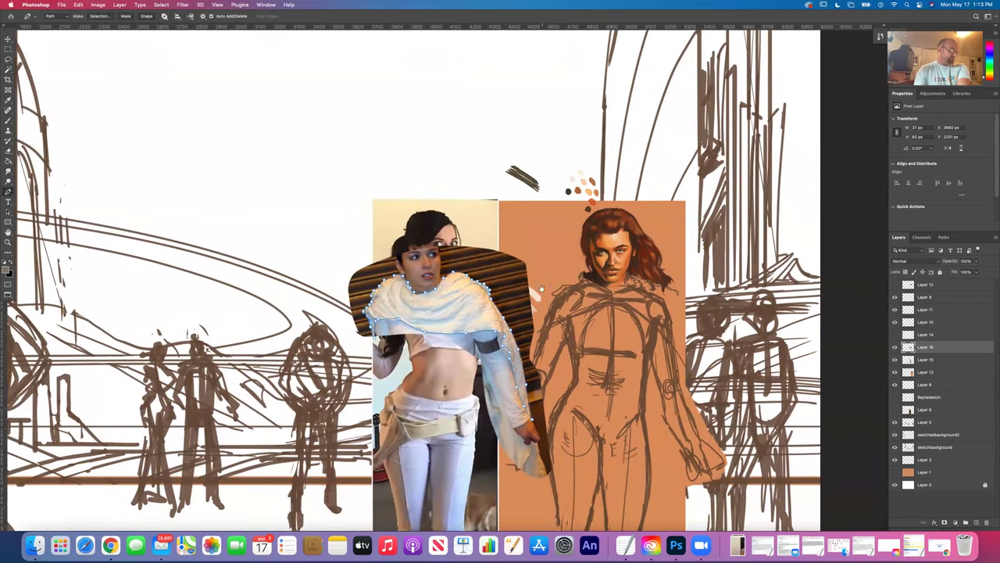
{"action": "left_click_drag", "start_coordinate": [542, 288], "coordinate": [574, 285]}
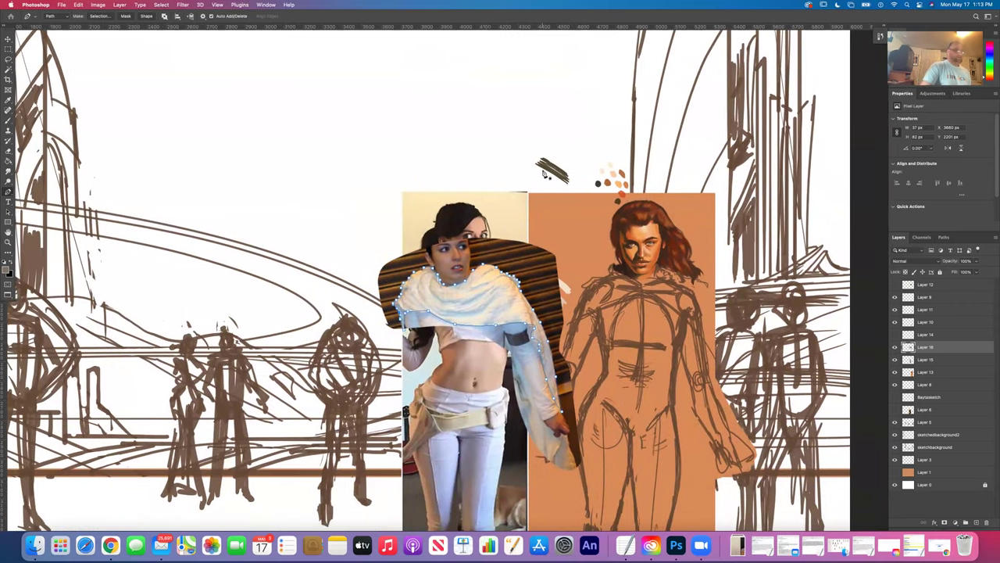
- Load the shawl's Work Path as a selection and copy the selected shawl onto a new layer
{"action": "left_click", "coordinate": [946, 237]}
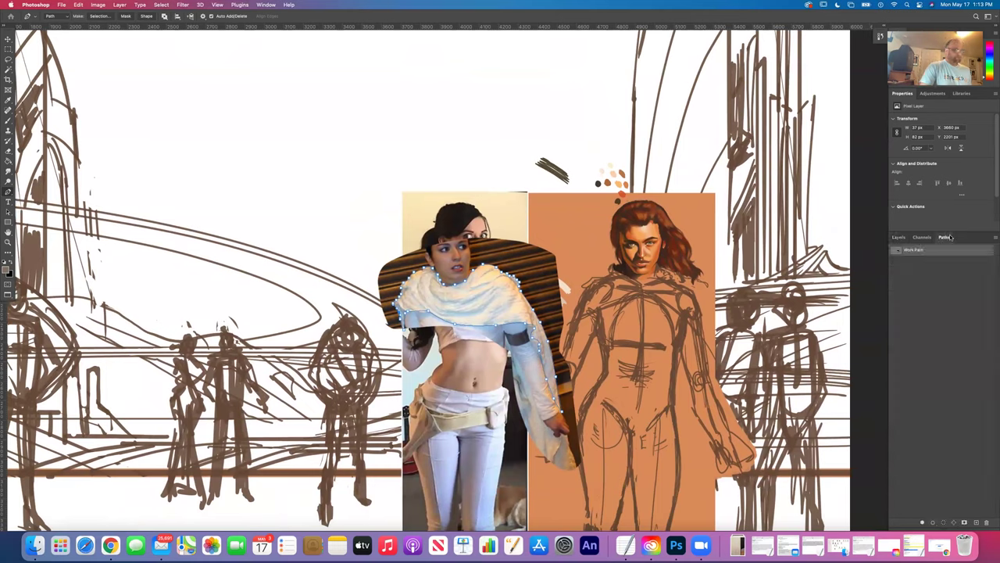
{"action": "left_click", "coordinate": [944, 523]}
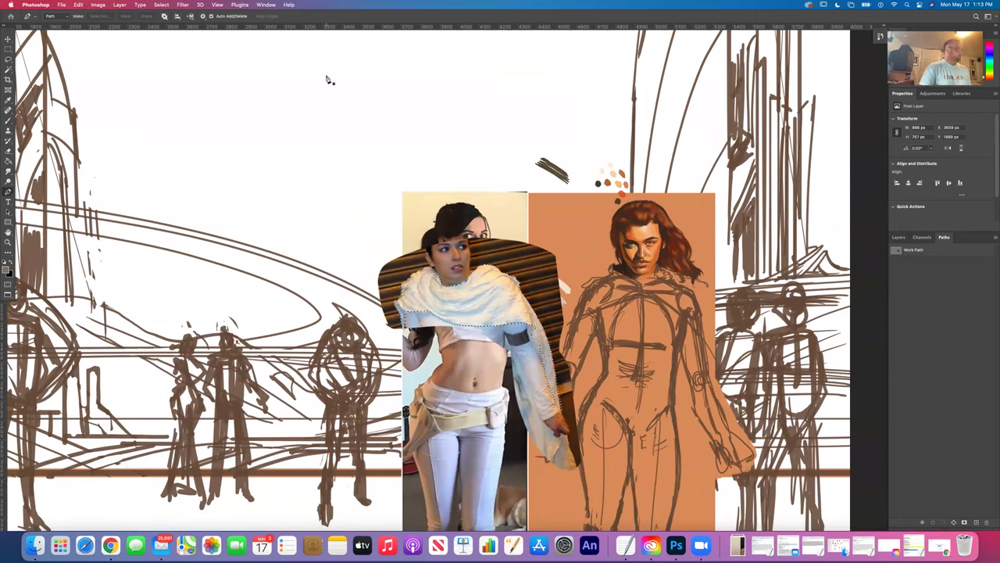
{"action": "key", "text": "super+z"}
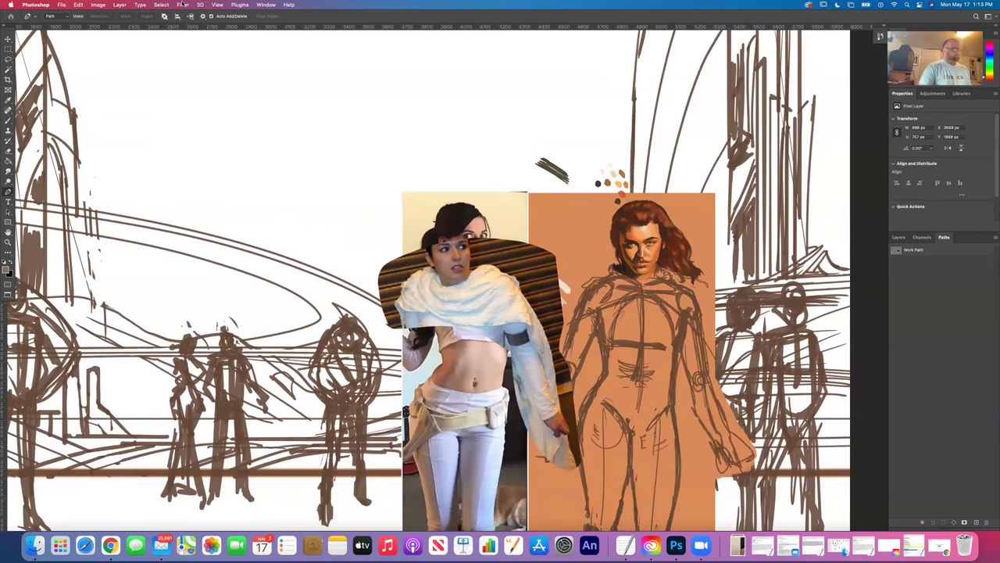
- Move the copied shawl away from the photo onto the open canvas above the sketched background figures
{"action": "key", "text": "v"}
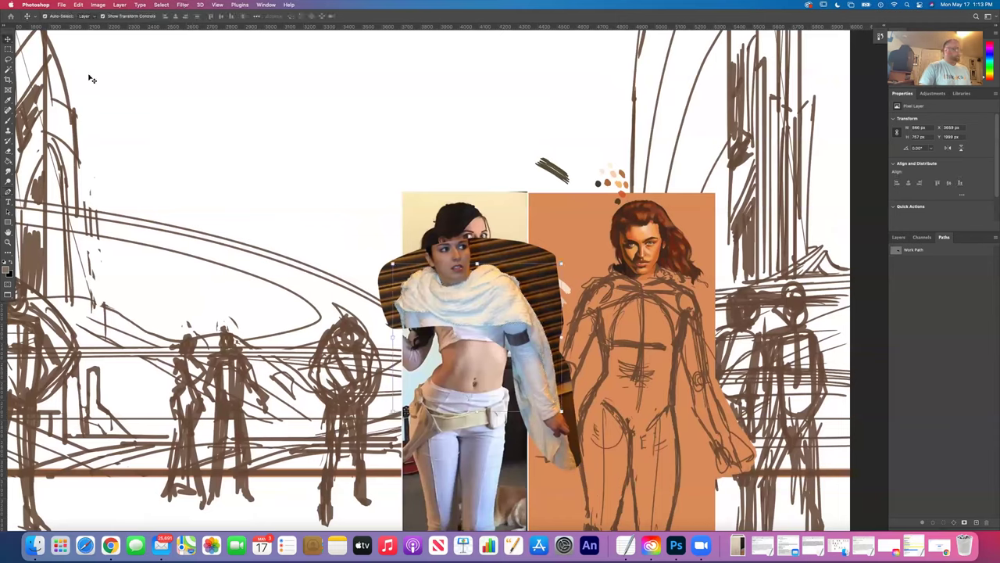
{"action": "left_click_drag", "start_coordinate": [419, 286], "coordinate": [199, 177]}
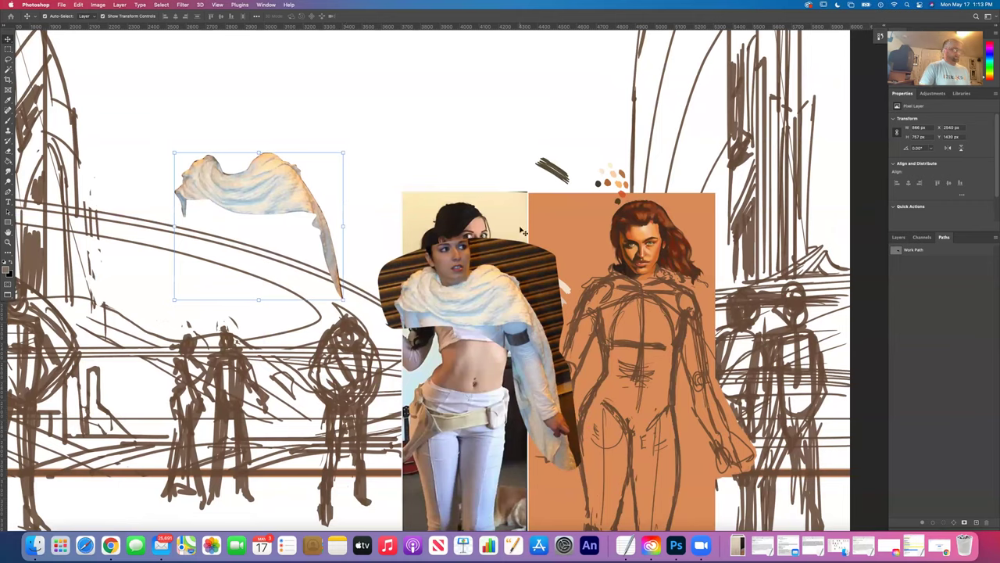
{"action": "left_click", "coordinate": [8, 49]}
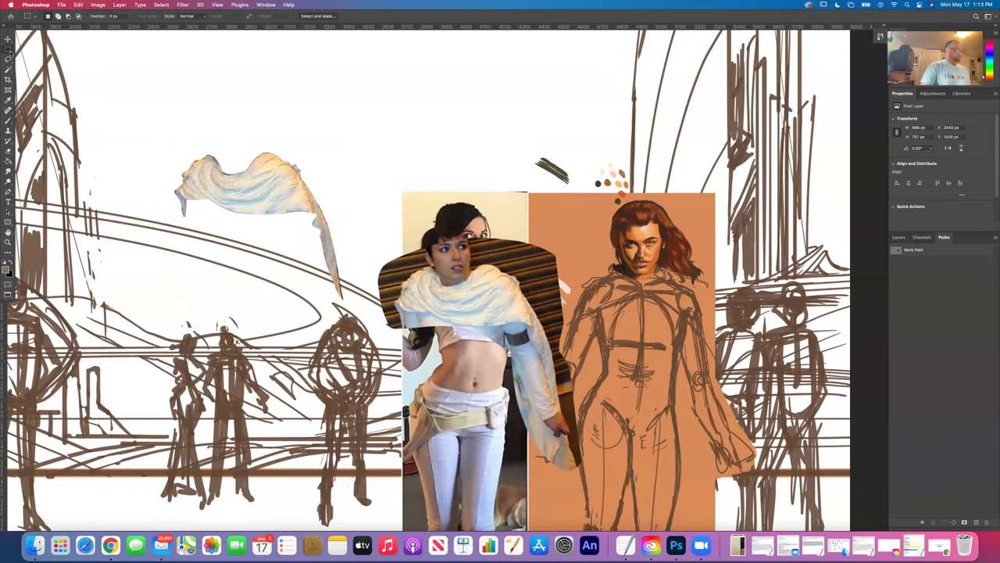
{"action": "left_click", "coordinate": [8, 39]}
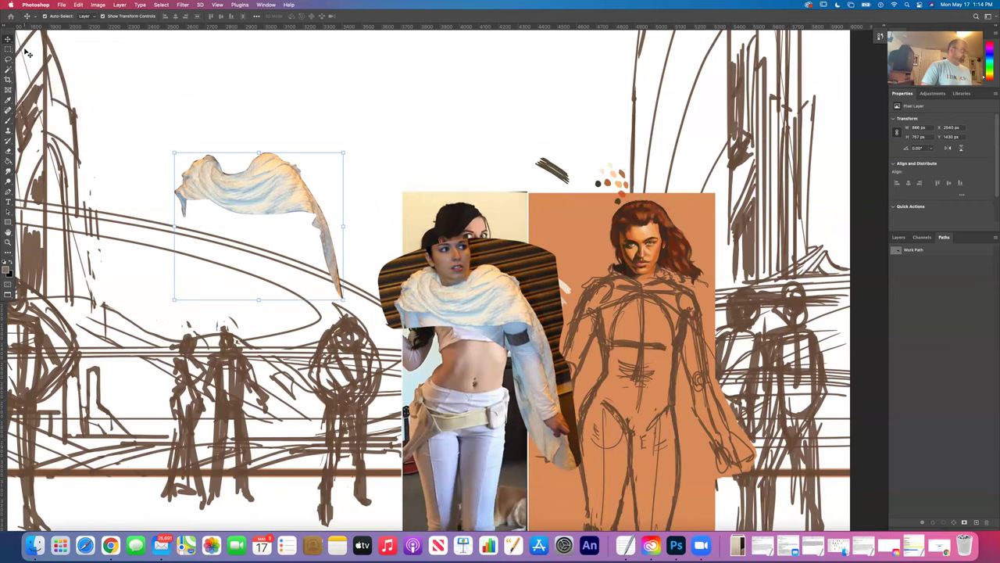
- Toggle the visibility of Layer 17 and Layer 16 to compare their contents, leaving Layer 16 hidden
{"action": "left_click", "coordinate": [899, 237]}
{"action": "left_click", "coordinate": [895, 347]}
{"action": "left_click", "coordinate": [895, 347]}
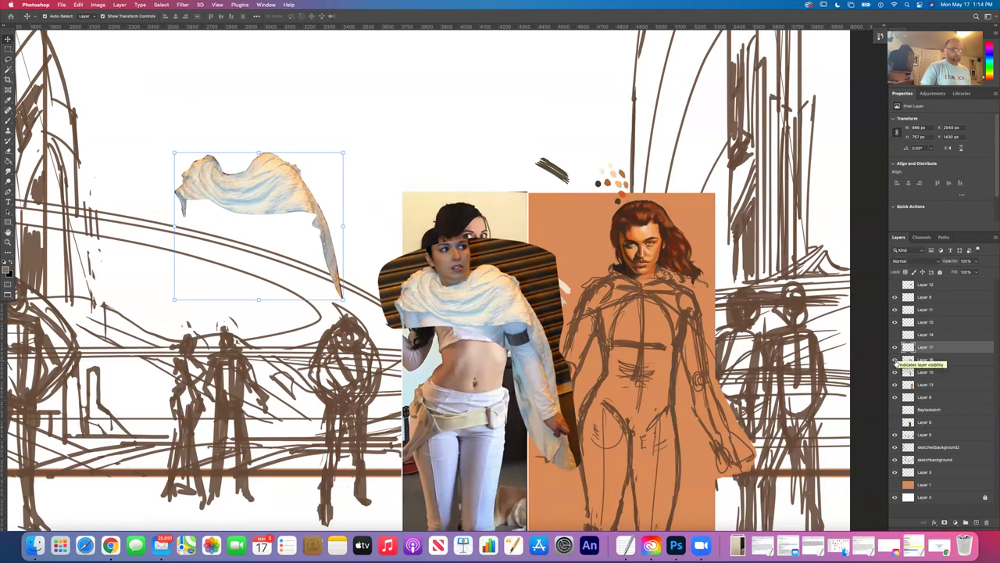
{"action": "left_click", "coordinate": [894, 360]}
{"action": "left_click", "coordinate": [894, 360]}
{"action": "left_click", "coordinate": [894, 359]}
{"action": "left_click", "coordinate": [895, 359]}
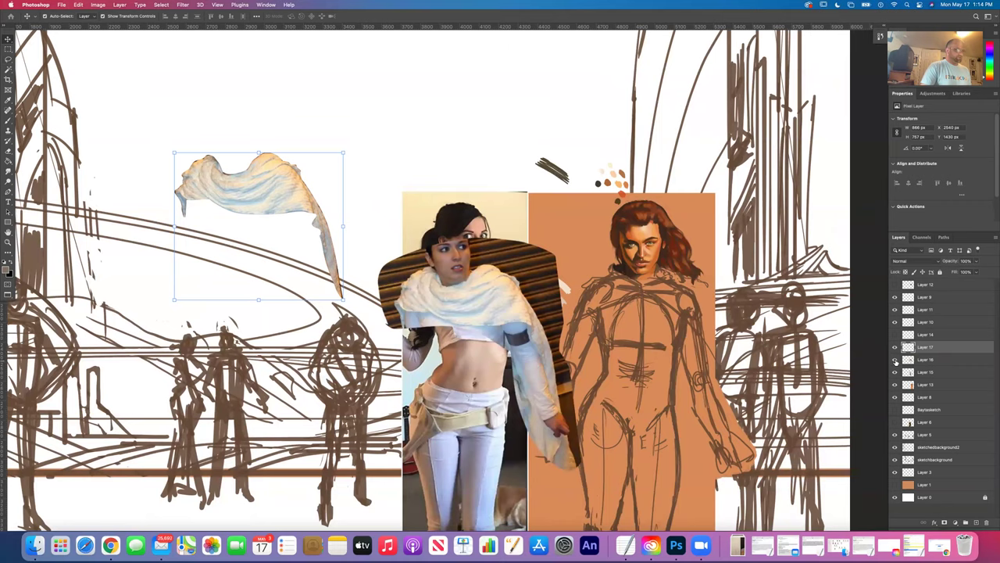
{"action": "left_click", "coordinate": [894, 360]}
{"action": "left_click", "coordinate": [895, 360]}
{"action": "left_click", "coordinate": [894, 359]}
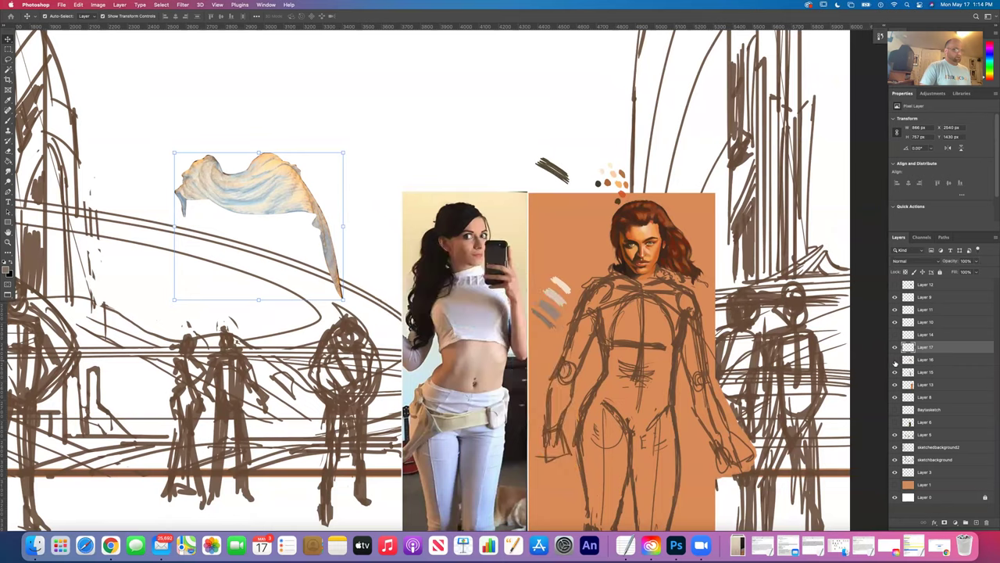
- Check Layer 17's visibility and move its shawl cutout over the shoulders of the woman in the reference photo
{"action": "left_click", "coordinate": [896, 349]}
{"action": "left_click", "coordinate": [895, 348]}
{"action": "mouse_move", "coordinate": [244, 195]}
{"action": "left_mouse_down"}
{"action": "mouse_move", "coordinate": [402, 312]}
{"action": "mouse_move", "coordinate": [513, 296]}
{"action": "mouse_move", "coordinate": [623, 311]}
{"action": "mouse_move", "coordinate": [641, 302]}
{"action": "mouse_move", "coordinate": [437, 293]}
{"action": "left_mouse_up"}
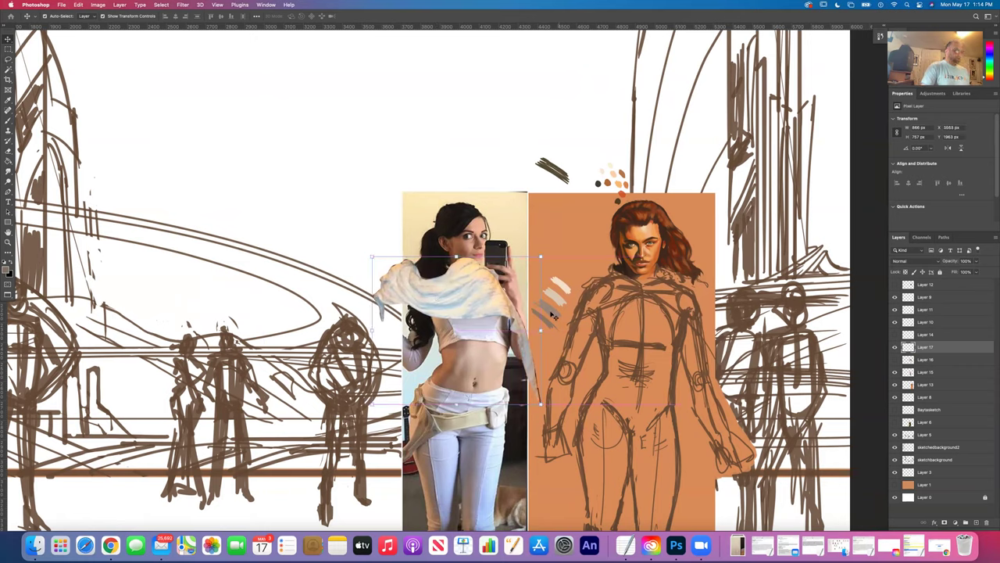
- Sample a warm peach colour from the shawl cutout and make the Brush tool ready to paint with it
{"action": "left_click", "coordinate": [8, 100]}
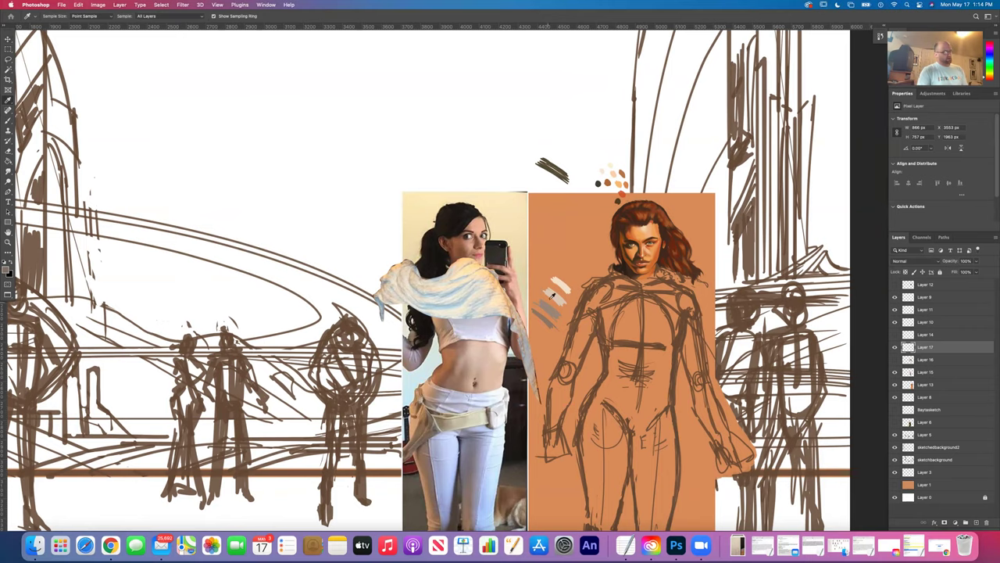
{"action": "scroll", "coordinate": [569, 289], "scroll_direction": "up", "scroll_amount": 2}
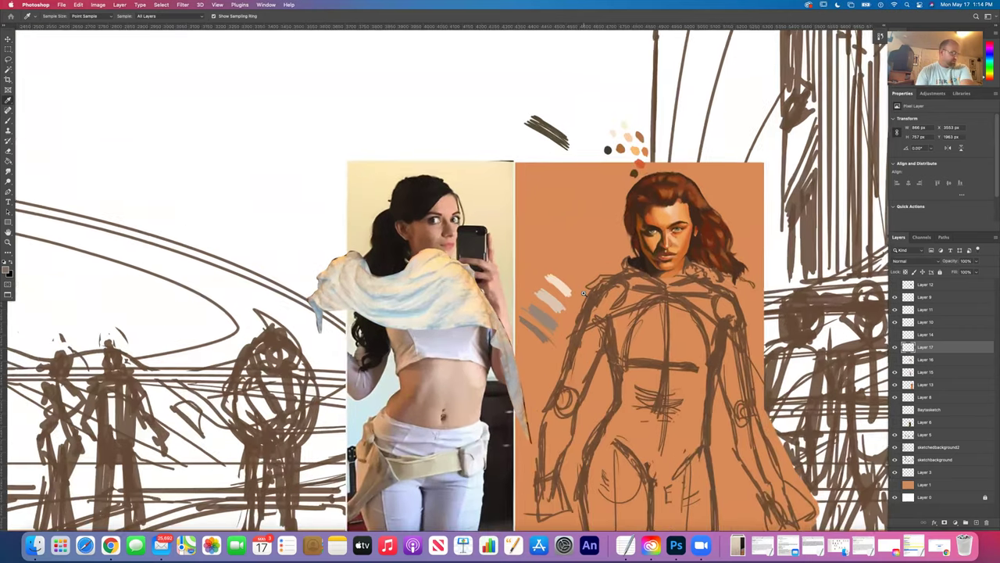
{"action": "scroll", "coordinate": [583, 292], "scroll_direction": "up", "scroll_amount": 3}
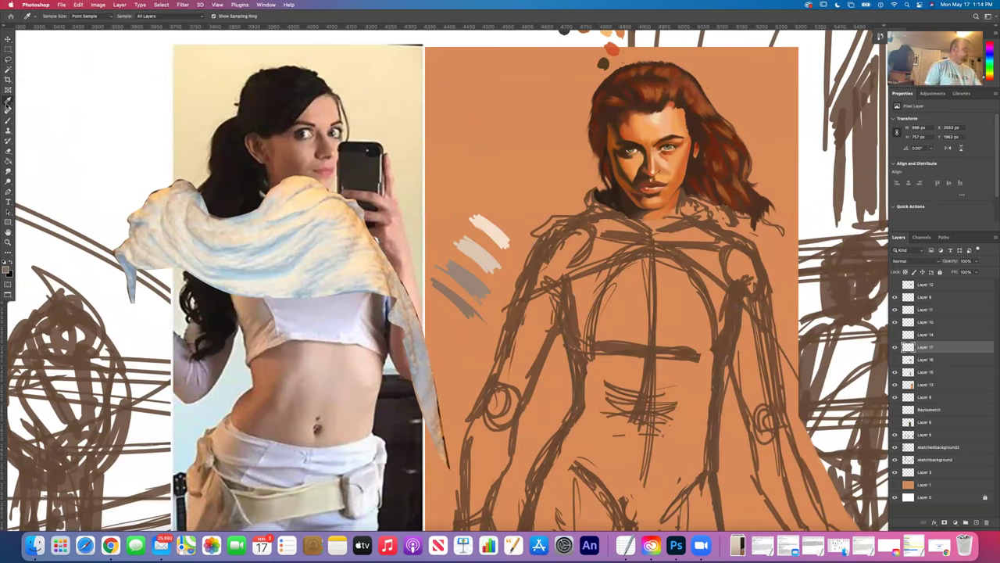
{"action": "left_click", "coordinate": [497, 234]}
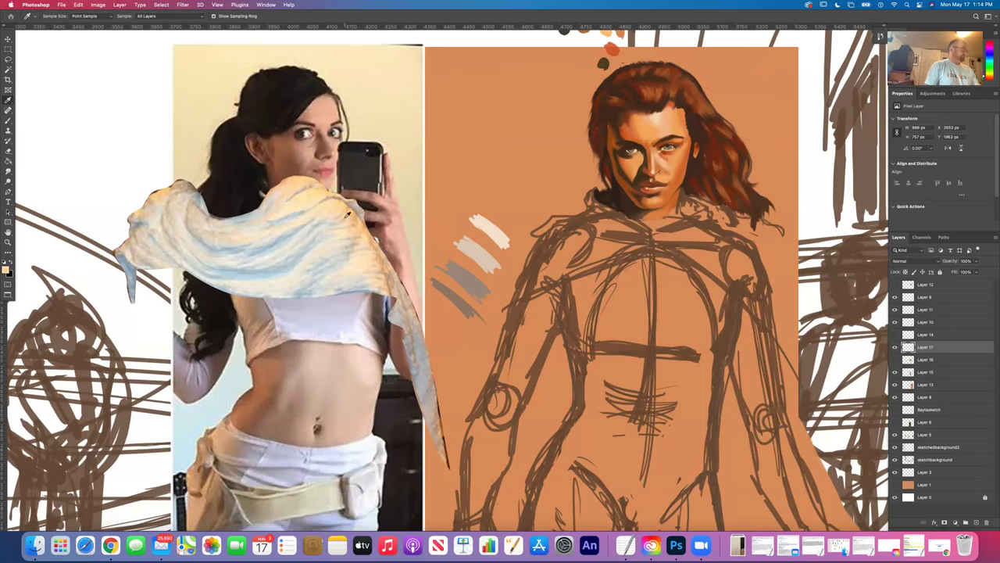
{"action": "left_click", "coordinate": [8, 121]}
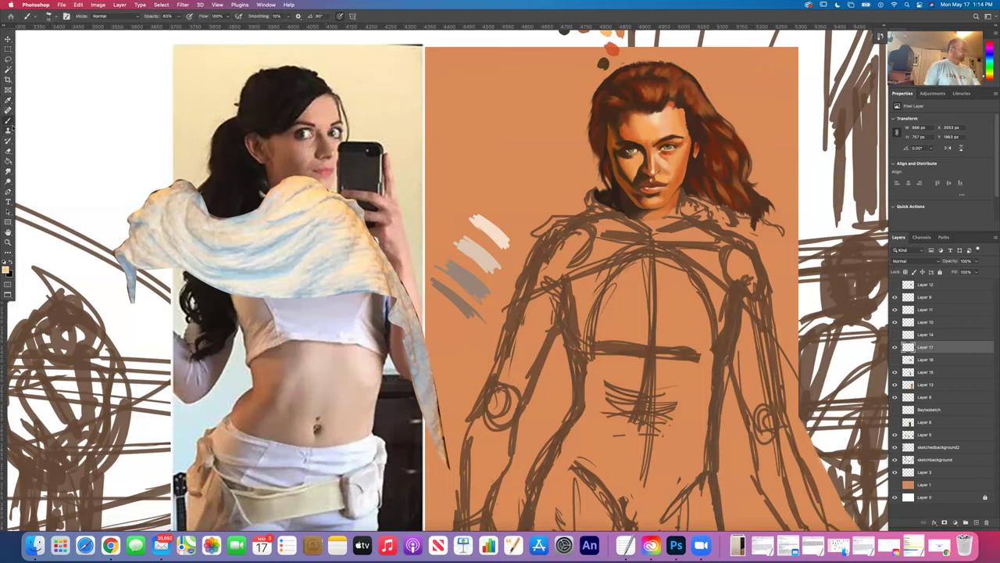
- Select Layer 13 and create a new empty layer above it
{"action": "left_click", "coordinate": [7, 40]}
{"action": "left_click_drag", "start_coordinate": [98, 100], "coordinate": [103, 114]}
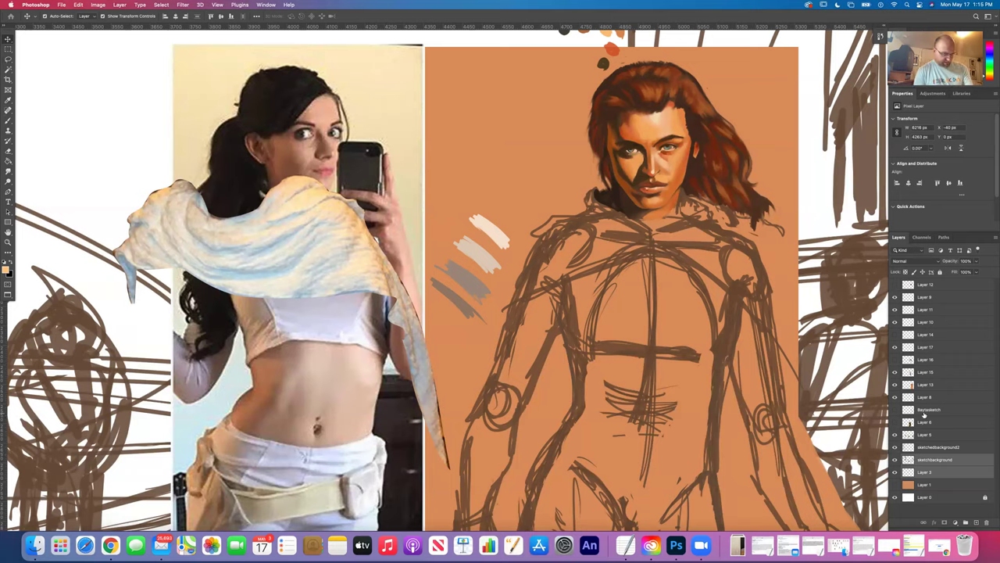
{"action": "left_click", "coordinate": [924, 385]}
{"action": "left_click", "coordinate": [977, 523]}
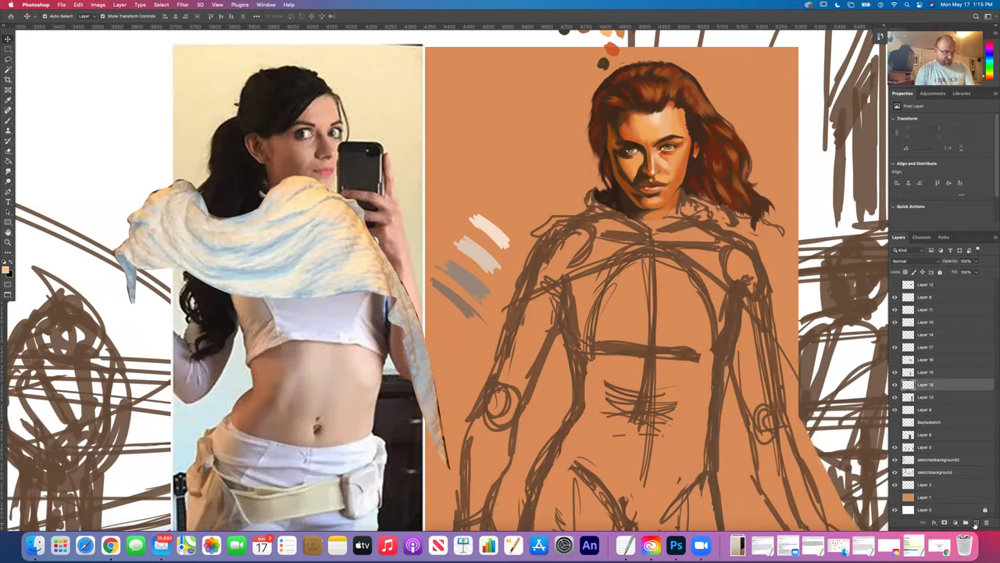
- Sample the lightest grey-white swatch beside the sketched figure and brush a new swatch of that colour just above it
{"action": "left_click", "coordinate": [7, 100]}
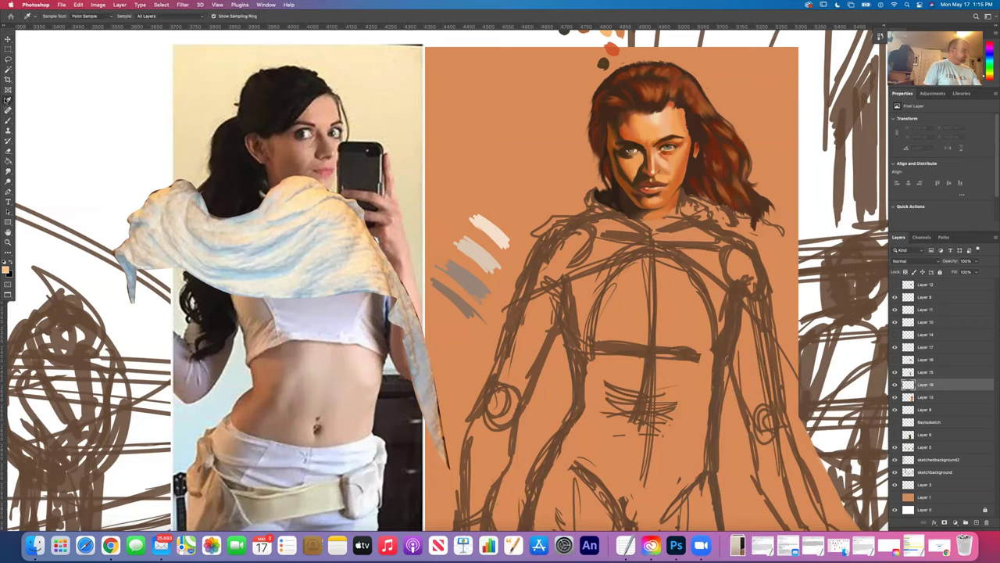
{"action": "left_click", "coordinate": [499, 235]}
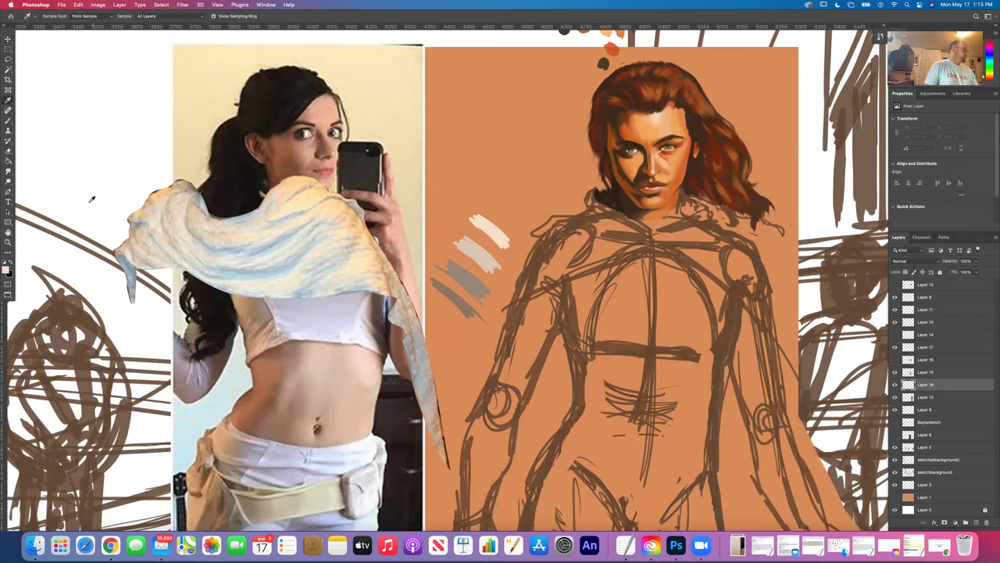
{"action": "key", "text": "b"}
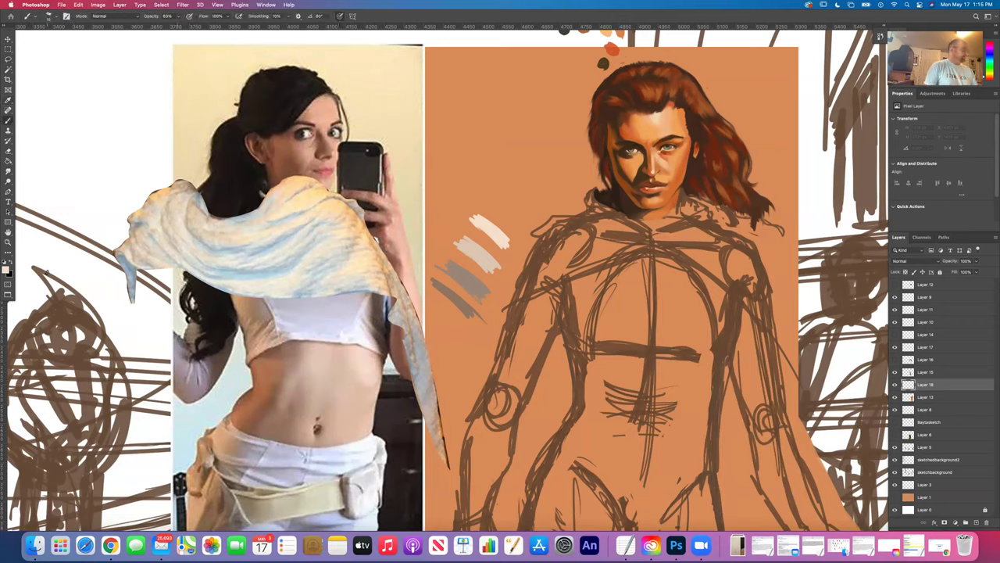
{"action": "left_click", "coordinate": [7, 102]}
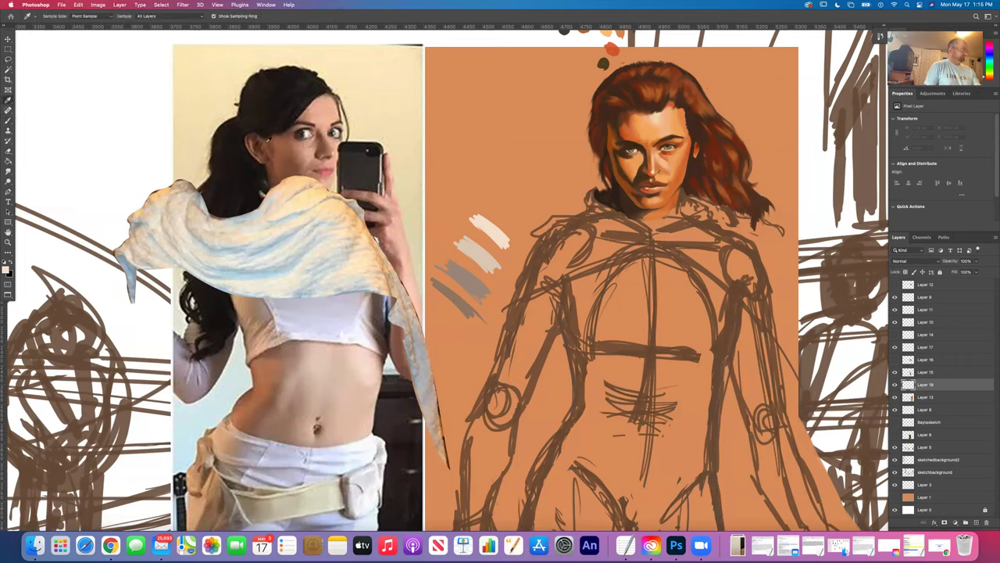
{"action": "left_click", "coordinate": [8, 120]}
{"action": "mouse_move", "coordinate": [494, 202]}
{"action": "left_mouse_down"}
{"action": "mouse_move", "coordinate": [471, 191]}
{"action": "mouse_move", "coordinate": [511, 223]}
{"action": "left_mouse_up"}
- Set the foreground colour to fbe9db and paint another swatch above the existing colour strokes
{"action": "left_click", "coordinate": [7, 268]}
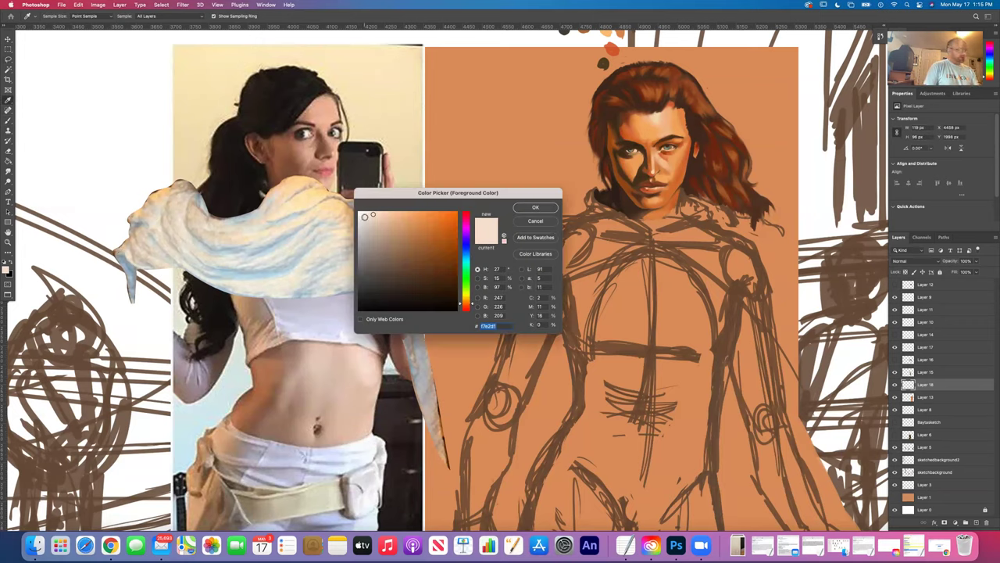
{"action": "left_click", "coordinate": [370, 211]}
{"action": "left_click", "coordinate": [528, 208]}
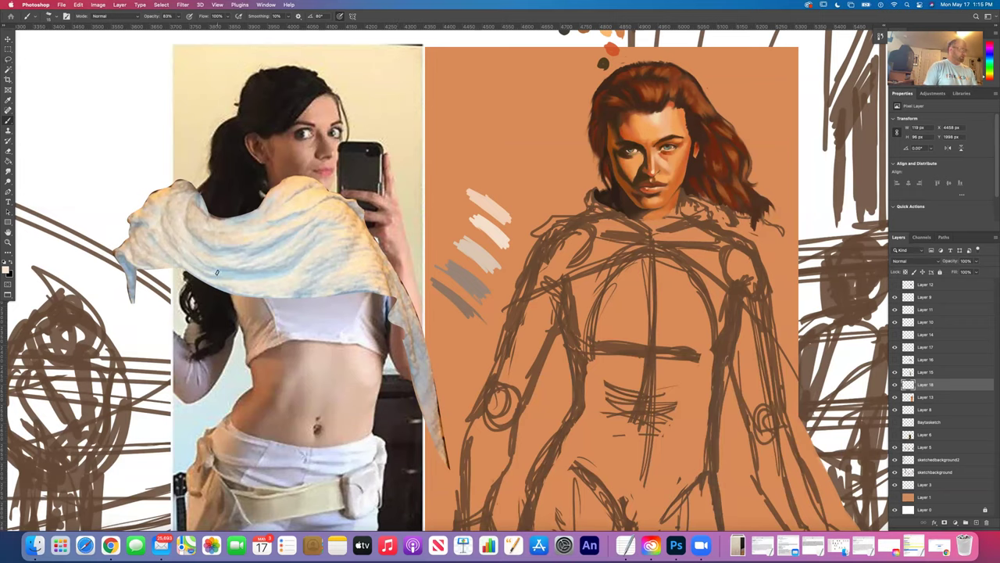
{"action": "mouse_move", "coordinate": [481, 182]}
{"action": "left_mouse_down"}
{"action": "mouse_move", "coordinate": [494, 188]}
{"action": "mouse_move", "coordinate": [464, 175]}
{"action": "mouse_move", "coordinate": [510, 190]}
{"action": "mouse_move", "coordinate": [383, 197]}
{"action": "mouse_move", "coordinate": [281, 265]}
{"action": "left_mouse_up"}
- Change the foreground colour to the warmer peach fbdfc8 and paint a swatch of it at the top of the column
{"action": "left_click", "coordinate": [6, 268]}
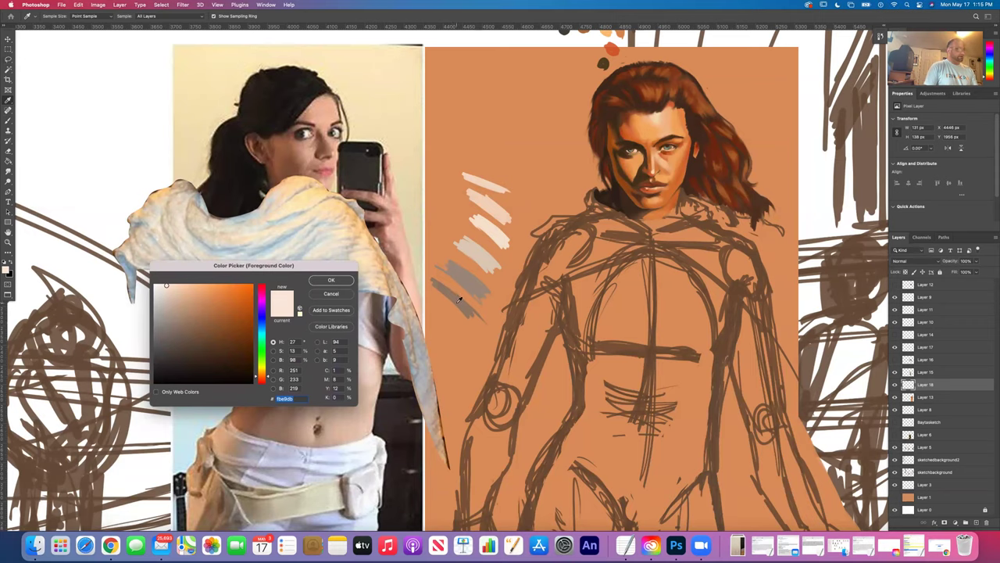
{"action": "left_click", "coordinate": [174, 284]}
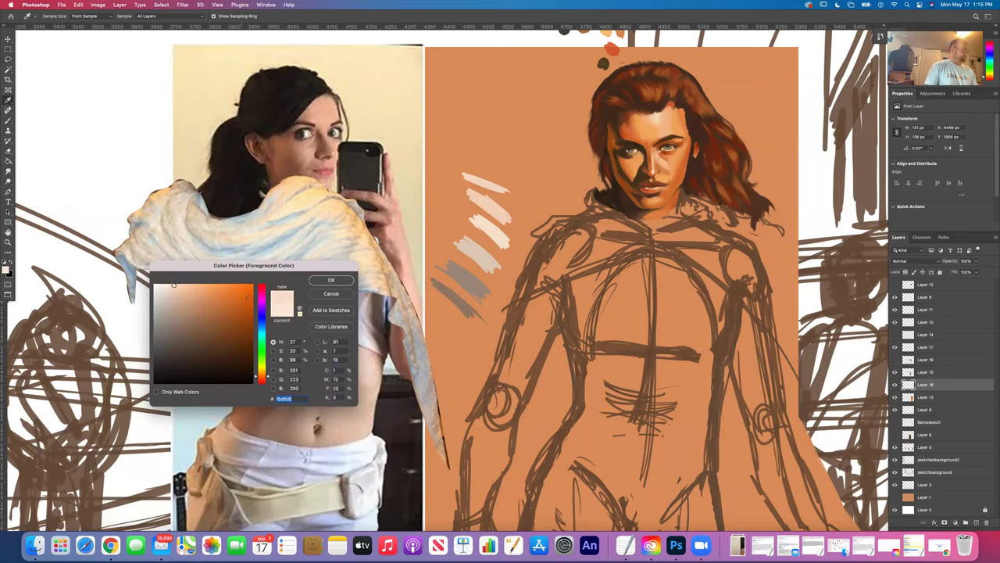
{"action": "left_click", "coordinate": [331, 280]}
{"action": "left_click_drag", "start_coordinate": [469, 168], "coordinate": [516, 178]}
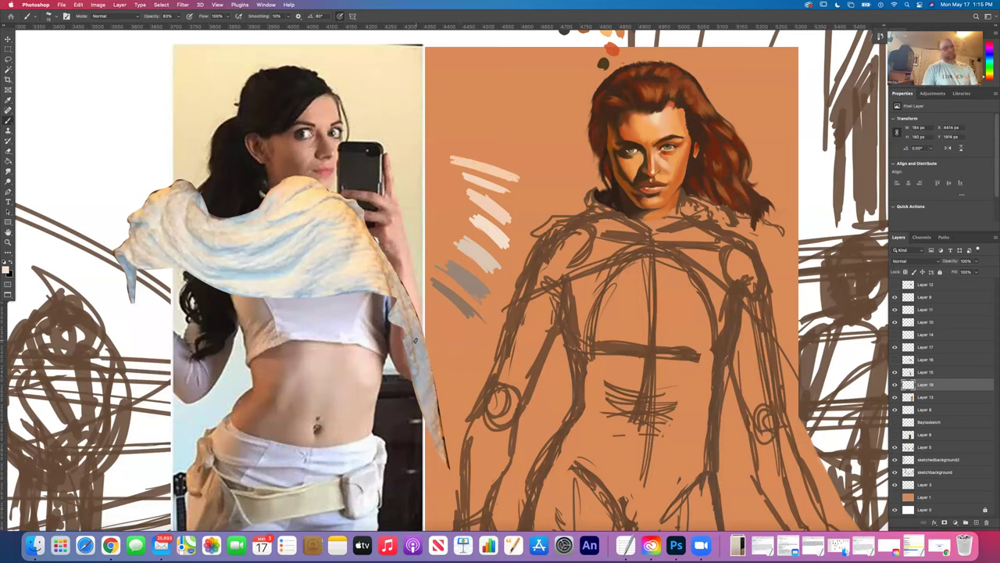
- Pick a slightly more saturated peach as foreground colour and paint a long diagonal swatch above the other strokes
{"action": "left_click_drag", "start_coordinate": [531, 209], "coordinate": [517, 317]}
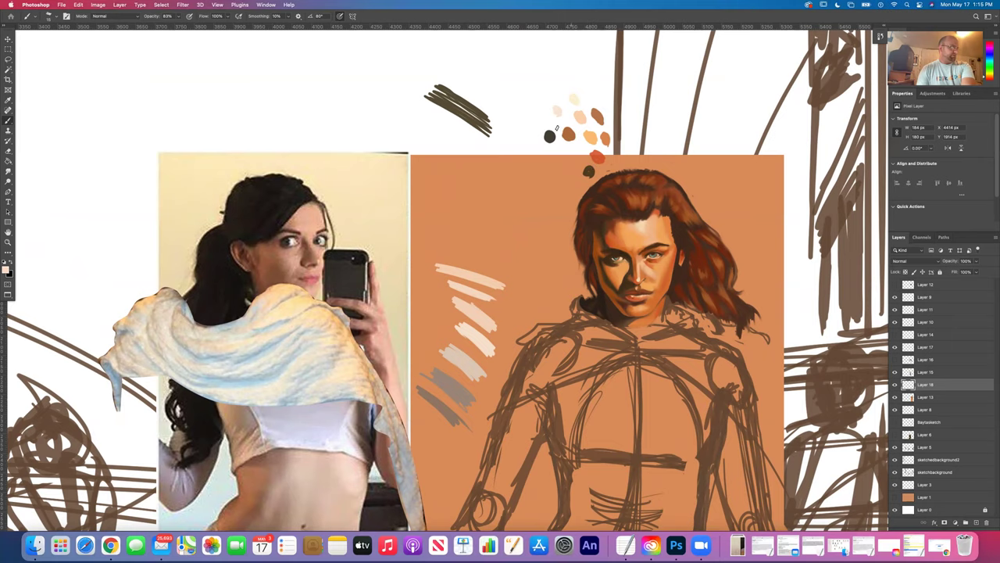
{"action": "left_click_drag", "start_coordinate": [468, 325], "coordinate": [514, 266]}
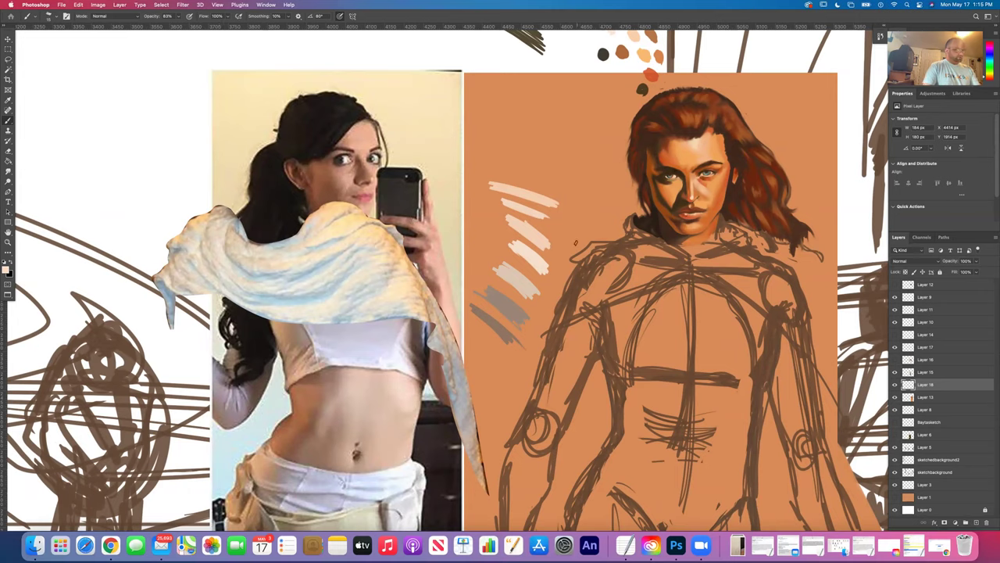
{"action": "left_click", "coordinate": [6, 270]}
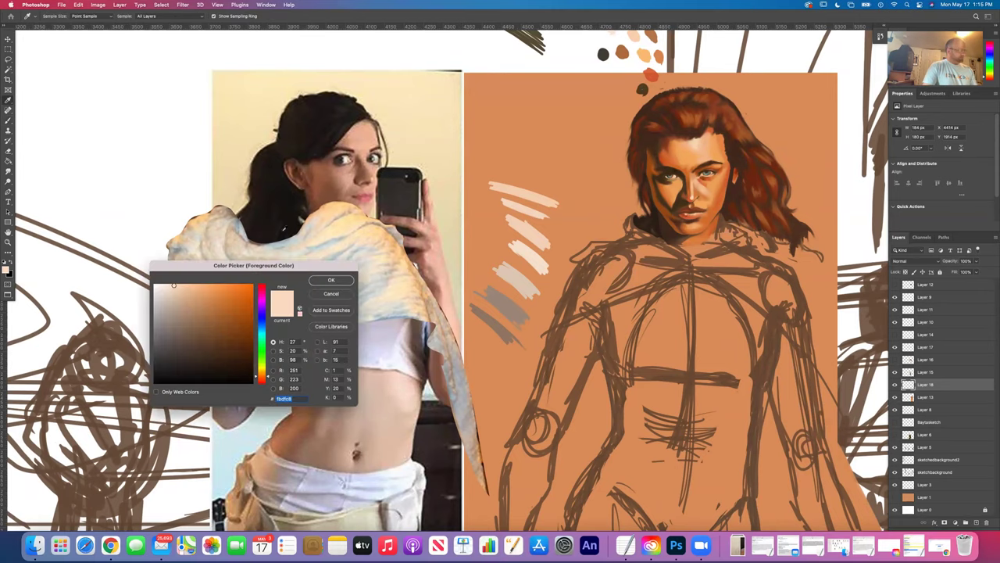
{"action": "left_click", "coordinate": [178, 285]}
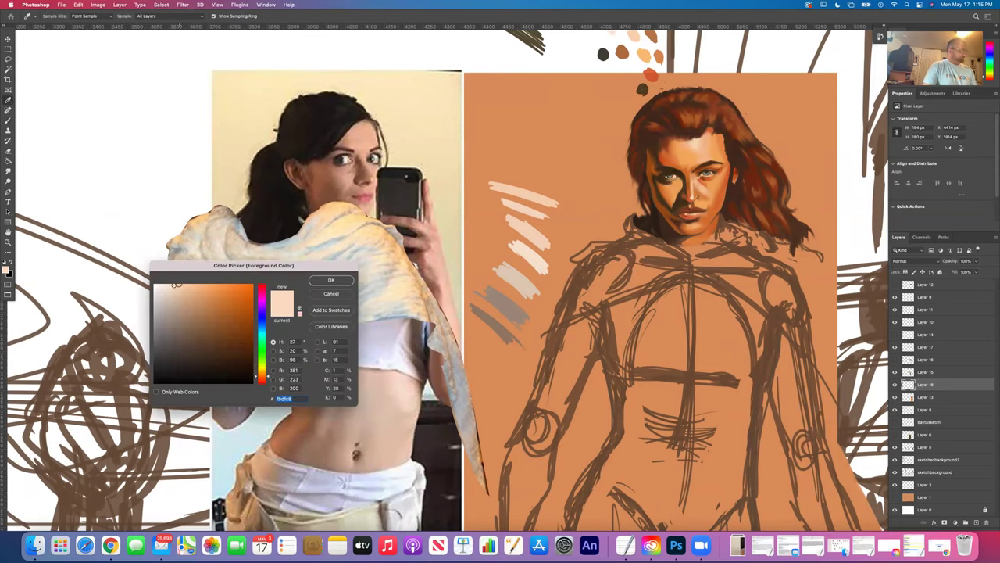
{"action": "left_click", "coordinate": [329, 281]}
{"action": "mouse_move", "coordinate": [526, 171]}
{"action": "left_mouse_down"}
{"action": "mouse_move", "coordinate": [561, 193]}
{"action": "mouse_move", "coordinate": [527, 172]}
{"action": "left_mouse_up"}
{"action": "mouse_move", "coordinate": [578, 210]}
{"action": "left_mouse_down"}
{"action": "mouse_move", "coordinate": [523, 166]}
{"action": "mouse_move", "coordinate": [577, 208]}
{"action": "left_mouse_up"}
{"action": "mouse_move", "coordinate": [522, 159]}
{"action": "left_mouse_down"}
{"action": "mouse_move", "coordinate": [547, 180]}
{"action": "mouse_move", "coordinate": [518, 161]}
{"action": "left_mouse_up"}
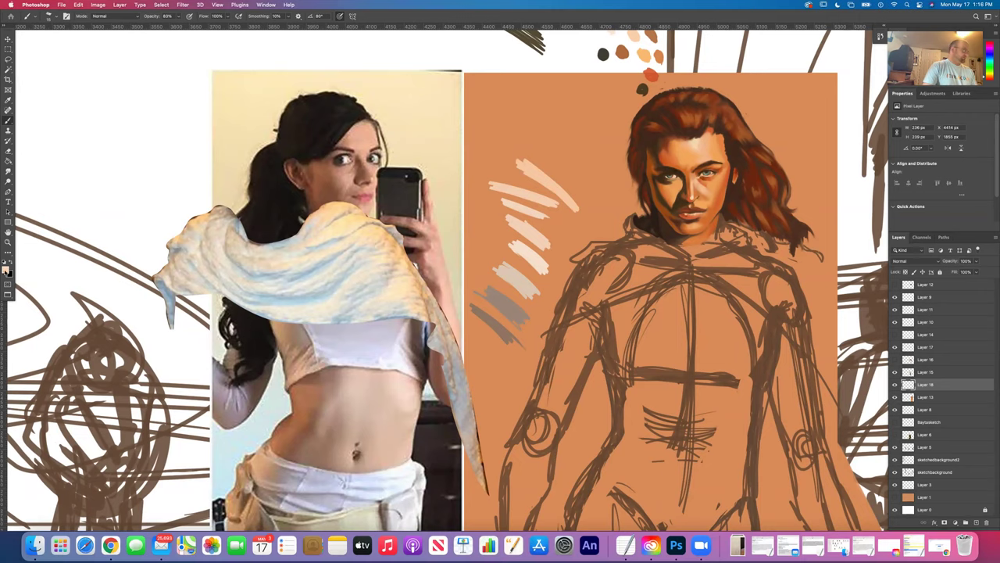
- Shift the foreground colour to the yellowish cream f9e3b5 and paint a short swatch beside the sketched figure's shoulder
{"action": "left_click", "coordinate": [6, 268]}
{"action": "left_click_drag", "start_coordinate": [255, 377], "coordinate": [255, 372]}
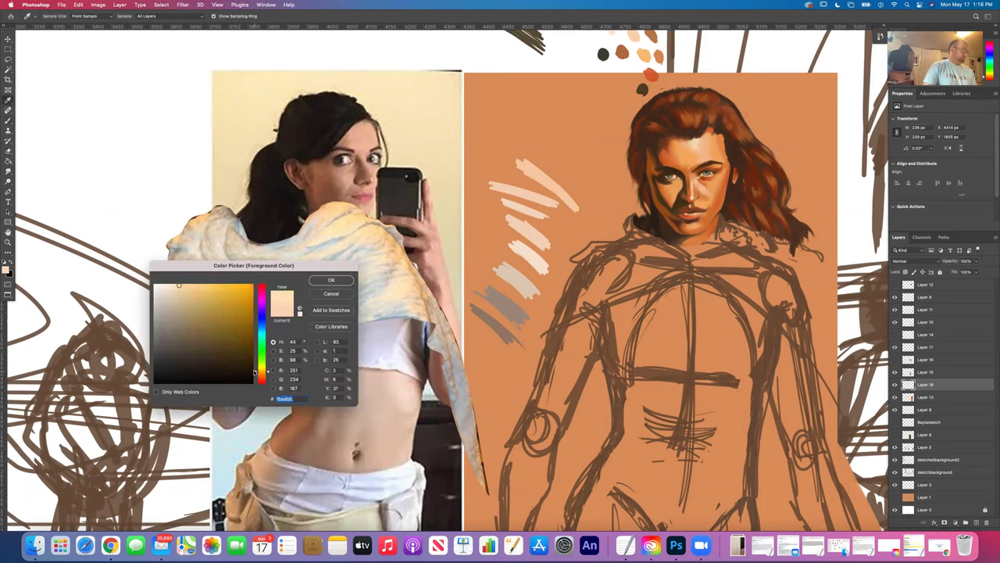
{"action": "left_click_drag", "start_coordinate": [175, 287], "coordinate": [174, 285]}
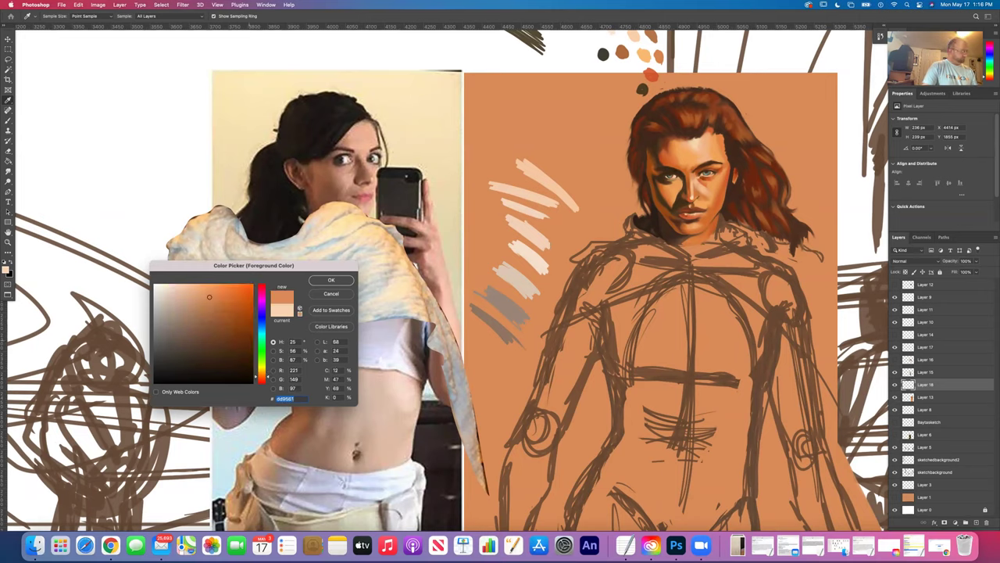
{"action": "left_click_drag", "start_coordinate": [255, 380], "coordinate": [256, 374]}
{"action": "left_click", "coordinate": [176, 288]}
{"action": "left_click_drag", "start_coordinate": [175, 288], "coordinate": [179, 286]}
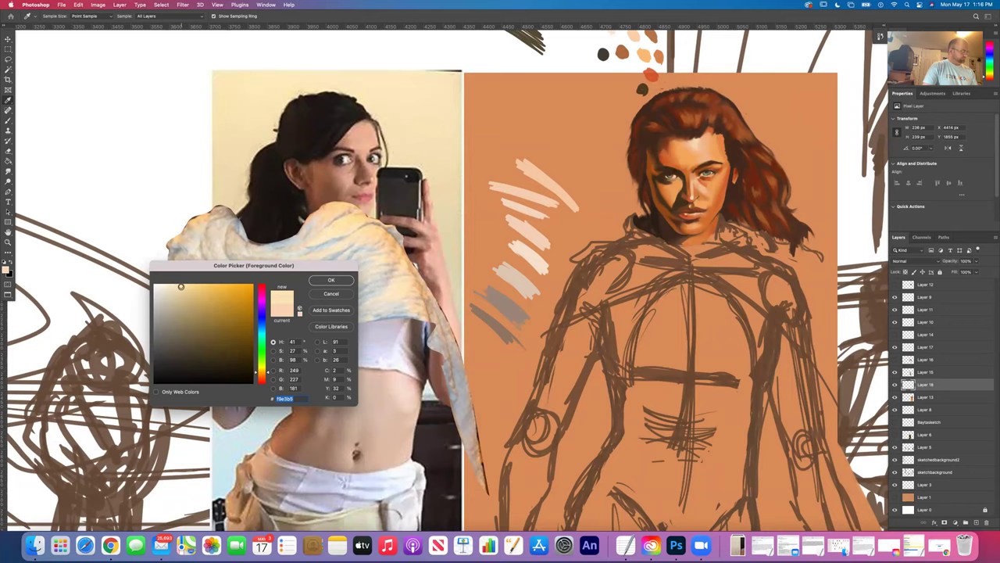
{"action": "left_click", "coordinate": [324, 279]}
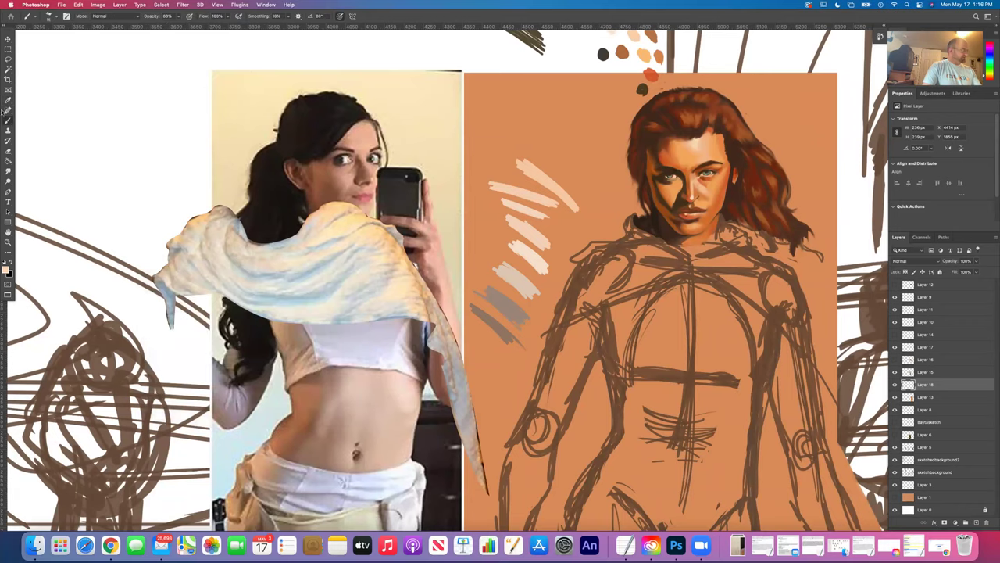
{"action": "mouse_move", "coordinate": [554, 230]}
{"action": "left_mouse_down"}
{"action": "mouse_move", "coordinate": [574, 248]}
{"action": "mouse_move", "coordinate": [552, 233]}
{"action": "left_mouse_up"}
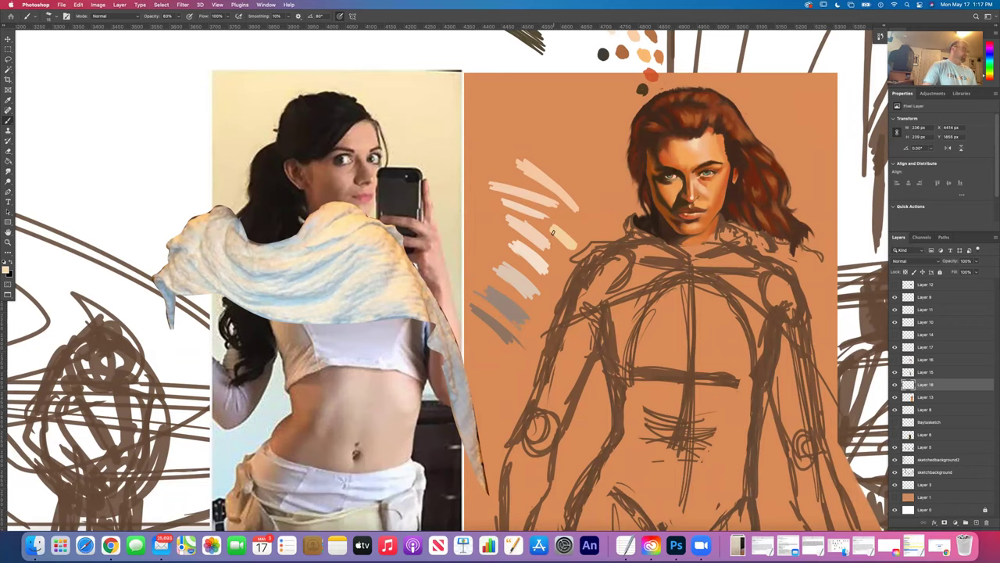
- Set the background colour to a pale cream with hue 37 and brush a second cream swatch next to the first
{"action": "left_click", "coordinate": [10, 274]}
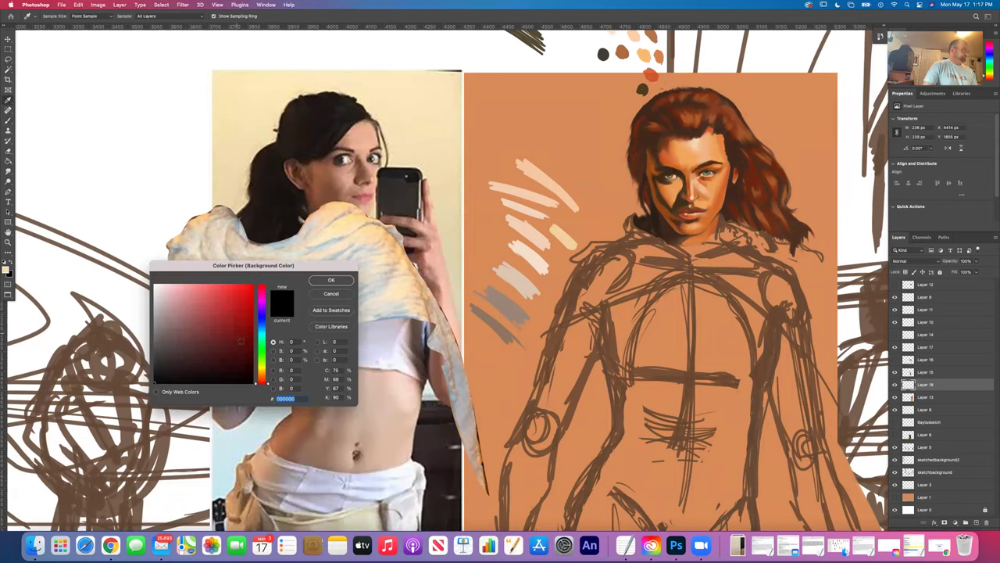
{"action": "left_click_drag", "start_coordinate": [257, 385], "coordinate": [257, 374]}
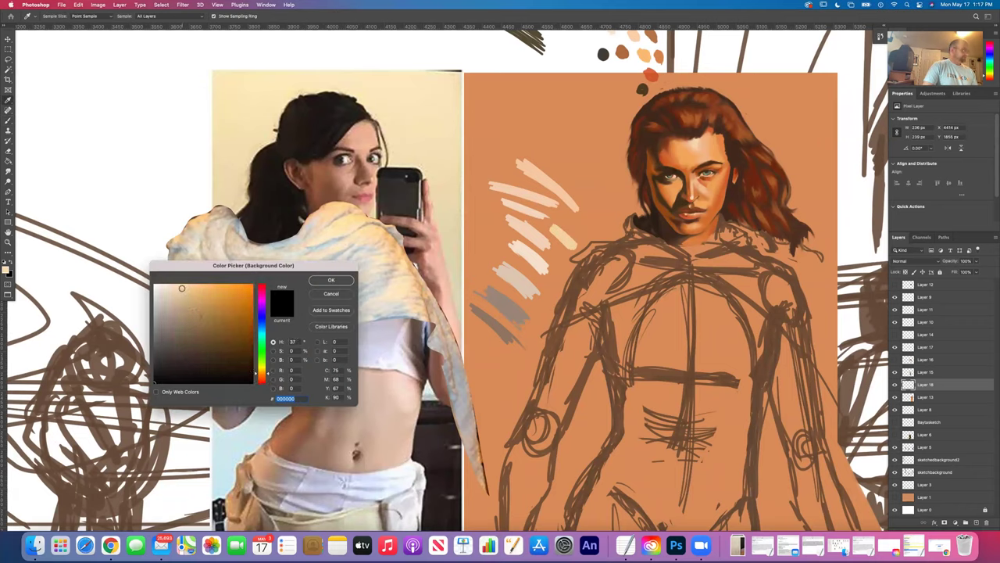
{"action": "left_click", "coordinate": [175, 285]}
{"action": "left_click", "coordinate": [332, 280]}
{"action": "left_click_drag", "start_coordinate": [572, 227], "coordinate": [592, 232]}
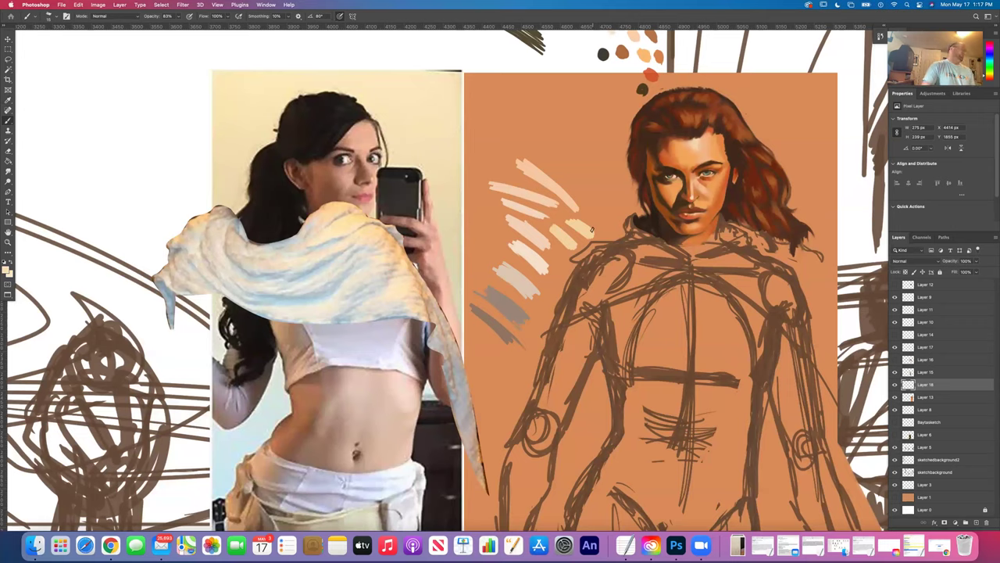
- Choose a paler cream as the foreground colour and paint a third swatch beside the figure's collar
{"action": "left_click", "coordinate": [6, 268]}
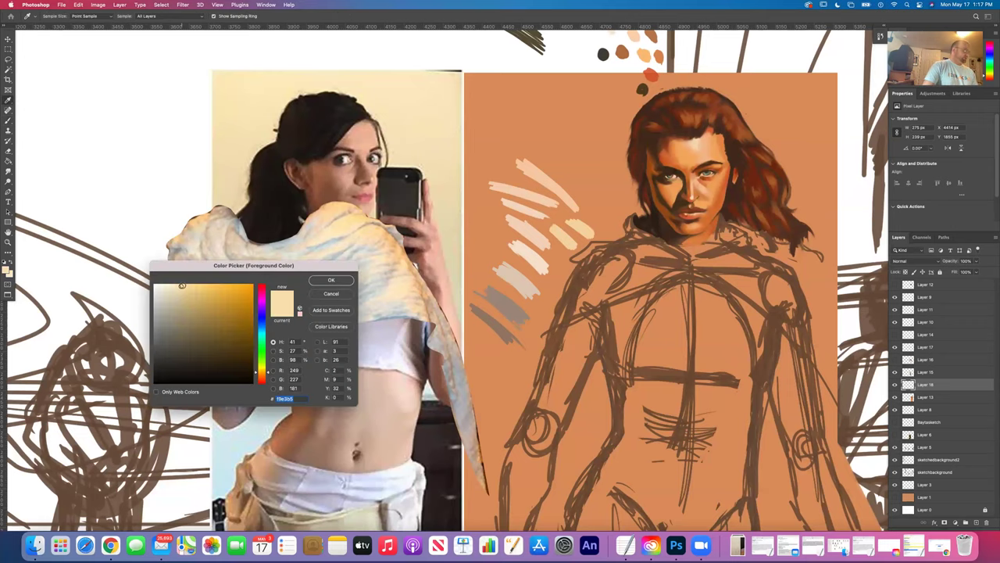
{"action": "left_click", "coordinate": [329, 283]}
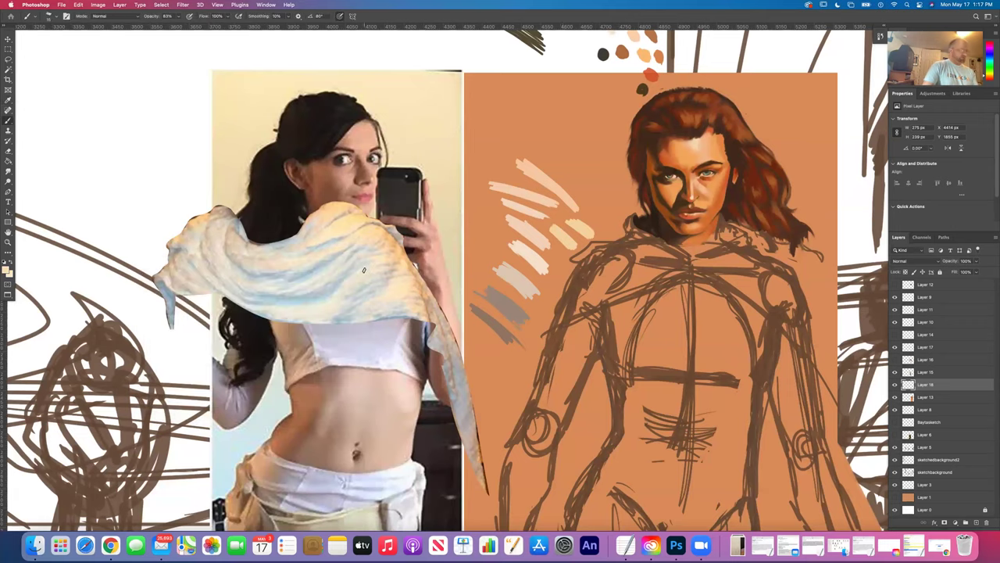
{"action": "left_click_drag", "start_coordinate": [588, 225], "coordinate": [603, 217]}
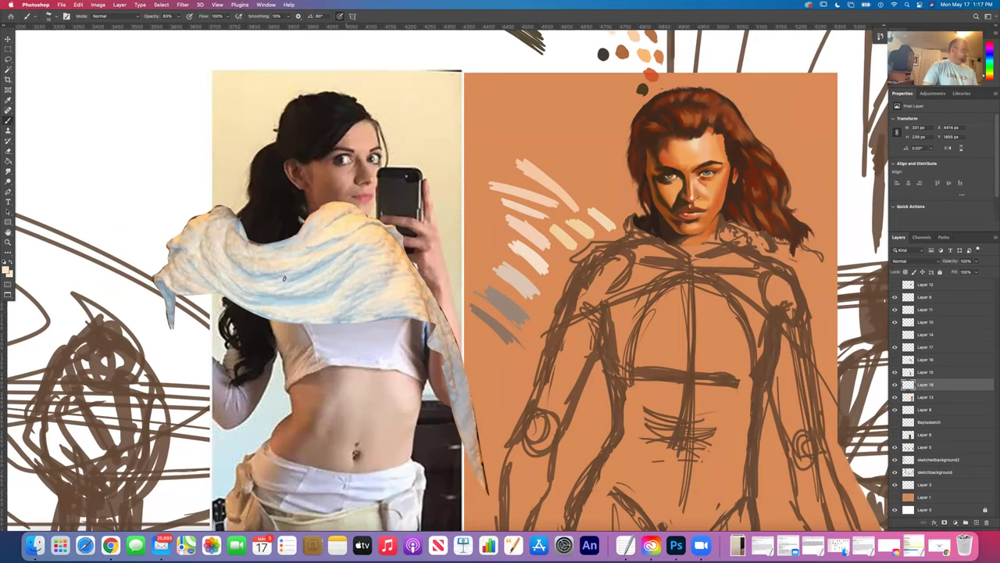
- Raise the Eraser's opacity to 100% and erase the peach swatches, keeping the grey-white and cream ones
{"action": "left_click", "coordinate": [11, 147]}
{"action": "mouse_move", "coordinate": [523, 232]}
{"action": "left_mouse_down"}
{"action": "mouse_move", "coordinate": [491, 217]}
{"action": "mouse_move", "coordinate": [540, 241]}
{"action": "mouse_move", "coordinate": [511, 213]}
{"action": "left_mouse_up"}
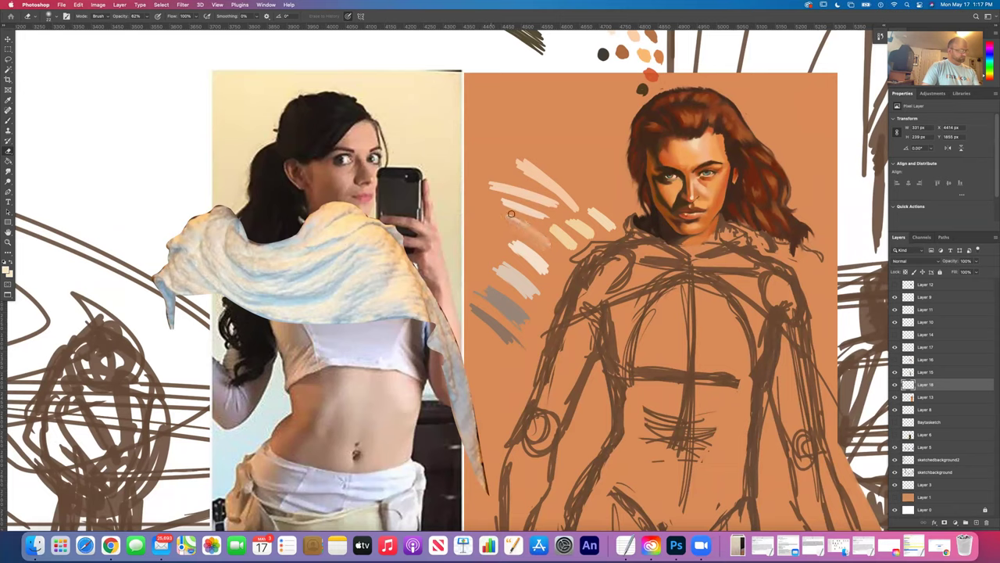
{"action": "left_click", "coordinate": [146, 16]}
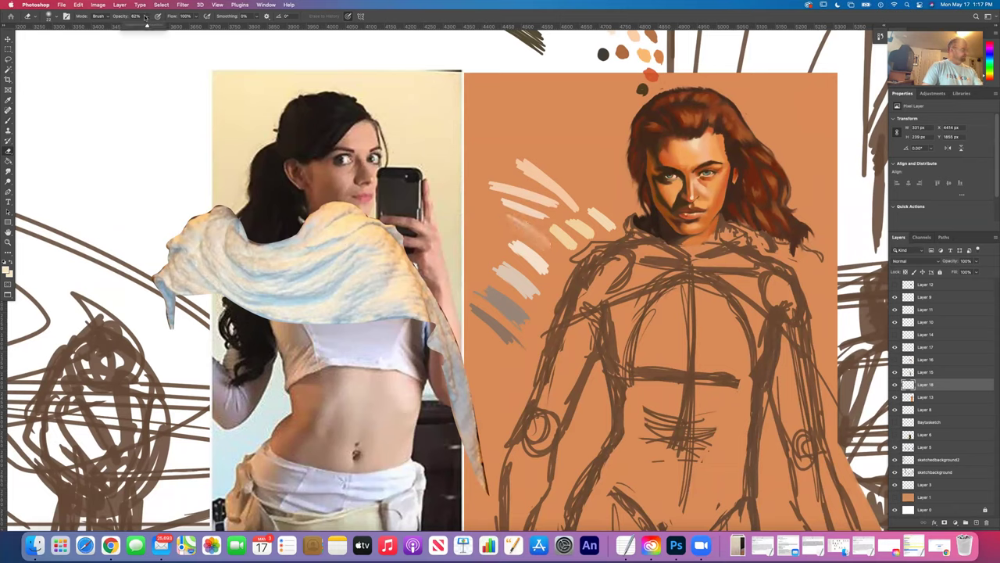
{"action": "left_click_drag", "start_coordinate": [140, 33], "coordinate": [238, 35]}
{"action": "mouse_move", "coordinate": [510, 227]}
{"action": "left_mouse_down"}
{"action": "mouse_move", "coordinate": [543, 237]}
{"action": "mouse_move", "coordinate": [509, 209]}
{"action": "mouse_move", "coordinate": [498, 216]}
{"action": "mouse_move", "coordinate": [495, 200]}
{"action": "mouse_move", "coordinate": [572, 209]}
{"action": "mouse_move", "coordinate": [509, 154]}
{"action": "mouse_move", "coordinate": [556, 196]}
{"action": "left_mouse_up"}
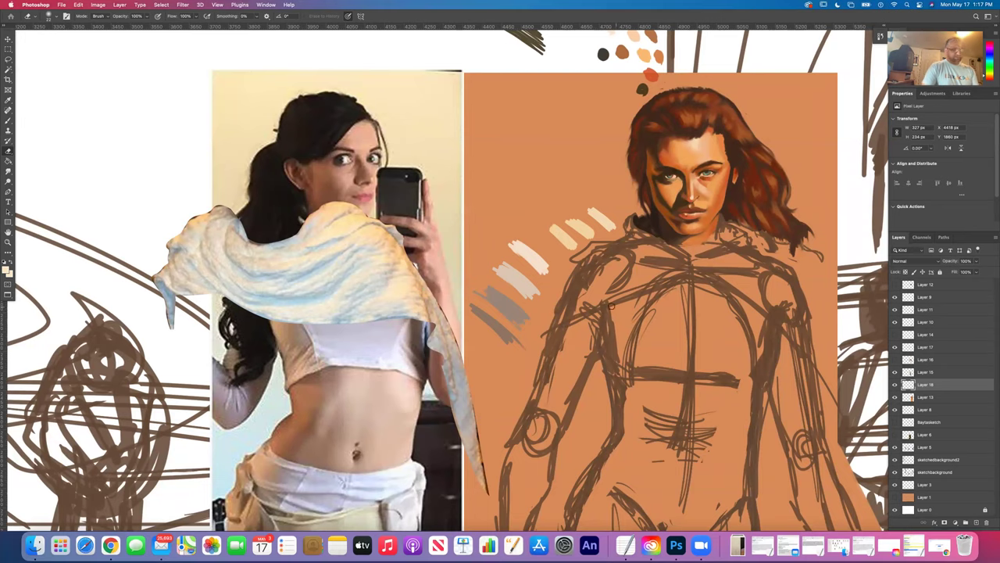
- Identify Layer 15 as the layer holding the grey-white swatches and erase them from beside the sketched figure's arm
{"action": "left_click", "coordinate": [895, 396]}
{"action": "left_click", "coordinate": [896, 396]}
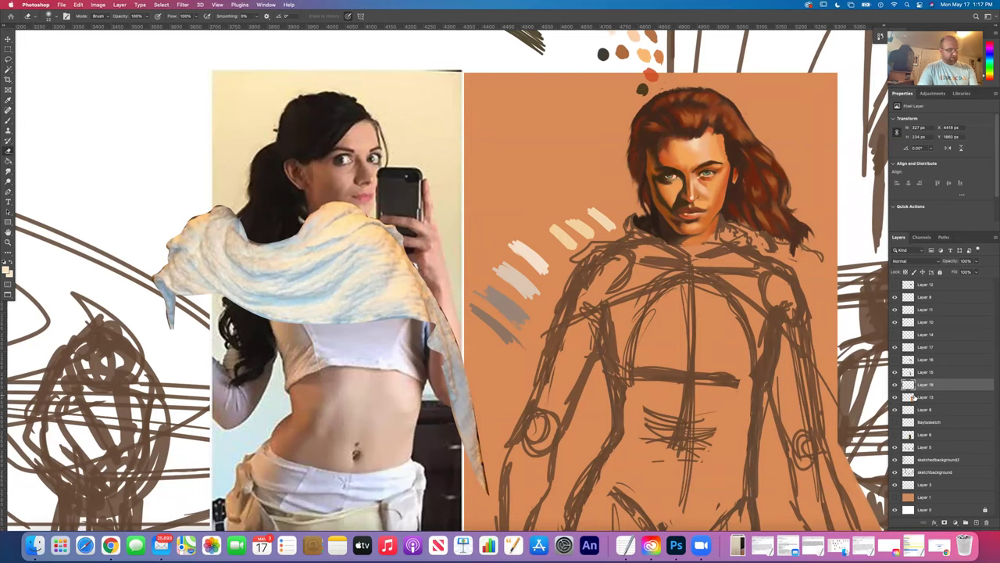
{"action": "left_click", "coordinate": [913, 397]}
{"action": "left_click", "coordinate": [896, 397]}
{"action": "left_click", "coordinate": [895, 397]}
{"action": "left_click", "coordinate": [895, 374]}
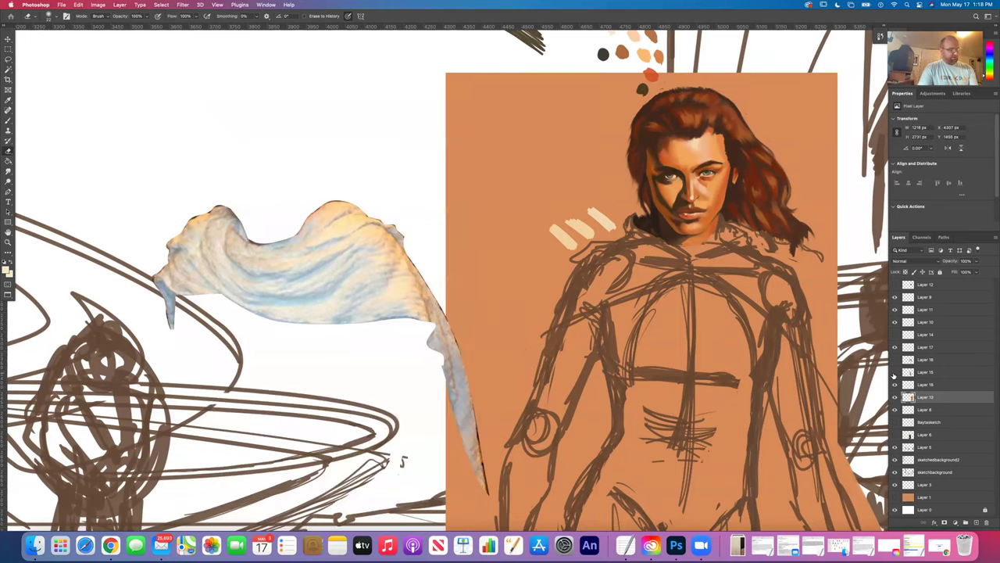
{"action": "left_click", "coordinate": [894, 373]}
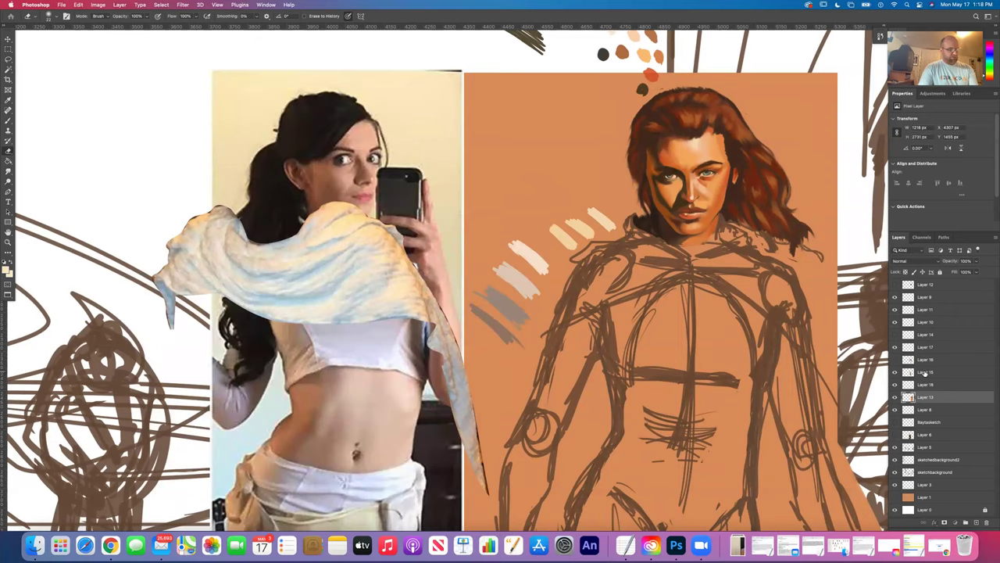
{"action": "left_click", "coordinate": [926, 372]}
{"action": "mouse_move", "coordinate": [516, 246]}
{"action": "left_mouse_down"}
{"action": "mouse_move", "coordinate": [548, 270]}
{"action": "mouse_move", "coordinate": [508, 245]}
{"action": "mouse_move", "coordinate": [508, 234]}
{"action": "mouse_move", "coordinate": [528, 255]}
{"action": "mouse_move", "coordinate": [512, 271]}
{"action": "mouse_move", "coordinate": [543, 307]}
{"action": "mouse_move", "coordinate": [486, 272]}
{"action": "mouse_move", "coordinate": [524, 287]}
{"action": "mouse_move", "coordinate": [502, 299]}
{"action": "mouse_move", "coordinate": [539, 329]}
{"action": "mouse_move", "coordinate": [528, 323]}
{"action": "mouse_move", "coordinate": [524, 337]}
{"action": "mouse_move", "coordinate": [477, 309]}
{"action": "mouse_move", "coordinate": [507, 346]}
{"action": "left_mouse_up"}
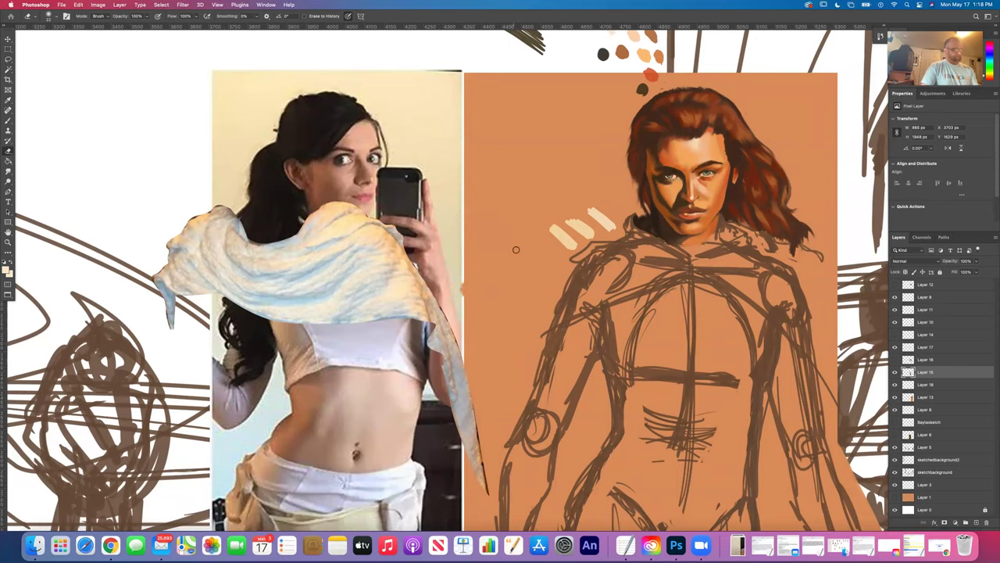
- Check what Layer 13 contains, return to the cream swatch layer and erase the yellowish cream swatch farthest from the figure's collar
{"action": "left_click", "coordinate": [922, 397]}
{"action": "left_click", "coordinate": [895, 398]}
{"action": "left_click", "coordinate": [894, 398]}
{"action": "left_click", "coordinate": [895, 399]}
{"action": "left_click", "coordinate": [895, 398]}
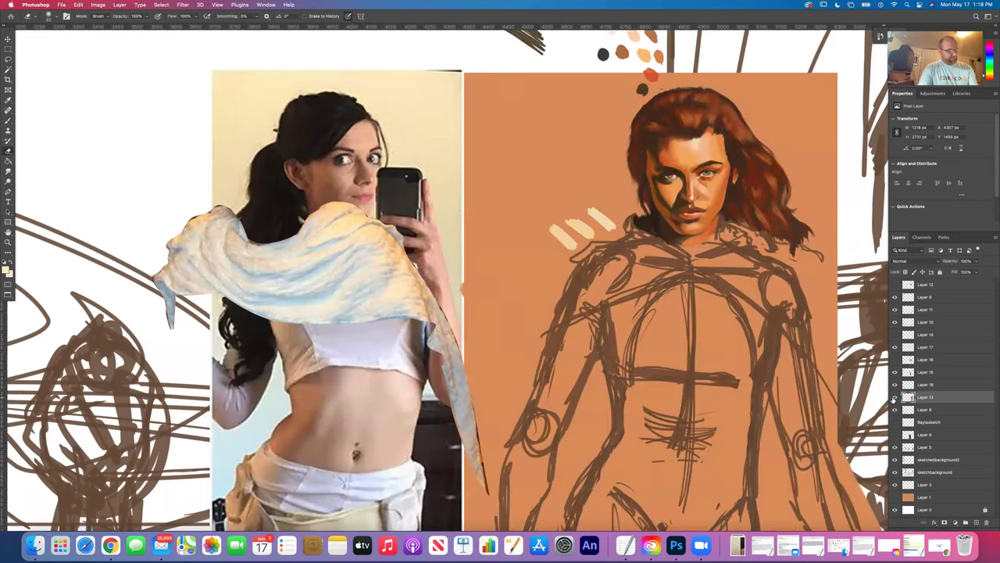
{"action": "left_click", "coordinate": [895, 398]}
{"action": "left_click", "coordinate": [895, 399]}
{"action": "left_click", "coordinate": [910, 385]}
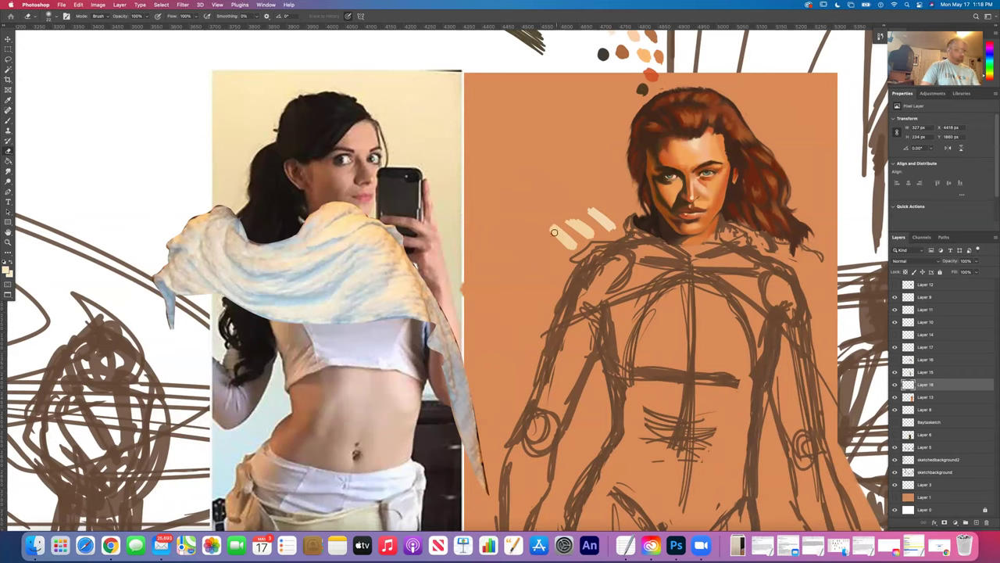
{"action": "left_click_drag", "start_coordinate": [547, 228], "coordinate": [564, 247]}
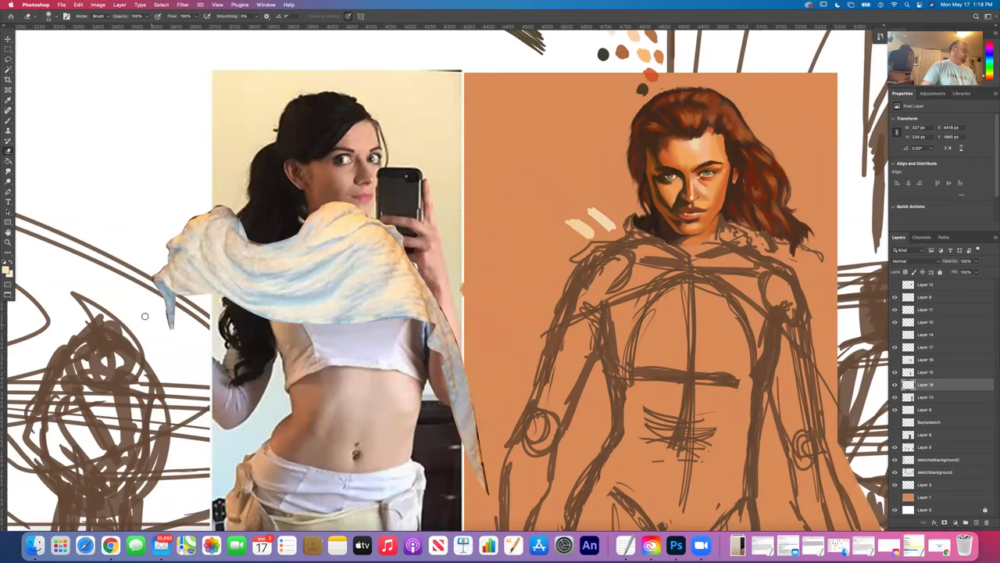
- Set the foreground colour to the darker beige c9b391 and brush a swatch beside the two cream ones, undoing the stray test stroke
{"action": "left_click", "coordinate": [8, 101]}
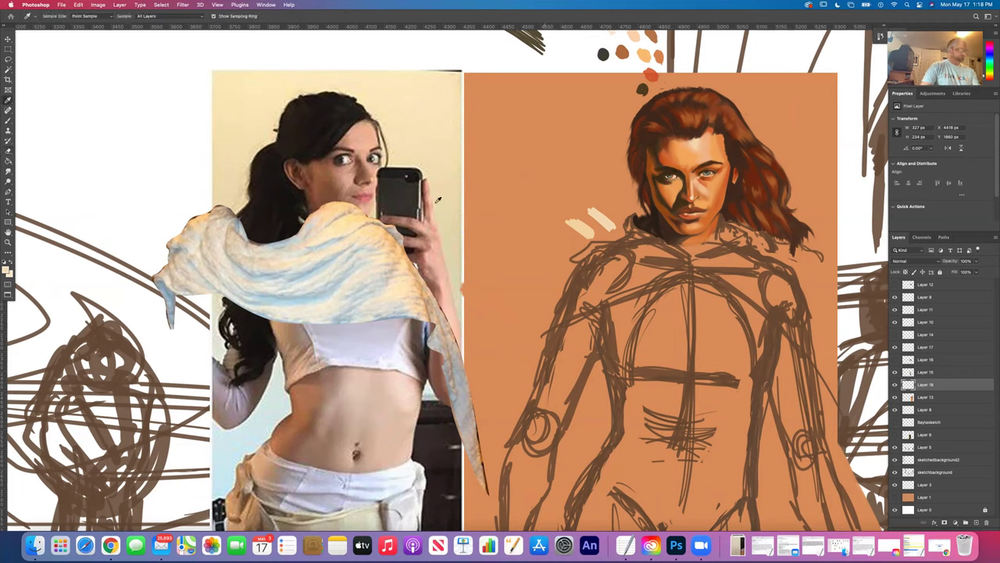
{"action": "left_click", "coordinate": [6, 269]}
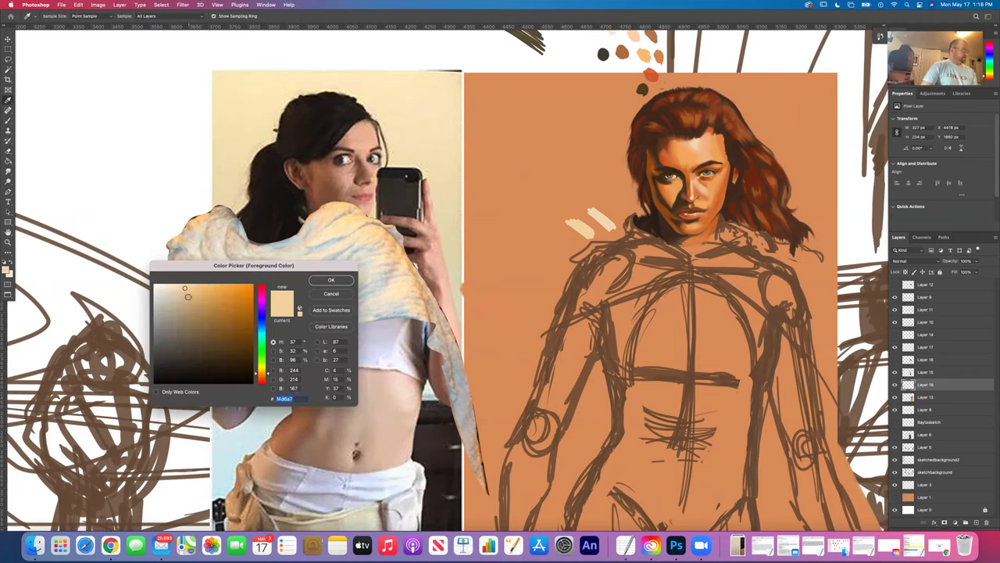
{"action": "left_click", "coordinate": [317, 279]}
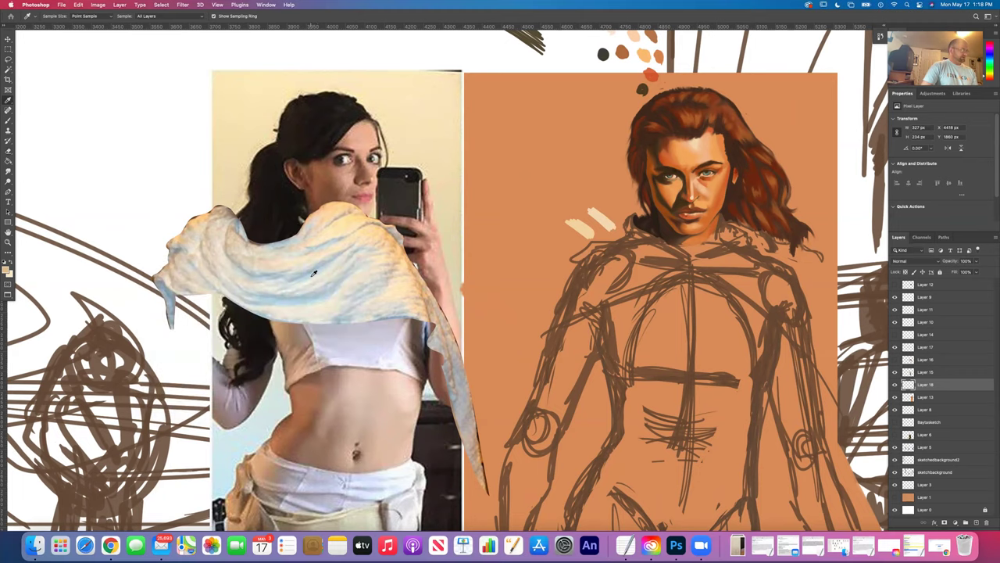
{"action": "left_click", "coordinate": [6, 270]}
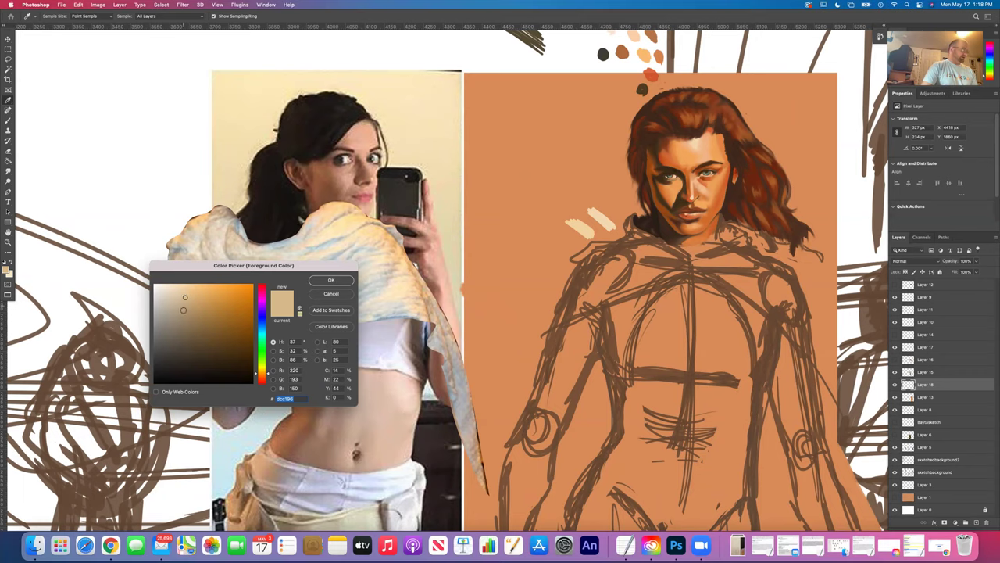
{"action": "left_click", "coordinate": [184, 307]}
{"action": "left_click", "coordinate": [181, 304]}
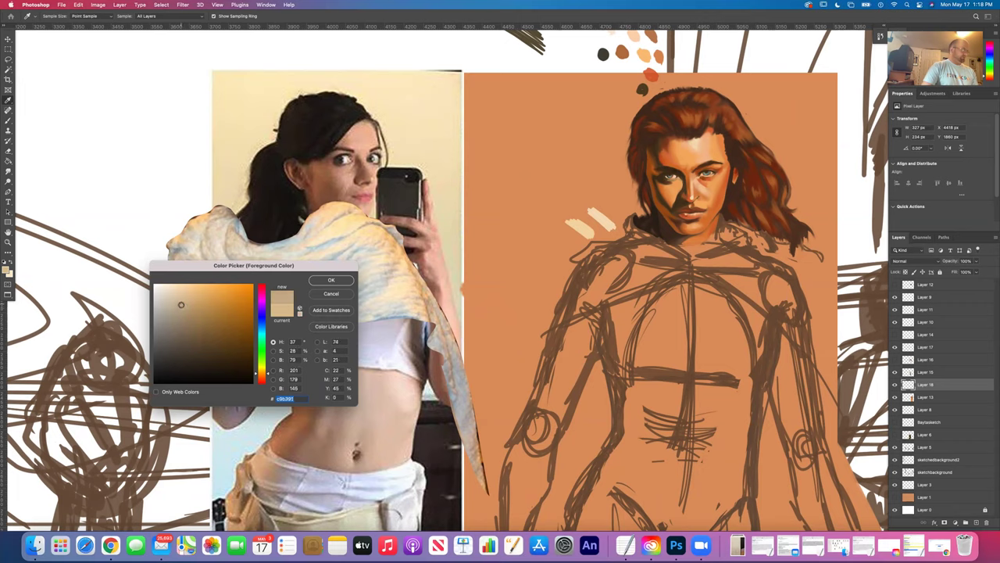
{"action": "left_click", "coordinate": [328, 280]}
{"action": "key", "text": "b"}
{"action": "left_click_drag", "start_coordinate": [571, 252], "coordinate": [551, 237]}
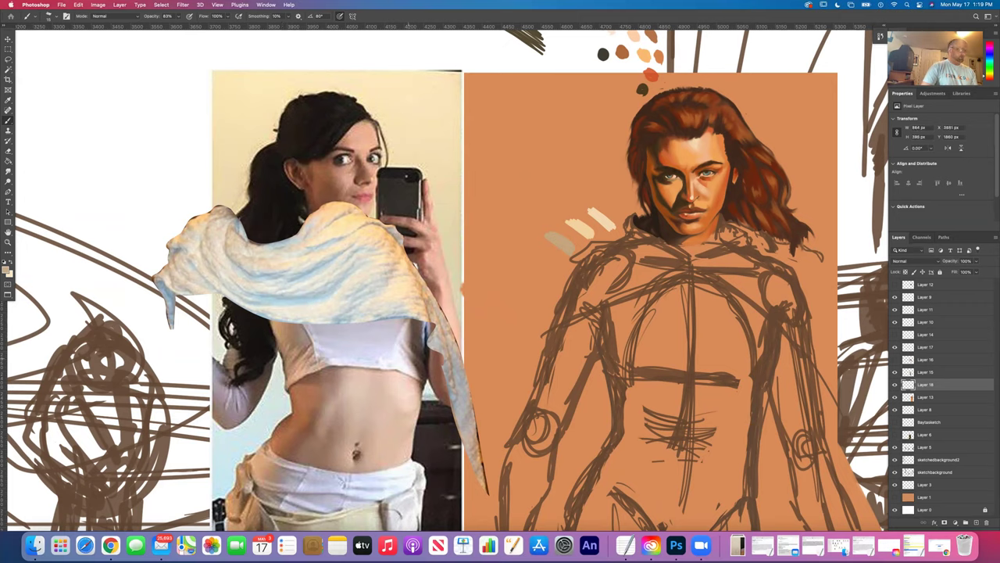
{"action": "left_click_drag", "start_coordinate": [473, 305], "coordinate": [482, 320]}
{"action": "key", "text": "super+z"}
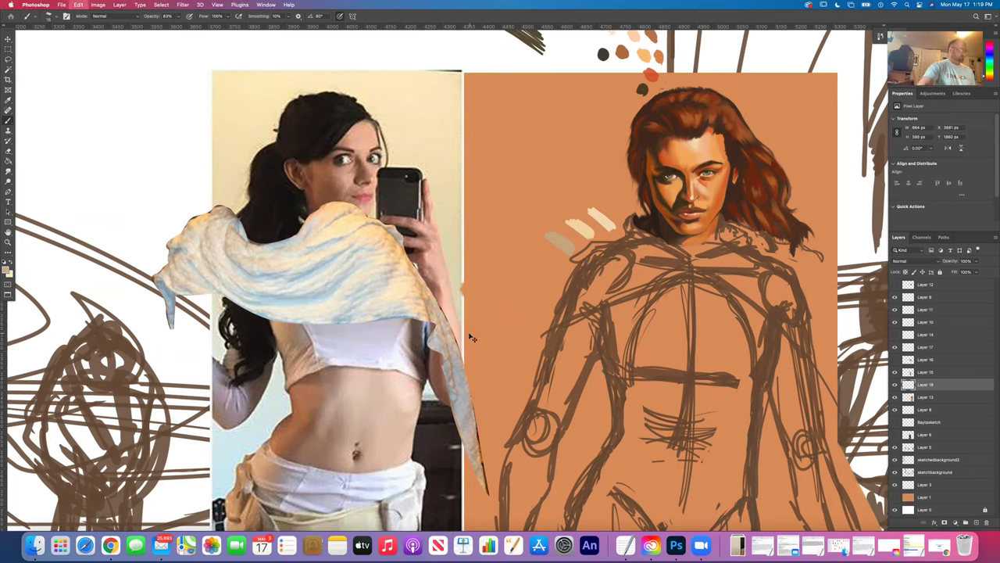
- Check the contents of Layer 15 and Layer 17 by toggling their visibility and make Layer 17 the active layer
{"action": "left_click", "coordinate": [922, 373]}
{"action": "left_click", "coordinate": [896, 372]}
{"action": "left_click", "coordinate": [895, 372]}
{"action": "left_click", "coordinate": [895, 365]}
{"action": "left_click", "coordinate": [895, 366]}
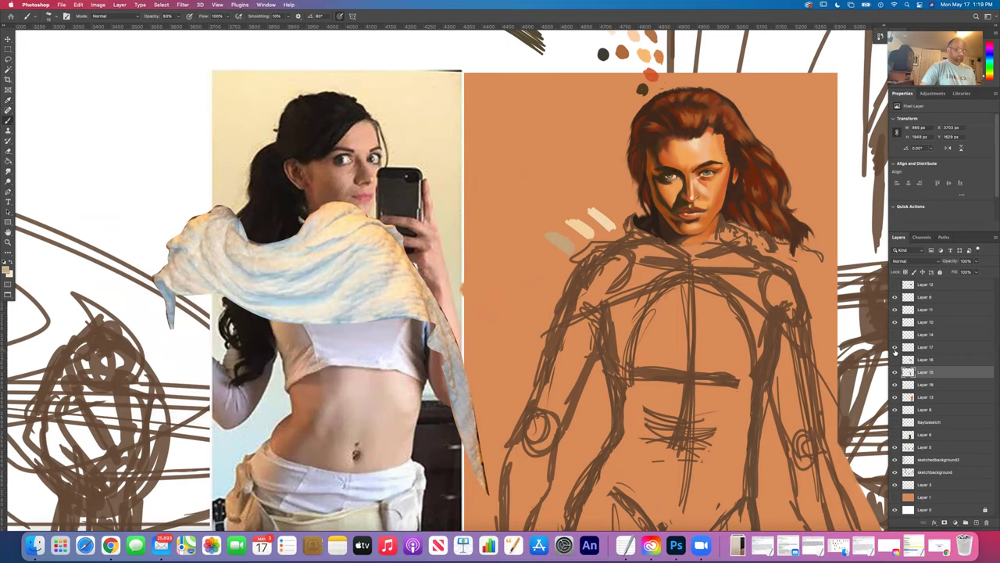
{"action": "left_click", "coordinate": [895, 348]}
{"action": "left_click", "coordinate": [896, 348]}
{"action": "left_click", "coordinate": [895, 346]}
{"action": "left_click", "coordinate": [896, 347]}
{"action": "left_click", "coordinate": [924, 348]}
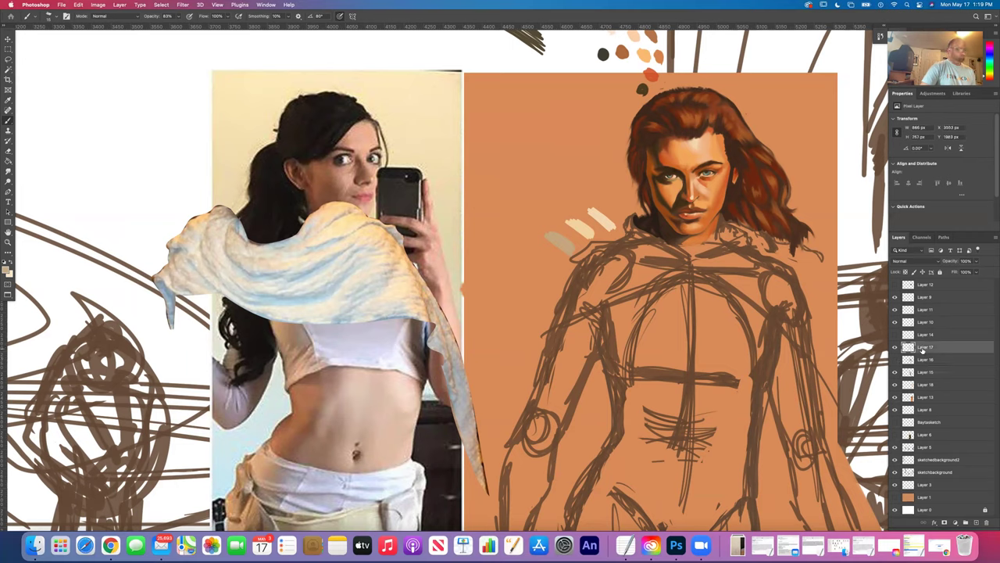
{"action": "left_click_drag", "start_coordinate": [277, 300], "coordinate": [332, 317]}
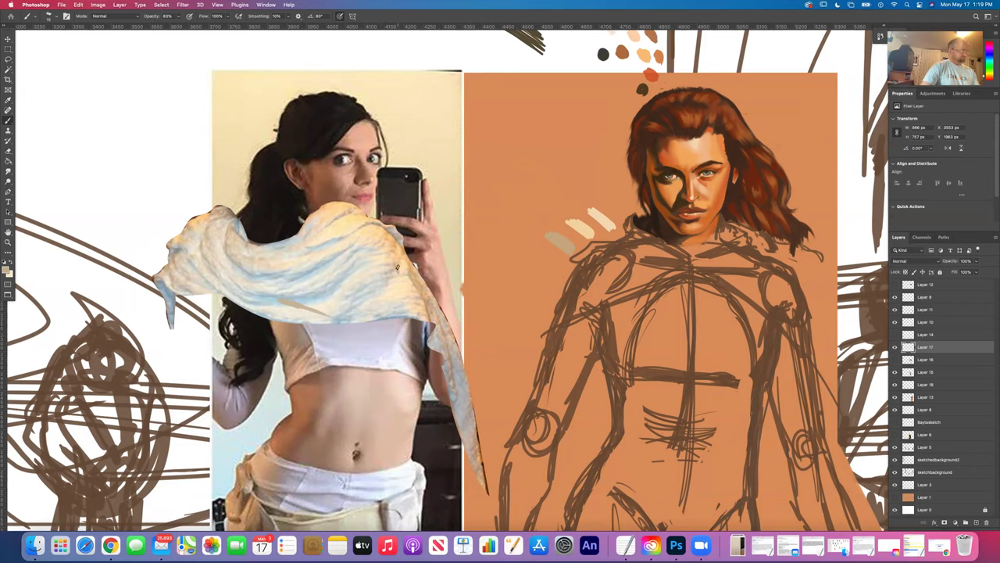
{"action": "left_click_drag", "start_coordinate": [399, 266], "coordinate": [395, 266]}
{"action": "key", "text": "super+z"}
{"action": "key", "text": "super+z"}
{"action": "key", "text": "super+z"}
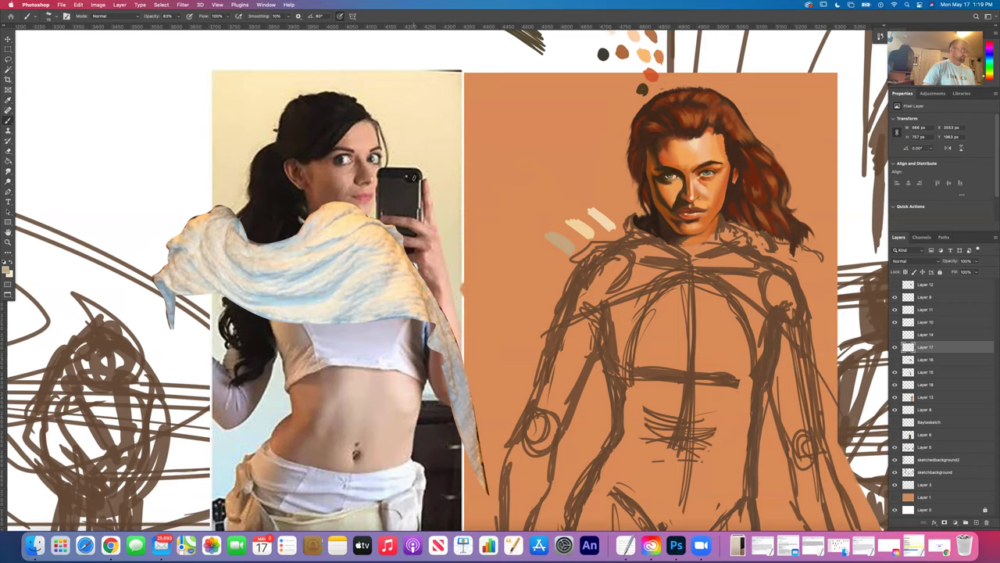
- Mix a pale bluish grey foreground colour to match the shawl's cool folds and paint a swatch next to the beige one
{"action": "left_click", "coordinate": [9, 269]}
{"action": "left_click", "coordinate": [178, 313]}
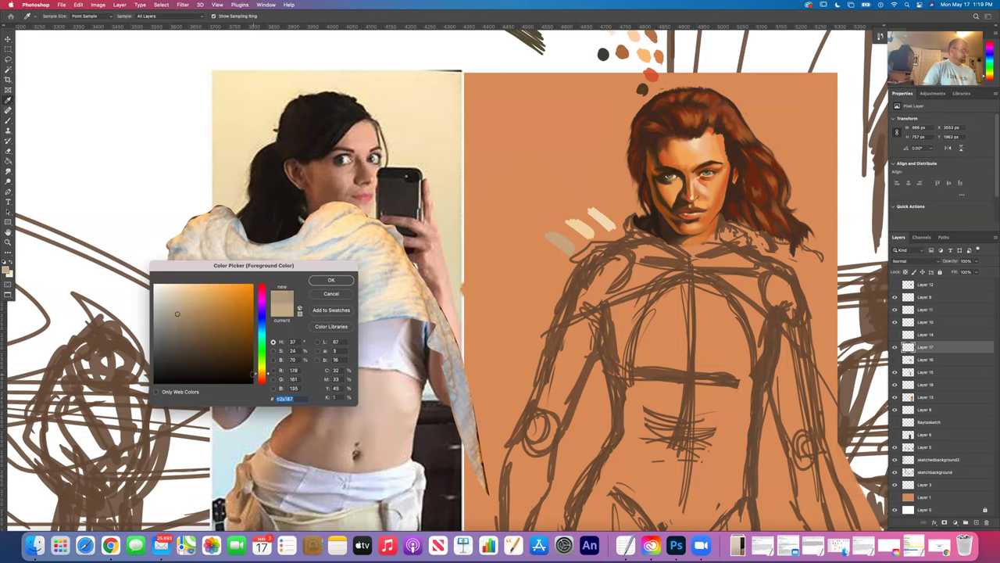
{"action": "left_click_drag", "start_coordinate": [255, 373], "coordinate": [255, 371]}
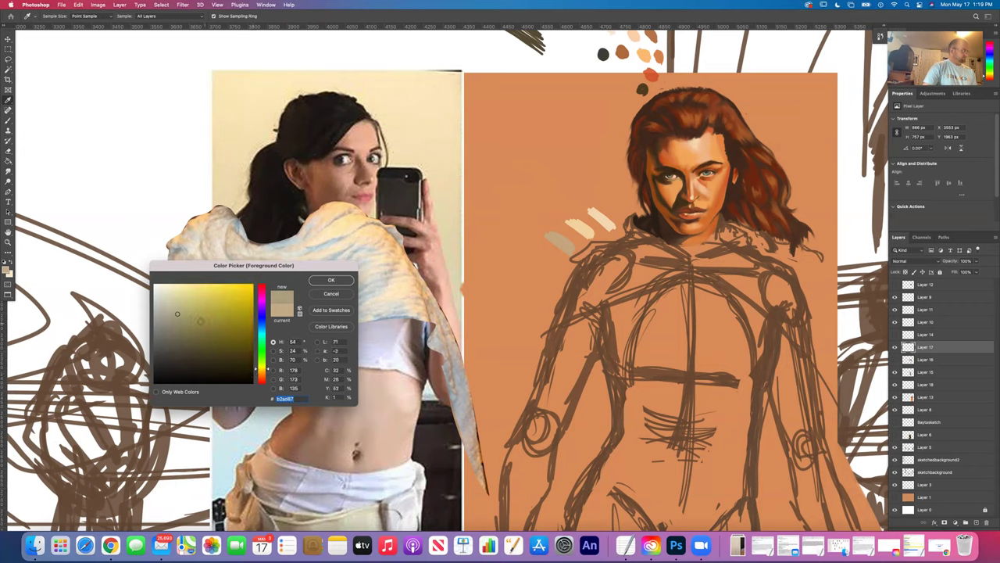
{"action": "left_click", "coordinate": [174, 311]}
{"action": "left_click_drag", "start_coordinate": [176, 309], "coordinate": [178, 309]}
{"action": "left_click_drag", "start_coordinate": [255, 369], "coordinate": [256, 366]}
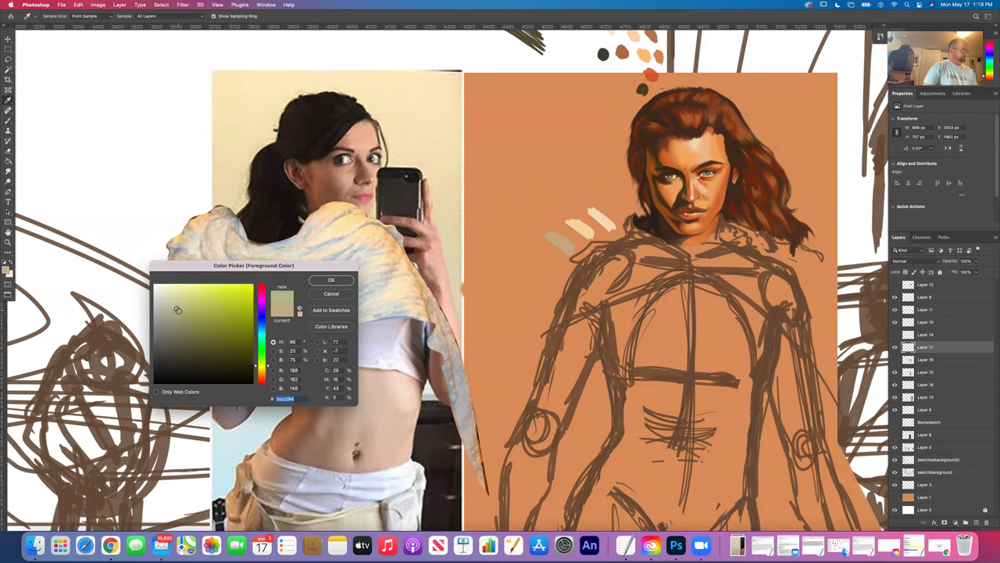
{"action": "left_click_drag", "start_coordinate": [255, 366], "coordinate": [255, 334]}
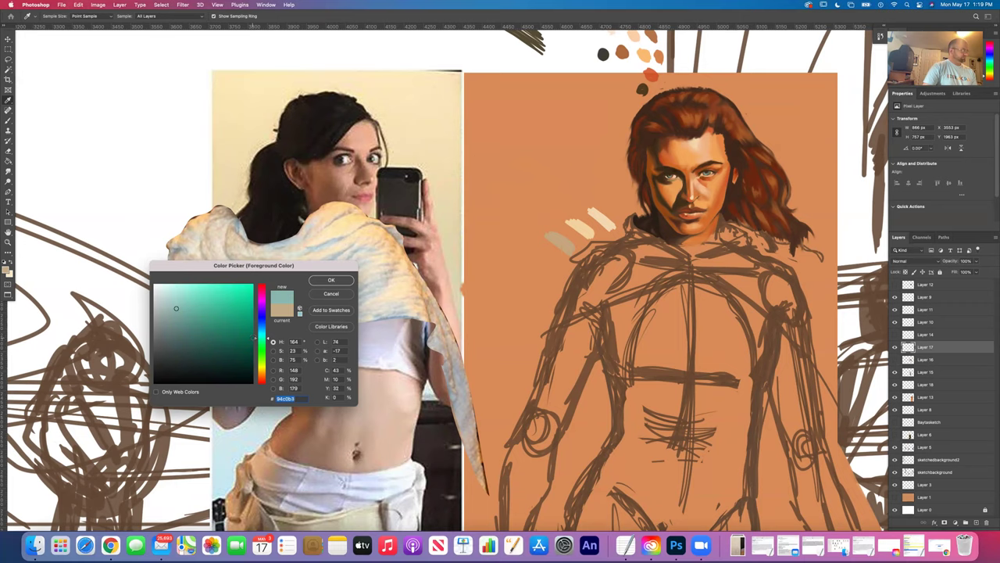
{"action": "mouse_move", "coordinate": [159, 288]}
{"action": "left_mouse_down"}
{"action": "mouse_move", "coordinate": [172, 297]}
{"action": "mouse_move", "coordinate": [165, 318]}
{"action": "mouse_move", "coordinate": [161, 297]}
{"action": "left_mouse_up"}
{"action": "left_click_drag", "start_coordinate": [160, 299], "coordinate": [159, 297]}
{"action": "left_click", "coordinate": [162, 302]}
{"action": "left_click", "coordinate": [162, 300]}
{"action": "left_click", "coordinate": [159, 307]}
{"action": "left_click", "coordinate": [328, 280]}
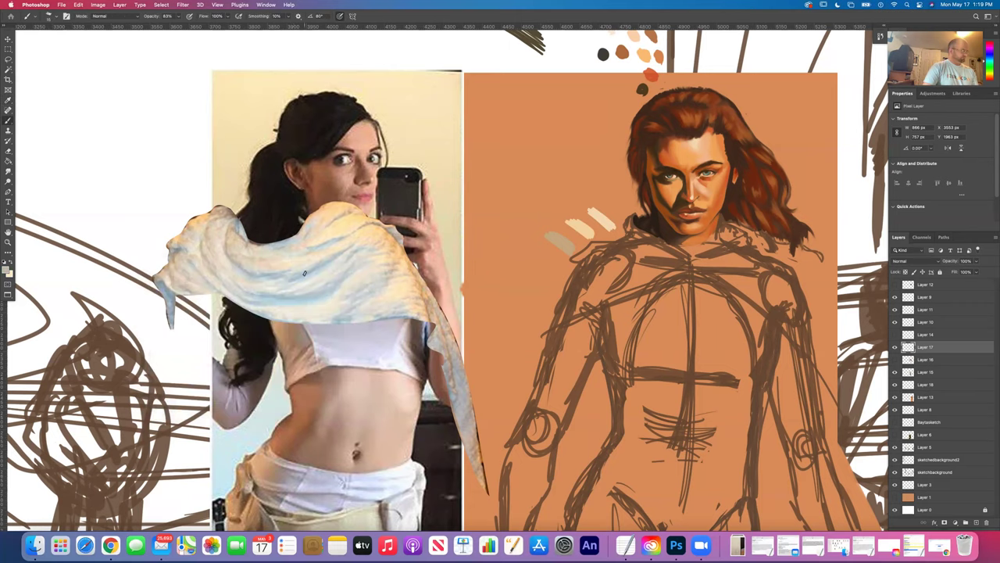
{"action": "left_click_drag", "start_coordinate": [537, 252], "coordinate": [561, 268]}
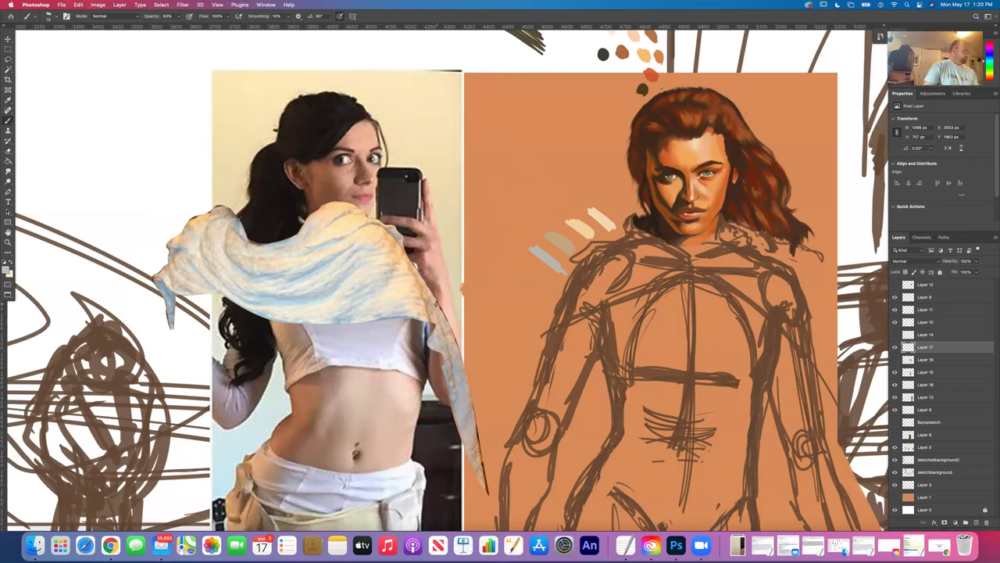
- Set the foreground colour to the warm light grey bfb8ae with hue 40
{"action": "left_click", "coordinate": [7, 270]}
{"action": "left_click_drag", "start_coordinate": [255, 338], "coordinate": [254, 375]}
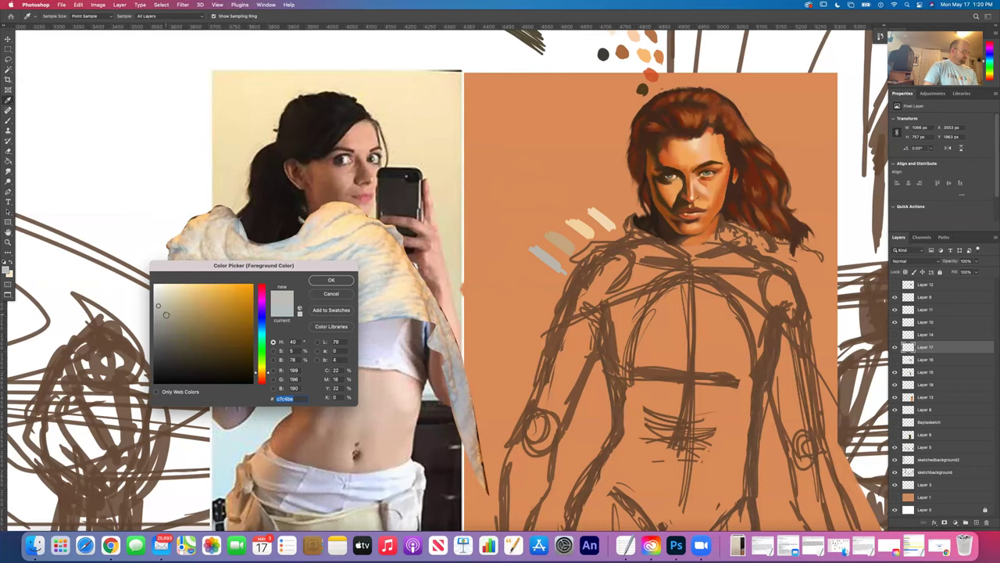
{"action": "left_click", "coordinate": [158, 318]}
{"action": "left_click_drag", "start_coordinate": [158, 318], "coordinate": [163, 308]}
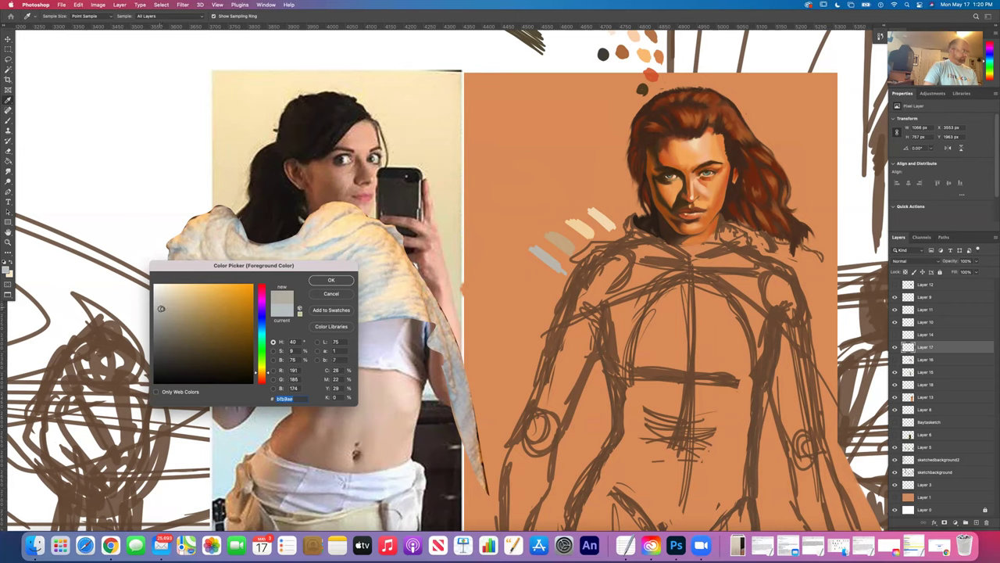
{"action": "left_click", "coordinate": [328, 280]}
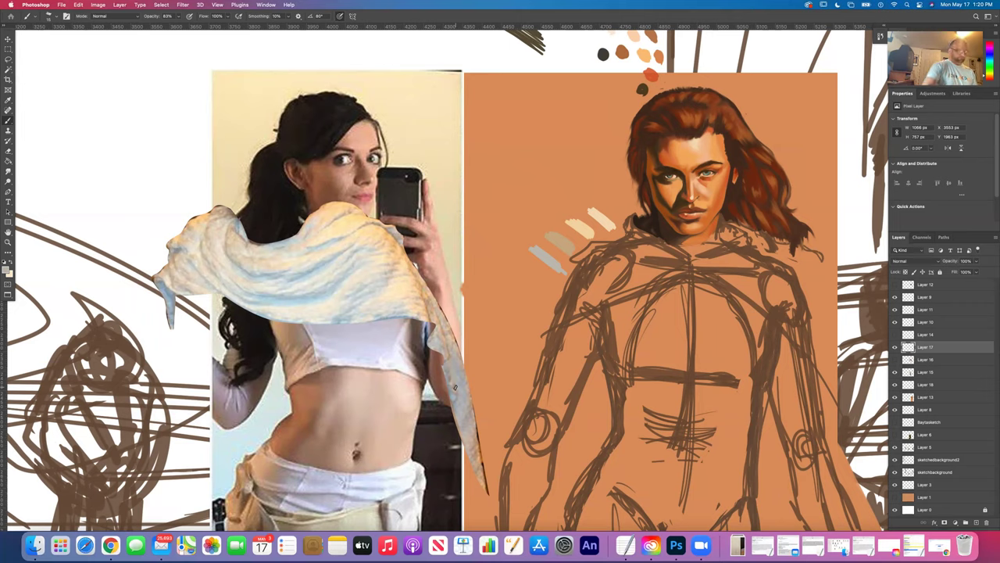
- Shift the foreground colour to hue 62 and darken it to a muted greenish grey
{"action": "left_click", "coordinate": [7, 270]}
{"action": "left_click", "coordinate": [256, 371]}
{"action": "left_click_drag", "start_coordinate": [256, 370], "coordinate": [254, 367]}
{"action": "left_click_drag", "start_coordinate": [164, 342], "coordinate": [168, 312]}
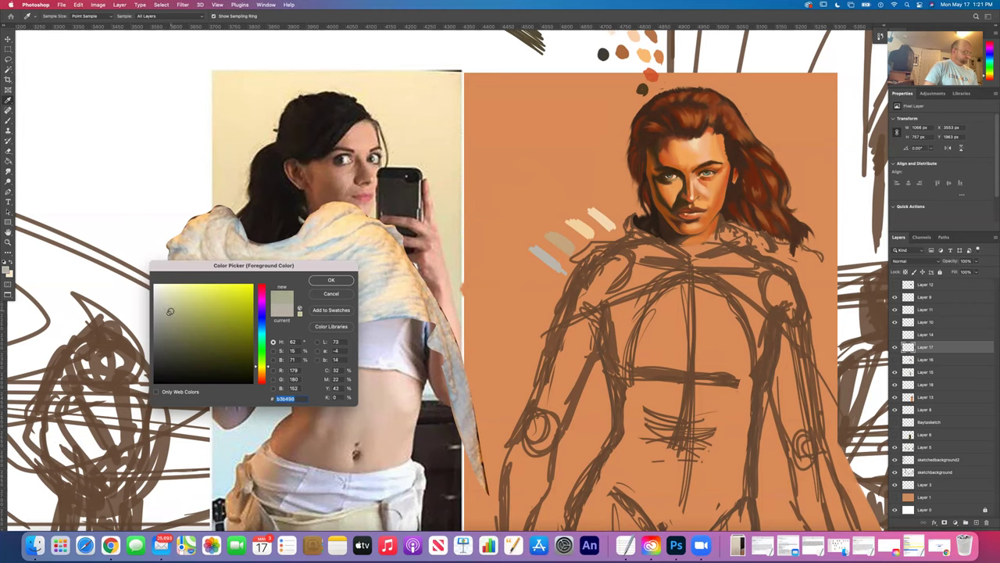
{"action": "left_click", "coordinate": [313, 282]}
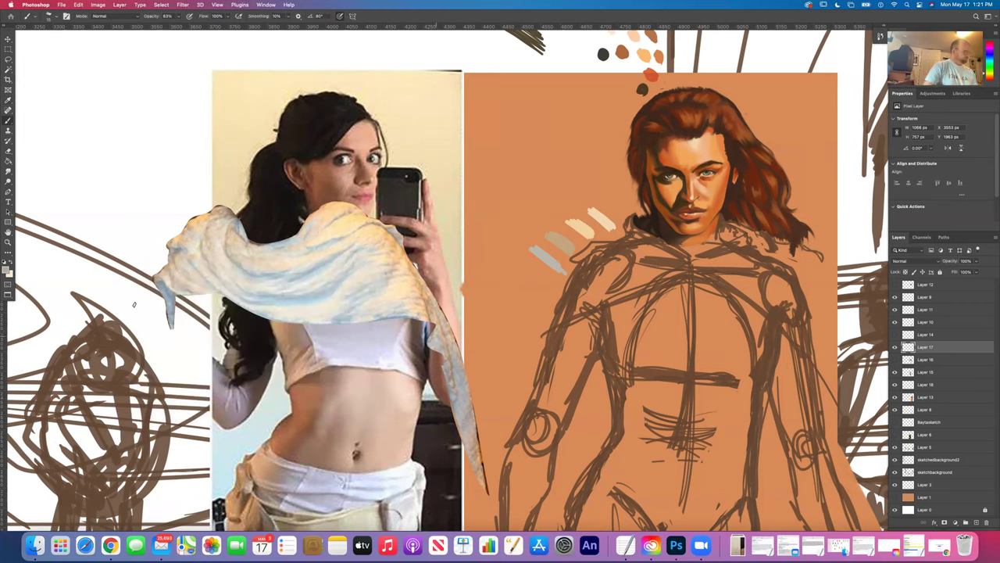
{"action": "key", "text": "F12"}
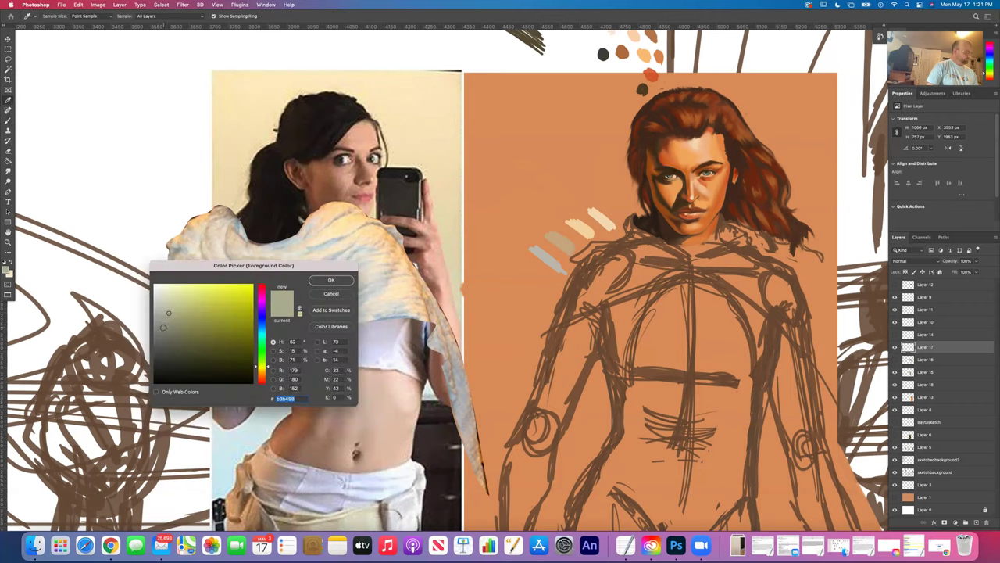
{"action": "left_click", "coordinate": [316, 286]}
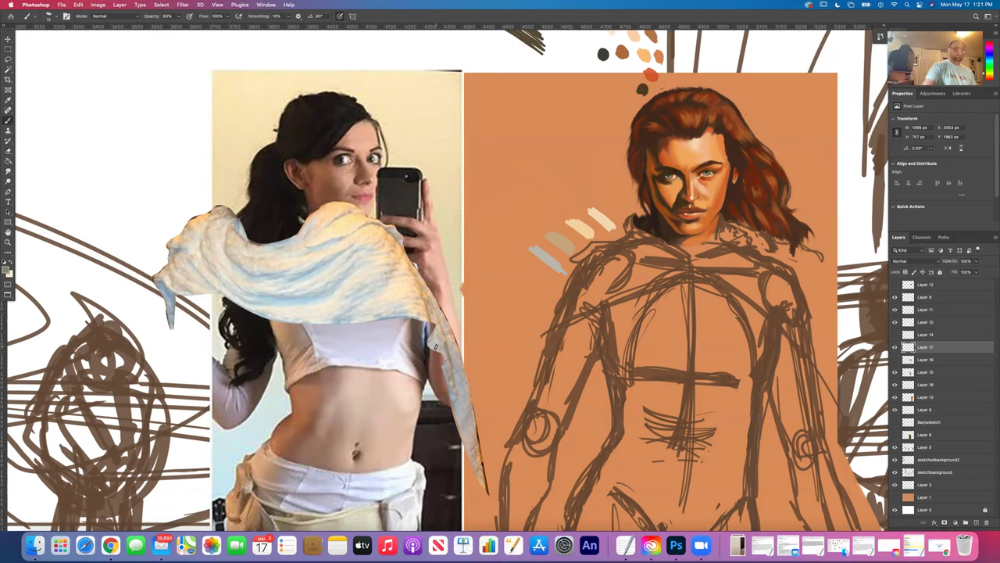
{"action": "key", "text": "F12"}
{"action": "left_click_drag", "start_coordinate": [256, 370], "coordinate": [256, 377]}
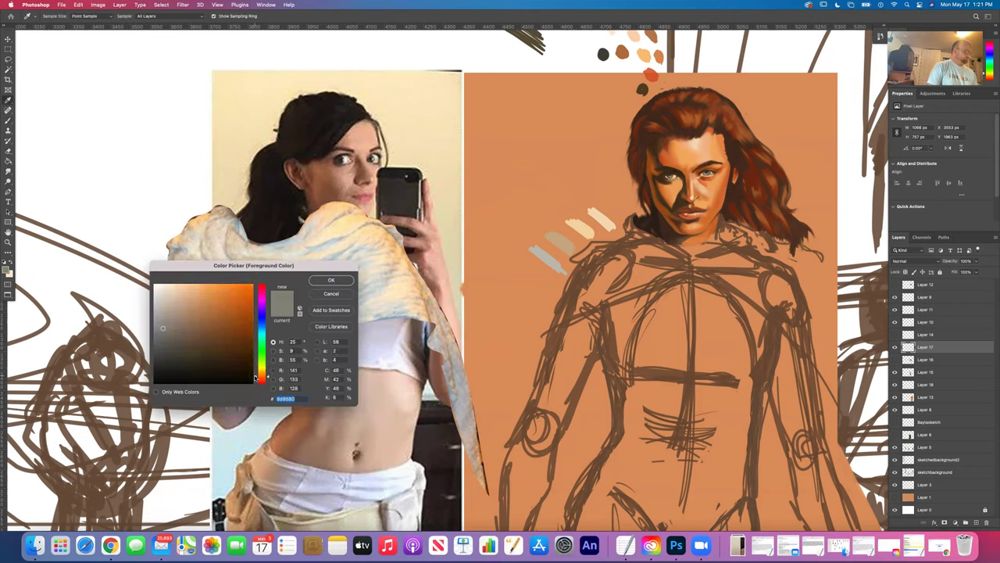
{"action": "left_click_drag", "start_coordinate": [254, 378], "coordinate": [254, 379]}
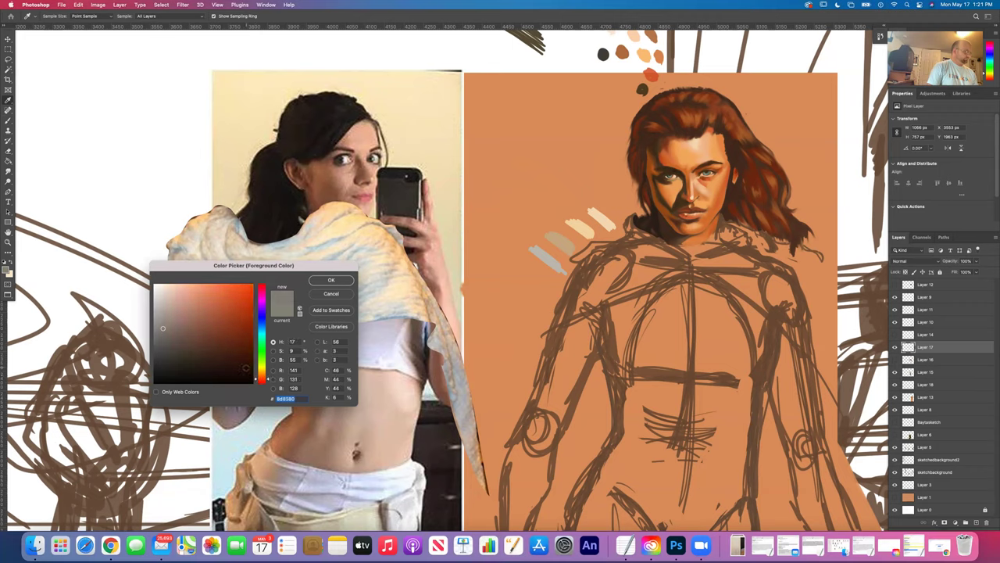
{"action": "left_click_drag", "start_coordinate": [162, 328], "coordinate": [163, 317]}
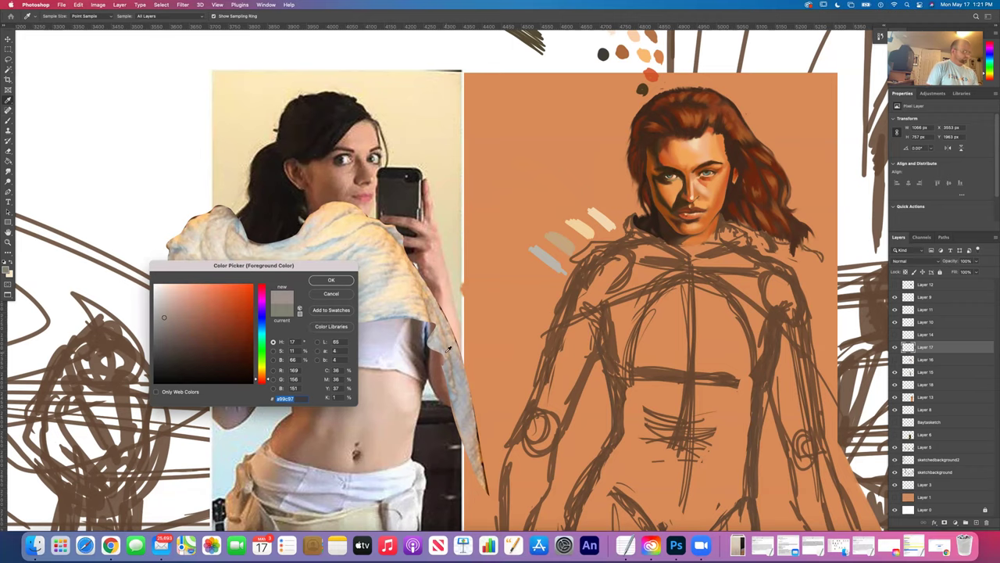
{"action": "left_click", "coordinate": [330, 294]}
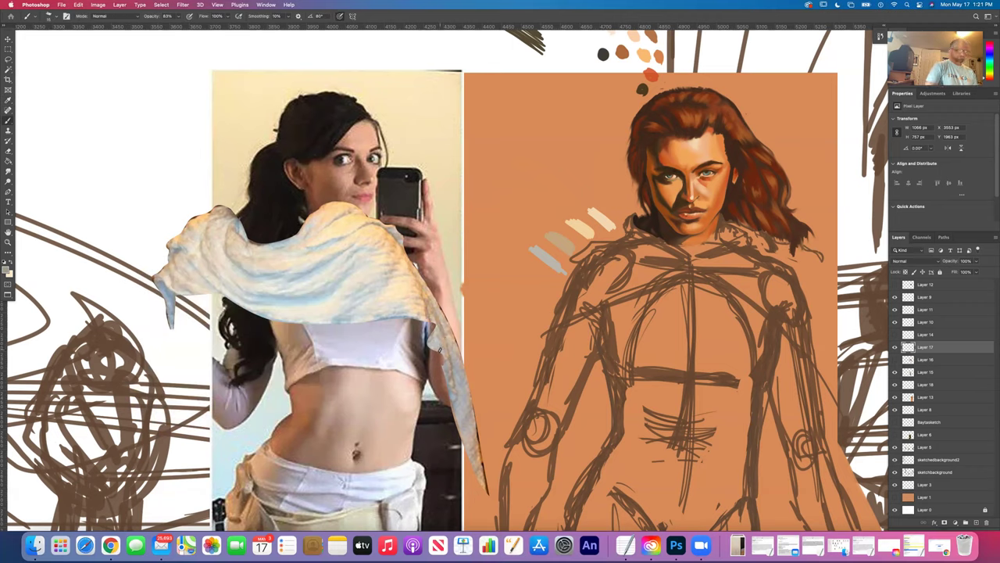
- Set the foreground colour to the warm grey-beige aea090 with hue 31 and paint small letter-like marks above the swatches
{"action": "left_click", "coordinate": [7, 270]}
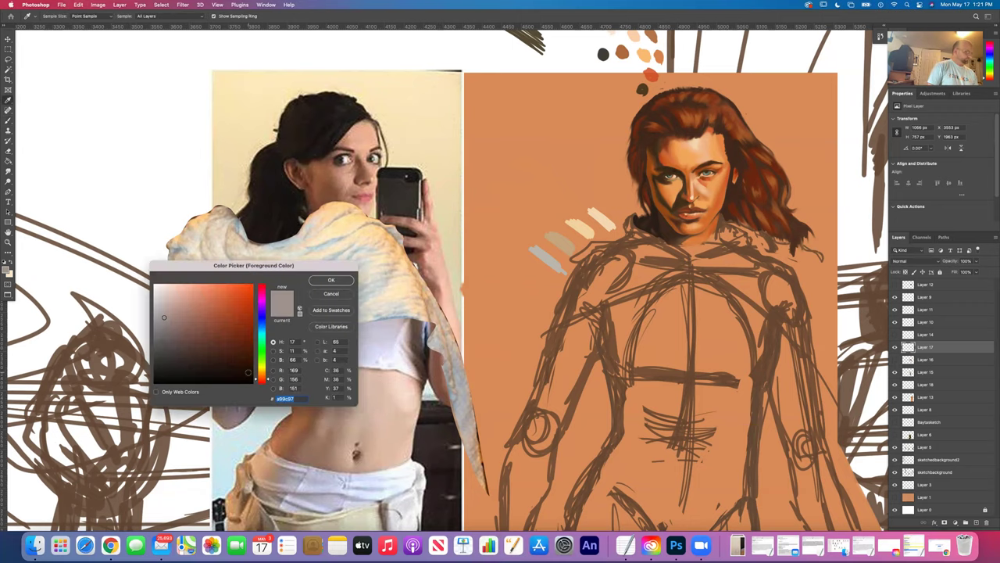
{"action": "left_click_drag", "start_coordinate": [257, 381], "coordinate": [255, 374]}
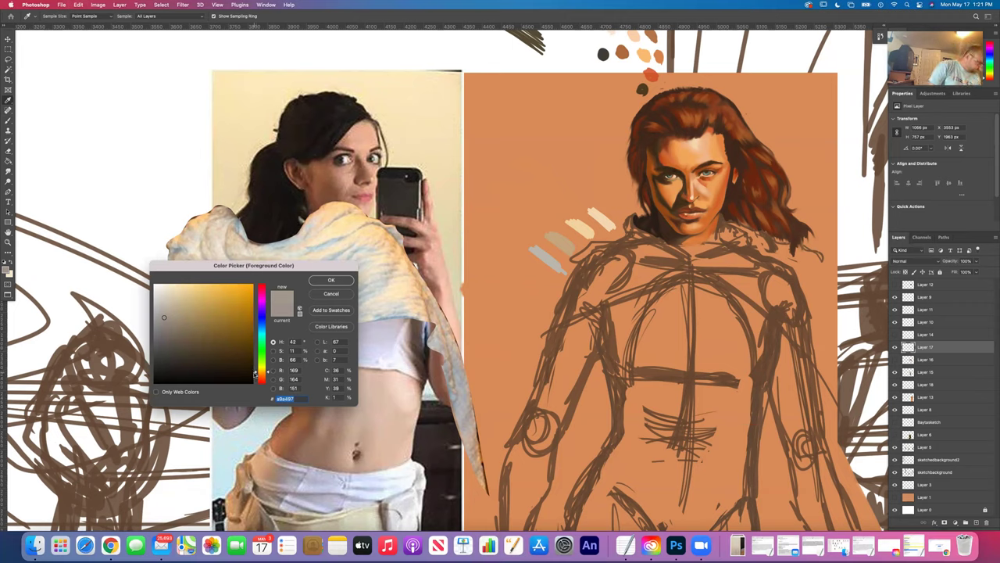
{"action": "left_click_drag", "start_coordinate": [255, 373], "coordinate": [255, 380]}
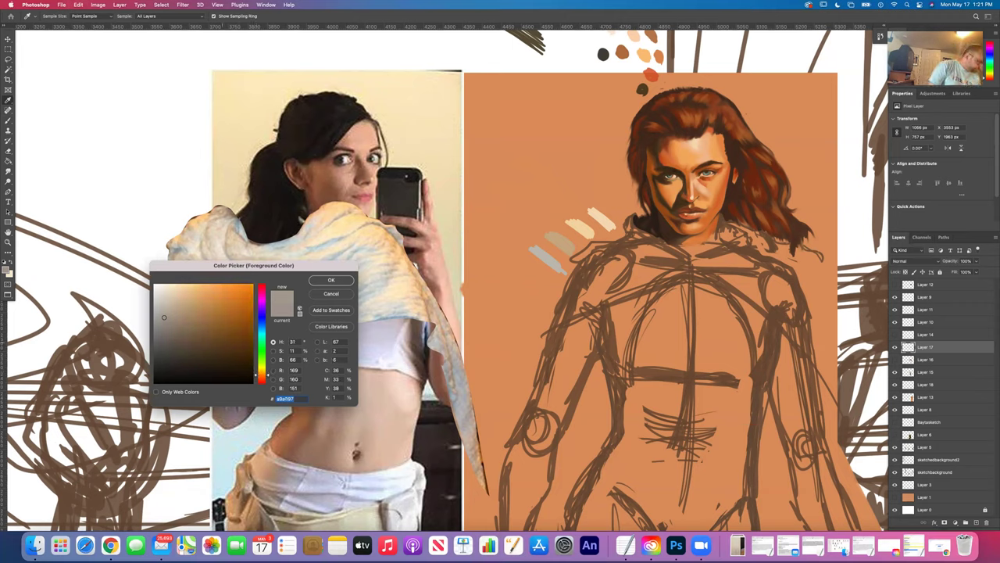
{"action": "left_click", "coordinate": [172, 315]}
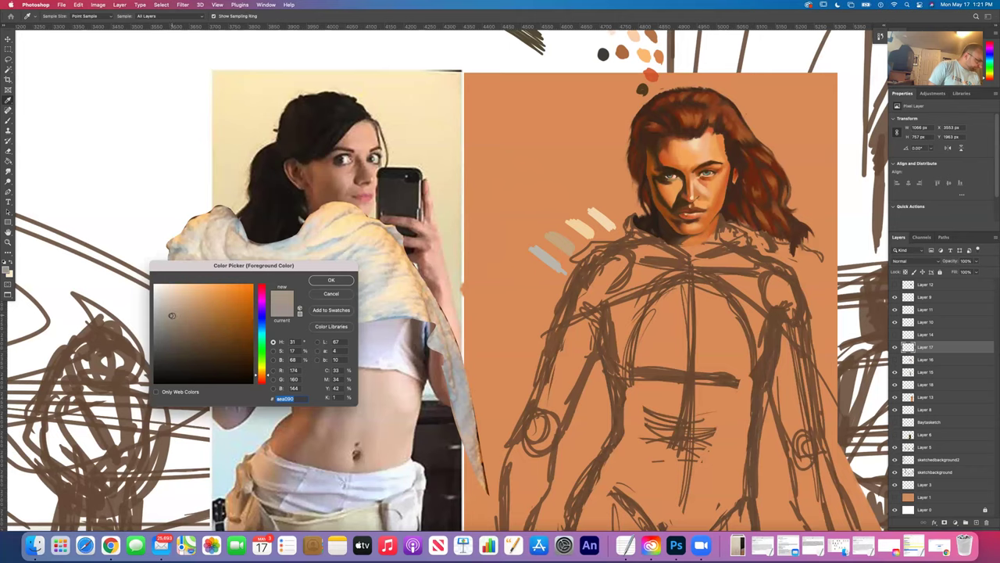
{"action": "left_click", "coordinate": [331, 280]}
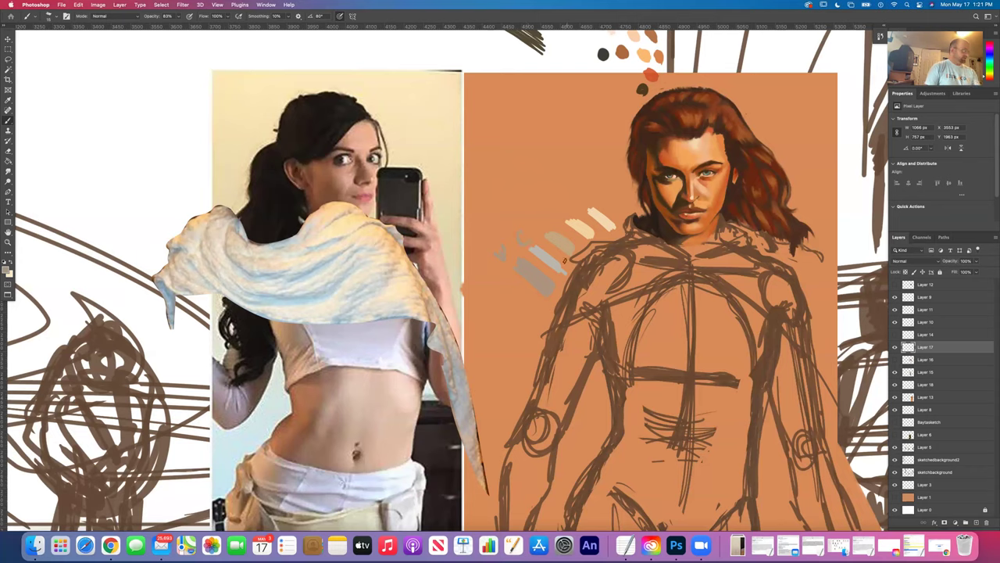
{"action": "left_click_drag", "start_coordinate": [548, 210], "coordinate": [556, 201]}
{"action": "left_click_drag", "start_coordinate": [579, 202], "coordinate": [582, 186]}
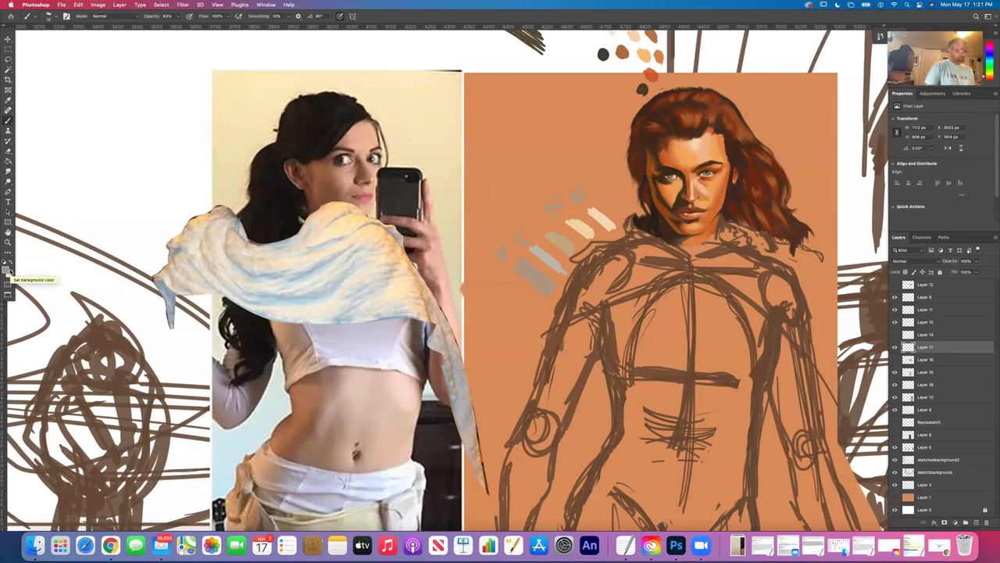
- Check Layer 17 by toggling its visibility, lasso the grey and blue swatches with their marks, clear them from the layer and deselect
{"action": "left_click", "coordinate": [895, 347]}
{"action": "left_click", "coordinate": [895, 347]}
{"action": "left_click", "coordinate": [895, 347]}
{"action": "left_click", "coordinate": [895, 347]}
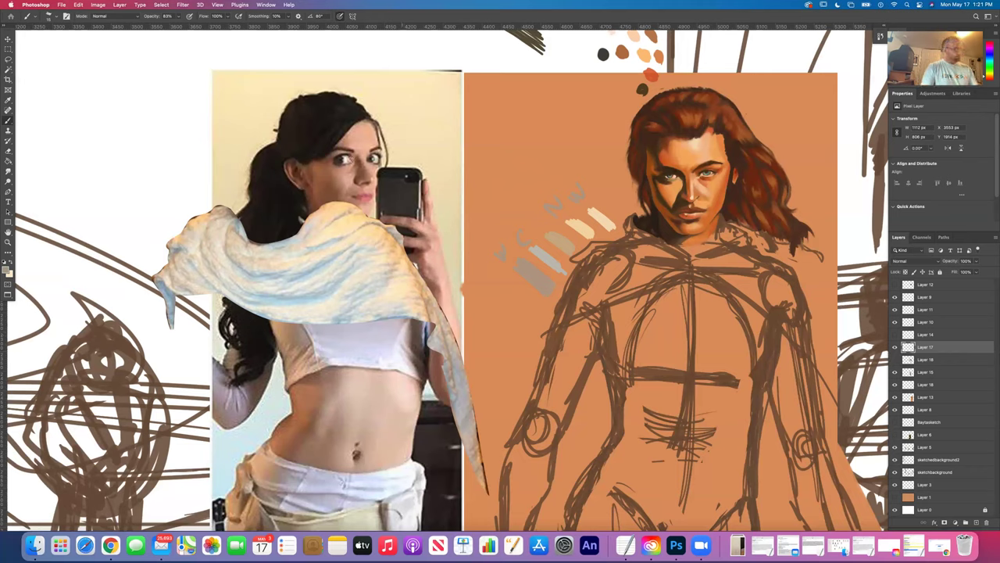
{"action": "key", "text": "l"}
{"action": "mouse_move", "coordinate": [576, 169]}
{"action": "left_mouse_down"}
{"action": "mouse_move", "coordinate": [486, 207]}
{"action": "mouse_move", "coordinate": [480, 280]}
{"action": "mouse_move", "coordinate": [524, 309]}
{"action": "mouse_move", "coordinate": [564, 291]}
{"action": "mouse_move", "coordinate": [576, 257]}
{"action": "mouse_move", "coordinate": [617, 230]}
{"action": "mouse_move", "coordinate": [608, 192]}
{"action": "left_mouse_up"}
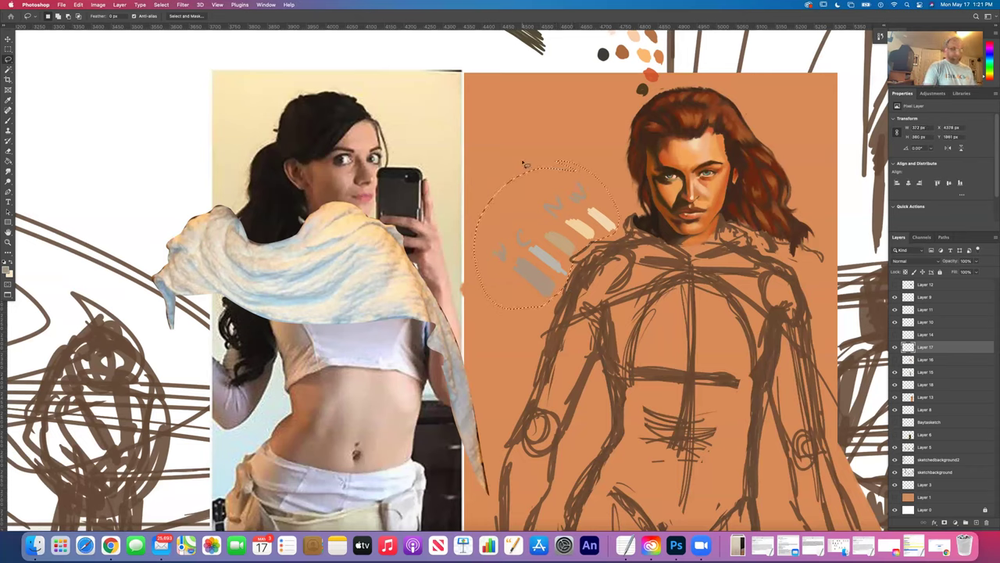
{"action": "key", "text": "Delete"}
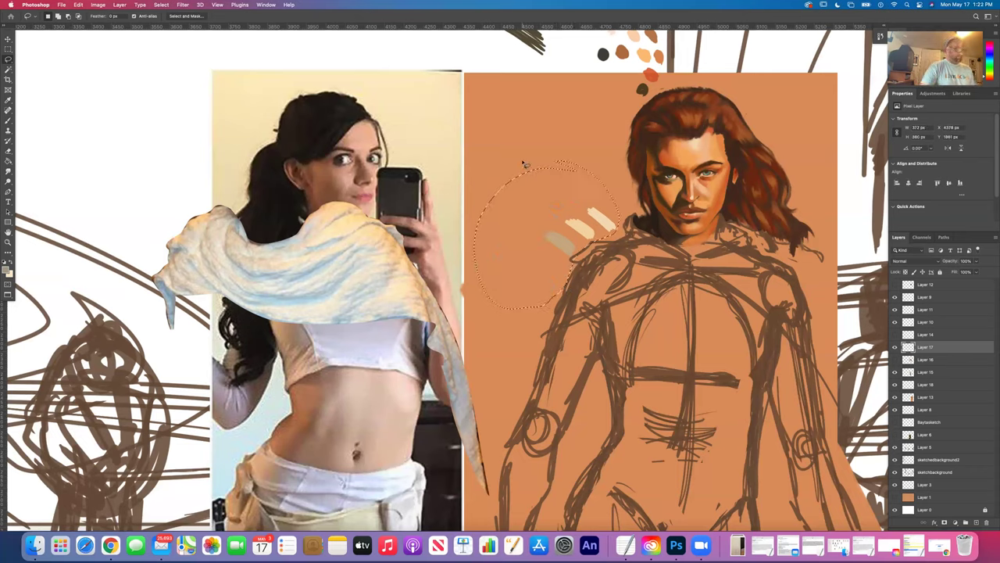
{"action": "key", "text": "super+d"}
- Paste the removed grey and blue swatches onto a new layer above Layer 18 and move them back beside the cream and beige swatches
{"action": "left_click", "coordinate": [927, 397]}
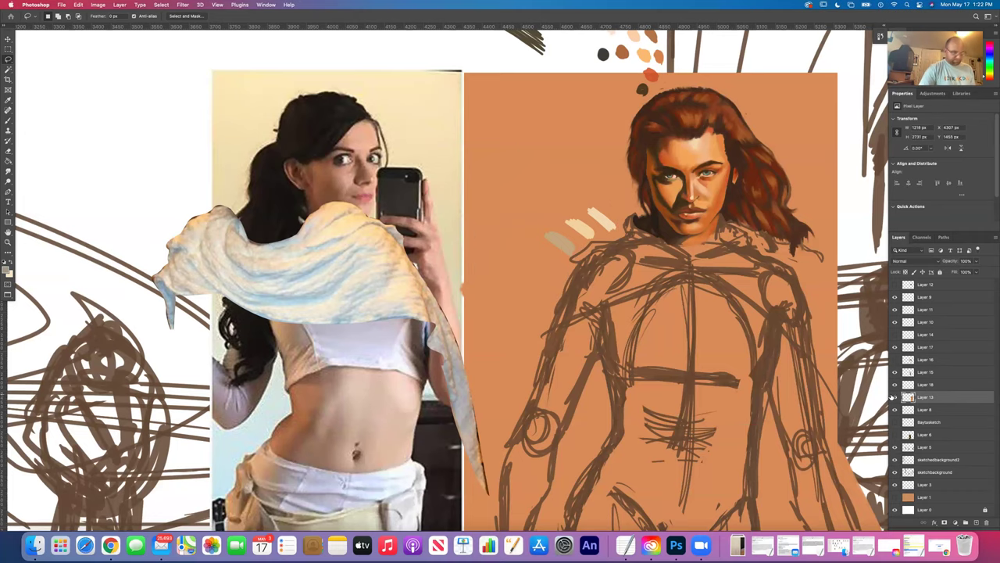
{"action": "left_click", "coordinate": [894, 397]}
{"action": "left_click", "coordinate": [894, 397]}
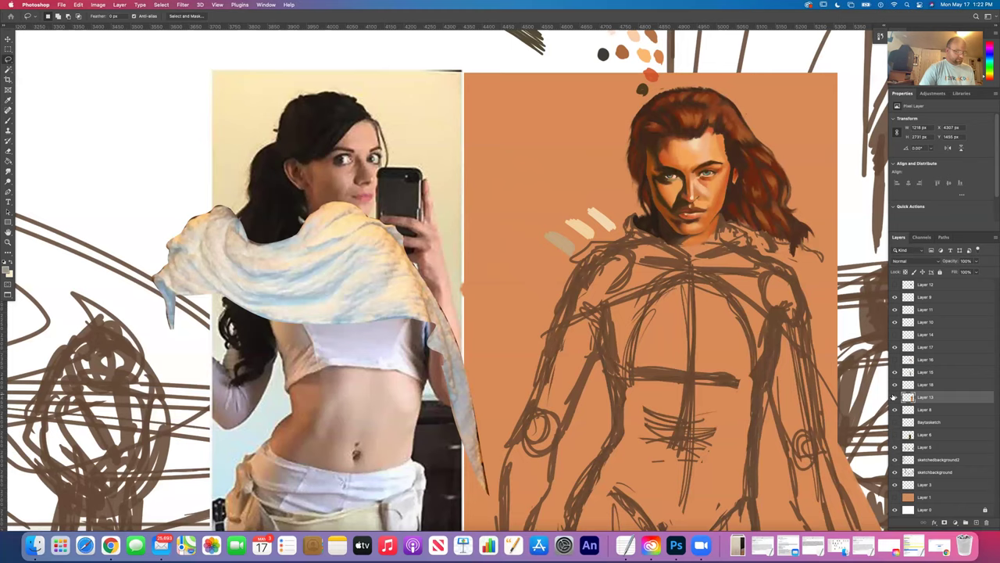
{"action": "key", "text": "super+v"}
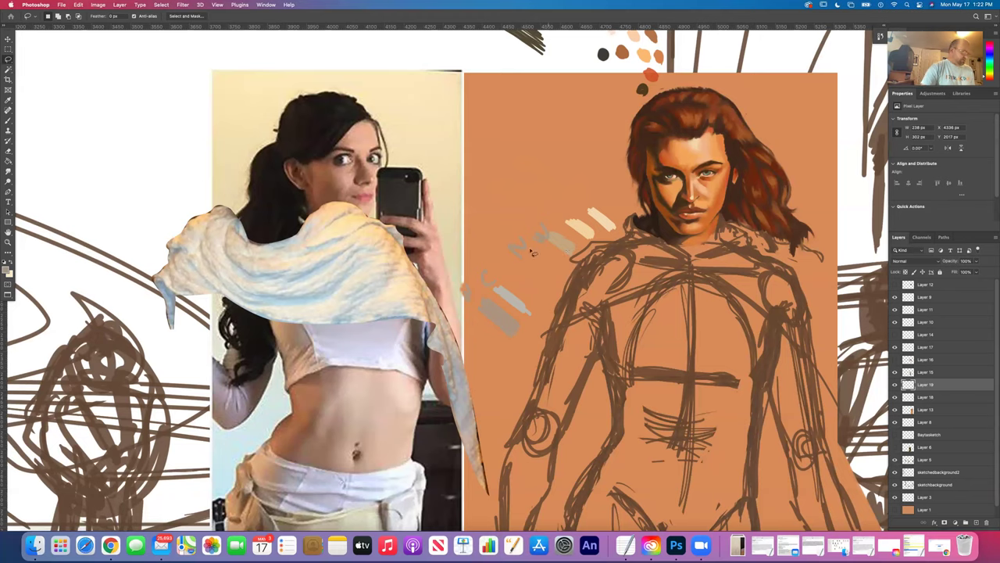
{"action": "key", "text": "v"}
{"action": "mouse_move", "coordinate": [489, 306]}
{"action": "left_mouse_down"}
{"action": "mouse_move", "coordinate": [525, 273]}
{"action": "mouse_move", "coordinate": [516, 273]}
{"action": "mouse_move", "coordinate": [528, 273]}
{"action": "left_mouse_up"}
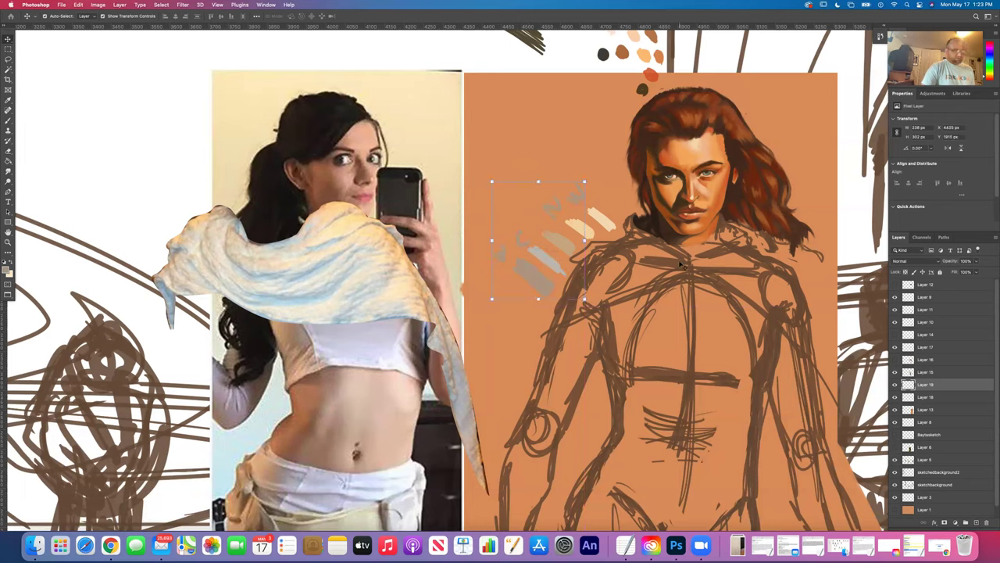
- Show the enlarged document history, compare the states around the Lasso entry and return to the latest Move state
{"action": "left_click", "coordinate": [266, 5]}
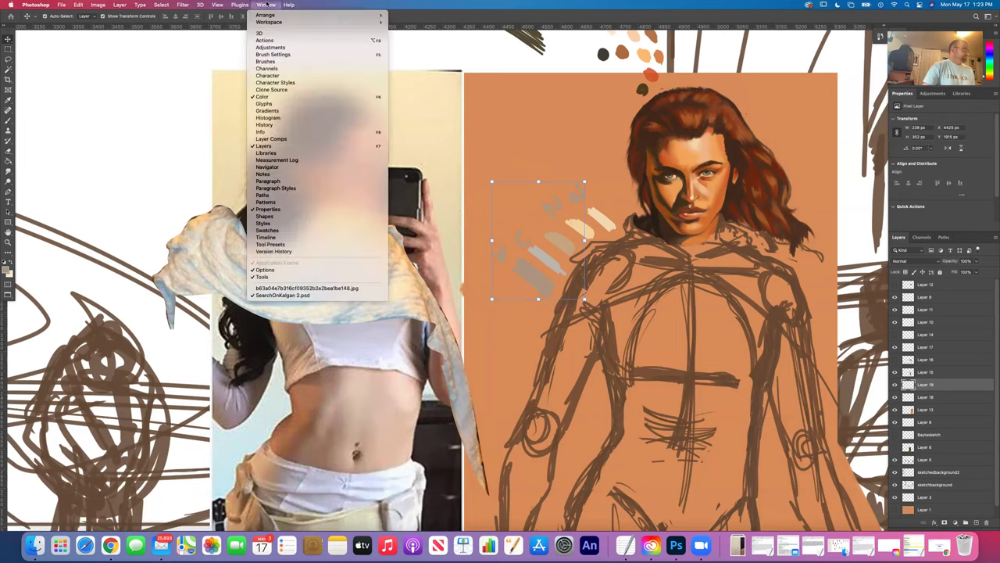
{"action": "left_click", "coordinate": [279, 126]}
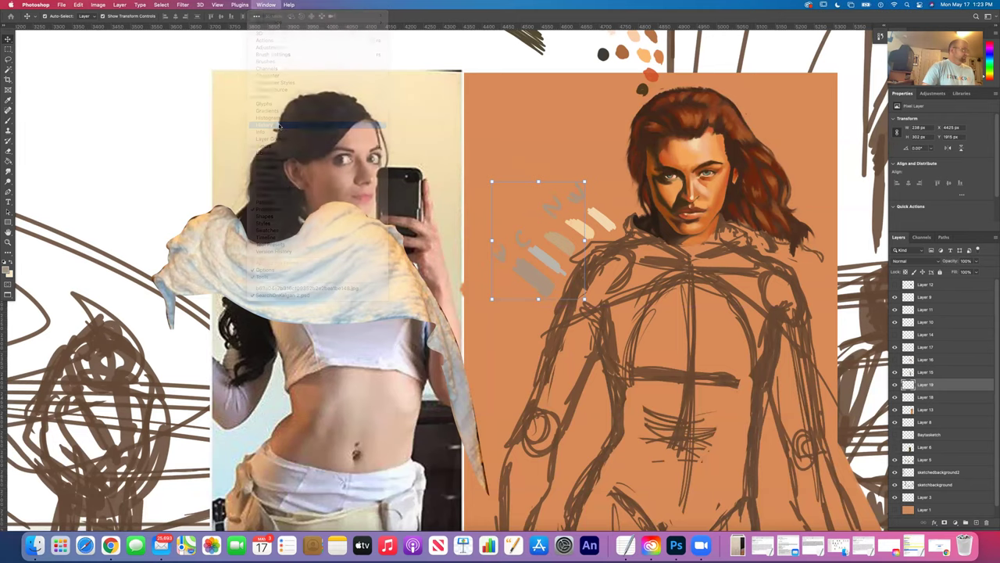
{"action": "left_click_drag", "start_coordinate": [827, 84], "coordinate": [861, 504]}
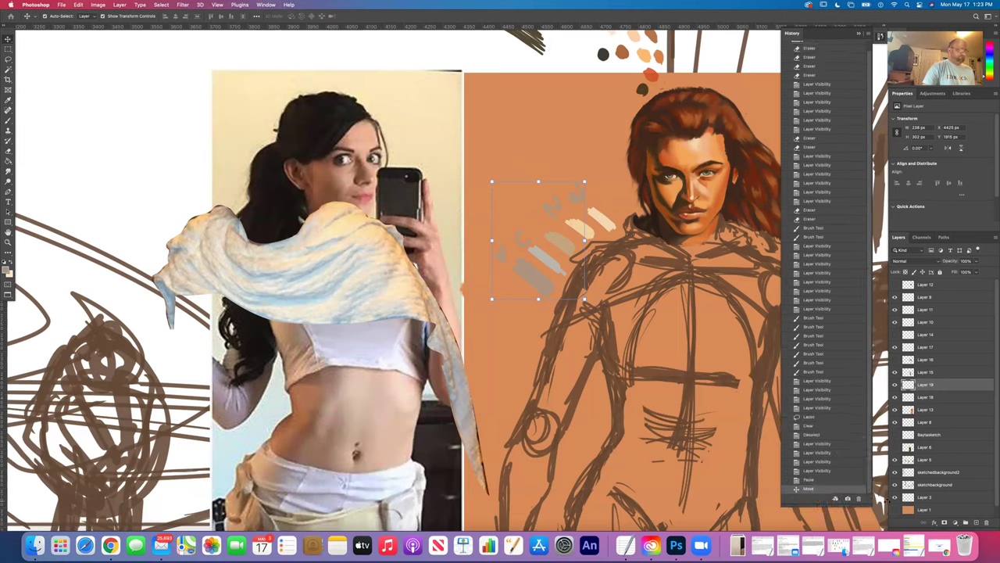
{"action": "left_click", "coordinate": [818, 418]}
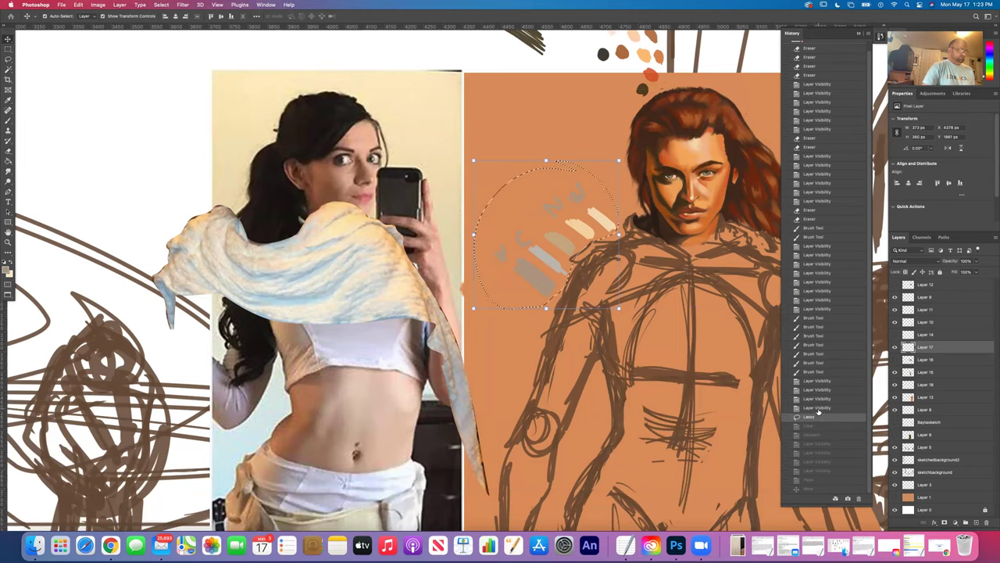
{"action": "left_click", "coordinate": [817, 408]}
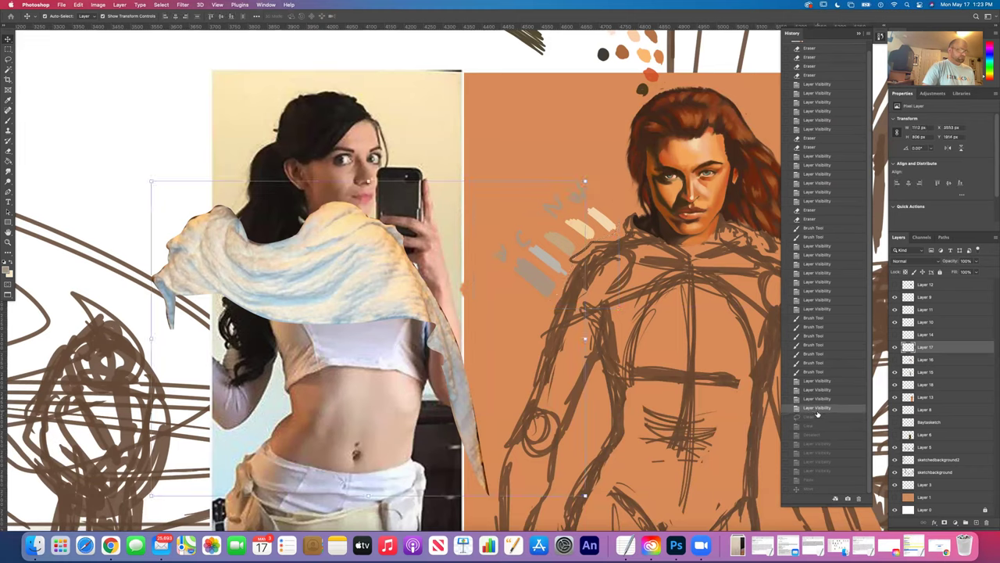
{"action": "left_click", "coordinate": [817, 416]}
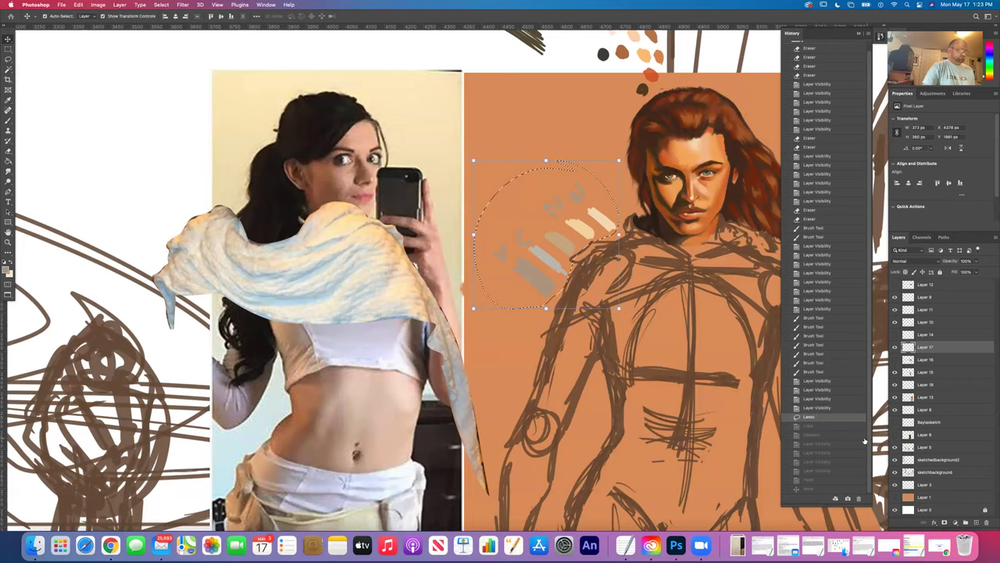
{"action": "left_click", "coordinate": [820, 489]}
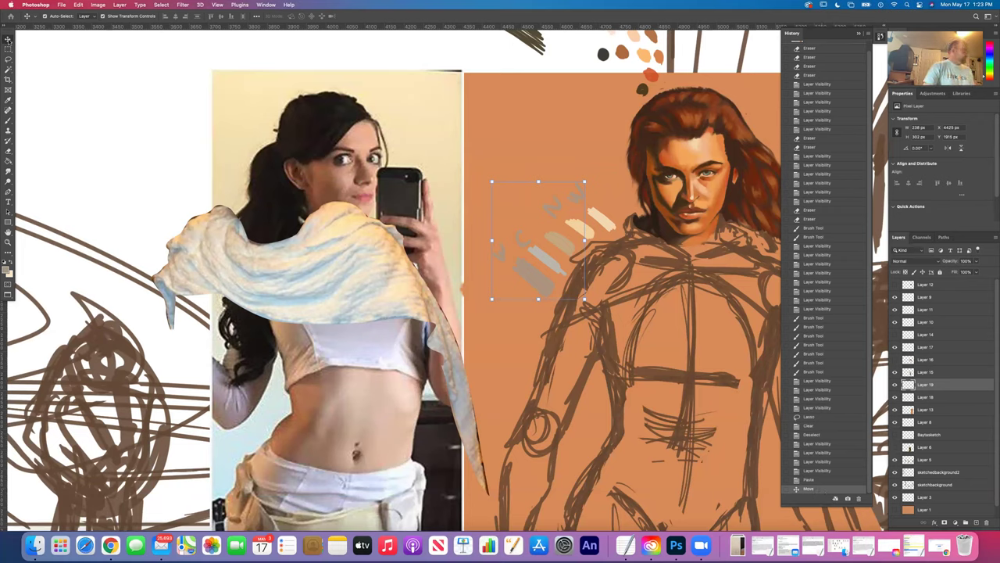
- Check which swatches the pasted layer and Layer 18 hold by toggling their visibility
{"action": "left_click", "coordinate": [896, 385]}
{"action": "left_click", "coordinate": [896, 385]}
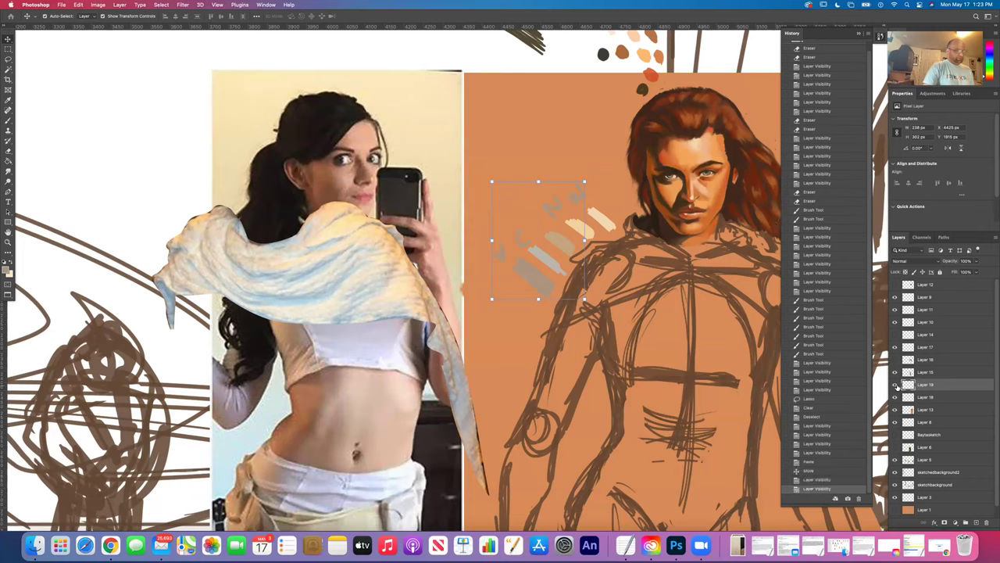
{"action": "left_click_drag", "start_coordinate": [917, 391], "coordinate": [933, 412]}
{"action": "left_click", "coordinate": [896, 398]}
{"action": "left_click", "coordinate": [895, 398]}
{"action": "left_click", "coordinate": [896, 398]}
{"action": "left_click", "coordinate": [896, 398]}
{"action": "left_click", "coordinate": [895, 386]}
{"action": "left_click", "coordinate": [896, 385]}
- Merge the pasted swatch layer down into Layer 18 and check the combined layer by toggling its visibility
{"action": "left_click", "coordinate": [938, 386]}
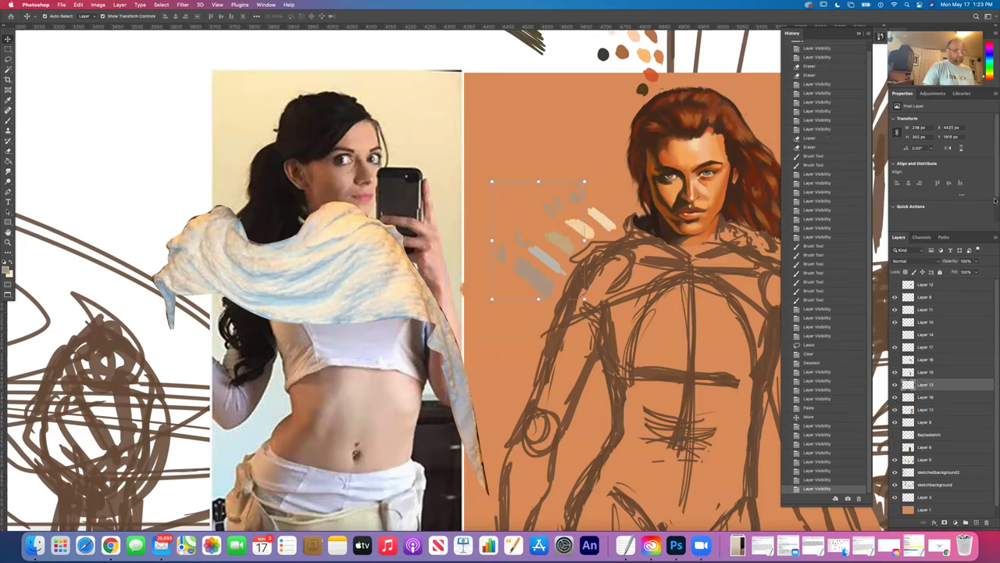
{"action": "left_click", "coordinate": [995, 239]}
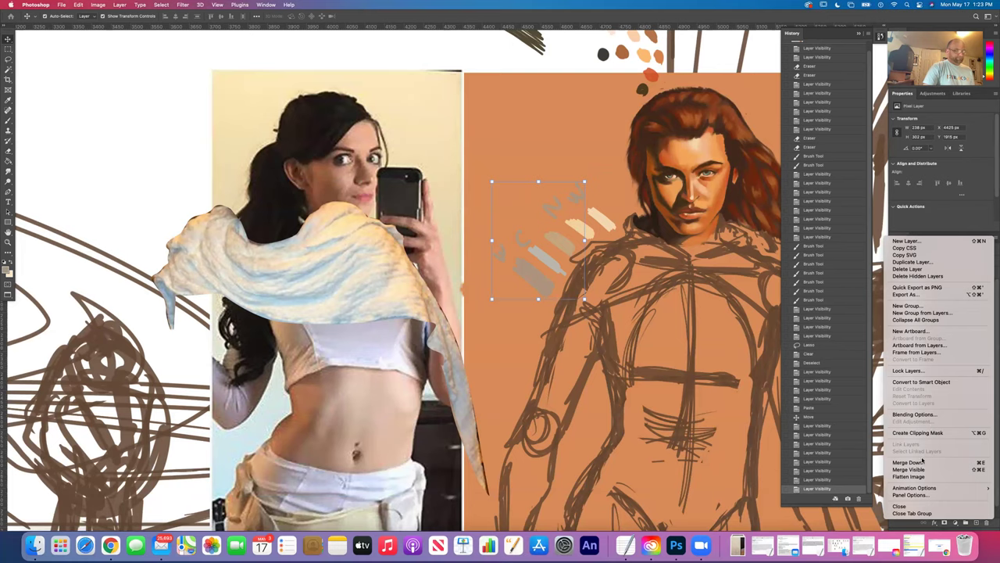
{"action": "left_click", "coordinate": [921, 463]}
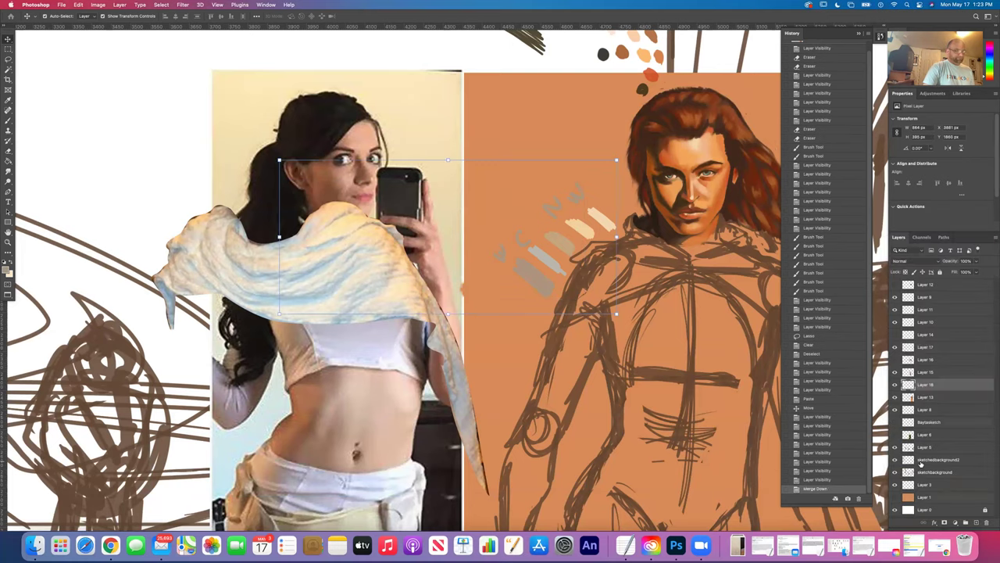
{"action": "left_click", "coordinate": [896, 385]}
{"action": "left_click", "coordinate": [895, 385]}
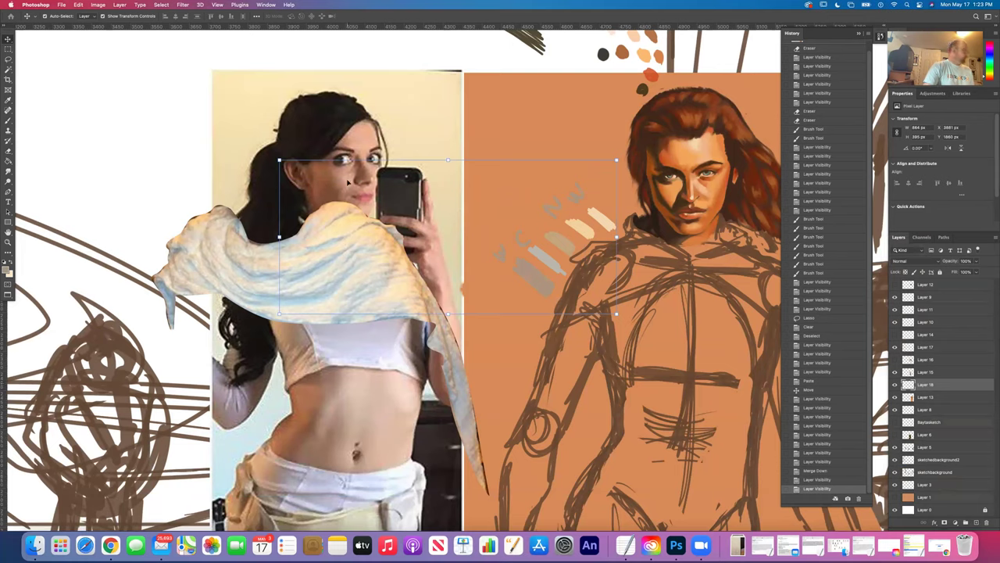
- Lasso the area around the shawl and upper body in the costume photo, clear Layer 18's stray pixels there and deselect
{"action": "left_click", "coordinate": [7, 152]}
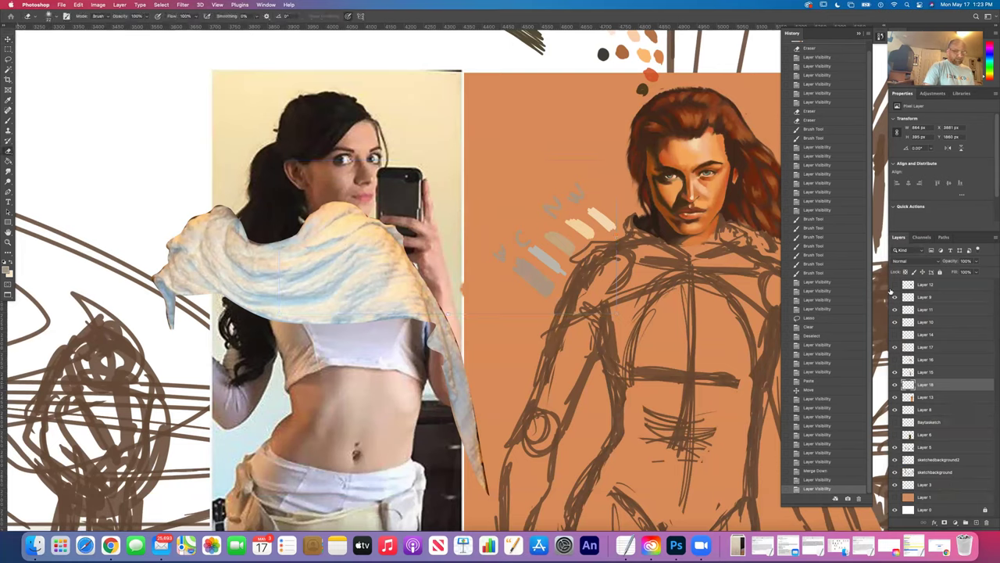
{"action": "left_click", "coordinate": [896, 349]}
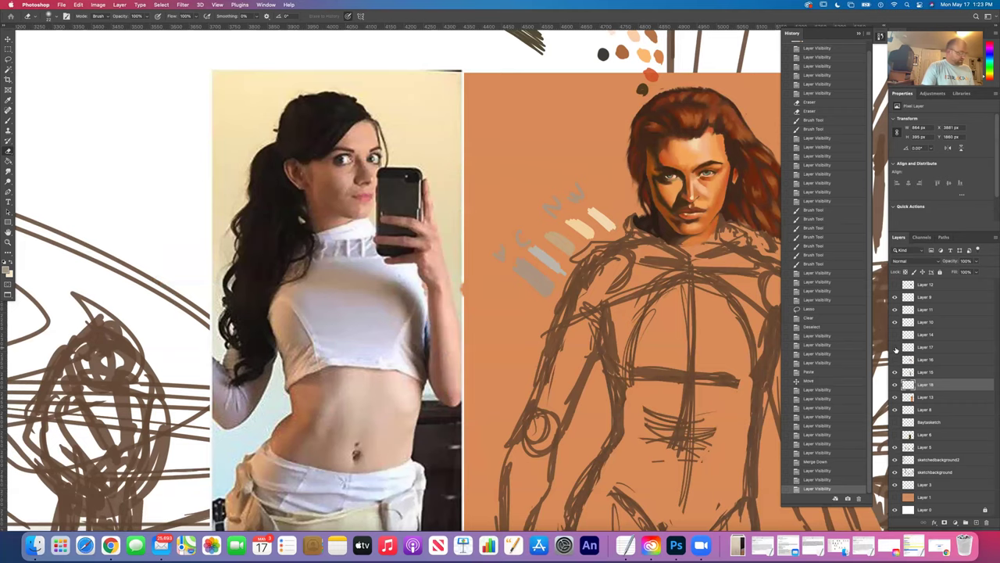
{"action": "left_click", "coordinate": [896, 349]}
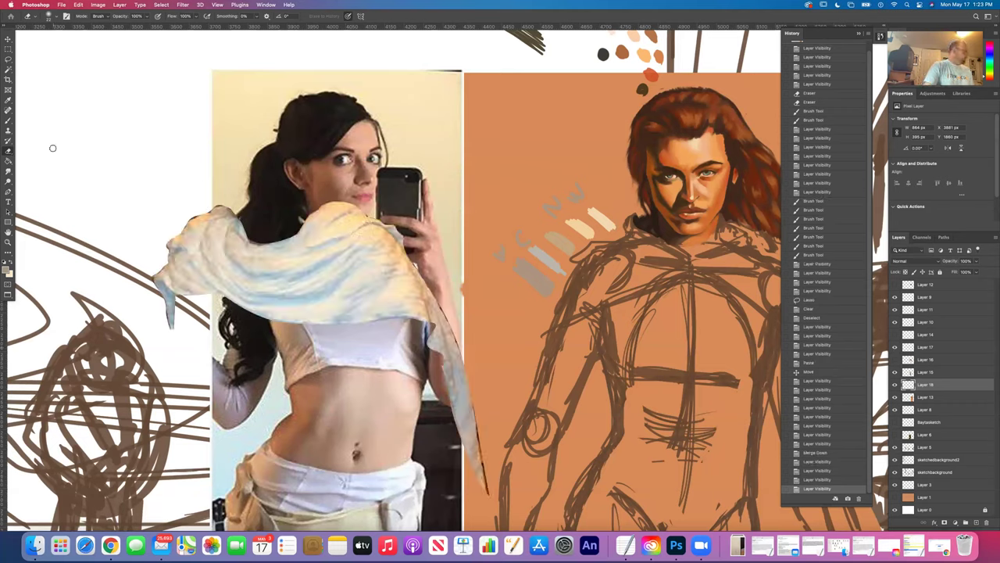
{"action": "key", "text": "l"}
{"action": "mouse_move", "coordinate": [490, 316]}
{"action": "left_mouse_down"}
{"action": "mouse_move", "coordinate": [477, 211]}
{"action": "mouse_move", "coordinate": [184, 139]}
{"action": "mouse_move", "coordinate": [458, 426]}
{"action": "mouse_move", "coordinate": [483, 324]}
{"action": "left_mouse_up"}
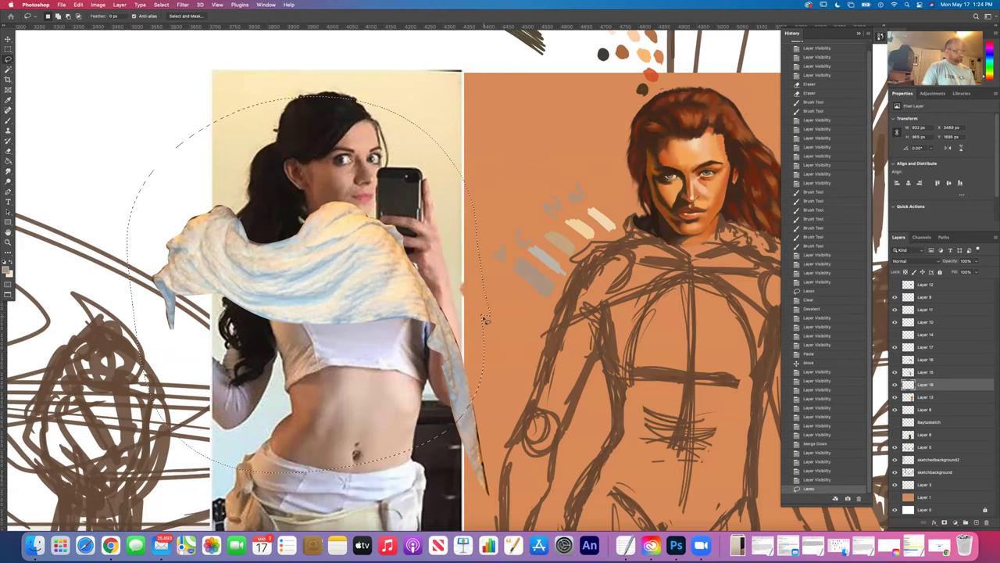
{"action": "key", "text": "Delete"}
{"action": "key", "text": "Delete"}
{"action": "key", "text": "Delete"}
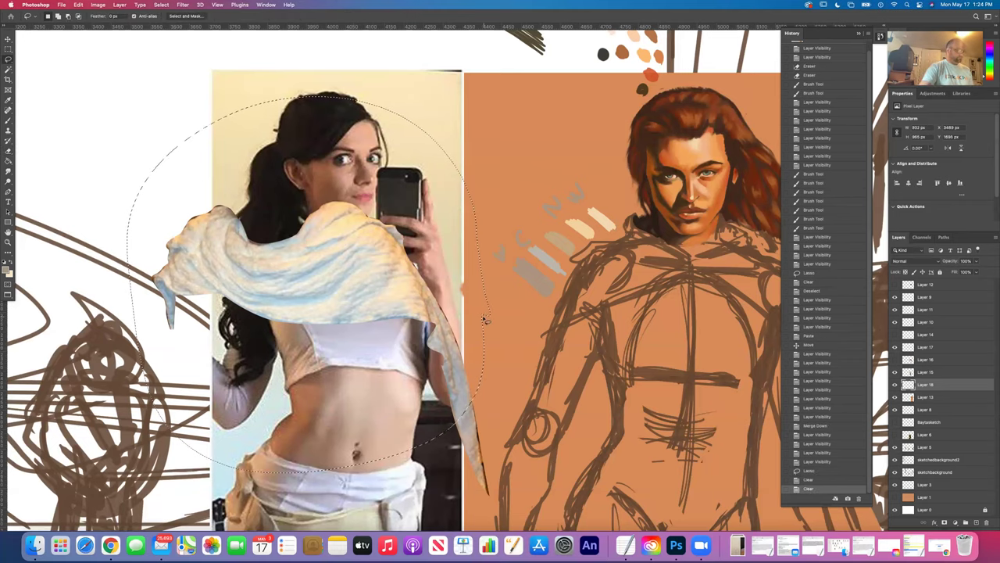
{"action": "key", "text": "super+d"}
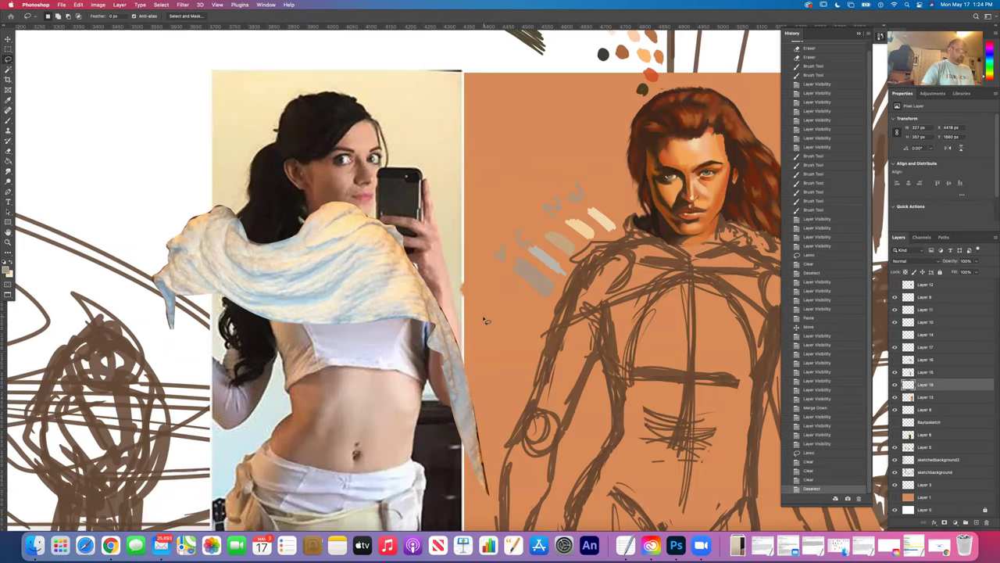
- Check the contents of Layer 18 and Layer 13 by toggling their visibility on and off
{"action": "left_click", "coordinate": [894, 384]}
{"action": "left_click", "coordinate": [894, 384]}
{"action": "left_click", "coordinate": [895, 384]}
{"action": "left_click", "coordinate": [895, 385]}
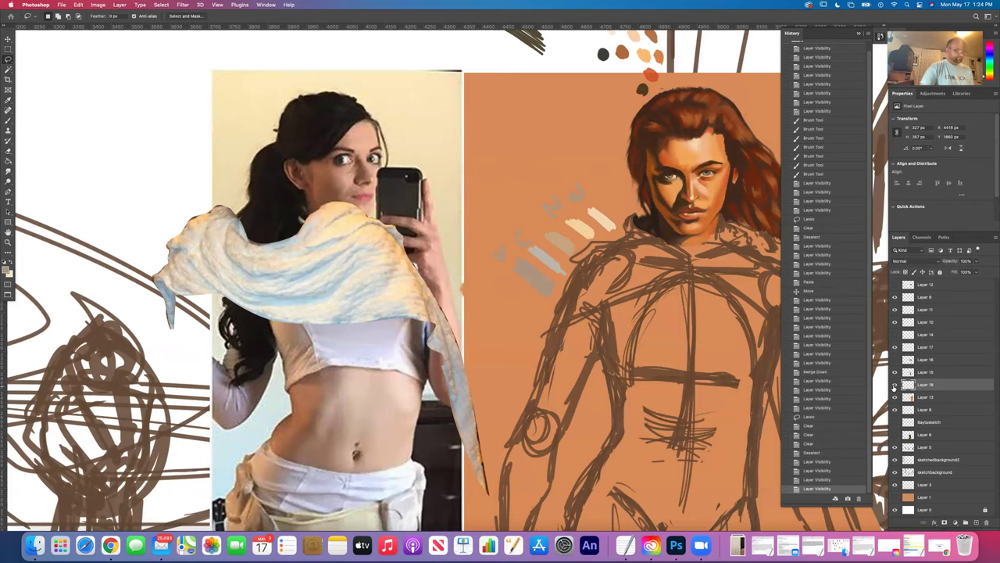
{"action": "left_click", "coordinate": [895, 397]}
{"action": "left_click", "coordinate": [895, 397]}
{"action": "left_click", "coordinate": [895, 397]}
{"action": "left_click", "coordinate": [894, 397]}
{"action": "left_click", "coordinate": [894, 397]}
{"action": "left_click", "coordinate": [895, 397]}
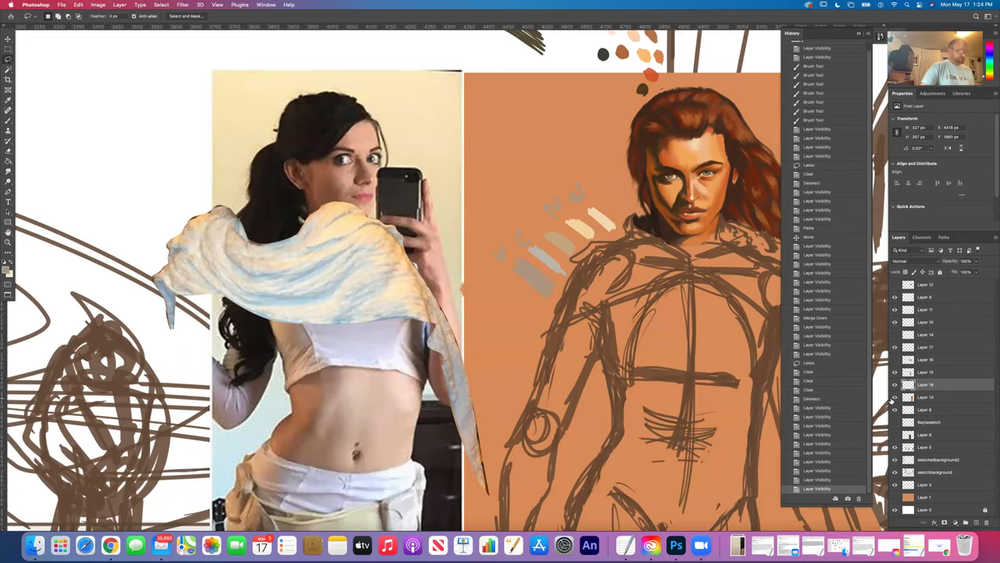
- Save the document and bring more of the figure sketch and costume photo into view
{"action": "left_click_drag", "start_coordinate": [708, 275], "coordinate": [612, 288]}
{"action": "key", "text": "super+s"}
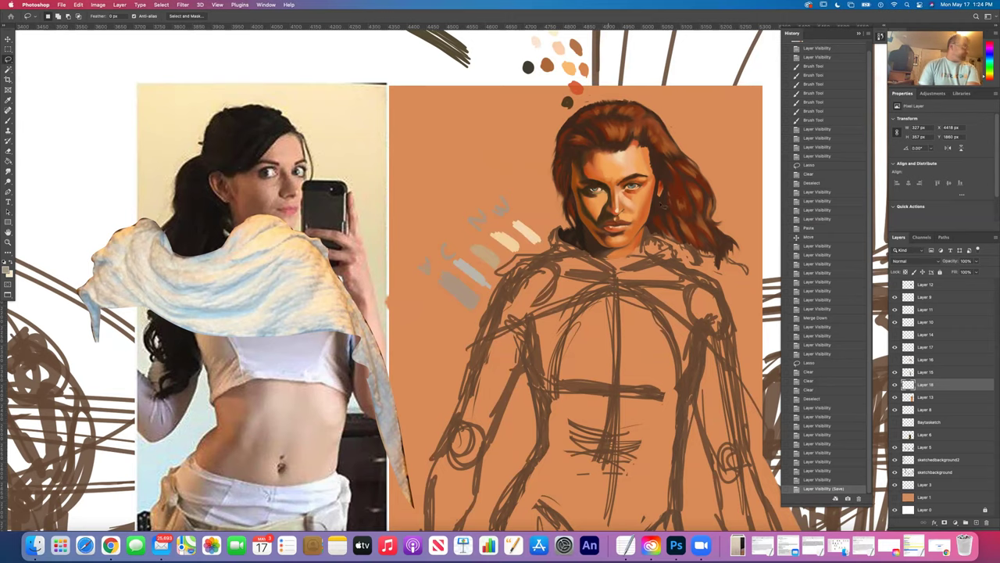
{"action": "left_click", "coordinate": [448, 319]}
{"action": "left_click", "coordinate": [451, 334], "text": "alt"}
{"action": "left_click_drag", "start_coordinate": [452, 333], "coordinate": [459, 301]}
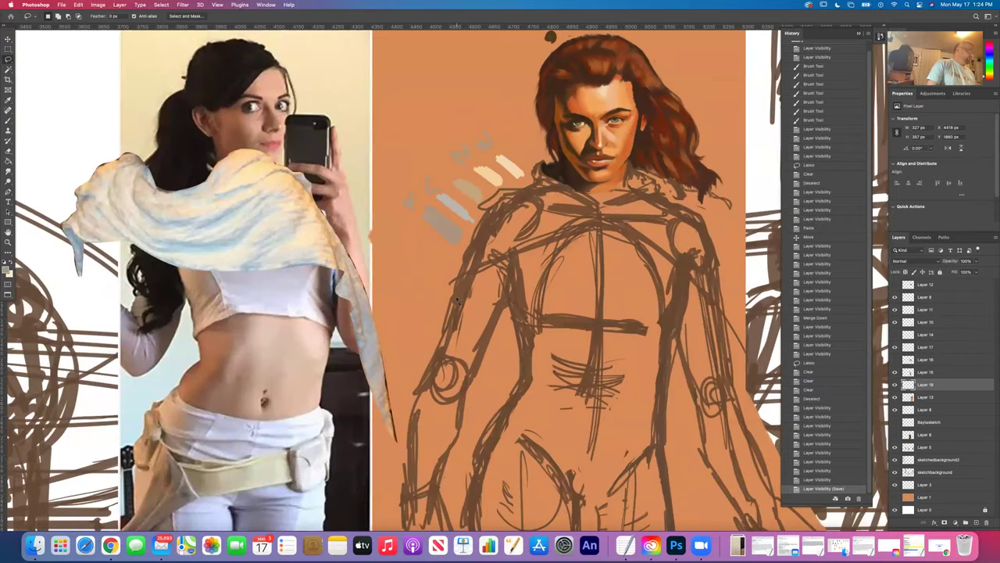
- Sample a colour from the shawl in the costume photo and try a brush stroke over it
{"action": "left_click", "coordinate": [8, 100]}
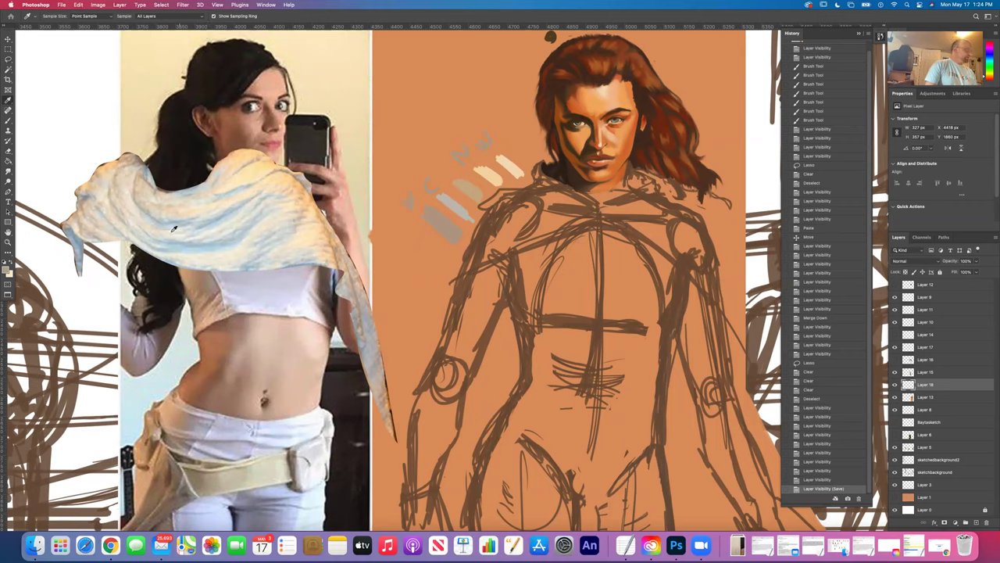
{"action": "left_click", "coordinate": [8, 110]}
{"action": "left_click_drag", "start_coordinate": [269, 249], "coordinate": [251, 246]}
{"action": "key", "text": "ctrl+z"}
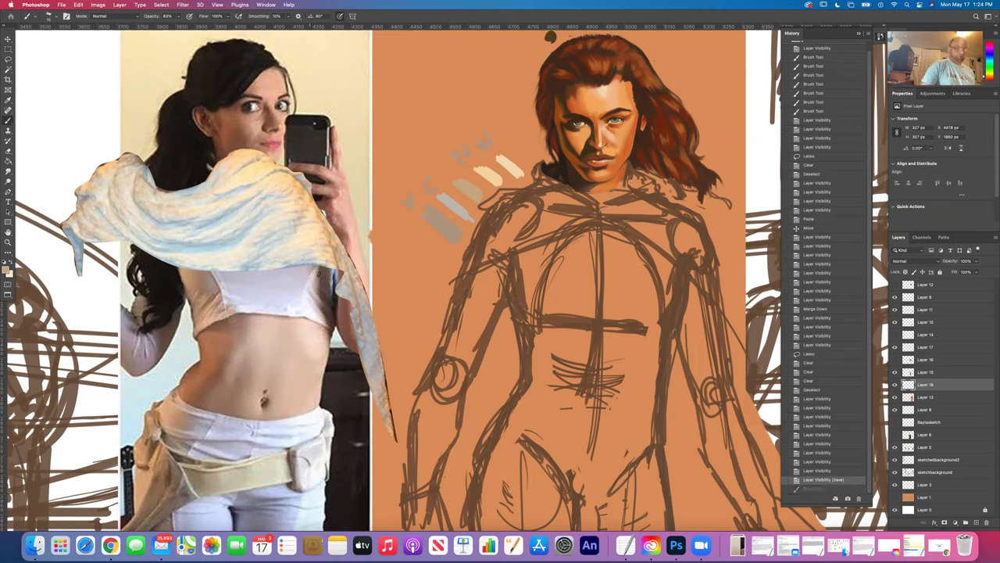
- Try beige brush strokes over the shawl's folds and hanging edge on Layer 17
{"action": "left_click", "coordinate": [924, 348]}
{"action": "left_click_drag", "start_coordinate": [256, 234], "coordinate": [220, 230]}
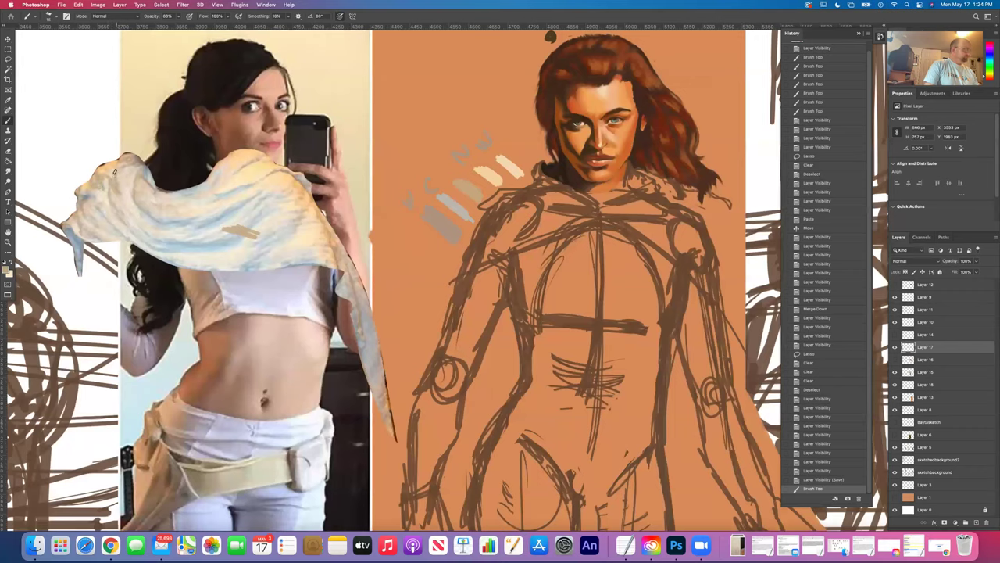
{"action": "left_click_drag", "start_coordinate": [124, 162], "coordinate": [109, 180]}
{"action": "left_click_drag", "start_coordinate": [328, 249], "coordinate": [322, 221]}
{"action": "left_click_drag", "start_coordinate": [336, 266], "coordinate": [339, 301]}
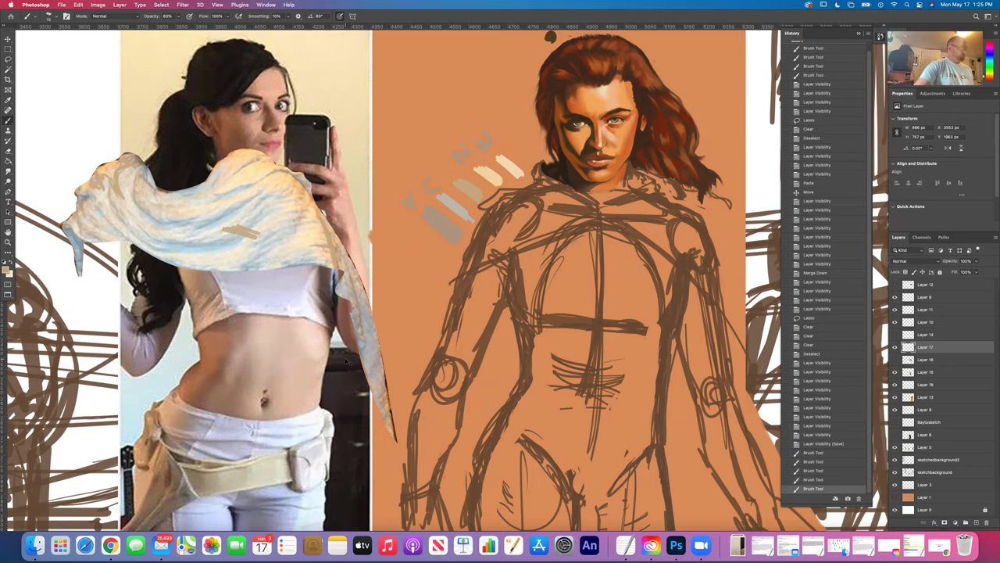
{"action": "key", "text": "super+z"}
{"action": "key", "text": "super+z"}
{"action": "key", "text": "super+z"}
{"action": "key", "text": "super+z"}
{"action": "key", "text": "super+z"}
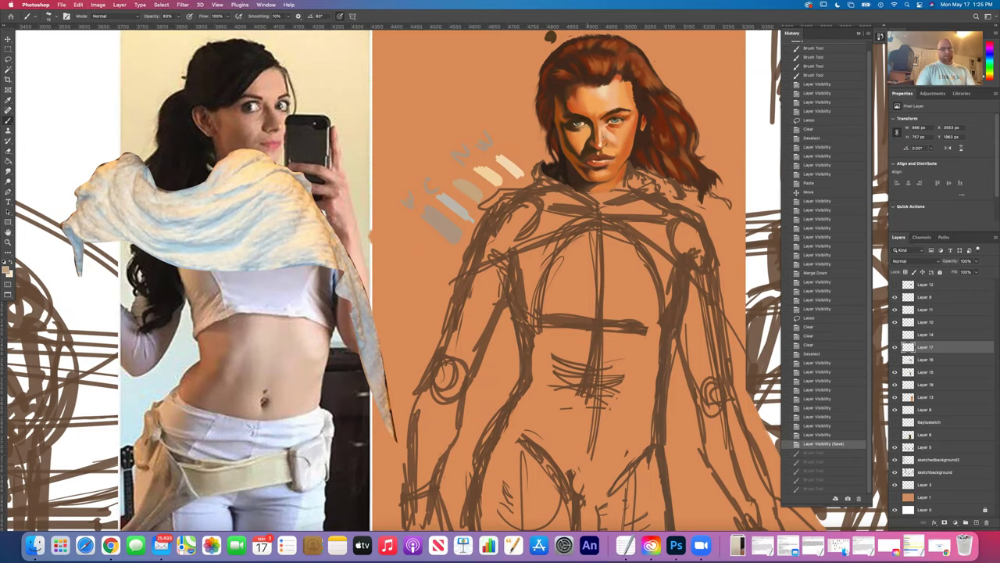
- Examine the whole scene composition, the painted face up close, and the figure beside the costume photo
{"action": "scroll", "coordinate": [539, 223], "scroll_direction": "down", "scroll_amount": 3}
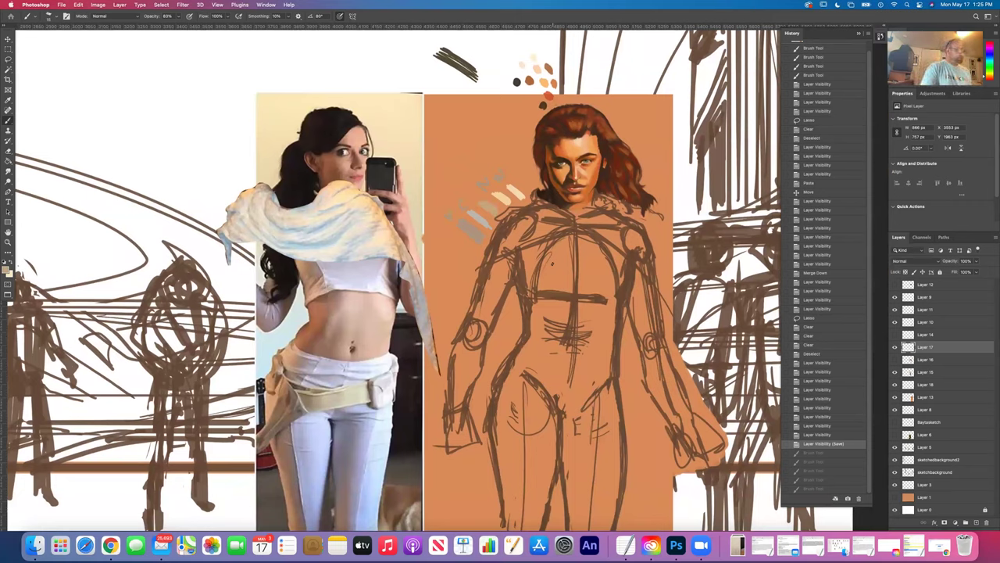
{"action": "left_click", "coordinate": [217, 4]}
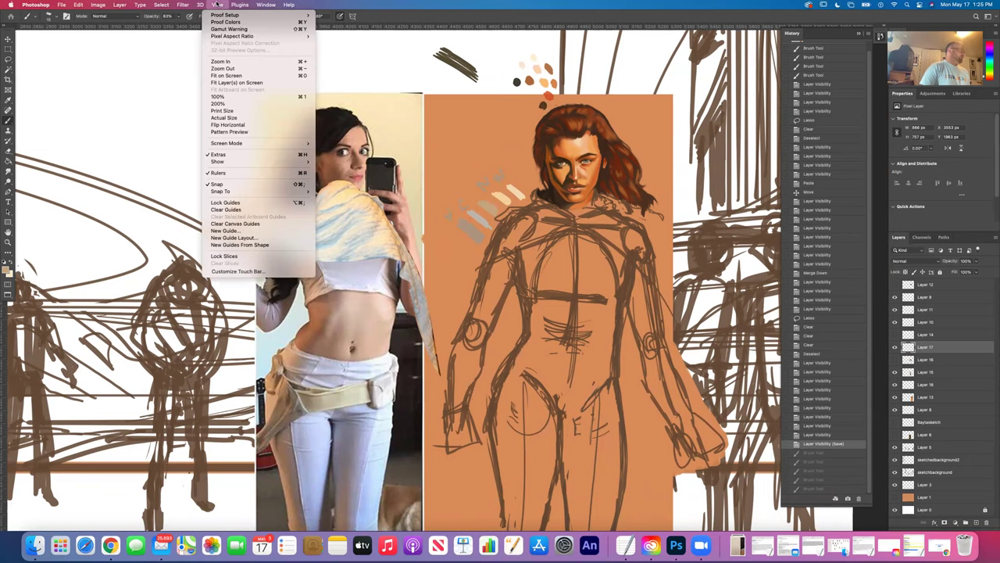
{"action": "left_click", "coordinate": [223, 120]}
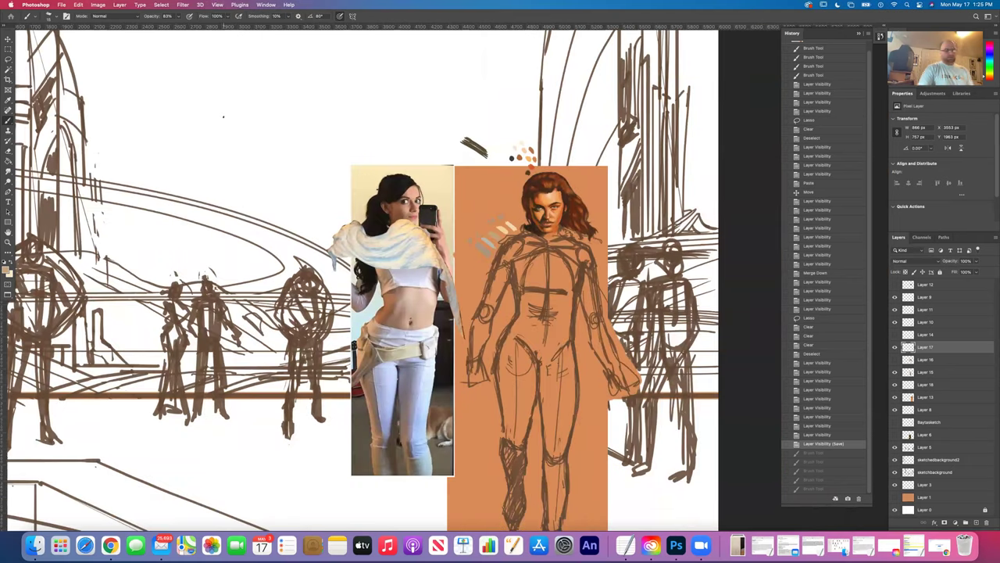
{"action": "scroll", "coordinate": [301, 251], "scroll_direction": "down", "scroll_amount": 3}
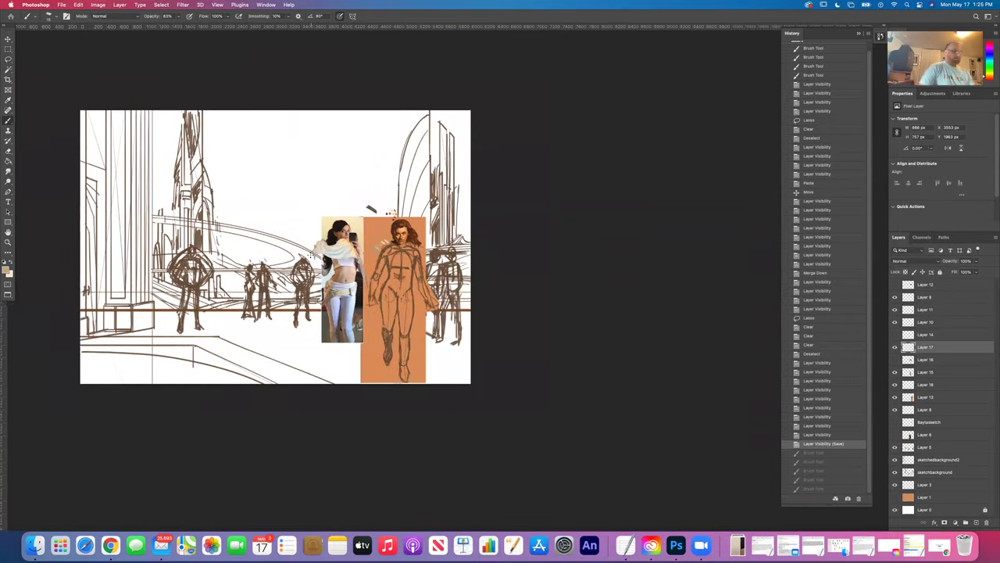
{"action": "scroll", "coordinate": [276, 237], "scroll_direction": "left", "scroll_amount": 5}
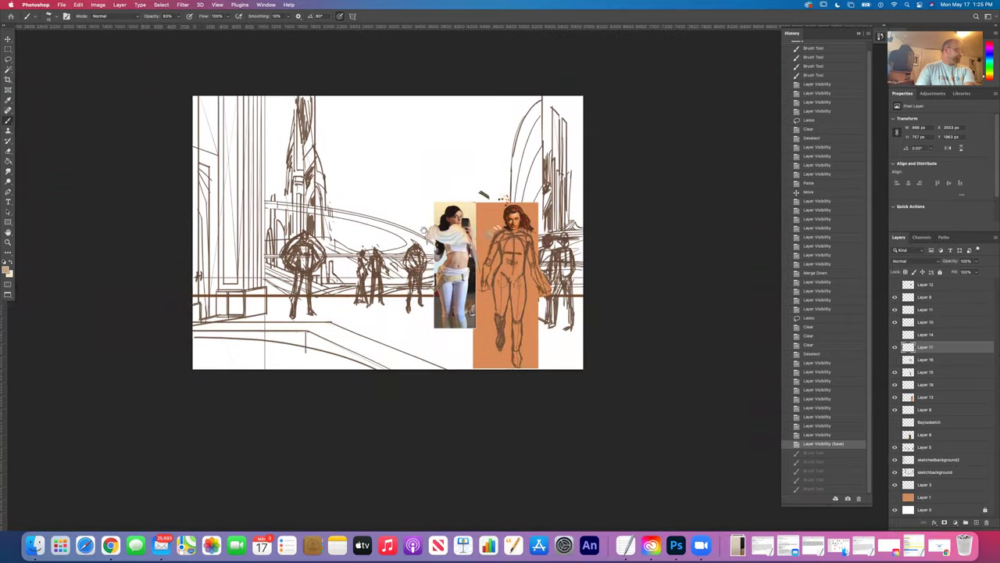
{"action": "scroll", "coordinate": [507, 236], "scroll_direction": "up", "scroll_amount": 10}
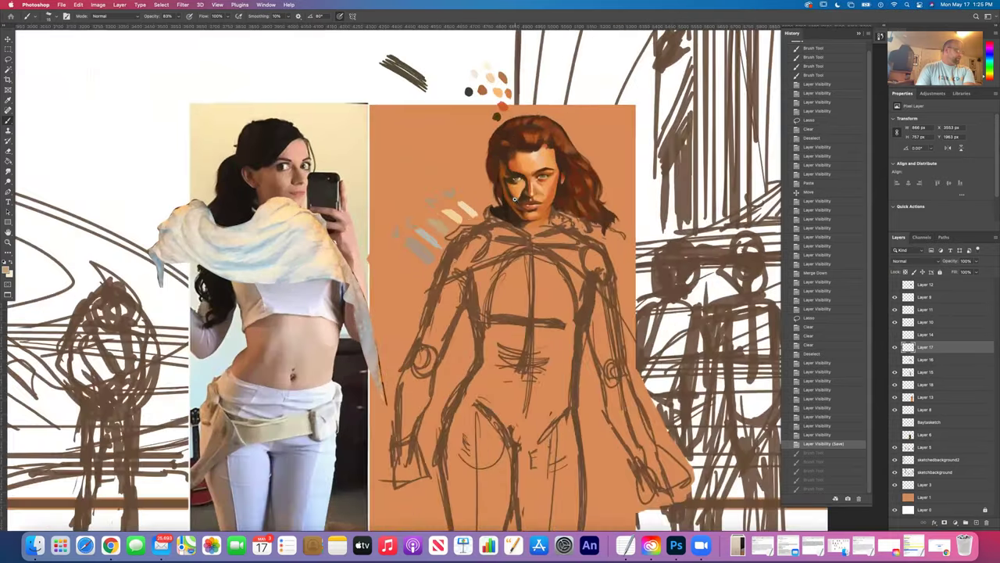
{"action": "scroll", "coordinate": [514, 199], "scroll_direction": "up", "scroll_amount": 8}
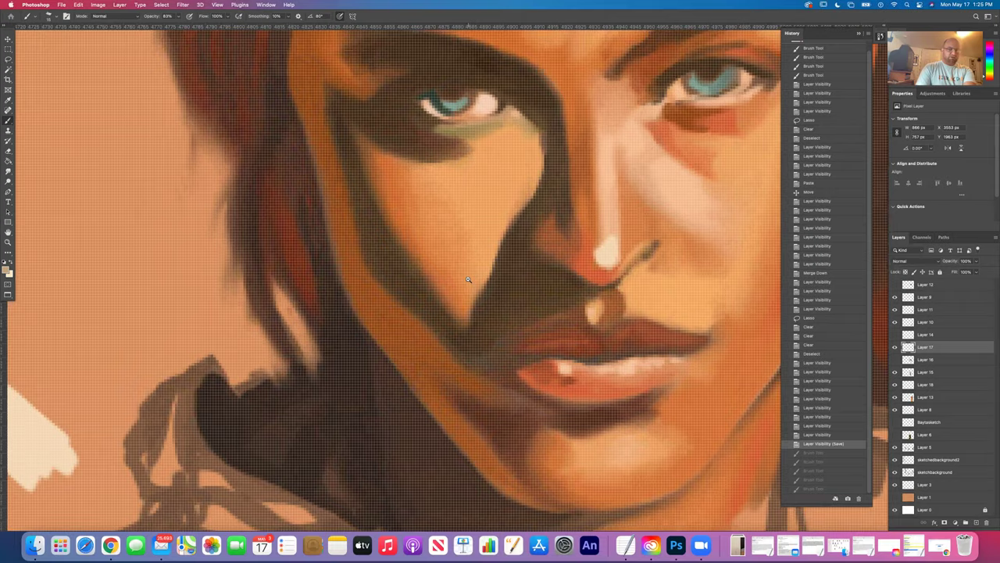
{"action": "scroll", "coordinate": [467, 286], "scroll_direction": "down", "scroll_amount": 8}
{"action": "scroll", "coordinate": [460, 278], "scroll_direction": "down", "scroll_amount": 5}
{"action": "scroll", "coordinate": [395, 288], "scroll_direction": "up", "scroll_amount": 3}
{"action": "scroll", "coordinate": [396, 288], "scroll_direction": "left", "scroll_amount": 3}
{"action": "scroll", "coordinate": [396, 288], "scroll_direction": "down", "scroll_amount": 1}
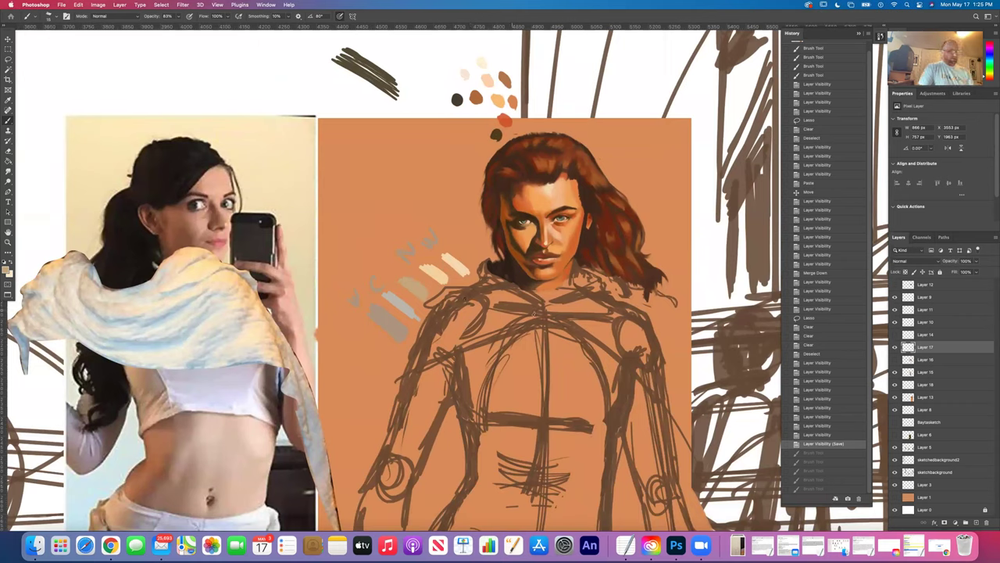
- Check Layer 13 by toggling its visibility, and add a new layer directly above it named cape
{"action": "left_click", "coordinate": [924, 397]}
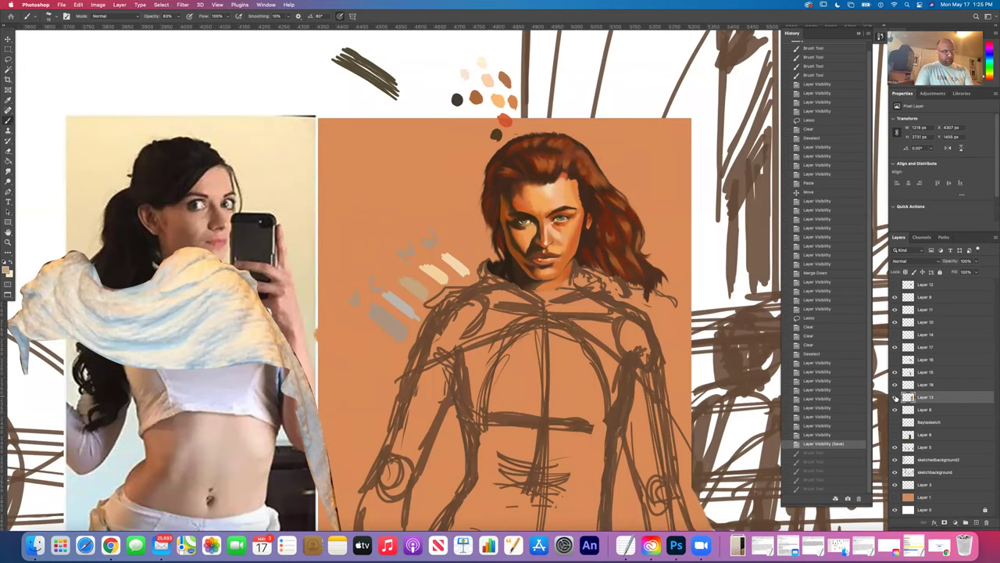
{"action": "left_click", "coordinate": [895, 397]}
{"action": "left_click", "coordinate": [895, 397]}
{"action": "left_click", "coordinate": [970, 522]}
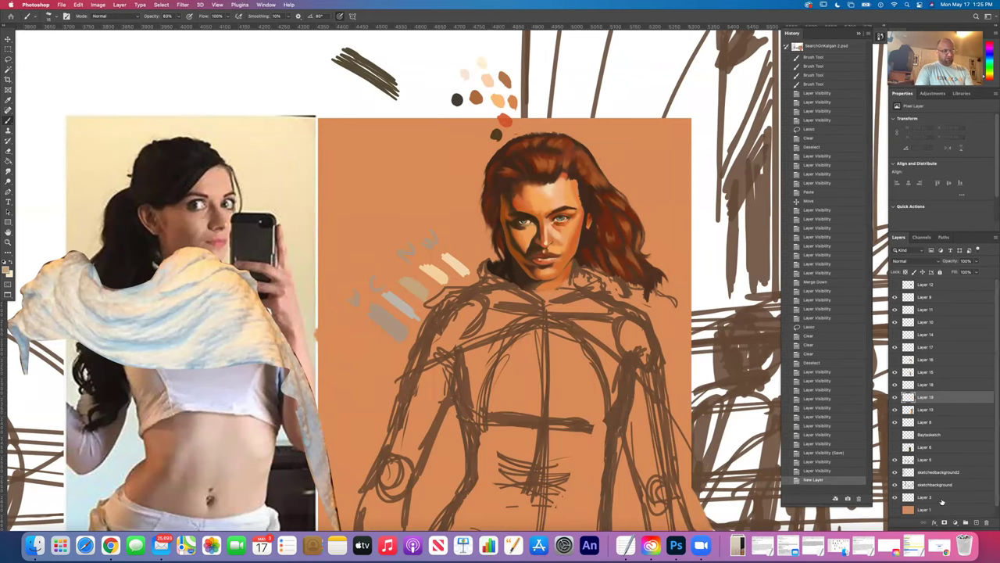
{"action": "double_click", "coordinate": [924, 397]}
{"action": "type", "text": "s"}
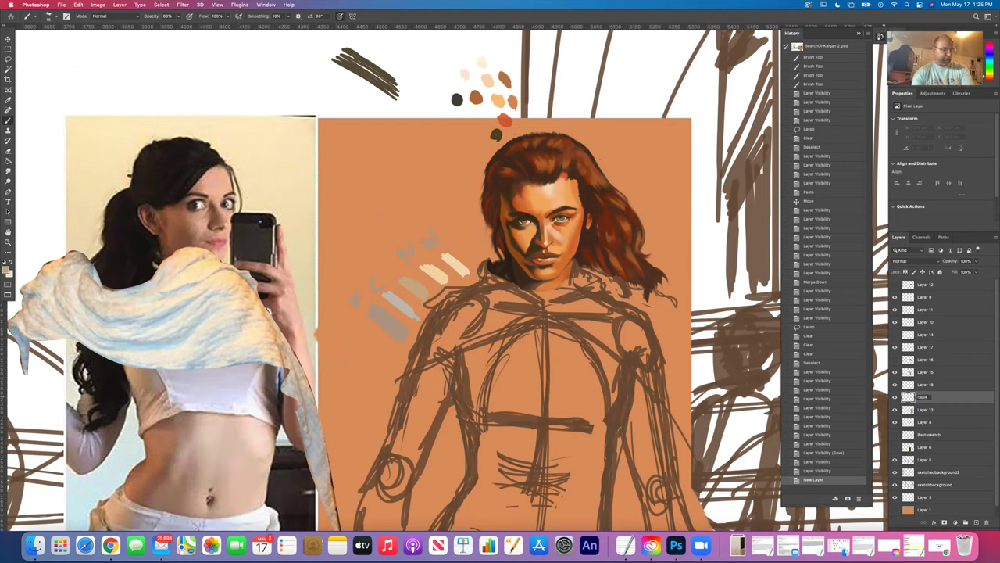
{"action": "key", "text": "Return"}
- Rename Layer 13 as face and Layer 17 as capereference, and save the document
{"action": "double_click", "coordinate": [925, 410]}
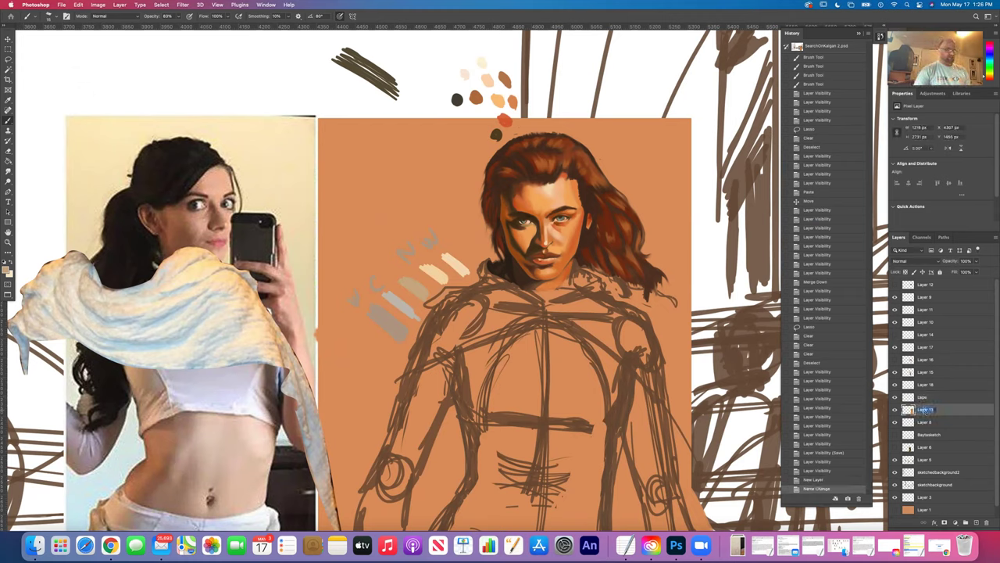
{"action": "type", "text": "s"}
{"action": "key", "text": "Return"}
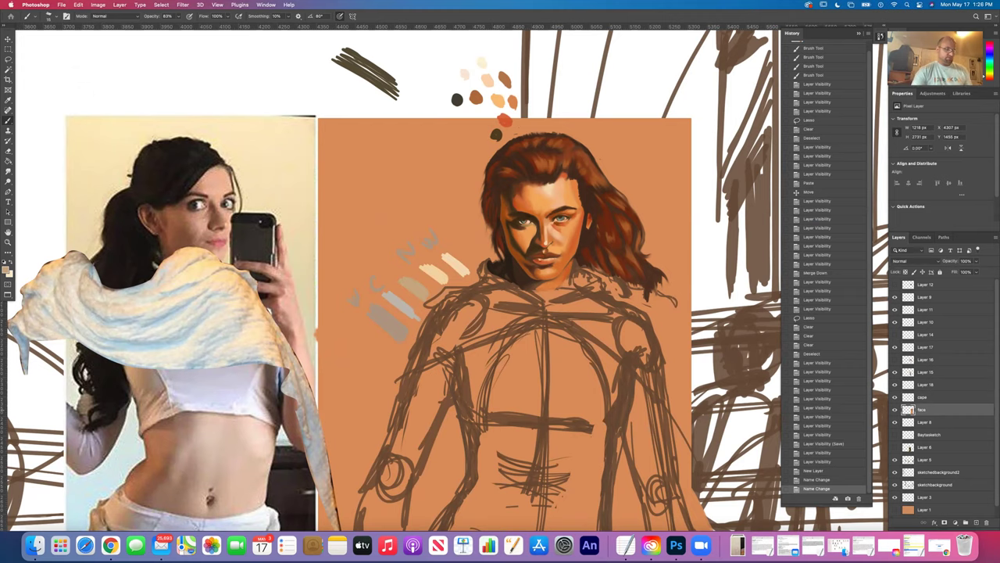
{"action": "double_click", "coordinate": [922, 347]}
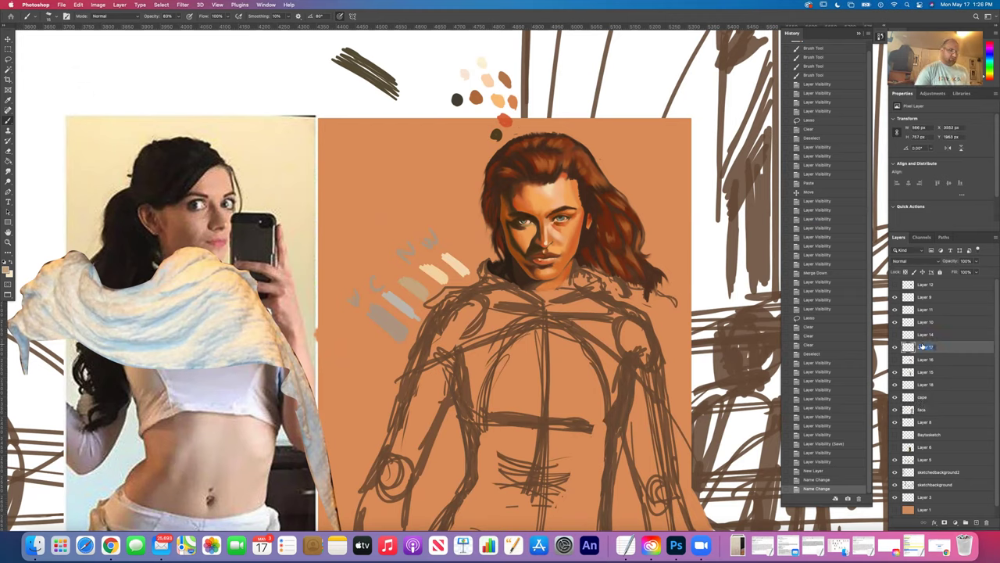
{"action": "type", "text": "hairreference"}
{"action": "key", "text": "Return"}
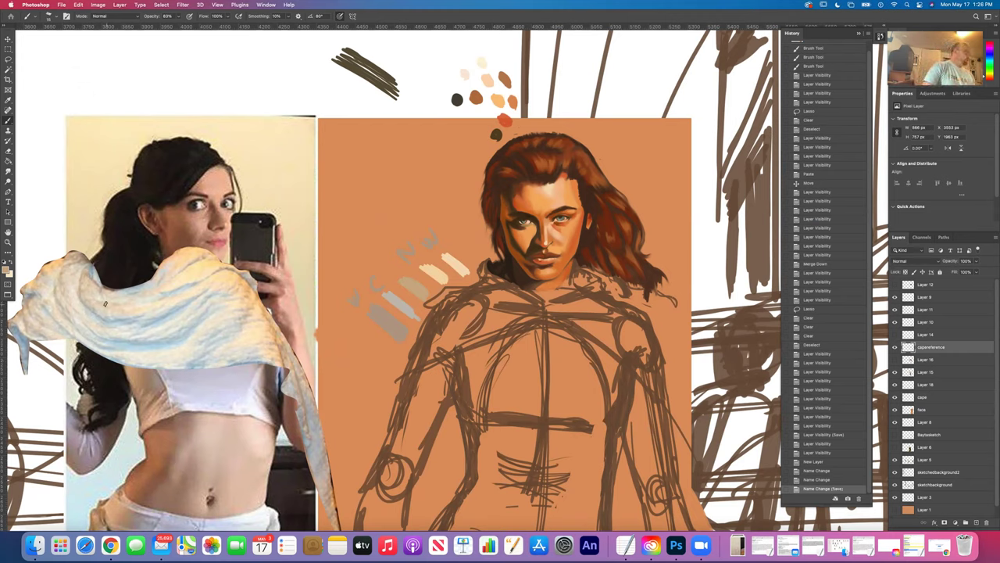
- Sample the pale cream swatch and paint the cape's folds beside the neck and over the shoulder nearest the swatches
{"action": "left_click", "coordinate": [6, 103]}
{"action": "left_click", "coordinate": [455, 261]}
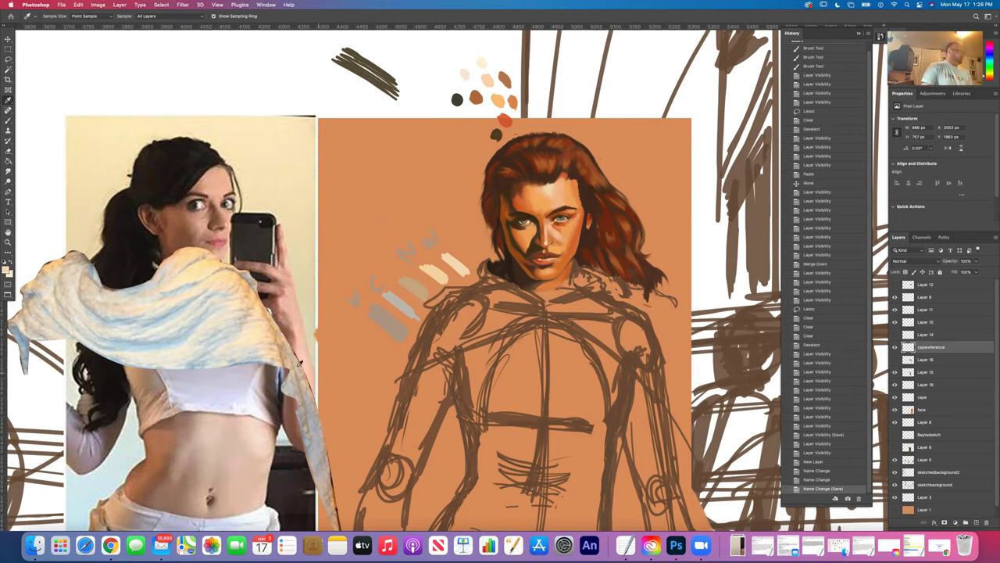
{"action": "left_click", "coordinate": [8, 121]}
{"action": "mouse_move", "coordinate": [490, 287]}
{"action": "left_mouse_down"}
{"action": "mouse_move", "coordinate": [539, 311]}
{"action": "mouse_move", "coordinate": [500, 291]}
{"action": "mouse_move", "coordinate": [528, 314]}
{"action": "mouse_move", "coordinate": [478, 300]}
{"action": "mouse_move", "coordinate": [516, 311]}
{"action": "mouse_move", "coordinate": [495, 307]}
{"action": "mouse_move", "coordinate": [497, 283]}
{"action": "mouse_move", "coordinate": [484, 275]}
{"action": "mouse_move", "coordinate": [508, 286]}
{"action": "mouse_move", "coordinate": [483, 264]}
{"action": "mouse_move", "coordinate": [481, 276]}
{"action": "mouse_move", "coordinate": [491, 280]}
{"action": "mouse_move", "coordinate": [484, 265]}
{"action": "left_mouse_up"}
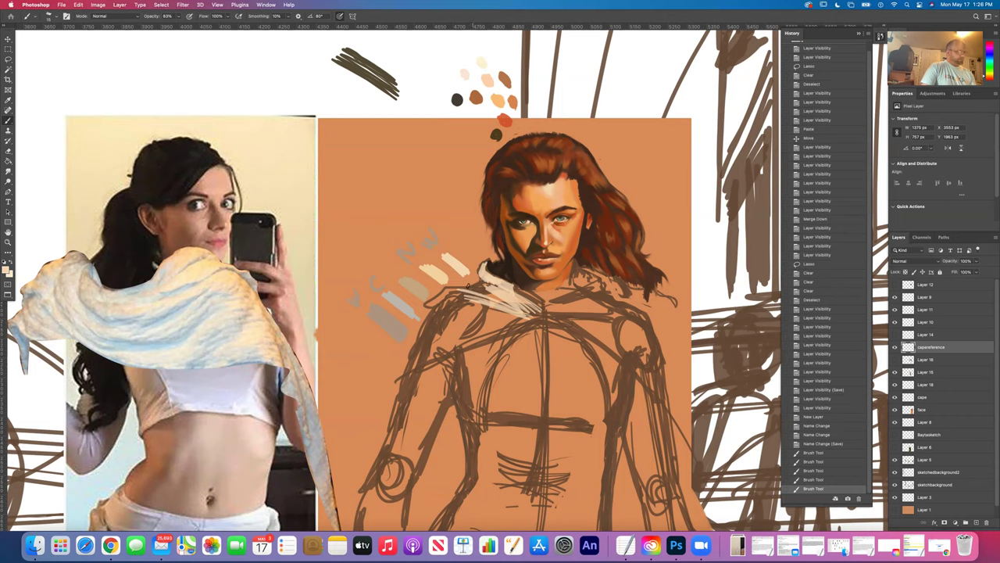
{"action": "left_click", "coordinate": [493, 303]}
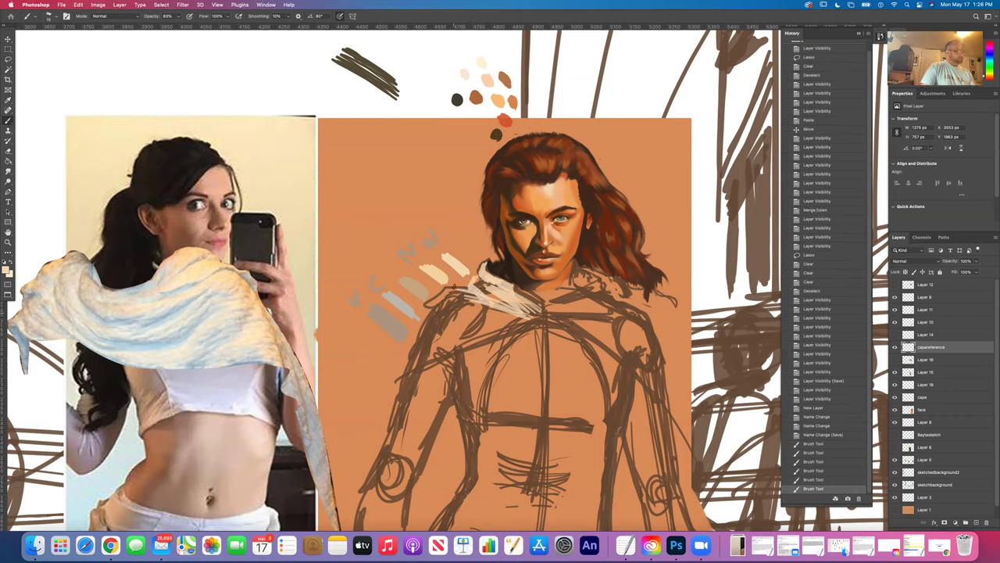
{"action": "left_click_drag", "start_coordinate": [466, 292], "coordinate": [447, 292]}
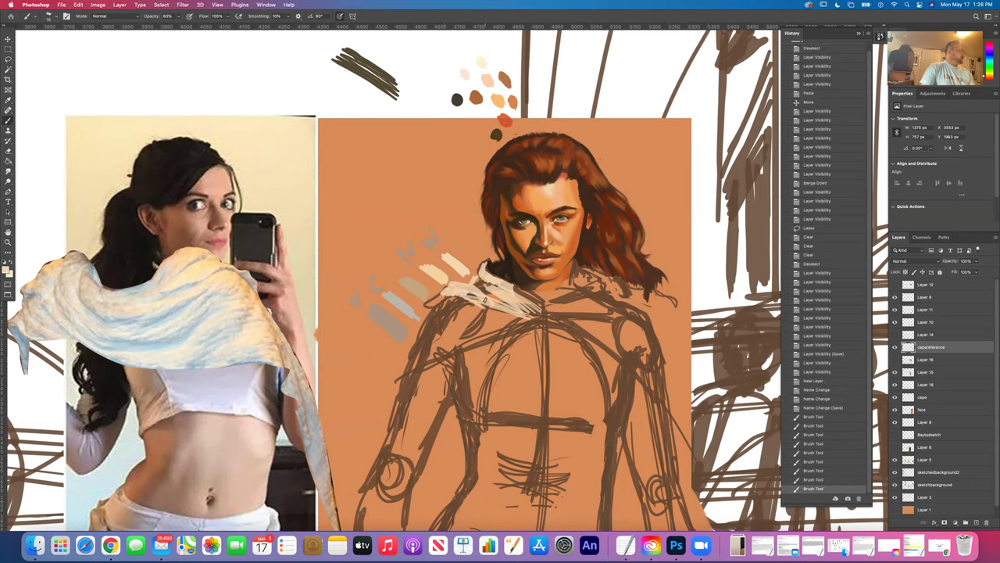
{"action": "mouse_move", "coordinate": [428, 303]}
{"action": "left_mouse_down"}
{"action": "mouse_move", "coordinate": [443, 297]}
{"action": "mouse_move", "coordinate": [423, 306]}
{"action": "left_mouse_up"}
- Brush sweeping cream cape folds across the figure's upper chest, from the shoulder near the swatches towards the opposite side
{"action": "mouse_move", "coordinate": [433, 326]}
{"action": "left_mouse_down"}
{"action": "mouse_move", "coordinate": [440, 309]}
{"action": "mouse_move", "coordinate": [472, 303]}
{"action": "mouse_move", "coordinate": [553, 350]}
{"action": "left_mouse_up"}
{"action": "mouse_move", "coordinate": [492, 325]}
{"action": "left_mouse_down"}
{"action": "mouse_move", "coordinate": [560, 349]}
{"action": "mouse_move", "coordinate": [569, 332]}
{"action": "mouse_move", "coordinate": [582, 332]}
{"action": "mouse_move", "coordinate": [547, 342]}
{"action": "mouse_move", "coordinate": [602, 336]}
{"action": "mouse_move", "coordinate": [578, 339]}
{"action": "left_mouse_up"}
{"action": "mouse_move", "coordinate": [579, 317]}
{"action": "left_mouse_down"}
{"action": "mouse_move", "coordinate": [609, 307]}
{"action": "mouse_move", "coordinate": [535, 328]}
{"action": "mouse_move", "coordinate": [605, 302]}
{"action": "left_mouse_up"}
{"action": "mouse_move", "coordinate": [539, 330]}
{"action": "left_mouse_down"}
{"action": "mouse_move", "coordinate": [613, 317]}
{"action": "mouse_move", "coordinate": [554, 328]}
{"action": "left_mouse_up"}
{"action": "left_click_drag", "start_coordinate": [439, 314], "coordinate": [510, 355]}
{"action": "left_click_drag", "start_coordinate": [445, 332], "coordinate": [473, 345]}
{"action": "left_click_drag", "start_coordinate": [455, 339], "coordinate": [522, 361]}
{"action": "mouse_move", "coordinate": [466, 334]}
{"action": "left_mouse_down"}
{"action": "mouse_move", "coordinate": [562, 361]}
{"action": "mouse_move", "coordinate": [469, 336]}
{"action": "left_mouse_up"}
{"action": "mouse_move", "coordinate": [514, 351]}
{"action": "left_mouse_down"}
{"action": "mouse_move", "coordinate": [548, 356]}
{"action": "mouse_move", "coordinate": [524, 374]}
{"action": "mouse_move", "coordinate": [580, 383]}
{"action": "left_mouse_up"}
{"action": "mouse_move", "coordinate": [488, 356]}
{"action": "left_mouse_down"}
{"action": "mouse_move", "coordinate": [519, 372]}
{"action": "mouse_move", "coordinate": [581, 377]}
{"action": "left_mouse_up"}
{"action": "left_click_drag", "start_coordinate": [529, 366], "coordinate": [584, 369]}
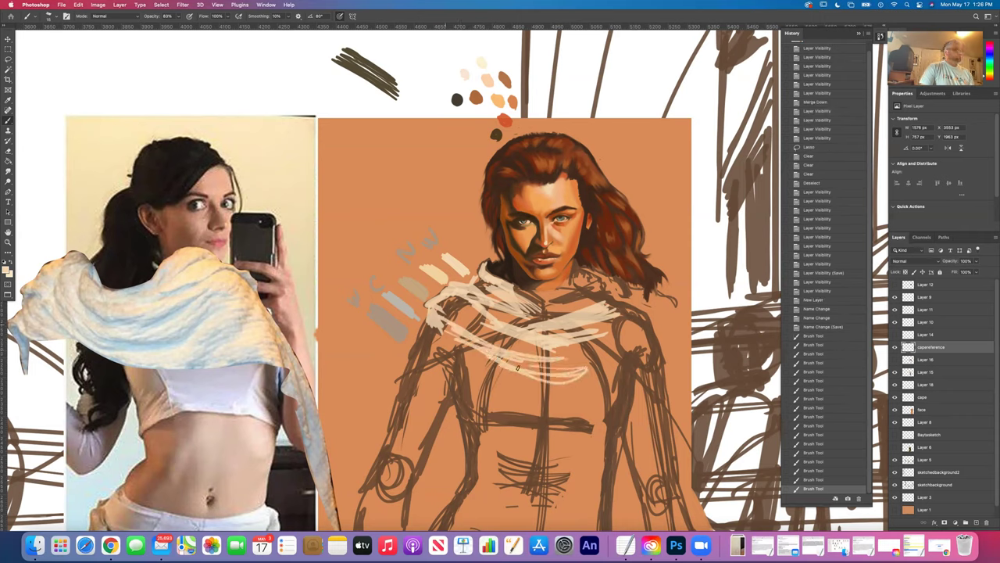
- Paint cream folds over the shoulder beneath the flowing hair and build up the collar on that side of the neck
{"action": "left_click_drag", "start_coordinate": [629, 336], "coordinate": [550, 366]}
{"action": "left_click_drag", "start_coordinate": [625, 320], "coordinate": [587, 336]}
{"action": "mouse_move", "coordinate": [622, 300]}
{"action": "left_mouse_down"}
{"action": "mouse_move", "coordinate": [592, 318]}
{"action": "mouse_move", "coordinate": [605, 297]}
{"action": "left_mouse_up"}
{"action": "left_click_drag", "start_coordinate": [473, 308], "coordinate": [458, 316]}
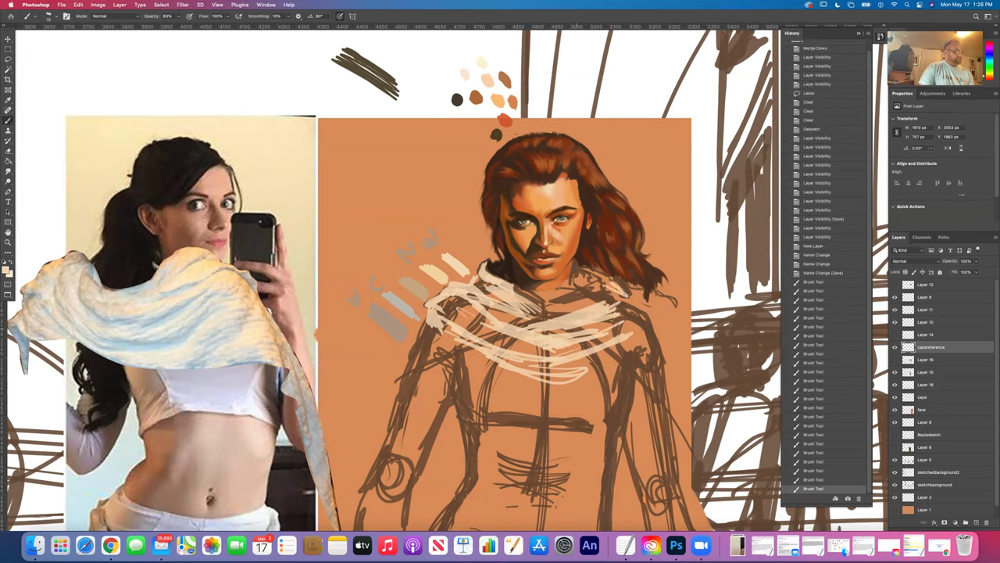
{"action": "mouse_move", "coordinate": [629, 299]}
{"action": "left_mouse_down"}
{"action": "mouse_move", "coordinate": [619, 278]}
{"action": "mouse_move", "coordinate": [584, 269]}
{"action": "left_mouse_up"}
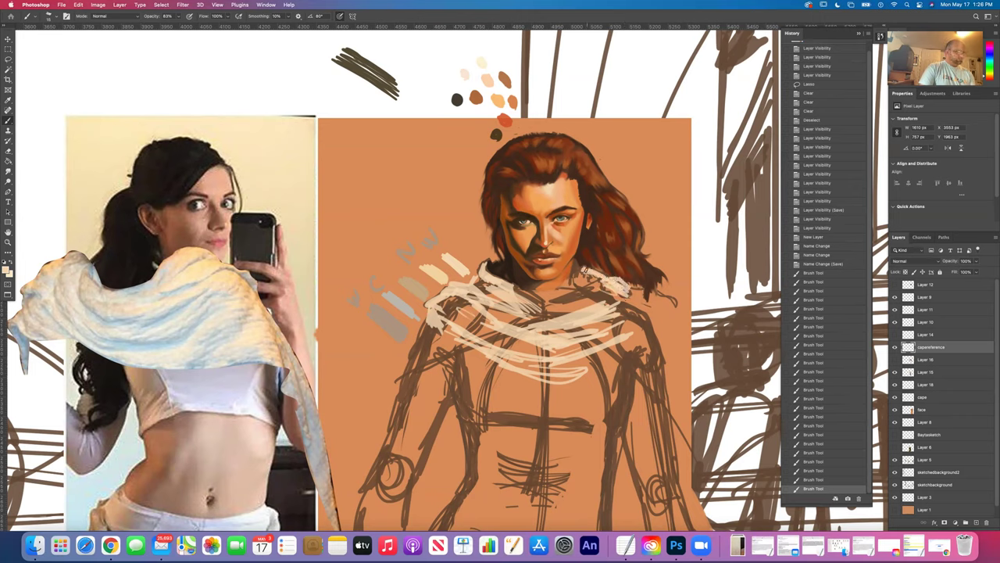
{"action": "left_click_drag", "start_coordinate": [597, 275], "coordinate": [558, 297]}
- Set the foreground colour to dark brown-grey #665c54 and paint a swatch of it beside the grey palette swatches
{"action": "key", "text": "i"}
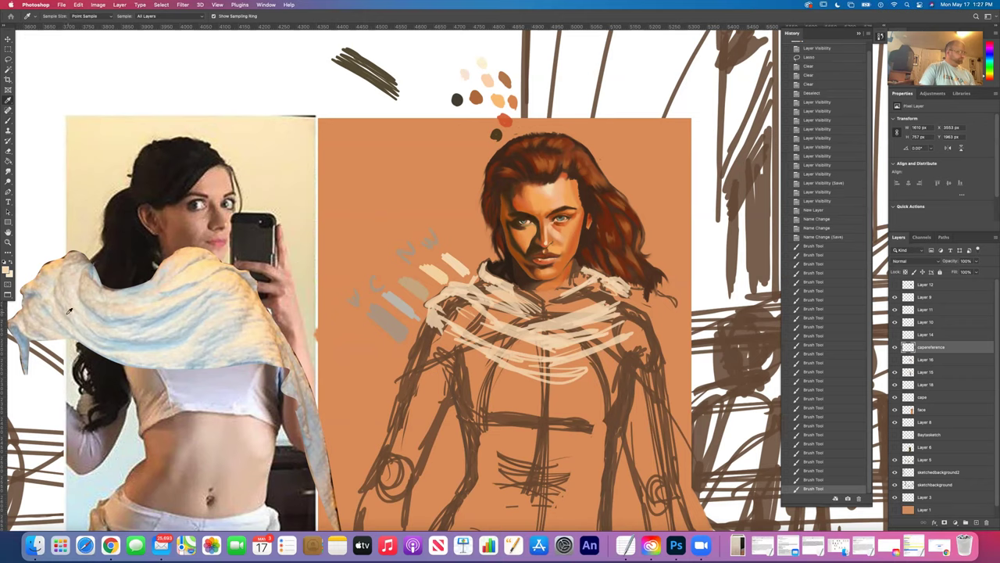
{"action": "left_click", "coordinate": [398, 322]}
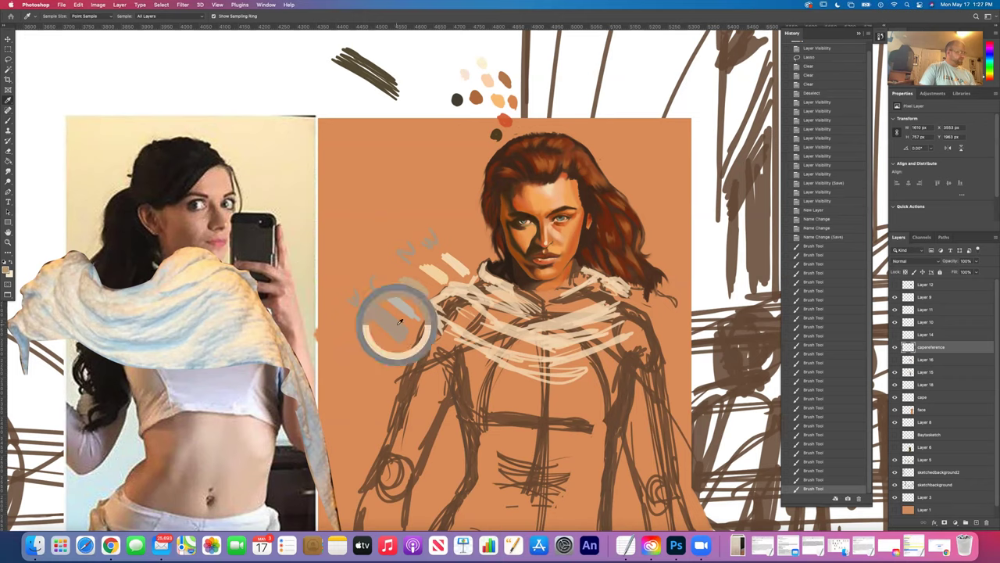
{"action": "left_click", "coordinate": [7, 271]}
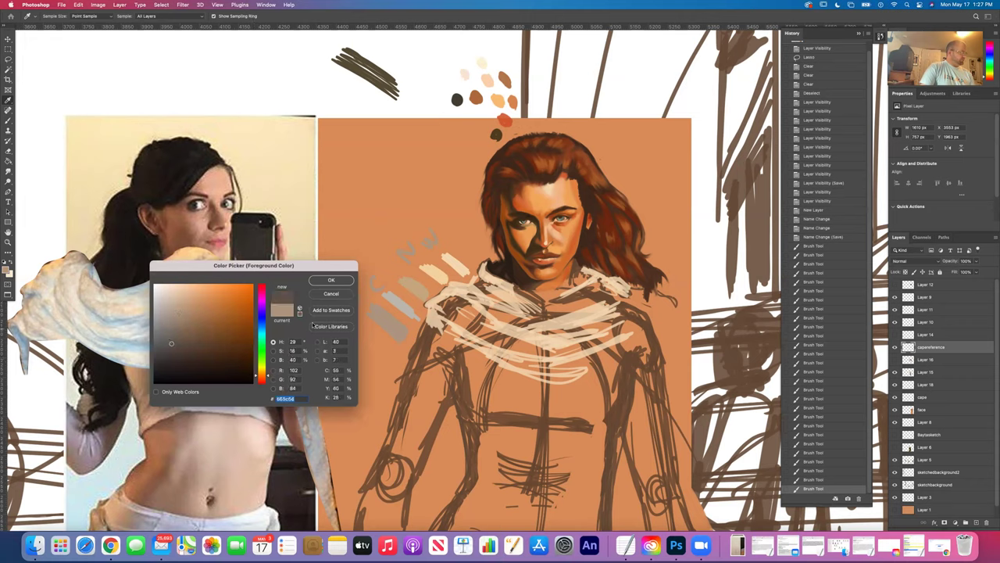
{"action": "left_click", "coordinate": [332, 281]}
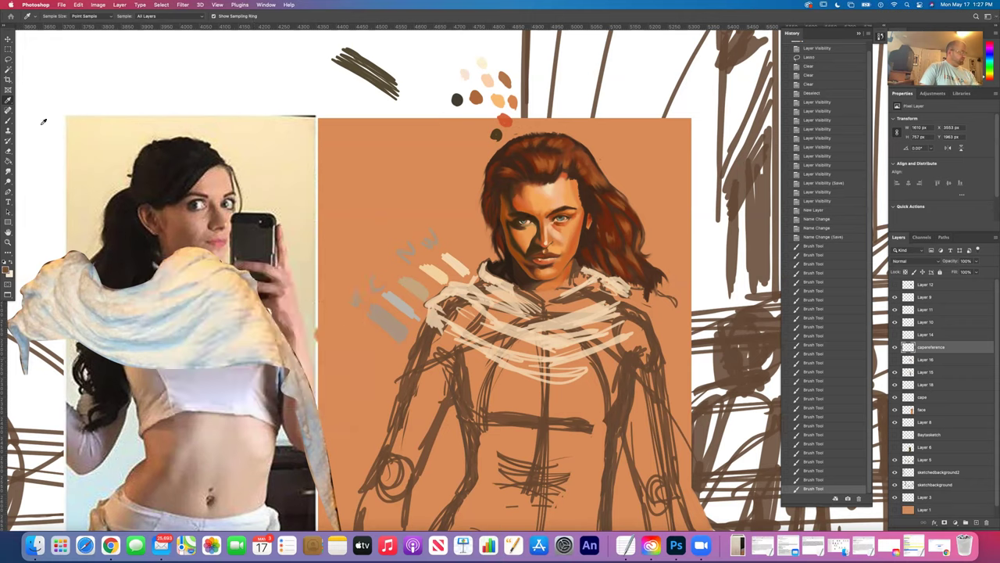
{"action": "left_click", "coordinate": [8, 119]}
{"action": "mouse_move", "coordinate": [363, 327]}
{"action": "left_mouse_down"}
{"action": "mouse_move", "coordinate": [394, 348]}
{"action": "mouse_move", "coordinate": [382, 347]}
{"action": "left_mouse_up"}
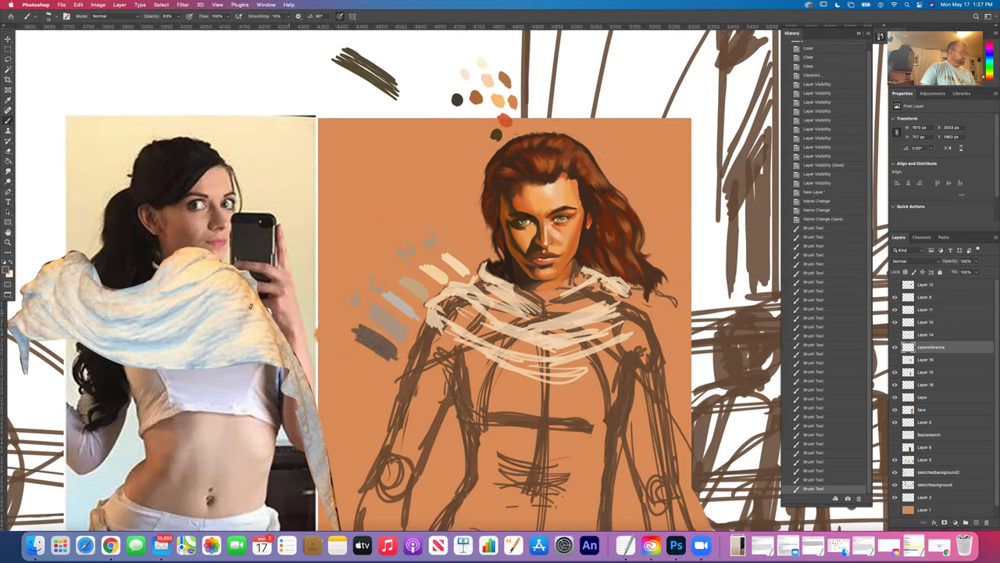
- Choose a near-black grey, paint it over the dark swatch and dab it into the collar shadow beside the neck
{"action": "left_click", "coordinate": [9, 269]}
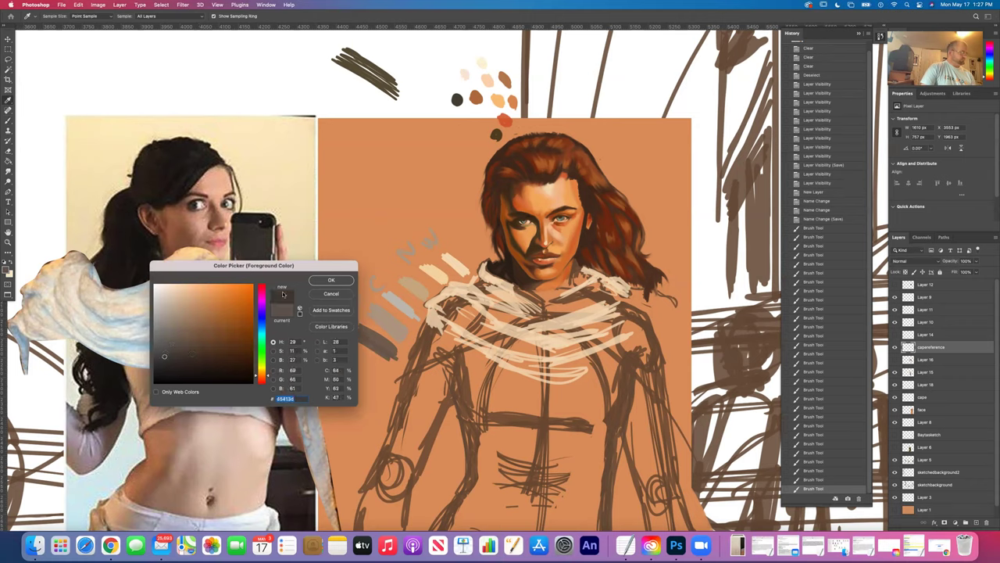
{"action": "key", "text": "Return"}
{"action": "left_click_drag", "start_coordinate": [364, 336], "coordinate": [394, 351]}
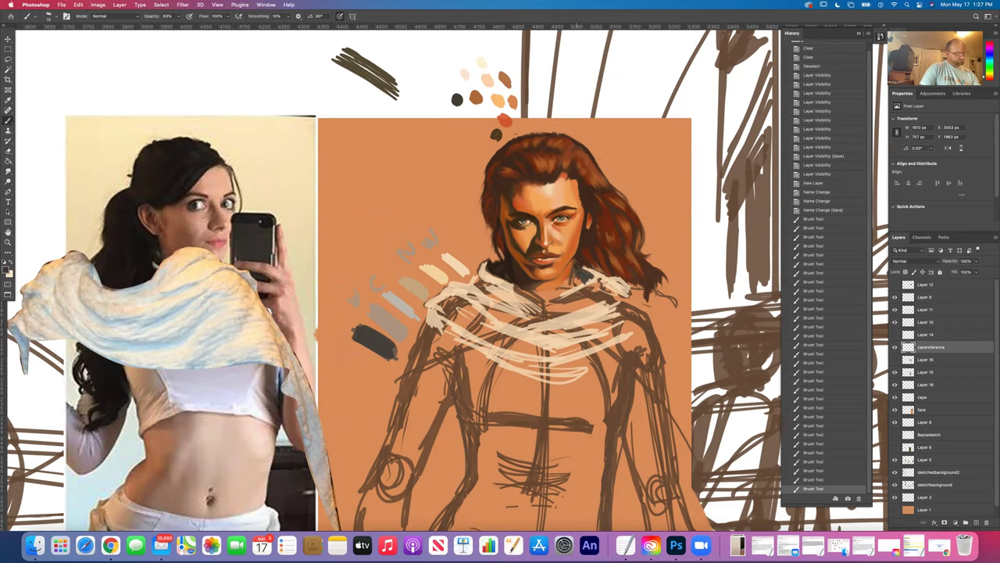
{"action": "left_click", "coordinate": [582, 275]}
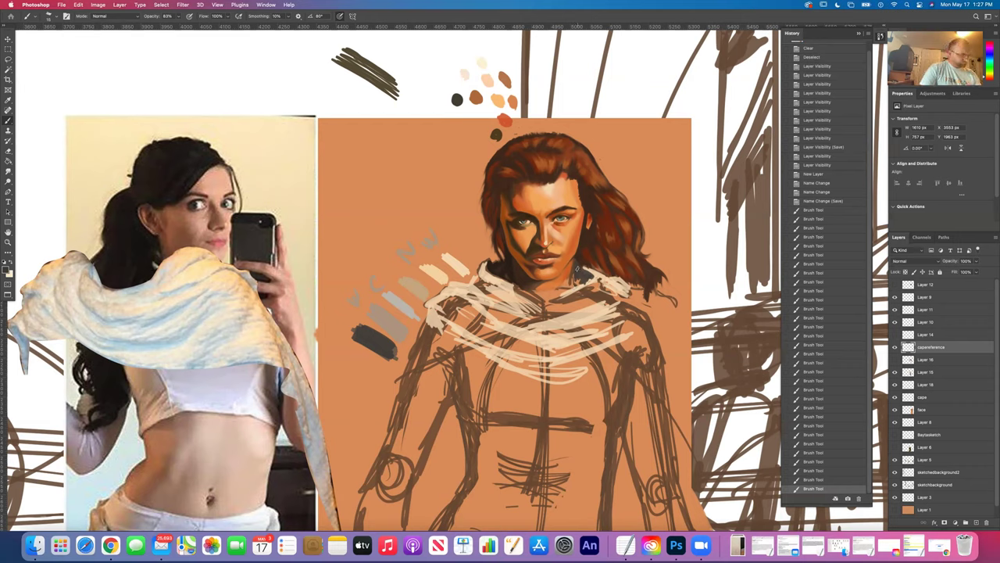
- Deepen the dark collar shadow between the neck and the flowing hair with small near-black dabs
{"action": "left_click", "coordinate": [583, 277]}
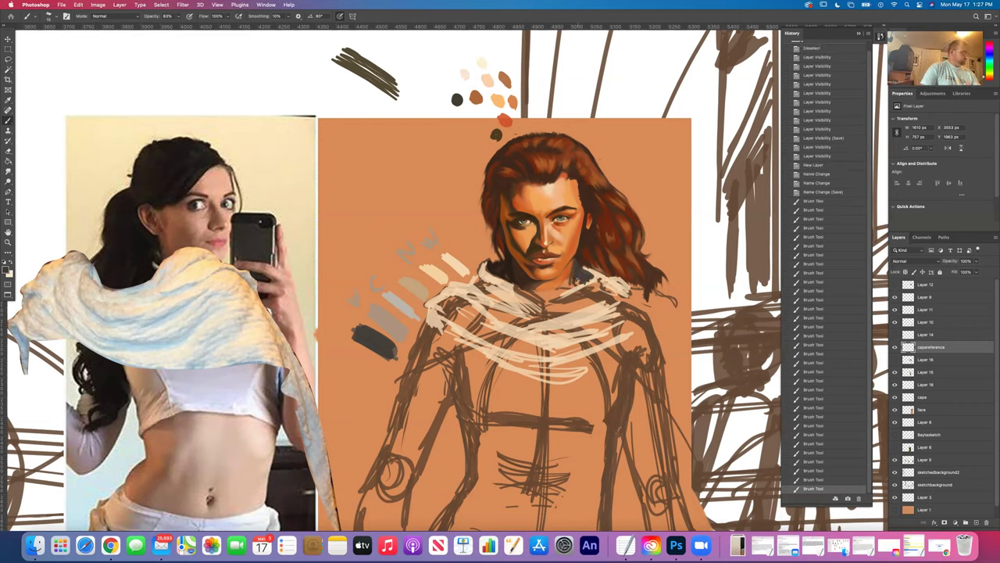
{"action": "left_click", "coordinate": [583, 275]}
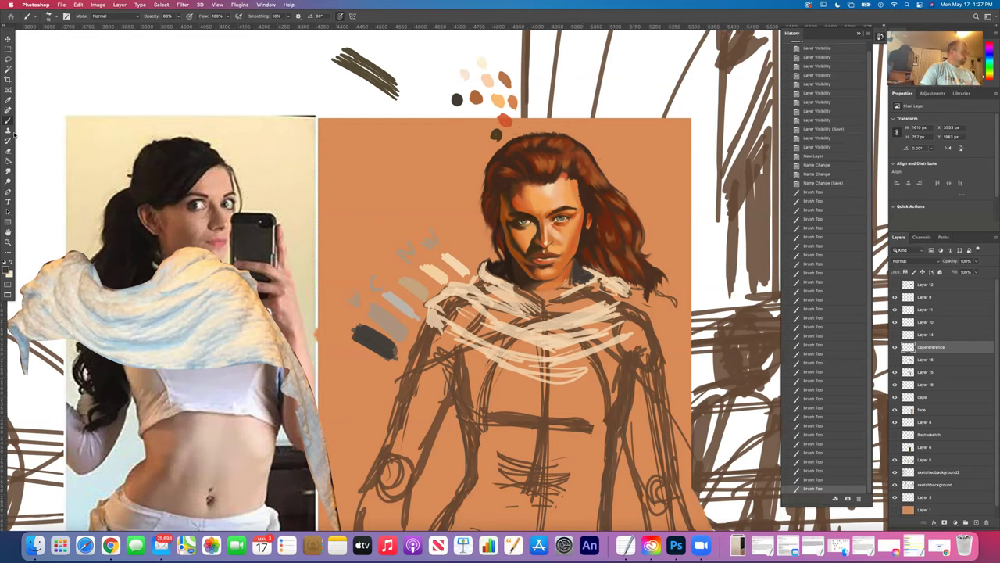
{"action": "left_click", "coordinate": [588, 274]}
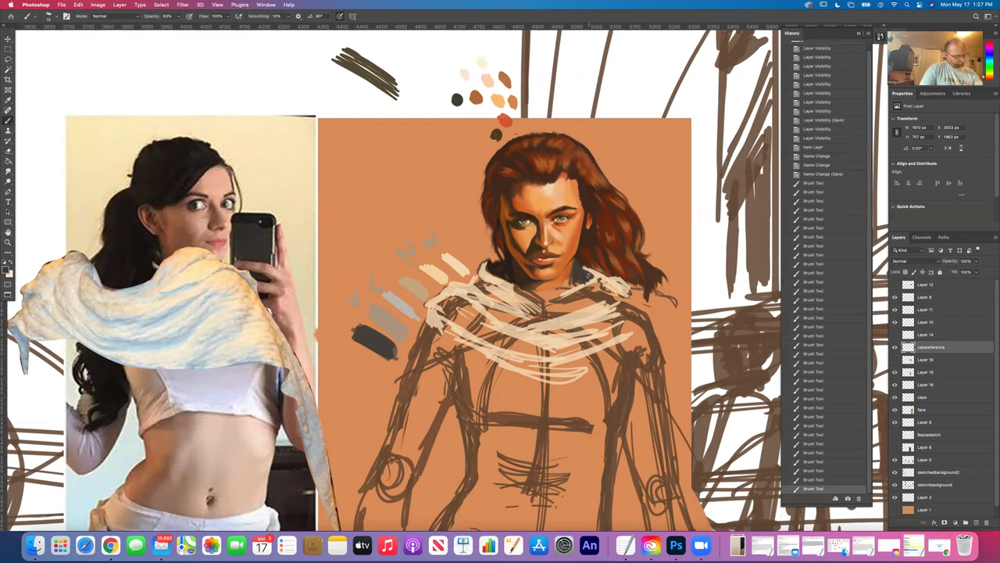
{"action": "left_click", "coordinate": [587, 273]}
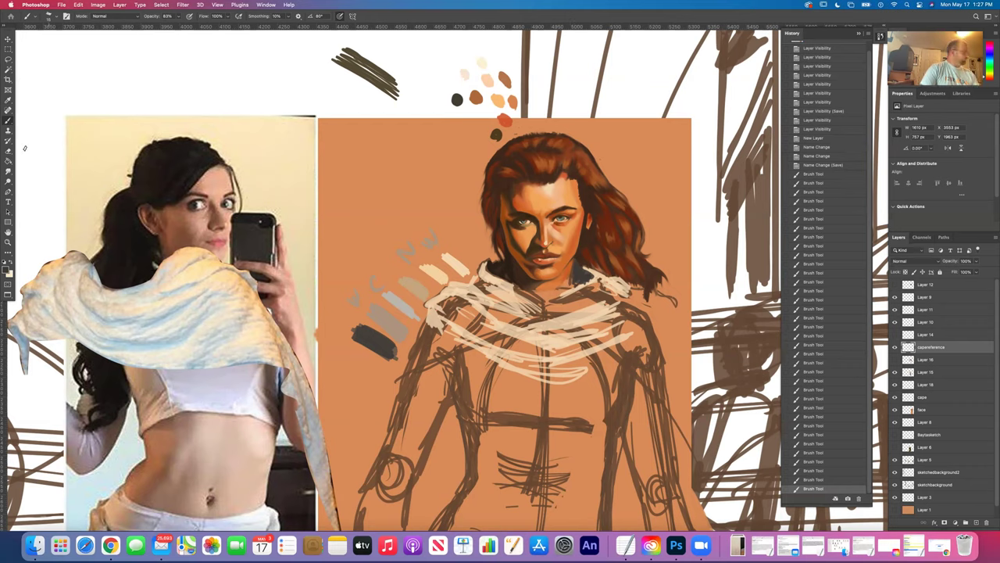
- Sample a cream tone and paint the upright collar edge over the dark shadow beside the neck
{"action": "key", "text": "i"}
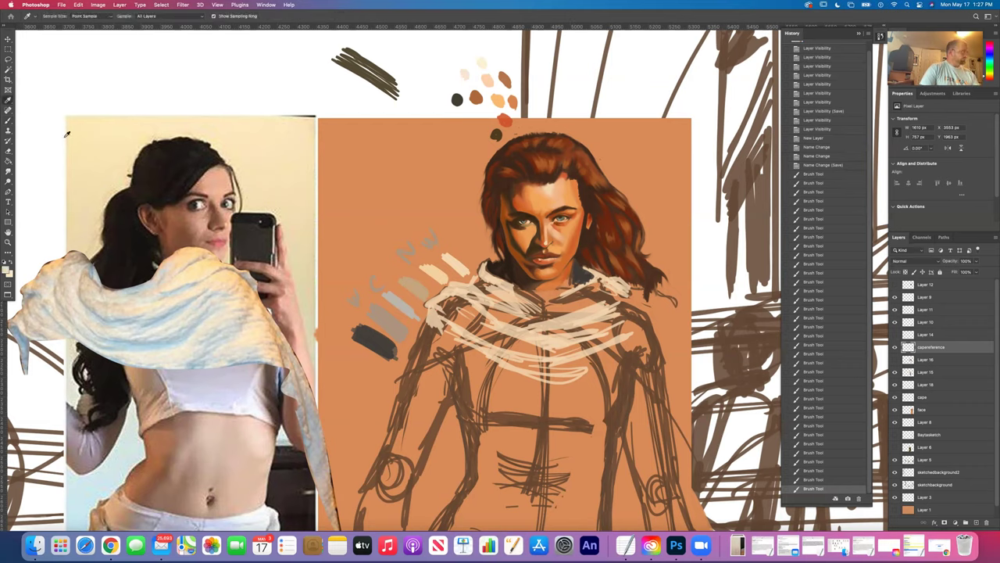
{"action": "key", "text": "b"}
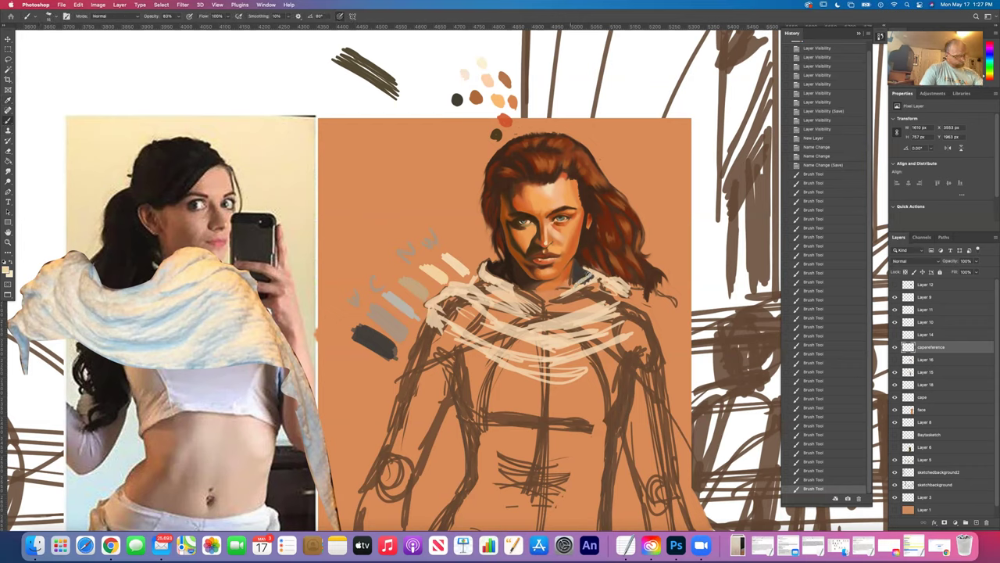
{"action": "left_click_drag", "start_coordinate": [579, 269], "coordinate": [579, 281]}
{"action": "left_click", "coordinate": [556, 300]}
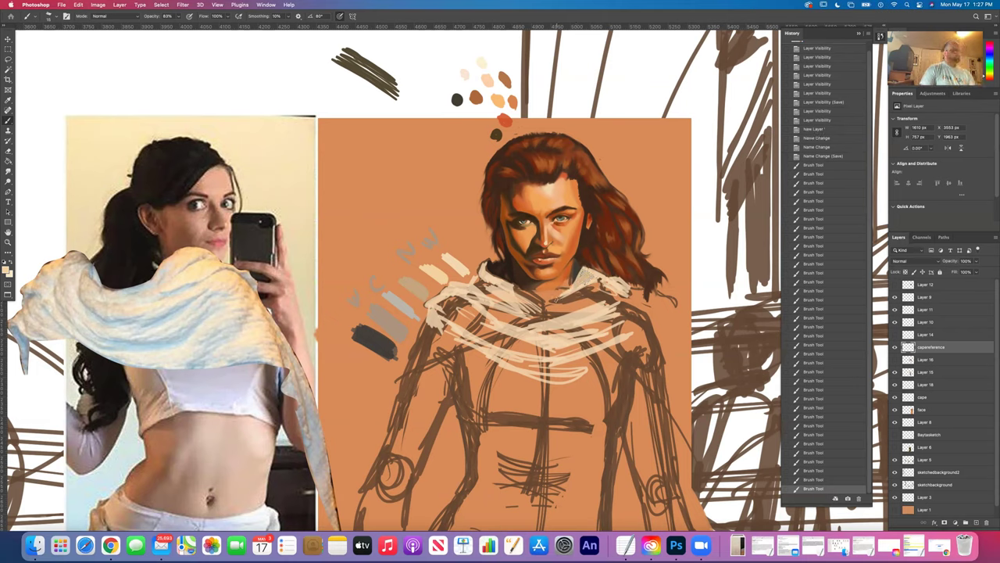
{"action": "left_click_drag", "start_coordinate": [588, 280], "coordinate": [584, 272]}
{"action": "left_click", "coordinate": [578, 271]}
{"action": "left_click_drag", "start_coordinate": [579, 274], "coordinate": [578, 262]}
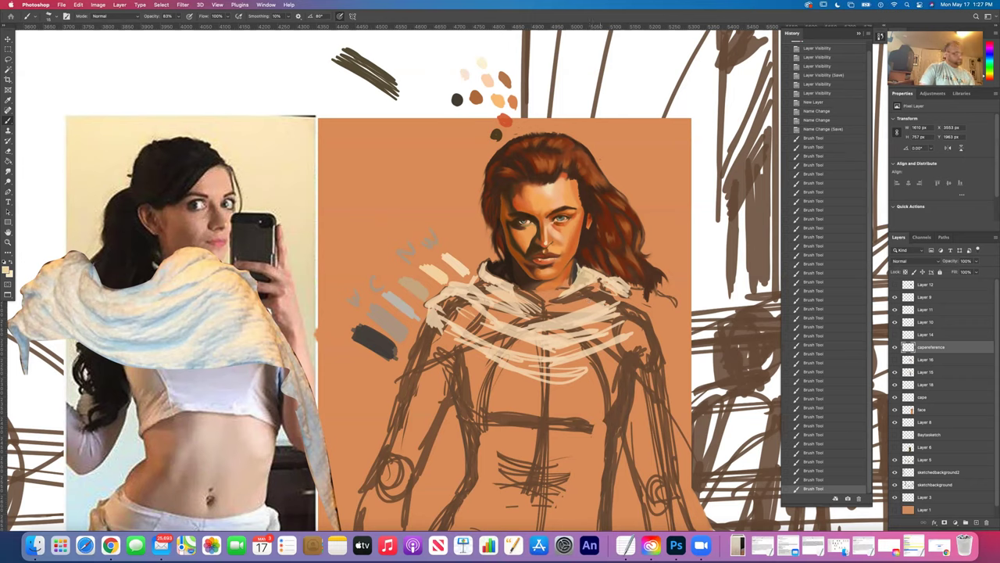
- Paint the cream cape edge from the collar over the shoulder beneath the flowing hair and down the upper arm
{"action": "left_click", "coordinate": [648, 311]}
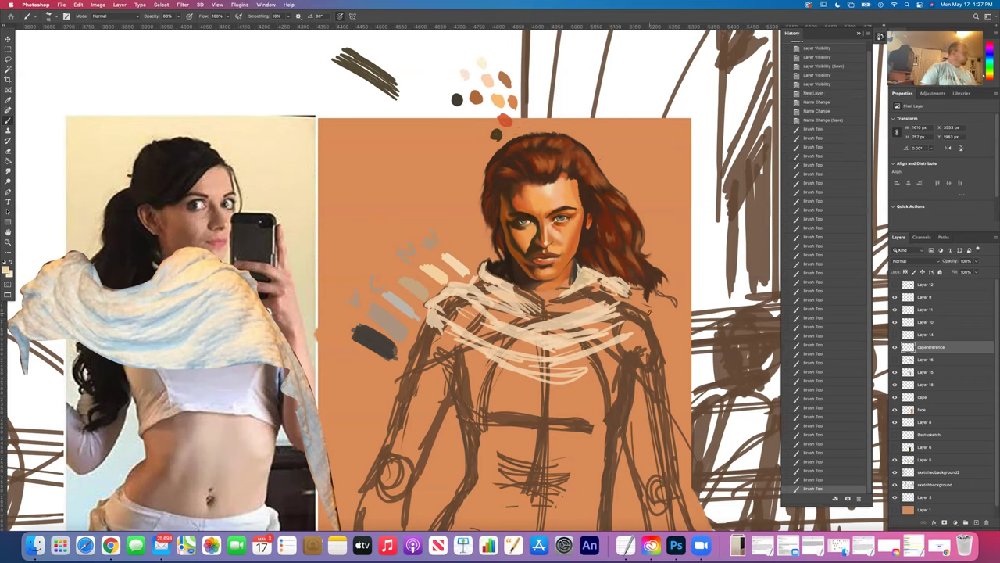
{"action": "mouse_move", "coordinate": [602, 286]}
{"action": "left_mouse_down"}
{"action": "mouse_move", "coordinate": [645, 307]}
{"action": "mouse_move", "coordinate": [623, 285]}
{"action": "mouse_move", "coordinate": [685, 377]}
{"action": "left_mouse_up"}
{"action": "left_click", "coordinate": [615, 287]}
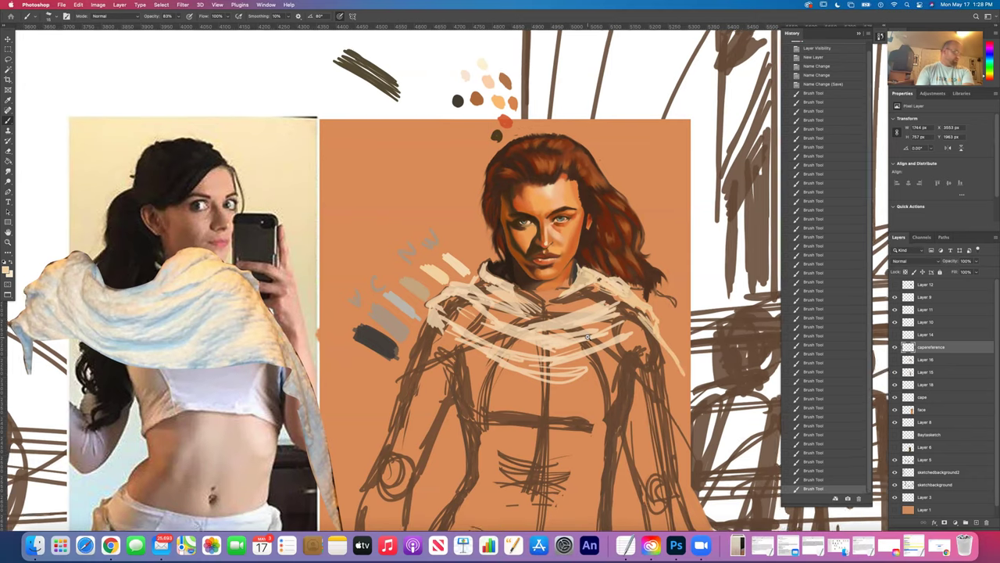
- Paint long cream folds of the hanging cape from that shoulder down along the outer arm towards the hand
{"action": "scroll", "coordinate": [677, 350], "scroll_direction": "down", "scroll_amount": 3}
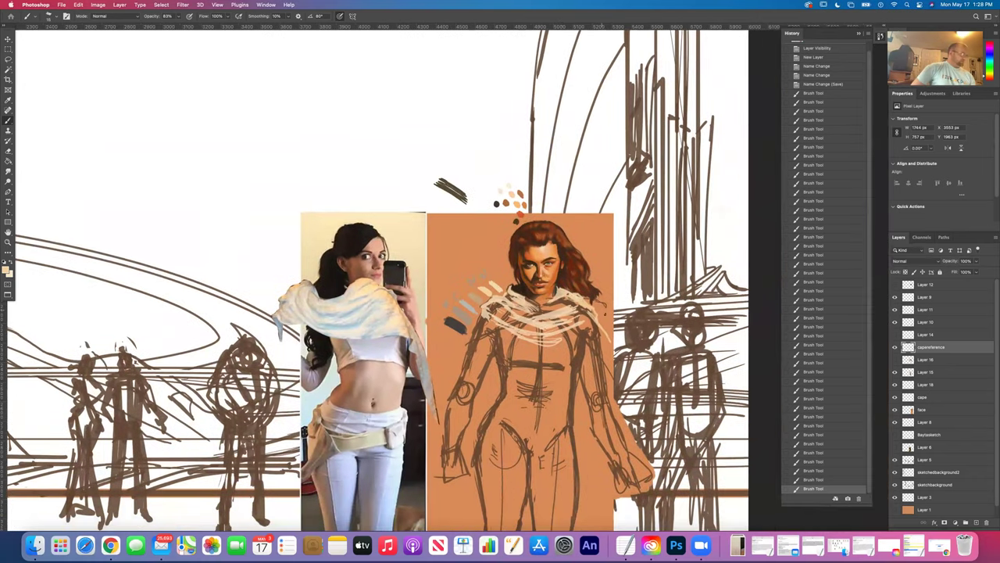
{"action": "left_click_drag", "start_coordinate": [596, 325], "coordinate": [628, 399]}
{"action": "left_click_drag", "start_coordinate": [611, 352], "coordinate": [630, 406]}
{"action": "mouse_move", "coordinate": [595, 323]}
{"action": "left_mouse_down"}
{"action": "mouse_move", "coordinate": [626, 405]}
{"action": "mouse_move", "coordinate": [617, 400]}
{"action": "left_mouse_up"}
{"action": "mouse_move", "coordinate": [597, 344]}
{"action": "left_mouse_down"}
{"action": "mouse_move", "coordinate": [614, 405]}
{"action": "mouse_move", "coordinate": [639, 438]}
{"action": "left_mouse_up"}
{"action": "left_click_drag", "start_coordinate": [614, 402], "coordinate": [635, 425]}
{"action": "left_click_drag", "start_coordinate": [611, 383], "coordinate": [645, 448]}
{"action": "mouse_move", "coordinate": [628, 411]}
{"action": "left_mouse_down"}
{"action": "mouse_move", "coordinate": [638, 428]}
{"action": "mouse_move", "coordinate": [632, 422]}
{"action": "left_mouse_up"}
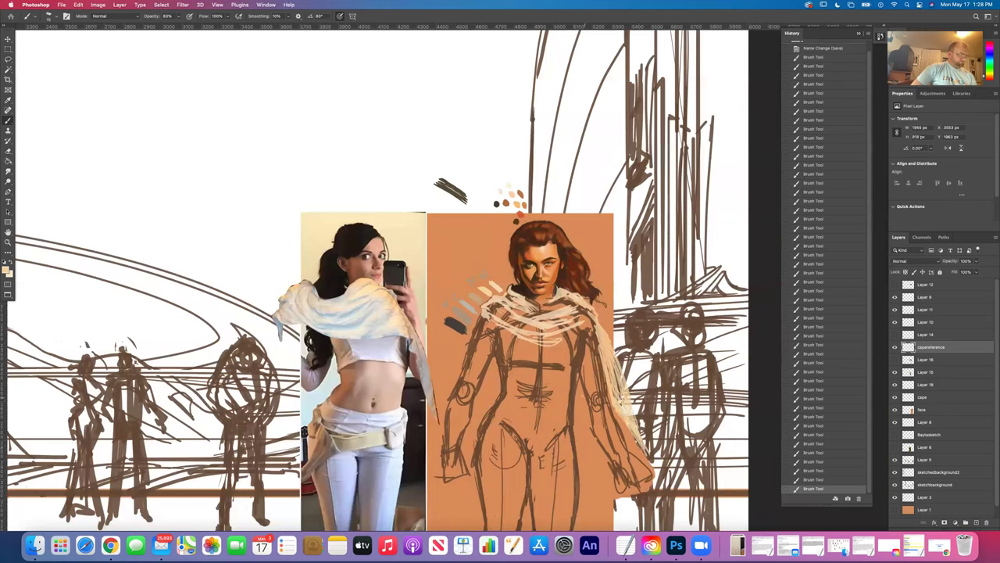
- Widen the hanging cape with its inner edge over the arm and fill the gaps between its folds in cream
{"action": "left_click_drag", "start_coordinate": [582, 376], "coordinate": [577, 391]}
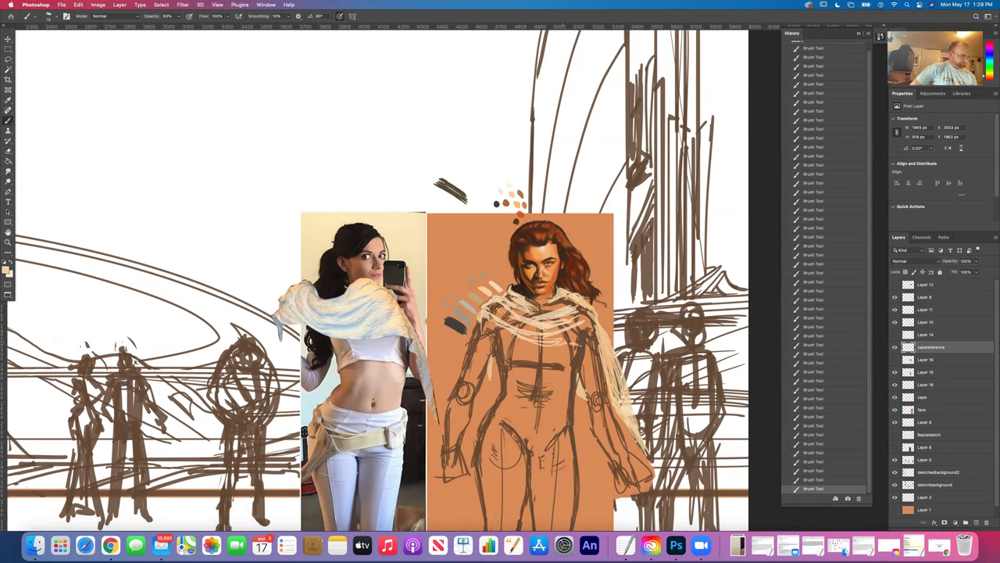
{"action": "left_click_drag", "start_coordinate": [567, 342], "coordinate": [594, 351]}
{"action": "left_click_drag", "start_coordinate": [600, 392], "coordinate": [633, 442]}
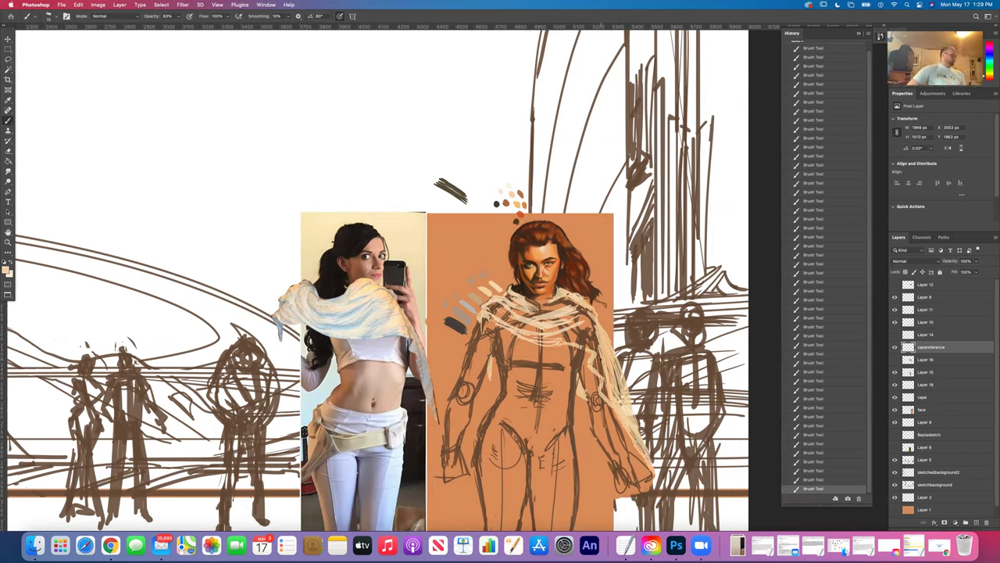
{"action": "mouse_move", "coordinate": [603, 386]}
{"action": "left_mouse_down"}
{"action": "mouse_move", "coordinate": [618, 396]}
{"action": "mouse_move", "coordinate": [599, 361]}
{"action": "mouse_move", "coordinate": [614, 373]}
{"action": "left_mouse_up"}
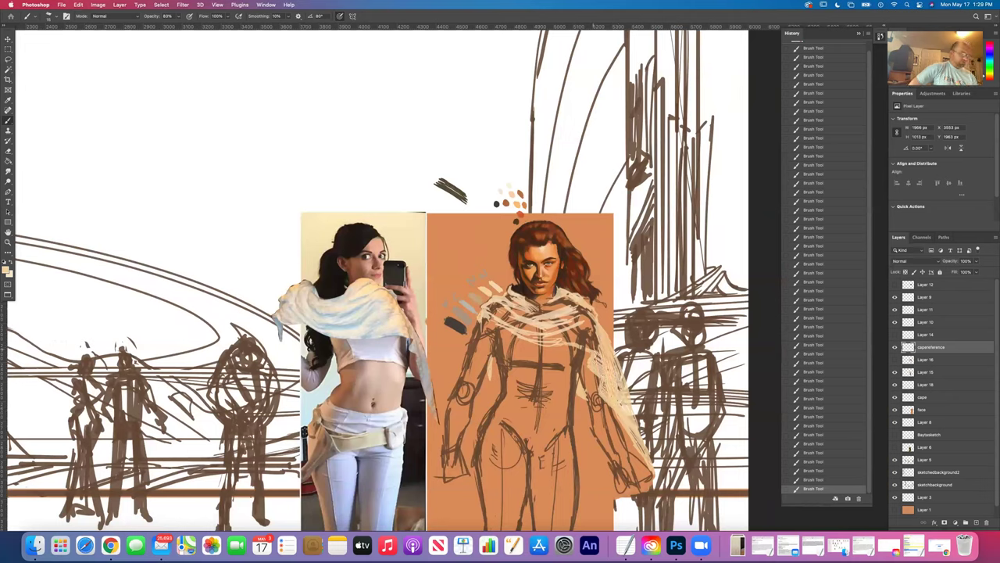
- Fill in the cream cloth on top of the shoulder and across the chest folds
{"action": "mouse_move", "coordinate": [600, 317]}
{"action": "left_mouse_down"}
{"action": "mouse_move", "coordinate": [588, 344]}
{"action": "mouse_move", "coordinate": [605, 354]}
{"action": "mouse_move", "coordinate": [598, 361]}
{"action": "mouse_move", "coordinate": [571, 346]}
{"action": "mouse_move", "coordinate": [592, 349]}
{"action": "mouse_move", "coordinate": [590, 311]}
{"action": "left_mouse_up"}
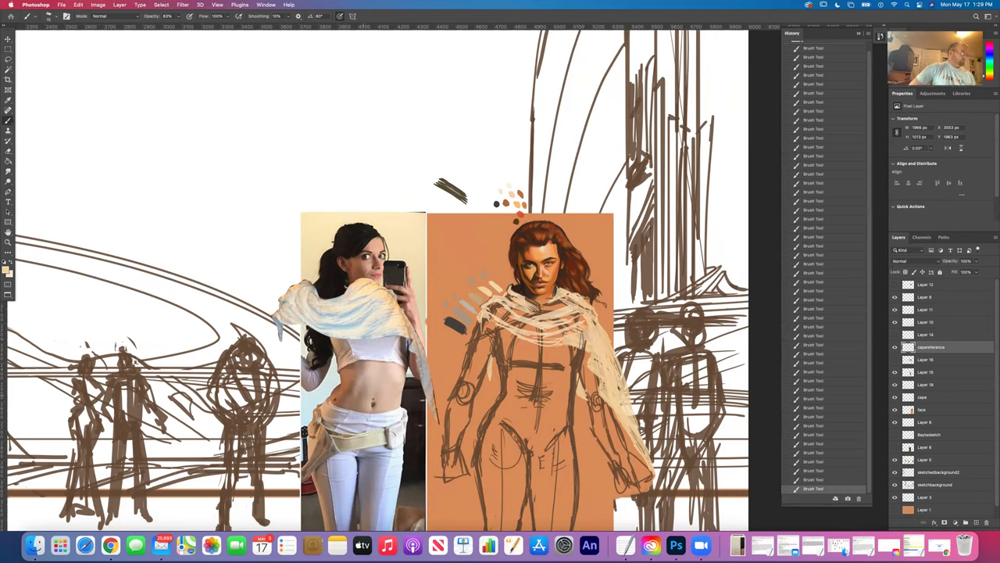
{"action": "mouse_move", "coordinate": [567, 333]}
{"action": "left_mouse_down"}
{"action": "mouse_move", "coordinate": [539, 340]}
{"action": "mouse_move", "coordinate": [496, 320]}
{"action": "left_mouse_up"}
{"action": "left_click_drag", "start_coordinate": [568, 333], "coordinate": [550, 330]}
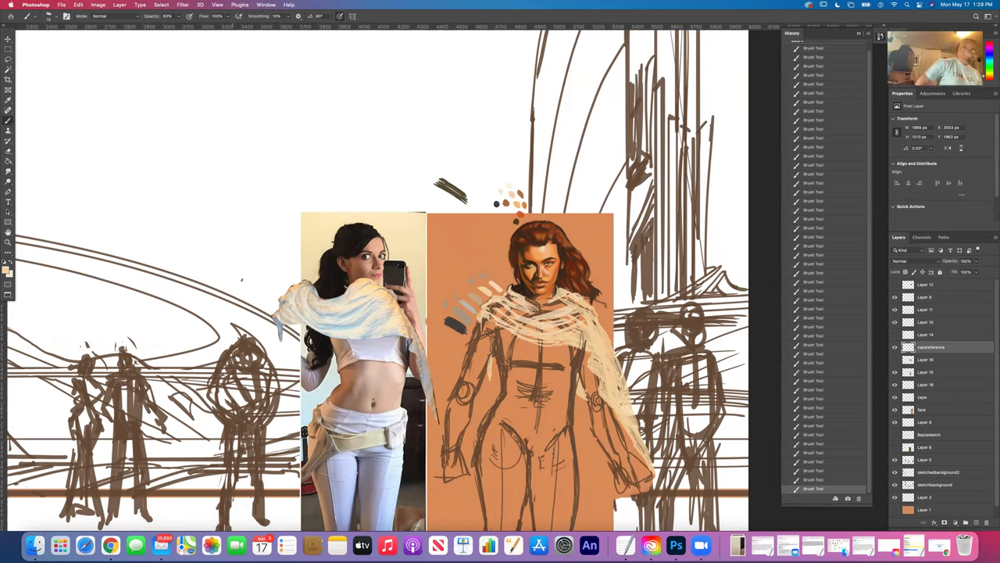
- Sample a grey-brown from the swatches and brush shadow strokes into the cape folds across the chest
{"action": "left_click", "coordinate": [8, 101]}
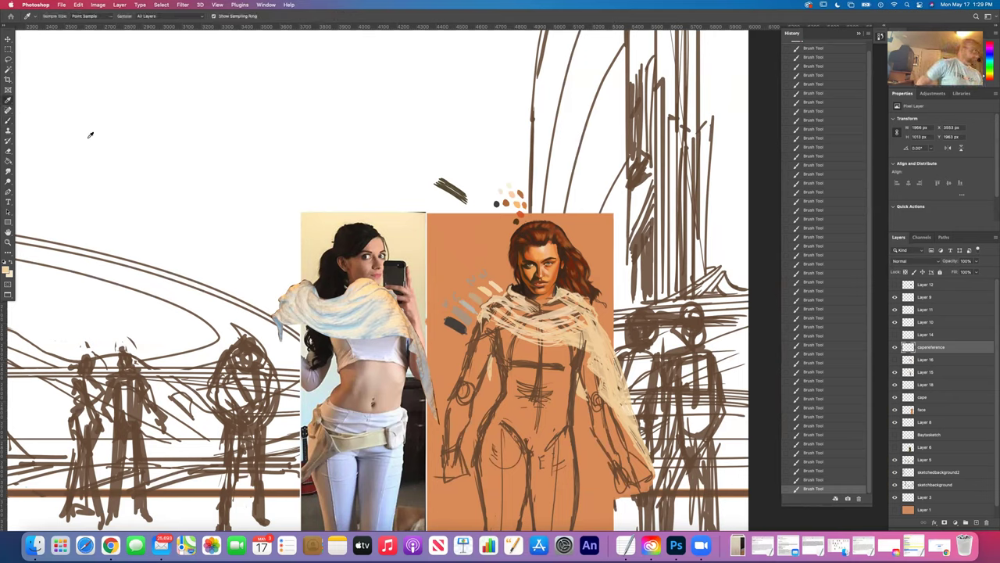
{"action": "left_click", "coordinate": [464, 313]}
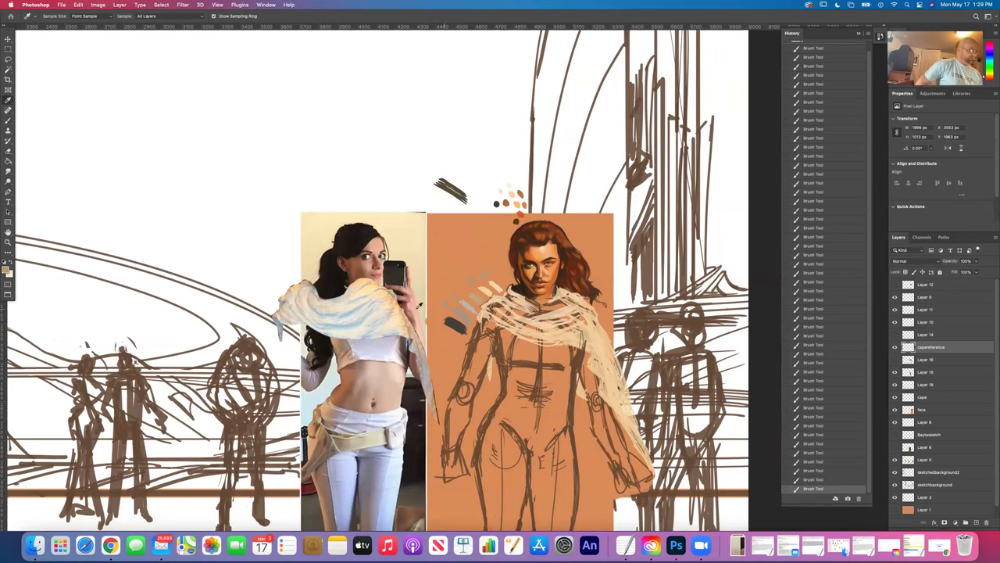
{"action": "left_click", "coordinate": [8, 127]}
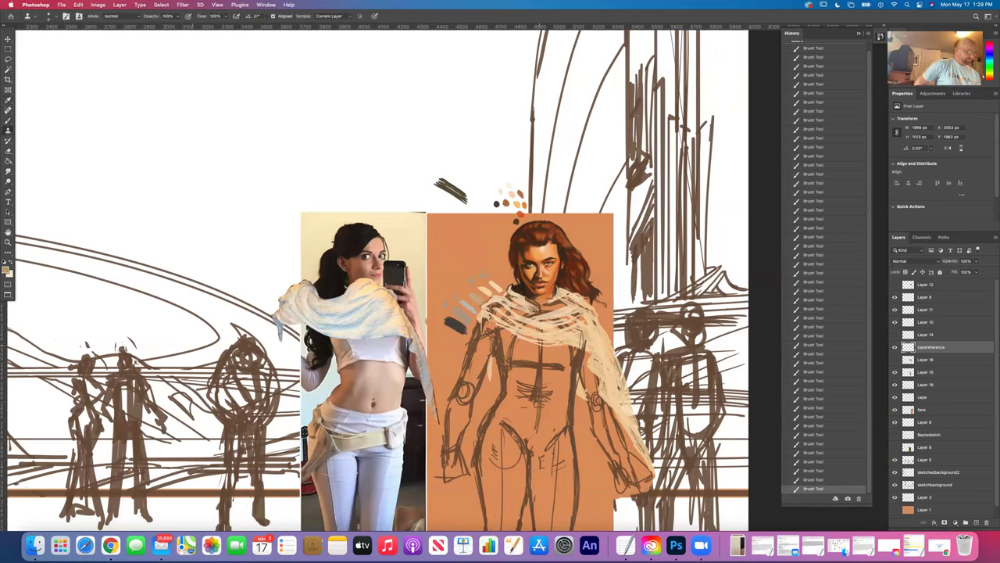
{"action": "left_click", "coordinate": [500, 164]}
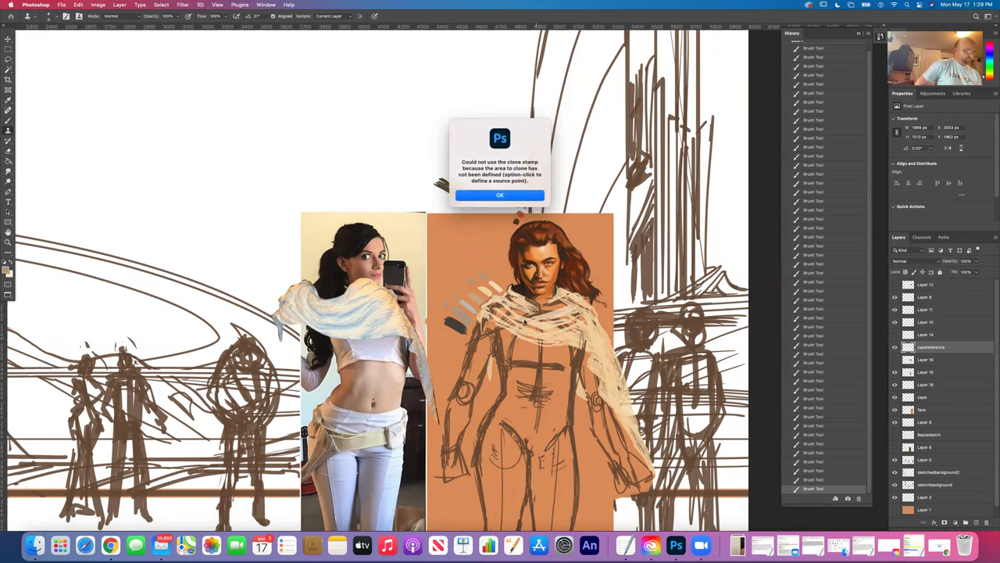
{"action": "left_click", "coordinate": [500, 198]}
{"action": "left_click", "coordinate": [8, 119]}
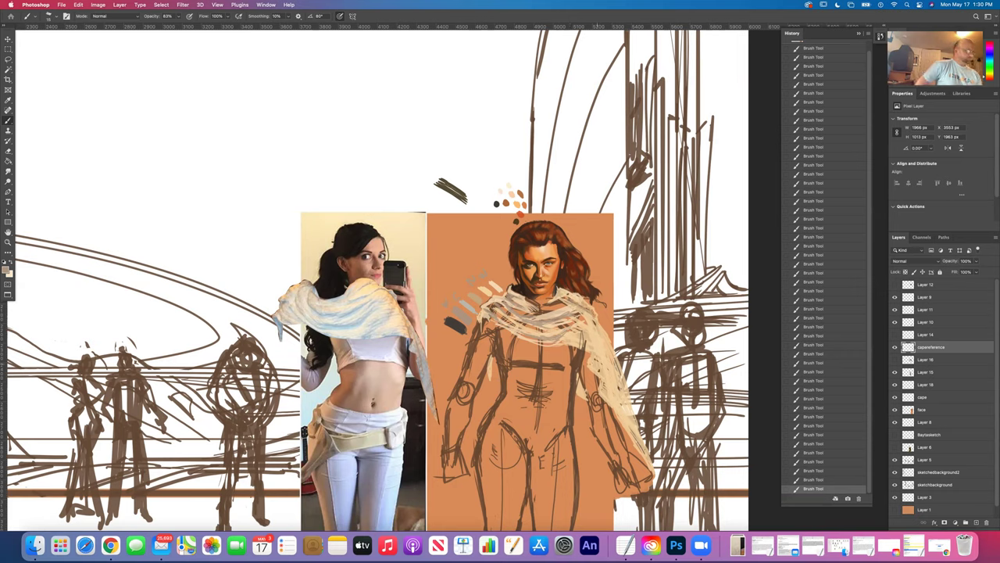
- Sample beige and brownish-grey tones and shade the folds on the shoulder and the hanging cape
{"action": "key", "text": "i"}
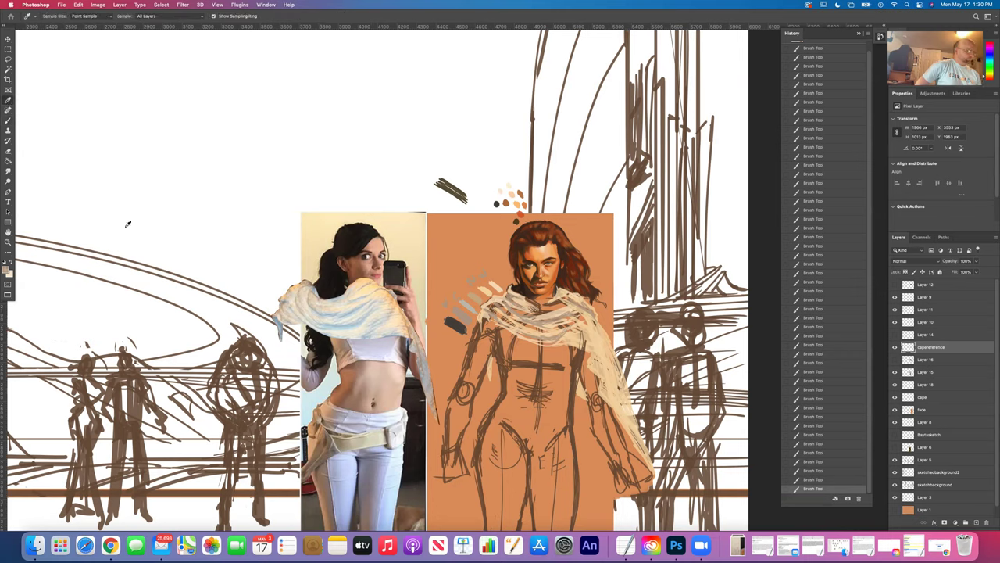
{"action": "left_click", "coordinate": [8, 120]}
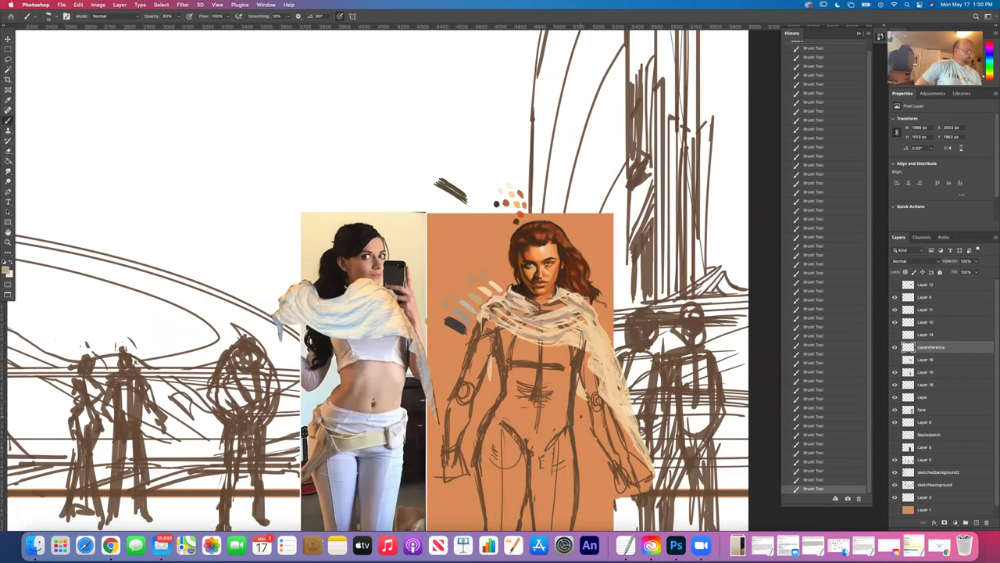
{"action": "left_click", "coordinate": [8, 100]}
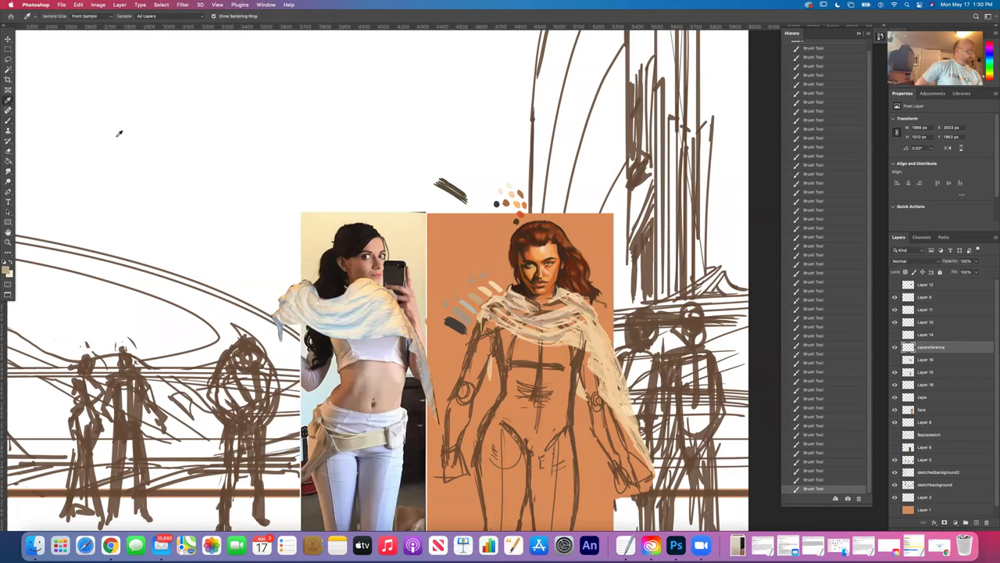
{"action": "key", "text": "b"}
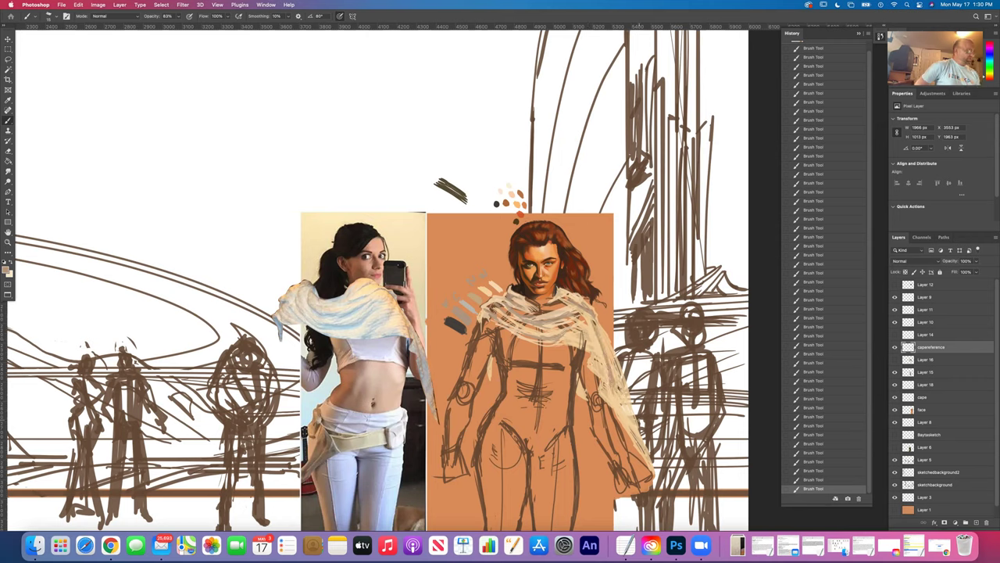
- Sample a lighter grey and brush it into the chest, shoulder and hanging folds, checking the last stroke with undo and redo
{"action": "left_click", "coordinate": [8, 101]}
{"action": "left_click", "coordinate": [8, 120]}
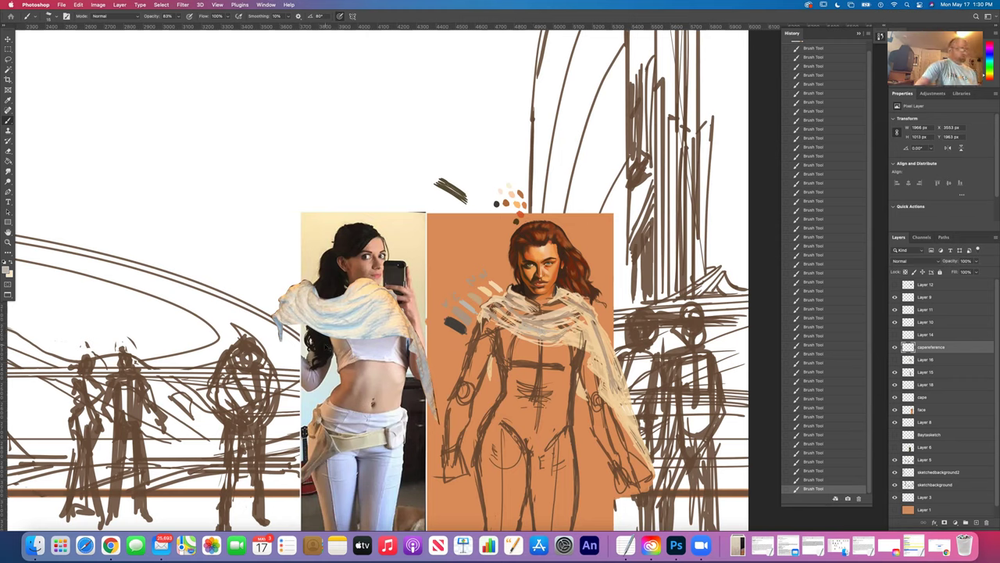
{"action": "key", "text": "super+z"}
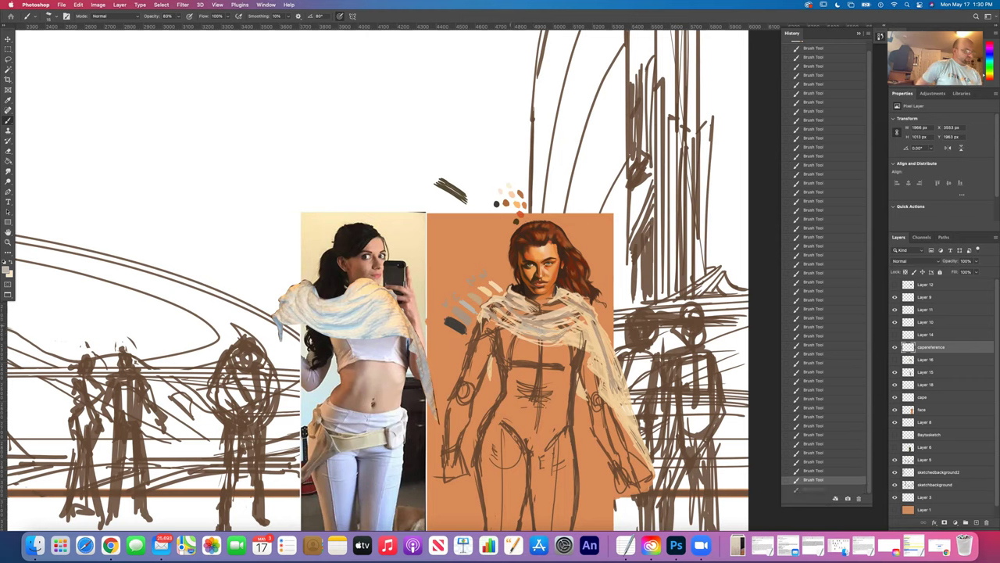
{"action": "key", "text": "super+shift+z"}
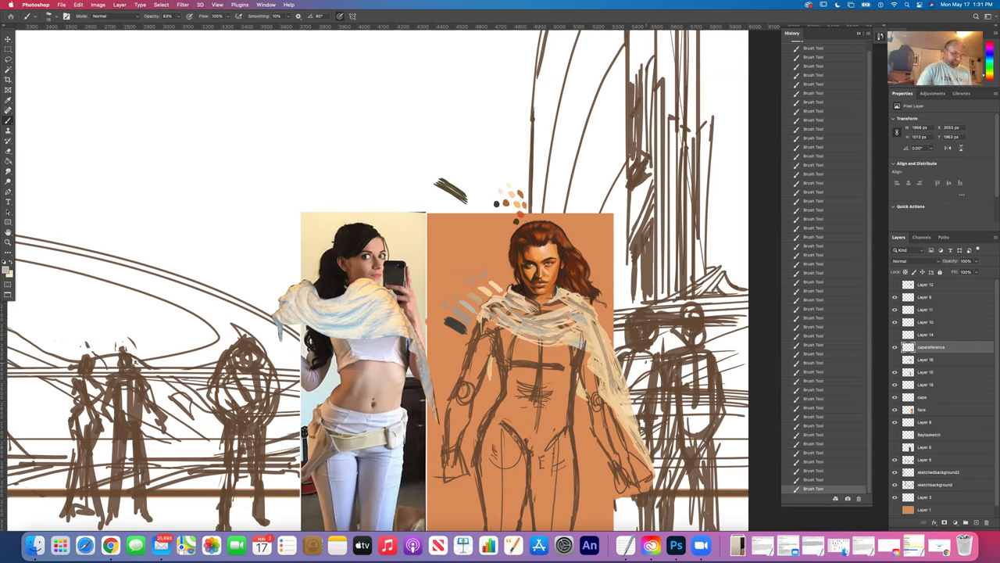
- Toggle the capereference layer off and on repeatedly to examine what it contains
{"action": "left_click", "coordinate": [895, 348]}
{"action": "left_click", "coordinate": [895, 348]}
{"action": "left_click", "coordinate": [894, 348]}
{"action": "left_click", "coordinate": [894, 348]}
{"action": "left_click", "coordinate": [895, 348]}
{"action": "left_click", "coordinate": [895, 348]}
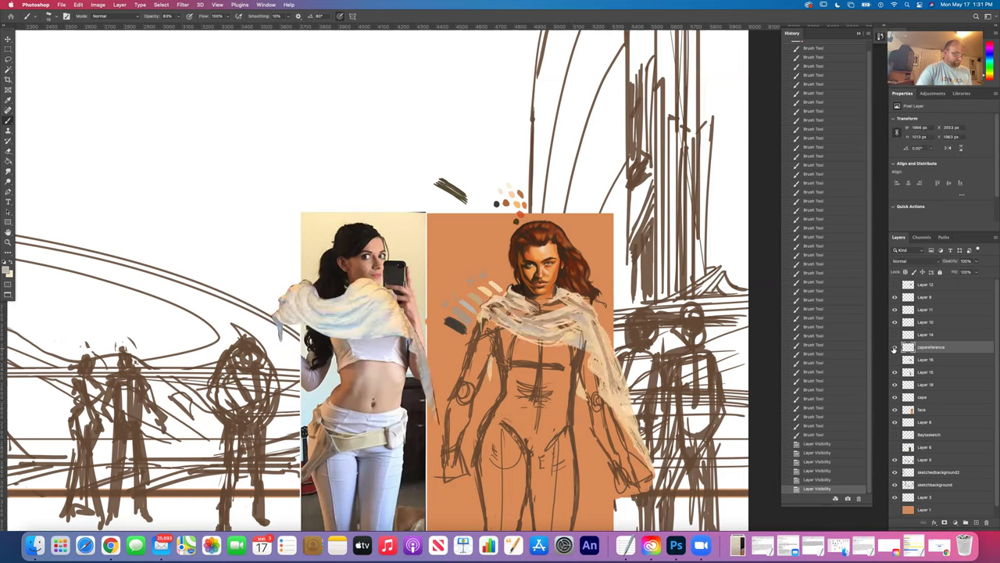
{"action": "left_click", "coordinate": [895, 349]}
{"action": "left_click", "coordinate": [895, 348]}
- Toggle the visibility of Layer 10, Layer 11 and the face layer to identify what each one contains
{"action": "left_click", "coordinate": [895, 322]}
{"action": "left_click", "coordinate": [894, 322]}
{"action": "left_click", "coordinate": [896, 310]}
{"action": "left_click", "coordinate": [896, 310]}
{"action": "left_click", "coordinate": [896, 310]}
{"action": "left_click", "coordinate": [895, 311]}
{"action": "left_click", "coordinate": [896, 311]}
{"action": "left_click", "coordinate": [895, 310]}
{"action": "left_click", "coordinate": [896, 310]}
{"action": "left_click", "coordinate": [896, 311]}
{"action": "left_click", "coordinate": [895, 310]}
{"action": "left_click", "coordinate": [896, 310]}
{"action": "left_click", "coordinate": [895, 310]}
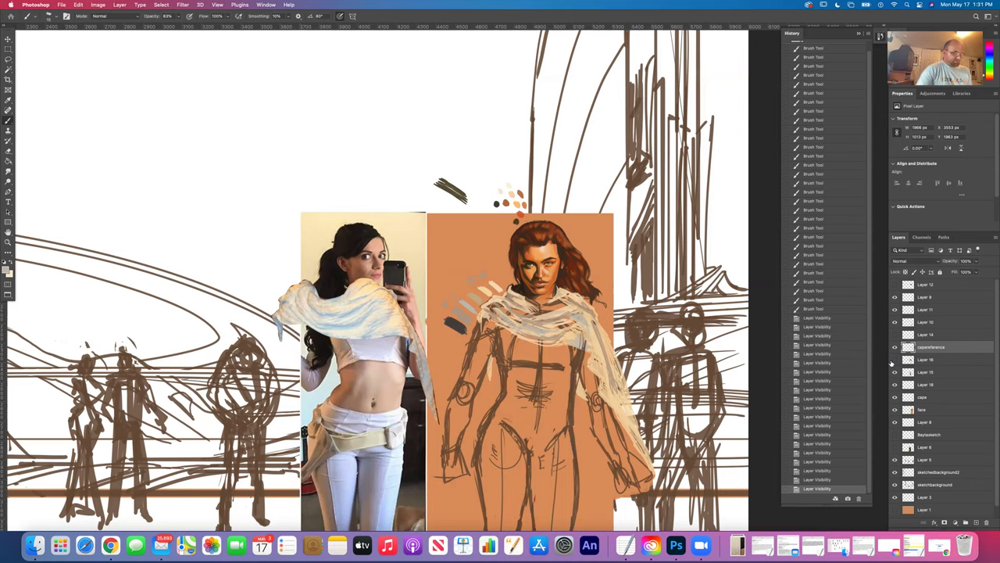
{"action": "left_click", "coordinate": [896, 409]}
{"action": "left_click", "coordinate": [895, 409]}
{"action": "left_click", "coordinate": [895, 321]}
{"action": "left_click", "coordinate": [896, 321]}
{"action": "left_click", "coordinate": [896, 309]}
{"action": "left_click", "coordinate": [895, 310]}
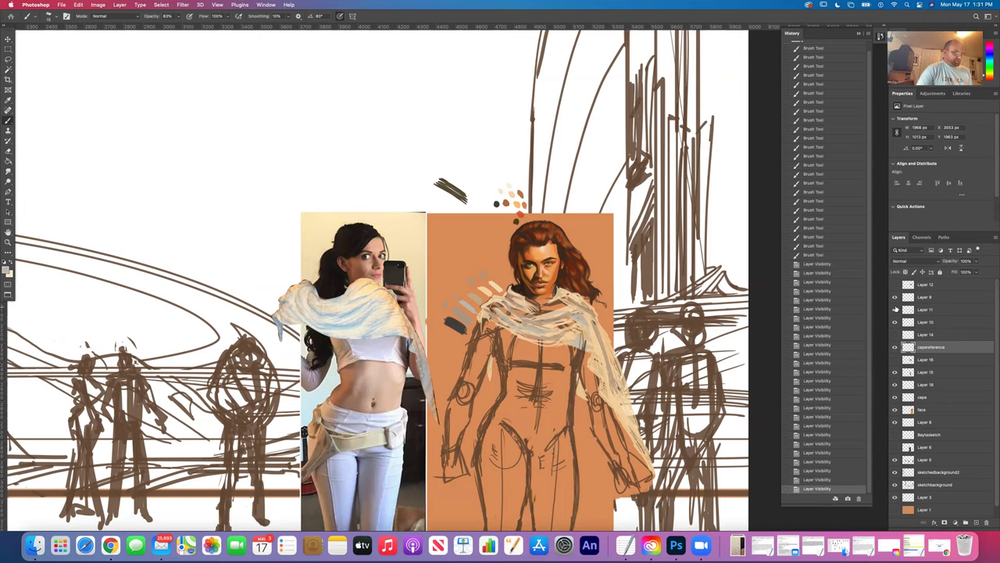
- Move Layer 11 between the cape and face layers, and toggle its visibility to check what it contains
{"action": "left_click_drag", "start_coordinate": [915, 309], "coordinate": [935, 406]}
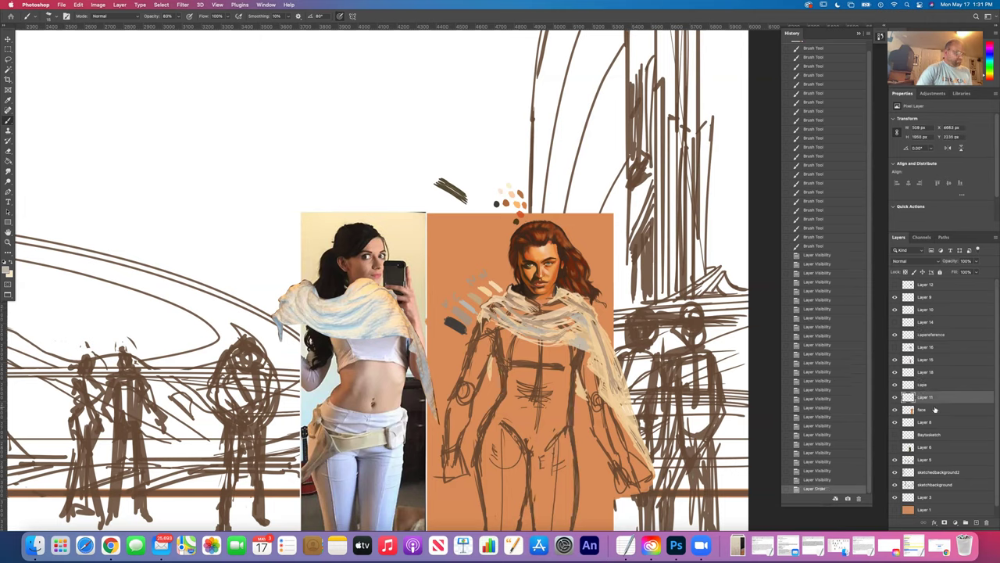
{"action": "left_click", "coordinate": [895, 398]}
{"action": "left_click", "coordinate": [895, 397]}
{"action": "left_click", "coordinate": [895, 398]}
{"action": "left_click", "coordinate": [895, 398]}
{"action": "left_click", "coordinate": [894, 398]}
{"action": "left_click", "coordinate": [894, 398]}
{"action": "left_click", "coordinate": [895, 397]}
{"action": "left_click", "coordinate": [895, 397]}
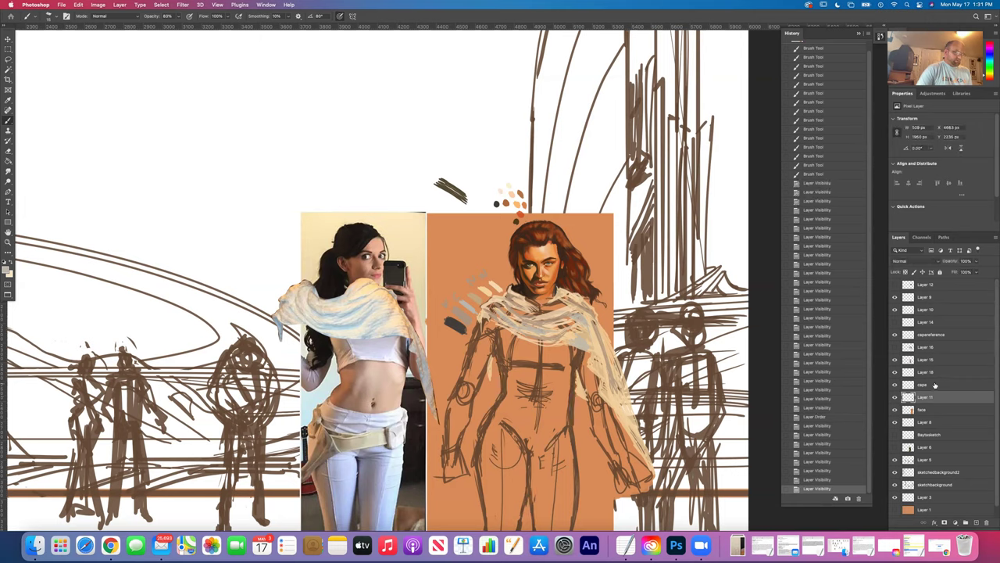
- Hide the face layer, toggle Layer 11 off and on repeatedly to examine its content, and show the face layer again
{"action": "left_click", "coordinate": [895, 409]}
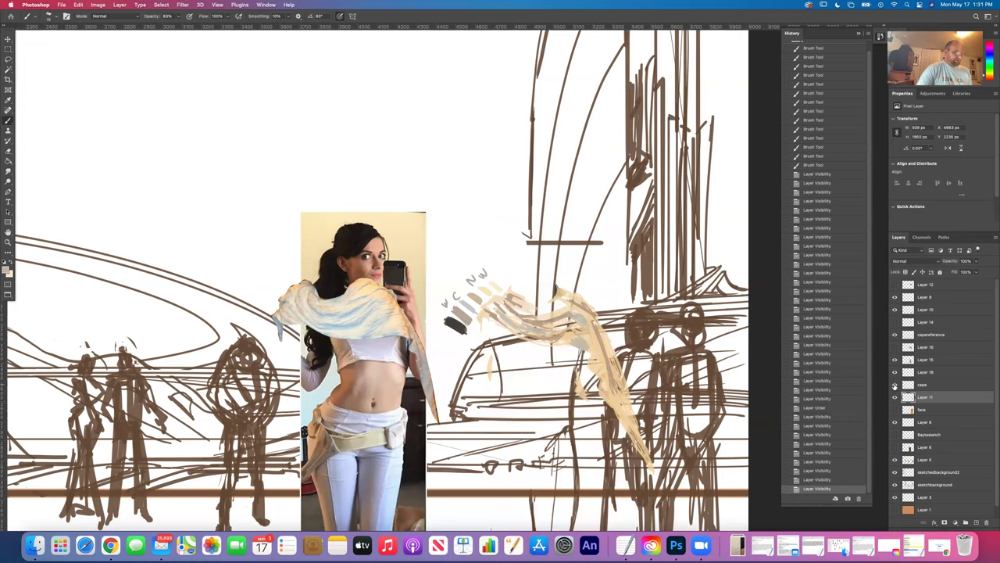
{"action": "left_click", "coordinate": [896, 396]}
{"action": "left_click", "coordinate": [896, 397]}
{"action": "left_click", "coordinate": [896, 397]}
{"action": "left_click", "coordinate": [895, 397]}
{"action": "left_click", "coordinate": [895, 397]}
{"action": "left_click", "coordinate": [895, 397]}
{"action": "left_click", "coordinate": [896, 397]}
{"action": "left_click", "coordinate": [896, 396]}
{"action": "left_click", "coordinate": [895, 397]}
{"action": "left_click", "coordinate": [895, 397]}
{"action": "left_click", "coordinate": [895, 397]}
{"action": "left_click", "coordinate": [896, 397]}
{"action": "left_click", "coordinate": [895, 397]}
{"action": "left_click", "coordinate": [896, 397]}
{"action": "left_click", "coordinate": [895, 397]}
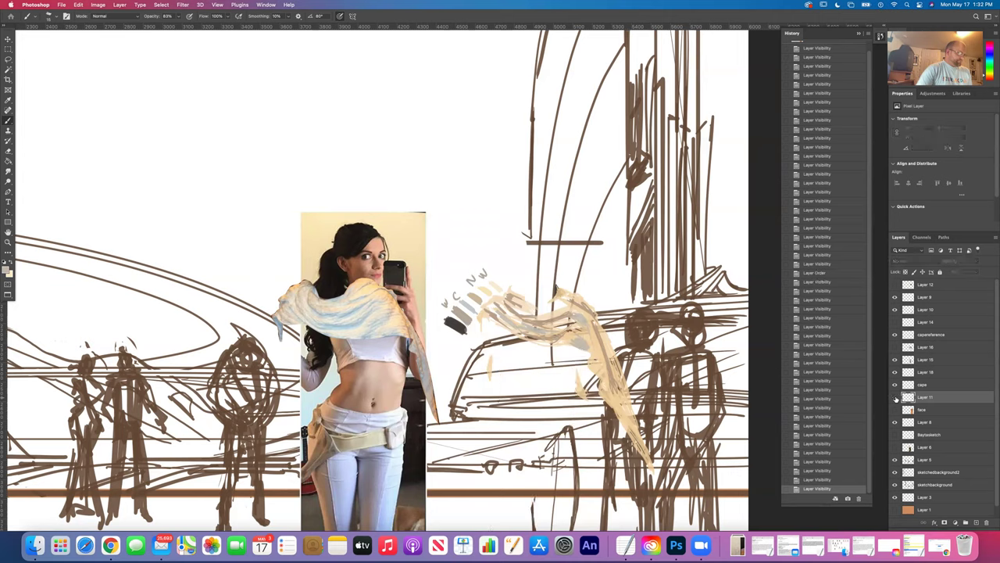
{"action": "left_click", "coordinate": [896, 397]}
{"action": "left_click", "coordinate": [896, 397]}
{"action": "left_click", "coordinate": [896, 397]}
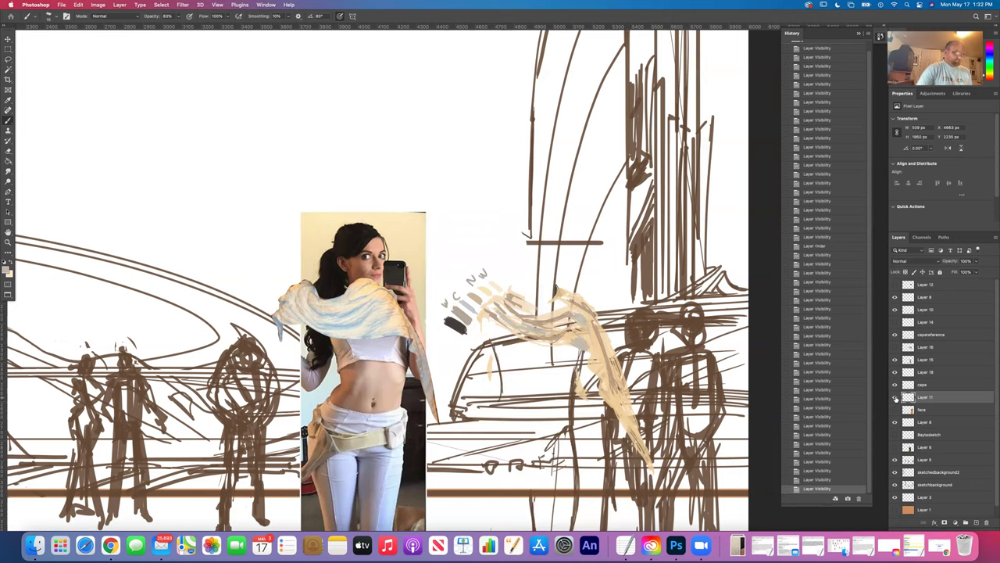
{"action": "left_click", "coordinate": [895, 397]}
{"action": "left_click", "coordinate": [896, 397]}
{"action": "left_click", "coordinate": [896, 410]}
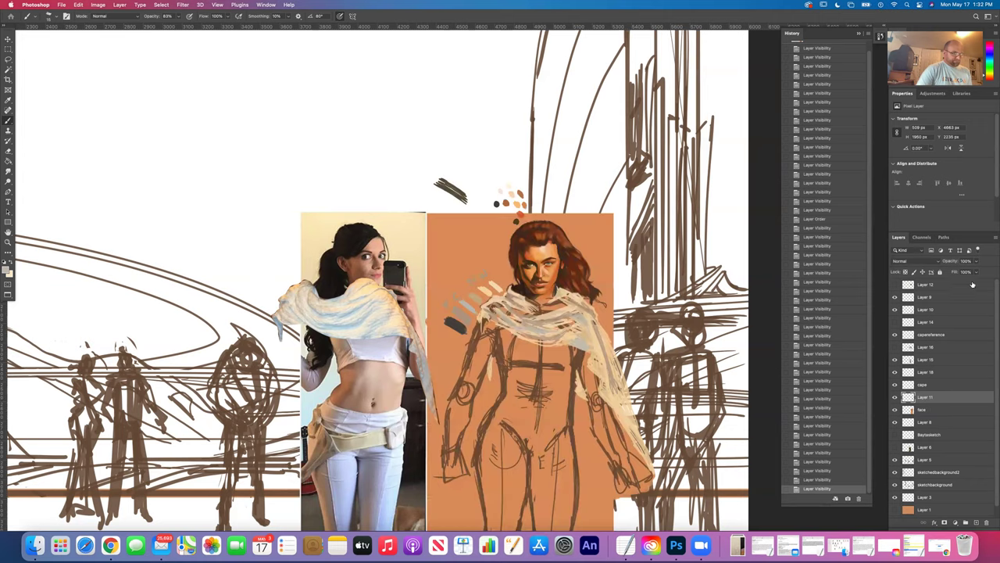
- Merge Layer 11 down into the face layer and check the merged layer by toggling its visibility
{"action": "left_click", "coordinate": [993, 237]}
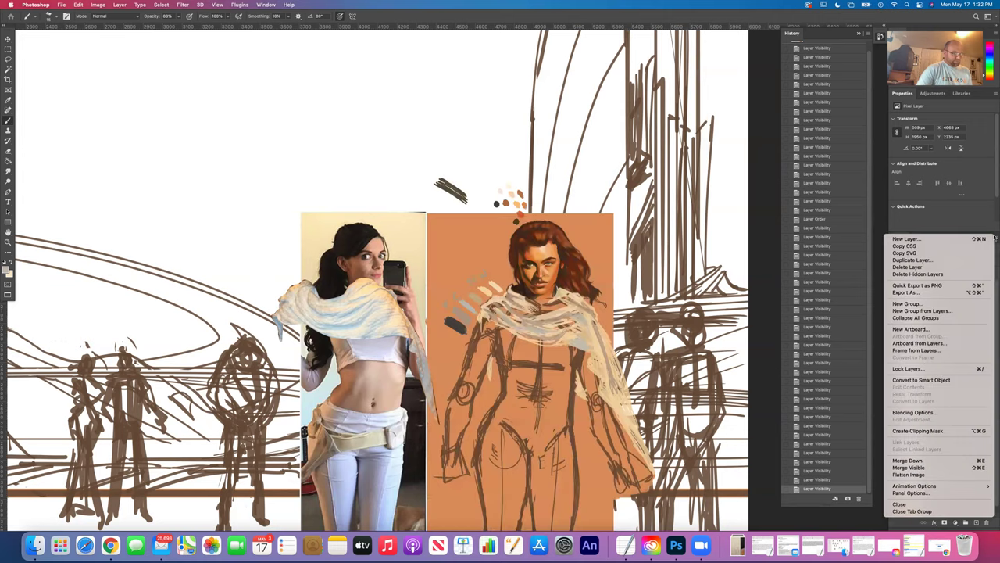
{"action": "left_click", "coordinate": [943, 460]}
{"action": "left_click", "coordinate": [894, 397]}
{"action": "left_click", "coordinate": [894, 397]}
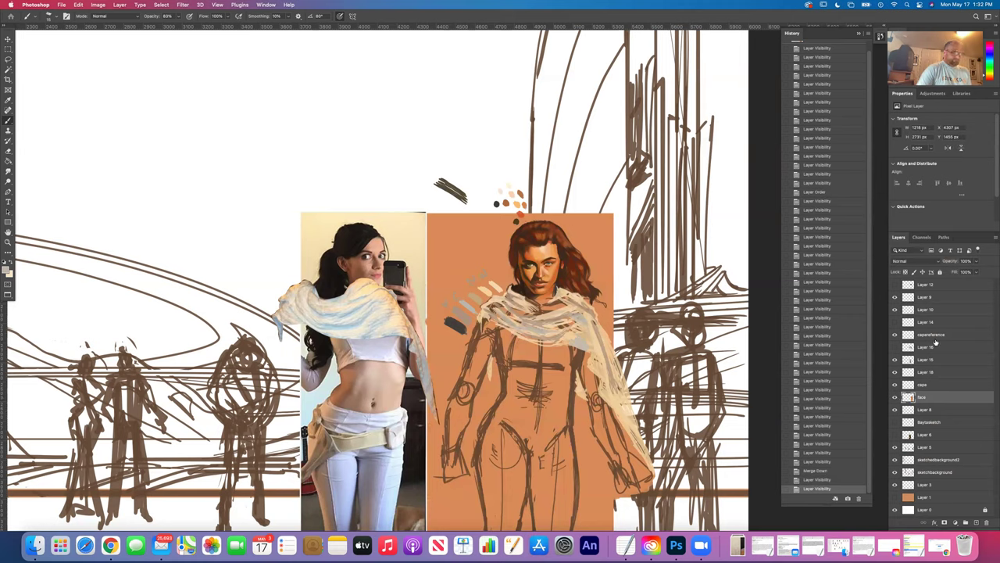
- Move the capereference layer directly above the cape layer, toggling both layers' visibility to check their contents
{"action": "left_click", "coordinate": [930, 388]}
{"action": "left_click", "coordinate": [895, 385]}
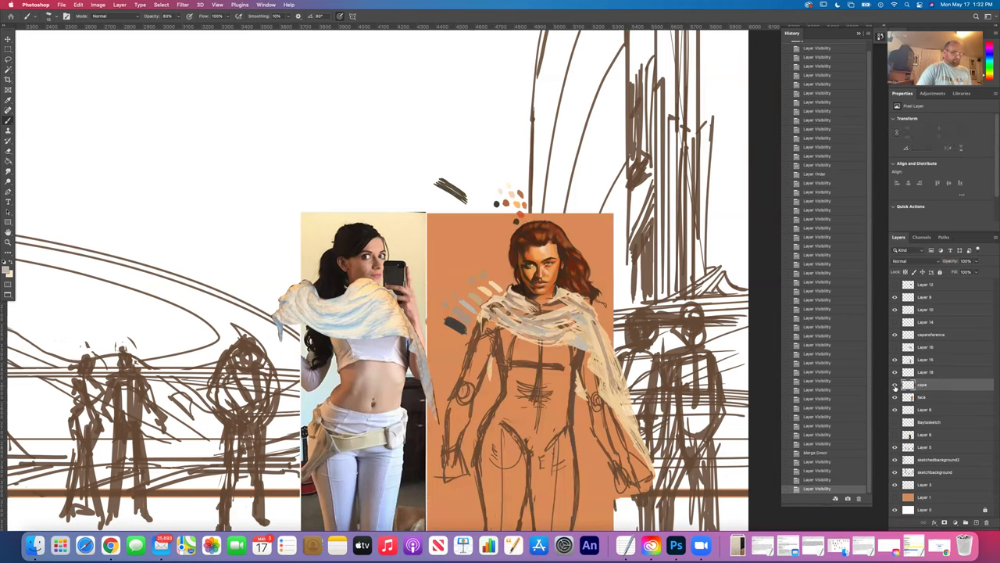
{"action": "left_click", "coordinate": [952, 335]}
{"action": "left_click", "coordinate": [894, 334]}
{"action": "left_click", "coordinate": [894, 334]}
{"action": "left_click_drag", "start_coordinate": [934, 334], "coordinate": [933, 373]}
{"action": "left_click", "coordinate": [896, 372]}
{"action": "left_click", "coordinate": [895, 373]}
{"action": "left_click", "coordinate": [895, 373]}
{"action": "left_click", "coordinate": [896, 373]}
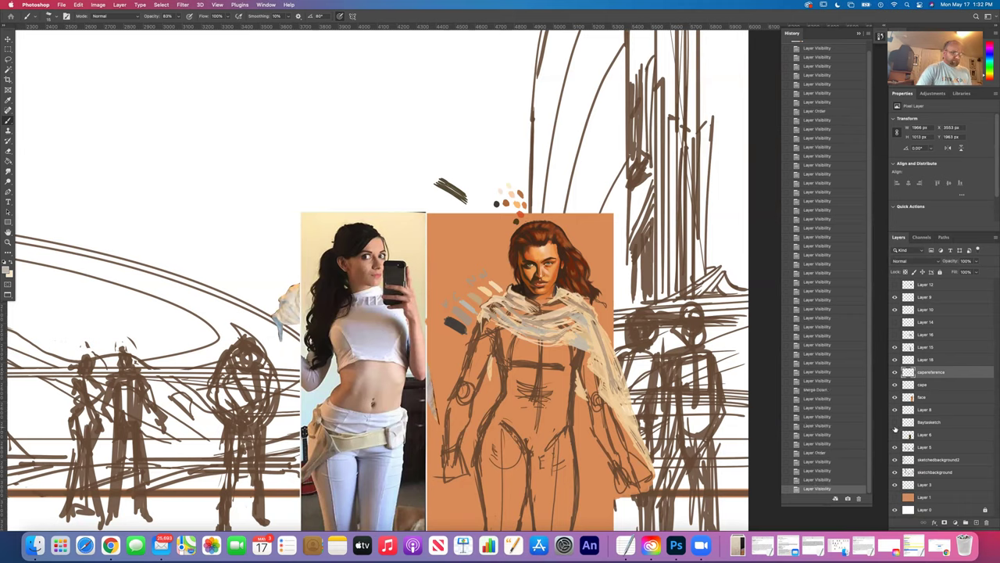
- Hide the photo reference on Layer 15 and toggle the capereference layer to inspect the isolated cape cutout
{"action": "left_click", "coordinate": [895, 347]}
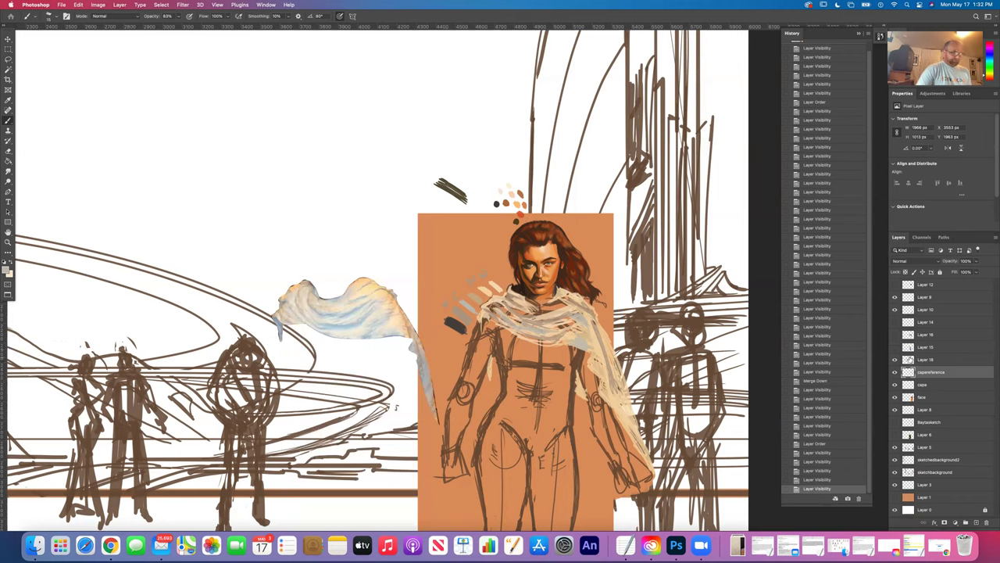
{"action": "left_click", "coordinate": [896, 372]}
{"action": "left_click", "coordinate": [896, 372]}
{"action": "left_click", "coordinate": [896, 372]}
{"action": "left_click", "coordinate": [895, 372]}
{"action": "left_click", "coordinate": [895, 372]}
{"action": "left_click", "coordinate": [895, 372]}
- Merge the capereference layer down into the cape layer, check the result by toggling its visibility, and save the document
{"action": "left_click", "coordinate": [993, 236]}
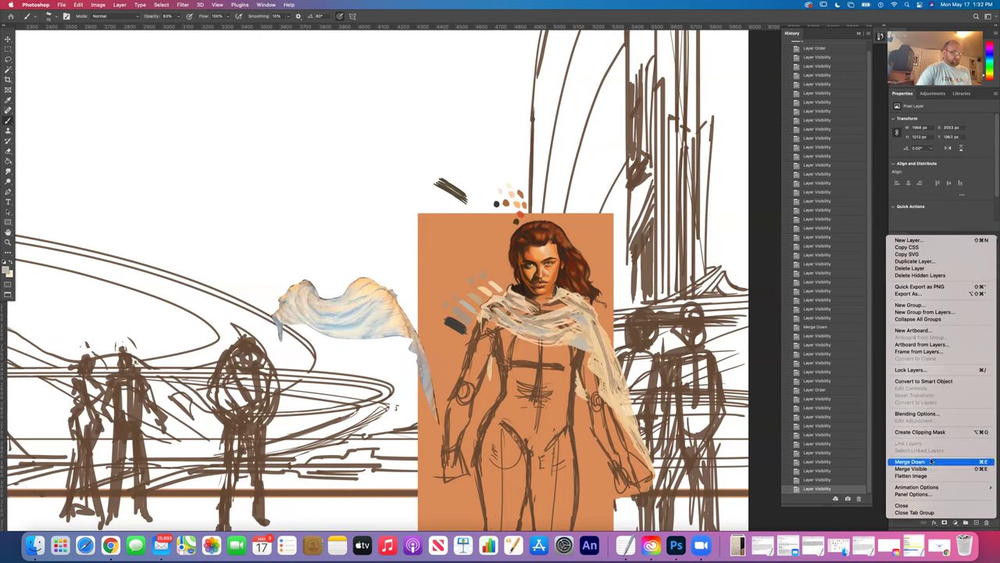
{"action": "left_click", "coordinate": [931, 462]}
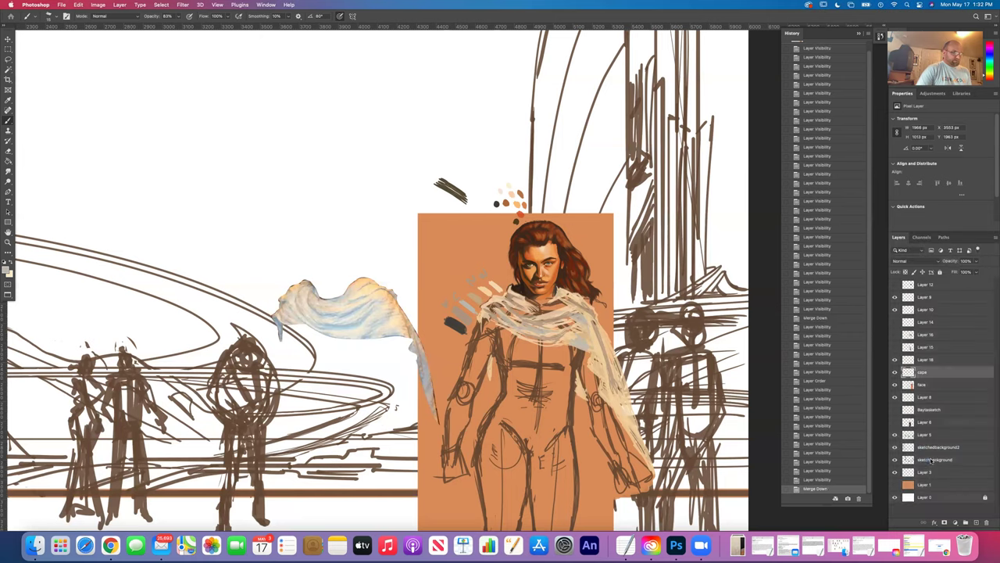
{"action": "left_click", "coordinate": [895, 372]}
{"action": "left_click", "coordinate": [895, 372]}
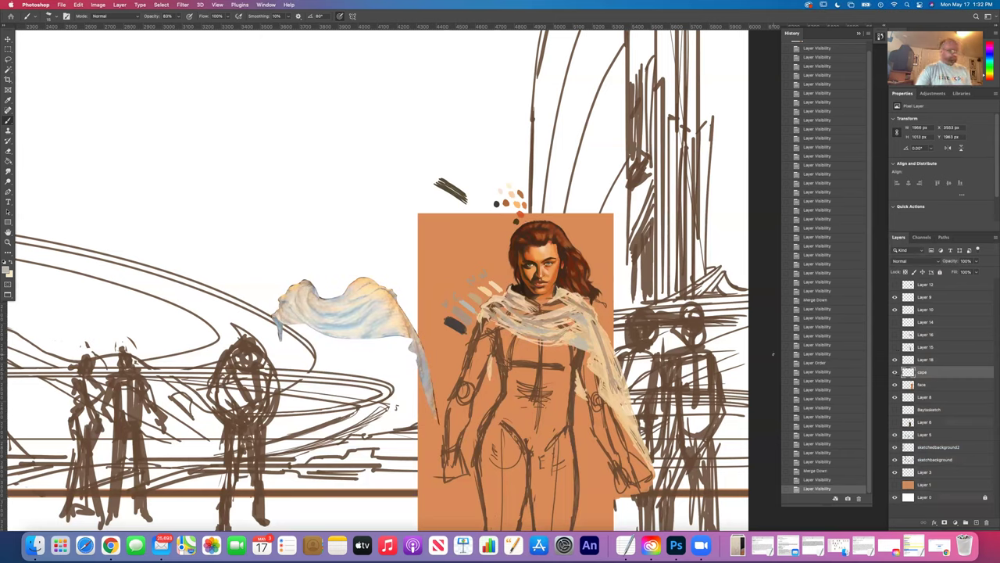
{"action": "scroll", "coordinate": [537, 343], "scroll_direction": "up", "scroll_amount": 5}
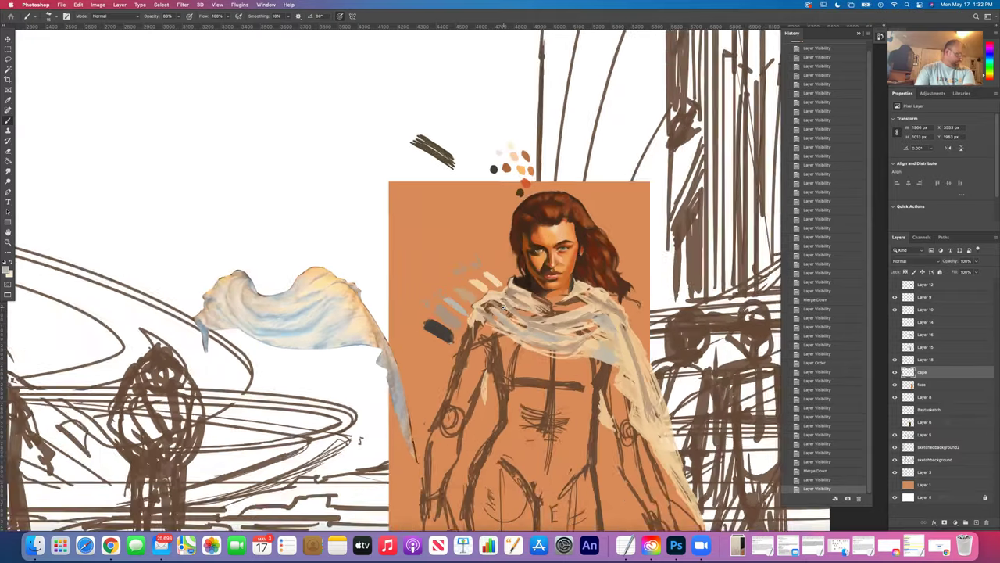
{"action": "key", "text": "super+s"}
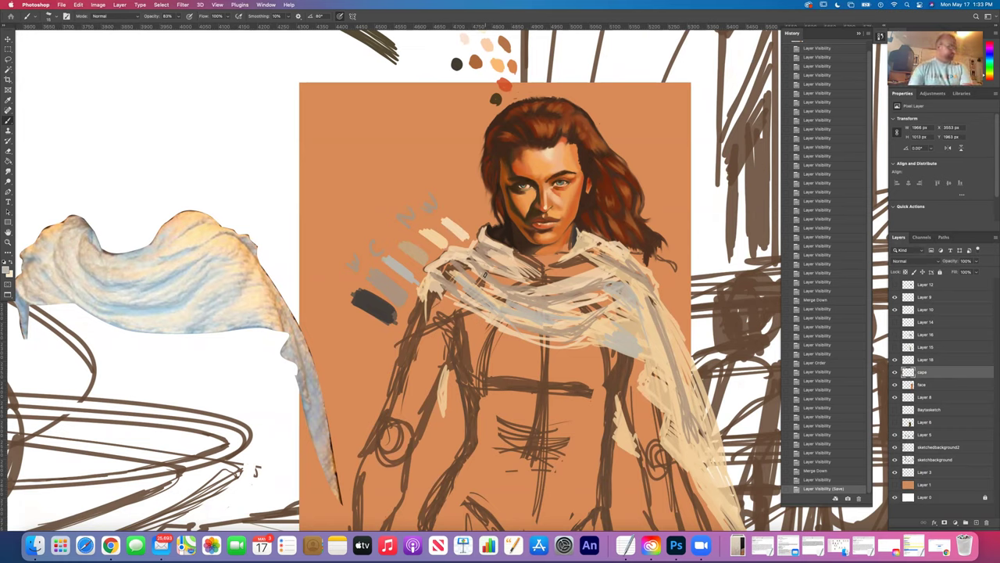
- Brush light grey strokes into the cape's folds across the figure's chest and shoulder on the cape layer
{"action": "scroll", "coordinate": [541, 284], "scroll_direction": "down", "scroll_amount": 1}
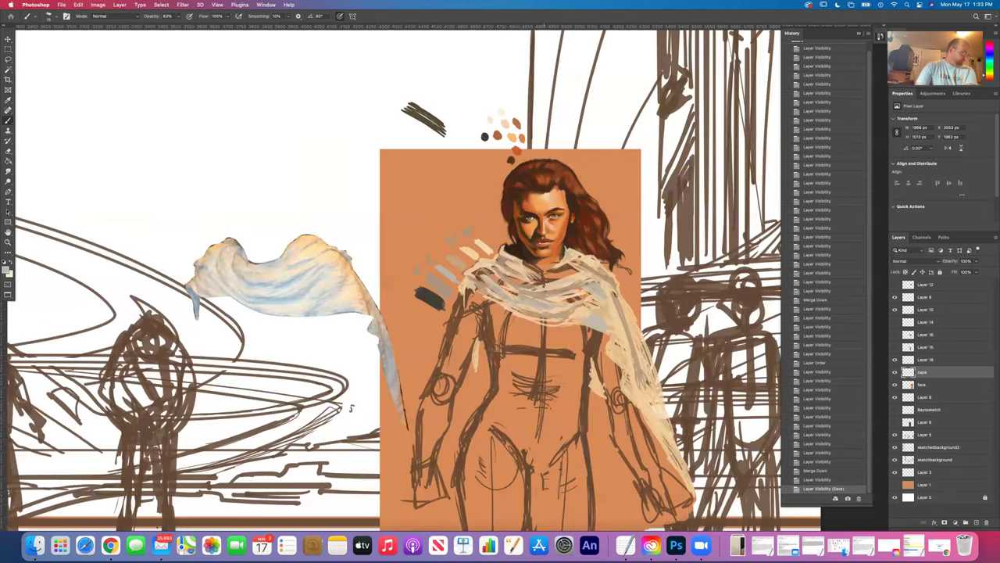
{"action": "key", "text": "i"}
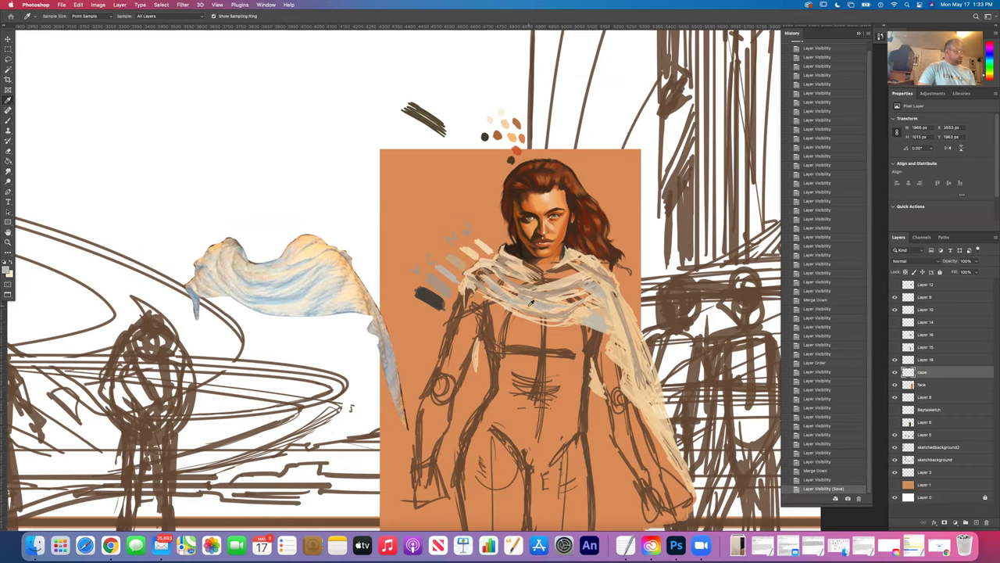
{"action": "left_click", "coordinate": [8, 121]}
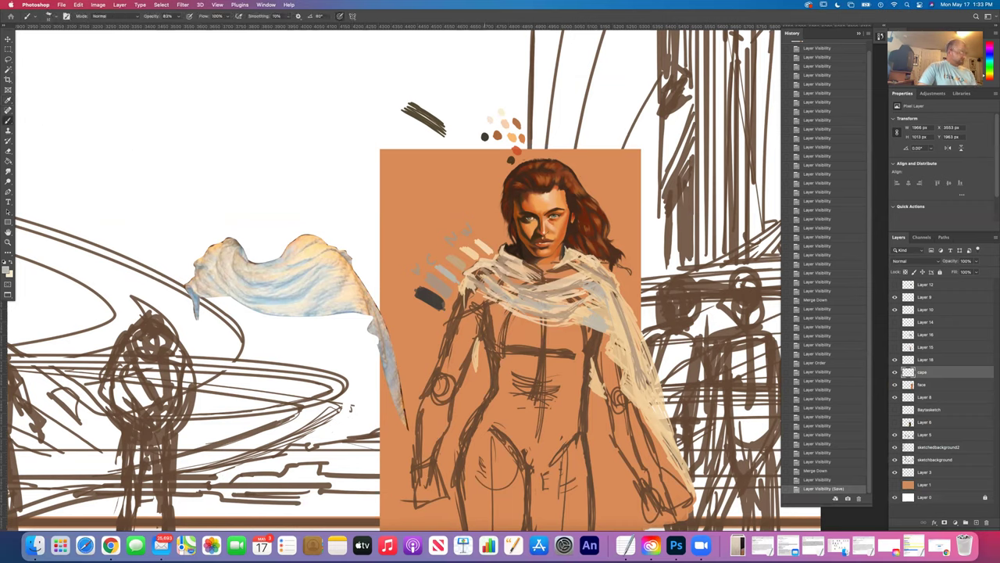
{"action": "left_click", "coordinate": [351, 408]}
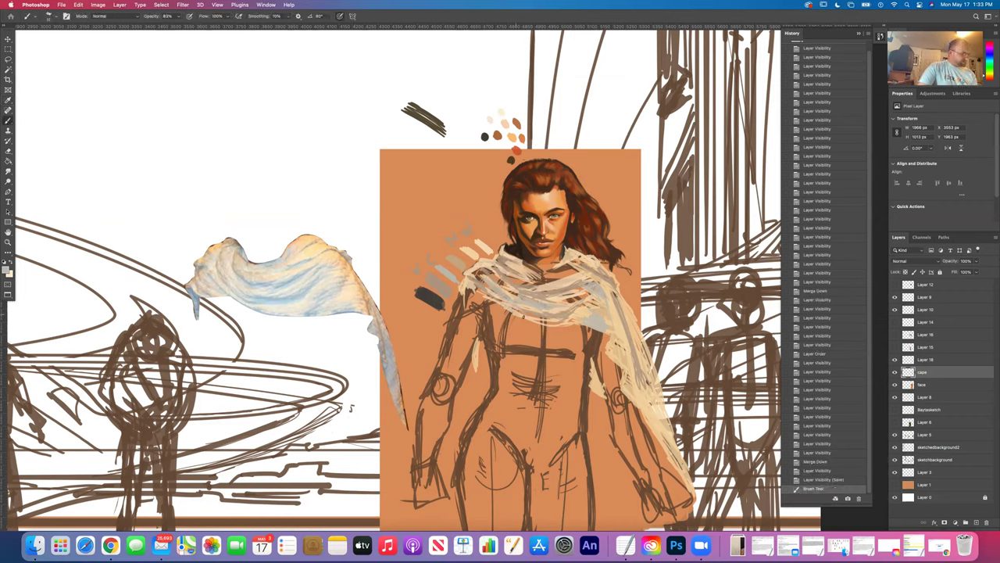
{"action": "left_click", "coordinate": [351, 407]}
{"action": "left_click", "coordinate": [351, 407]}
{"action": "left_click", "coordinate": [351, 407]}
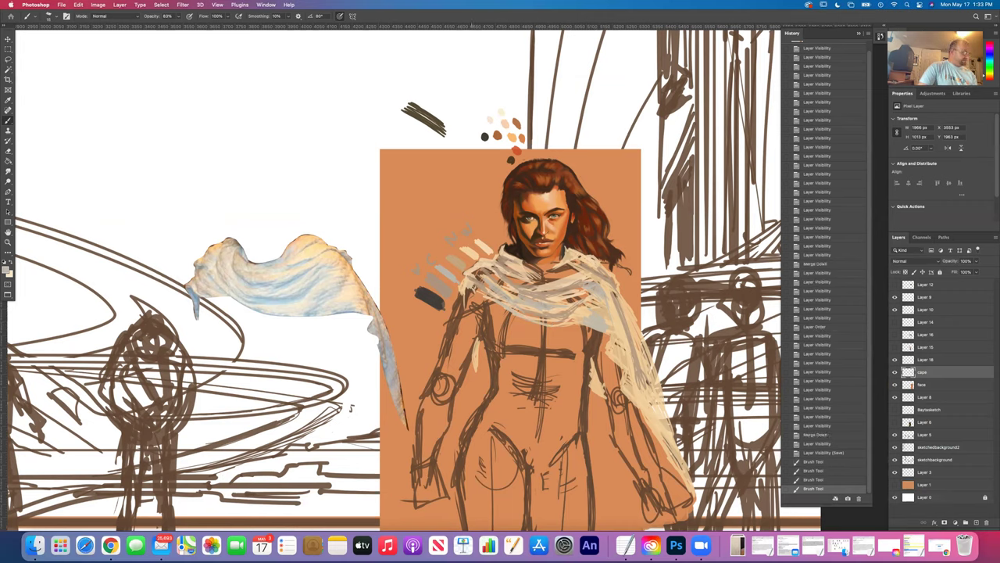
{"action": "left_click", "coordinate": [351, 407]}
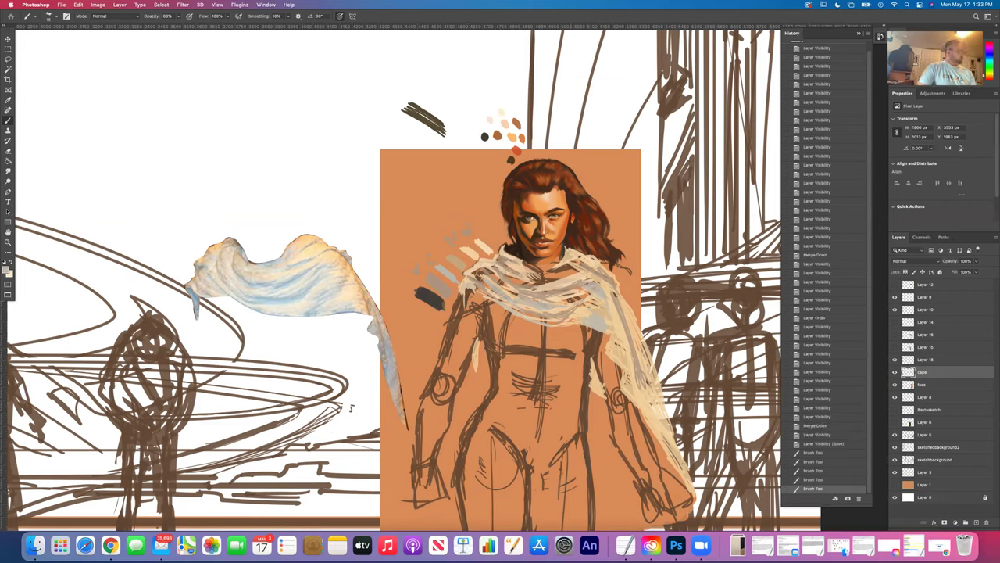
{"action": "mouse_move", "coordinate": [541, 289]}
{"action": "left_mouse_down"}
{"action": "mouse_move", "coordinate": [570, 279]}
{"action": "mouse_move", "coordinate": [540, 290]}
{"action": "left_mouse_up"}
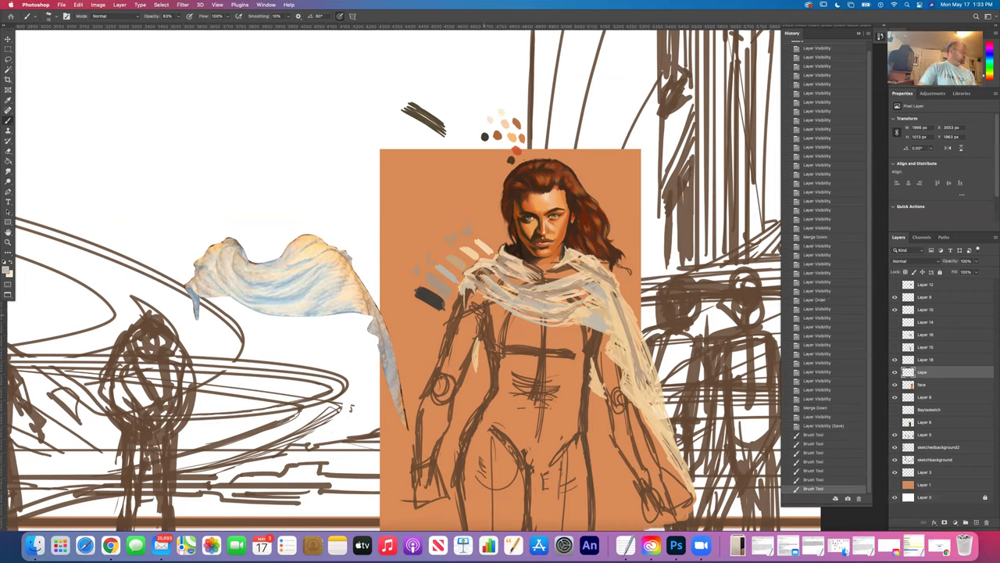
{"action": "mouse_move", "coordinate": [564, 269]}
{"action": "left_mouse_down"}
{"action": "mouse_move", "coordinate": [546, 278]}
{"action": "mouse_move", "coordinate": [557, 272]}
{"action": "left_mouse_up"}
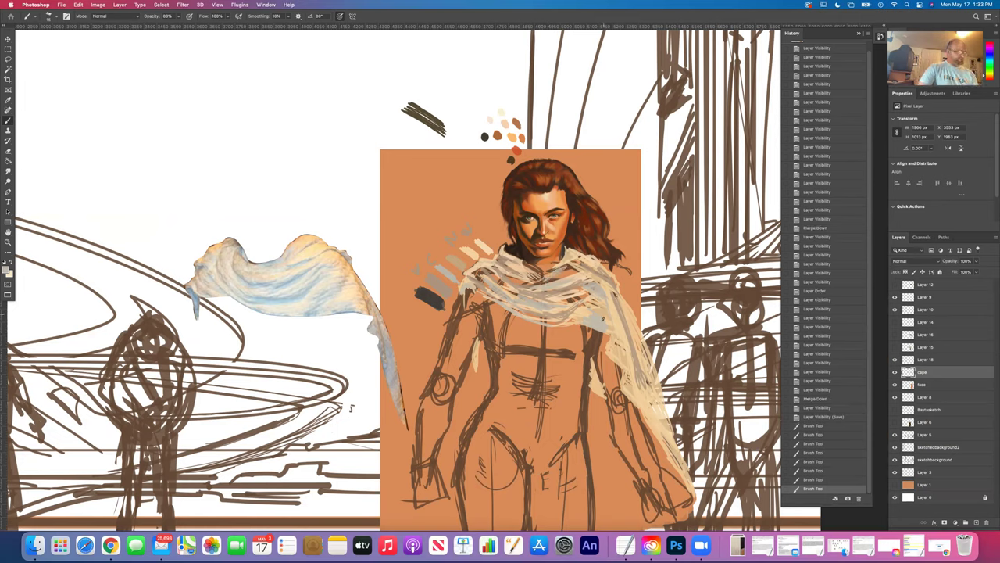
- Brush light grey shading strokes down the folds of the cape hanging beside the figure's arm
{"action": "left_click", "coordinate": [633, 394]}
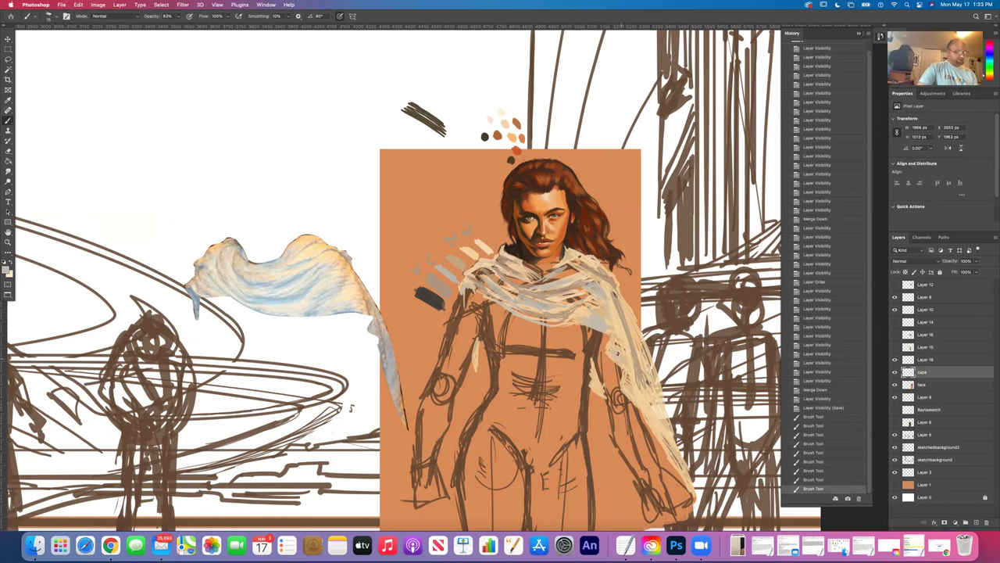
{"action": "left_click", "coordinate": [351, 407]}
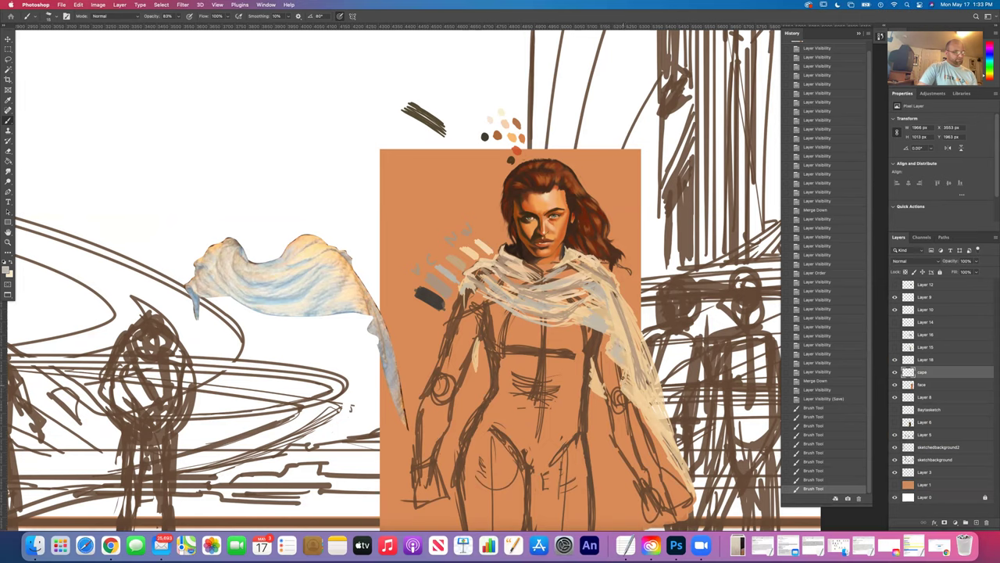
{"action": "left_click", "coordinate": [351, 407]}
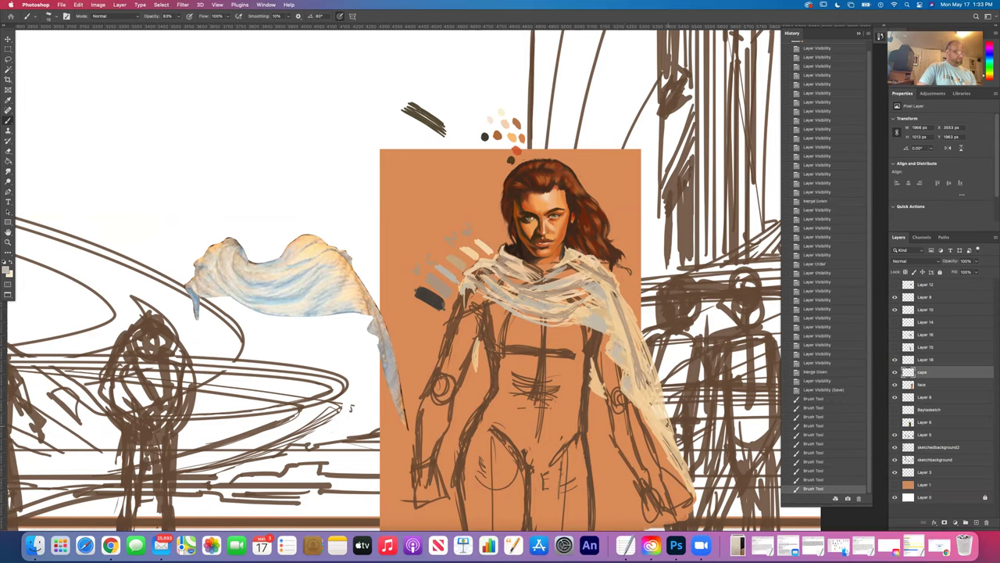
{"action": "left_click", "coordinate": [646, 401]}
{"action": "left_click_drag", "start_coordinate": [652, 411], "coordinate": [658, 415]}
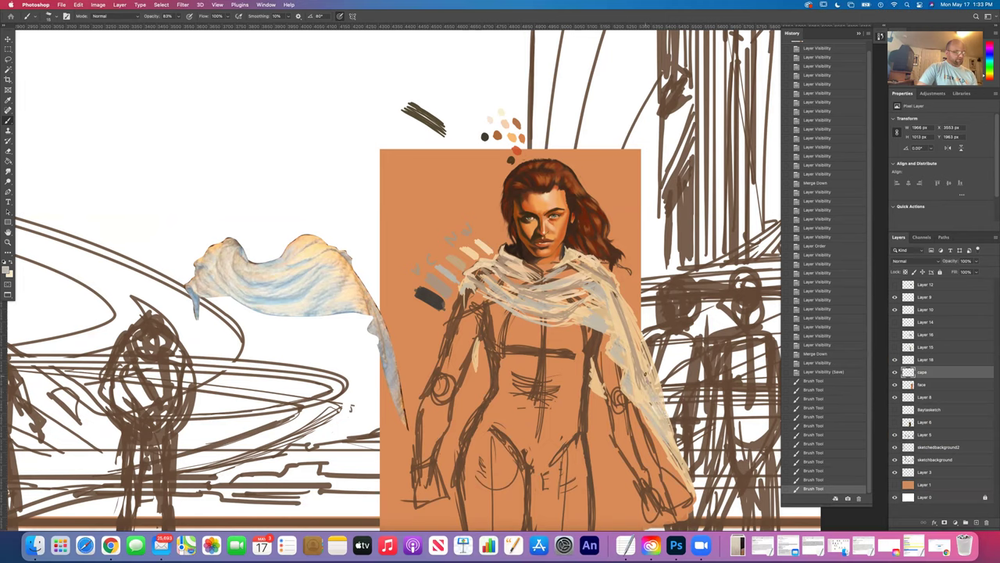
{"action": "left_click", "coordinate": [646, 366]}
{"action": "left_click", "coordinate": [645, 365]}
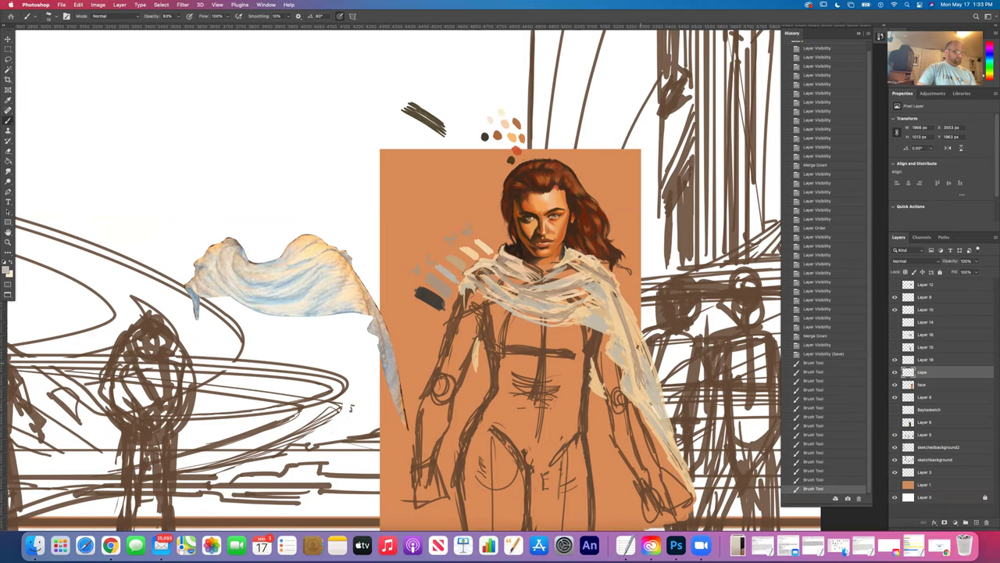
- Brush light grey shading strokes along the folds of the cape hanging over the figure's arm
{"action": "left_click_drag", "start_coordinate": [655, 403], "coordinate": [653, 416]}
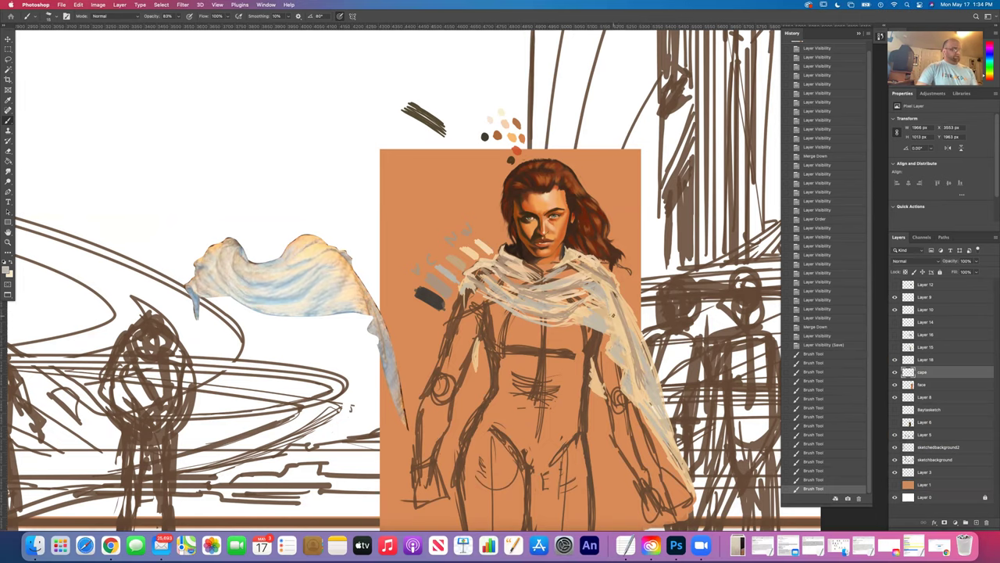
{"action": "left_click_drag", "start_coordinate": [649, 380], "coordinate": [653, 385]}
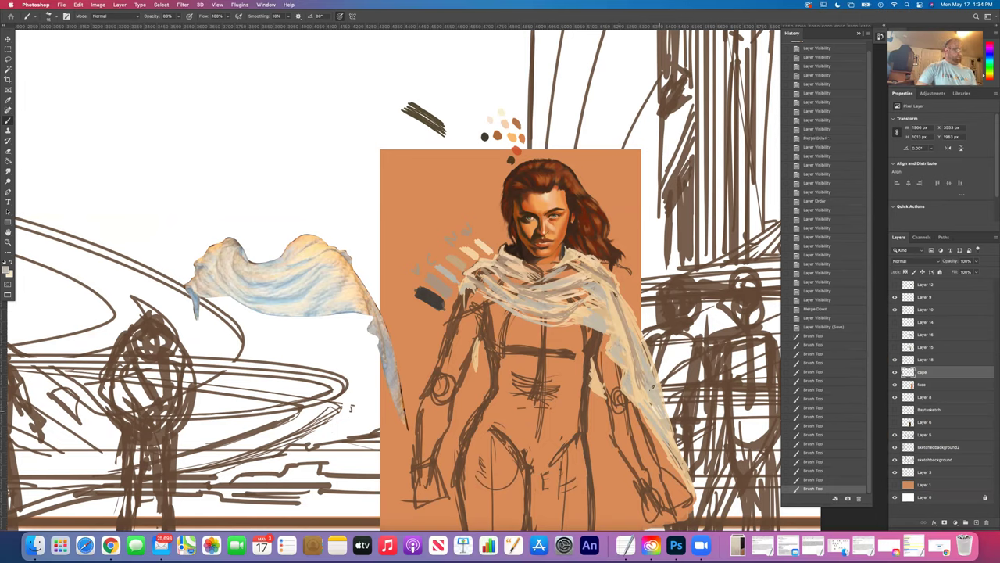
{"action": "left_click_drag", "start_coordinate": [610, 330], "coordinate": [621, 321]}
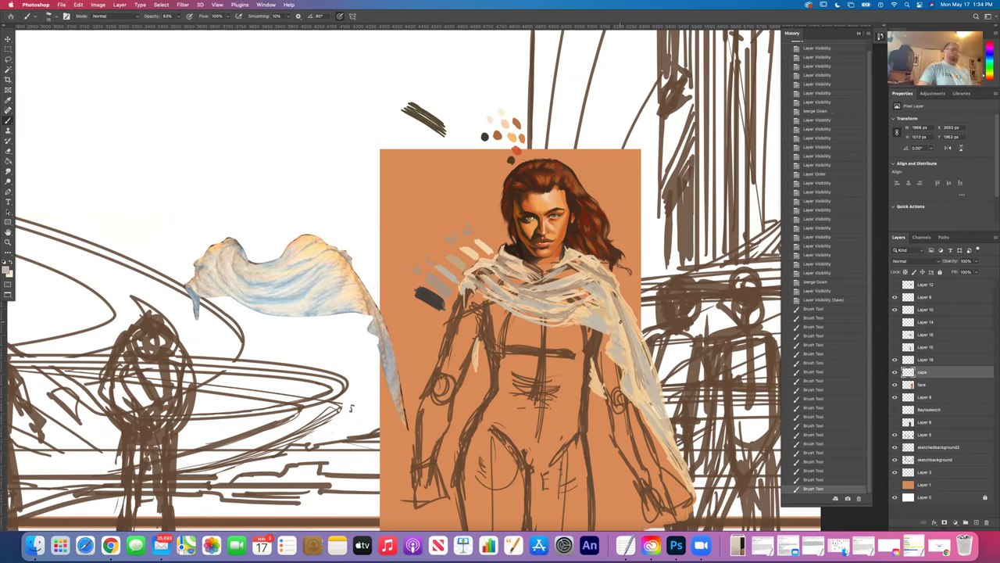
{"action": "left_click_drag", "start_coordinate": [652, 406], "coordinate": [693, 483]}
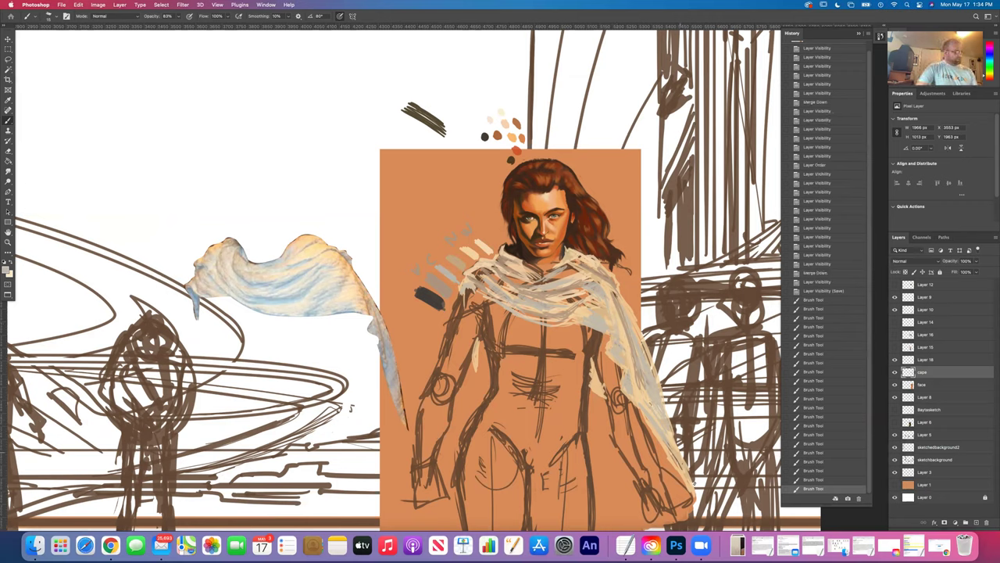
{"action": "left_click_drag", "start_coordinate": [351, 407], "coordinate": [350, 407]}
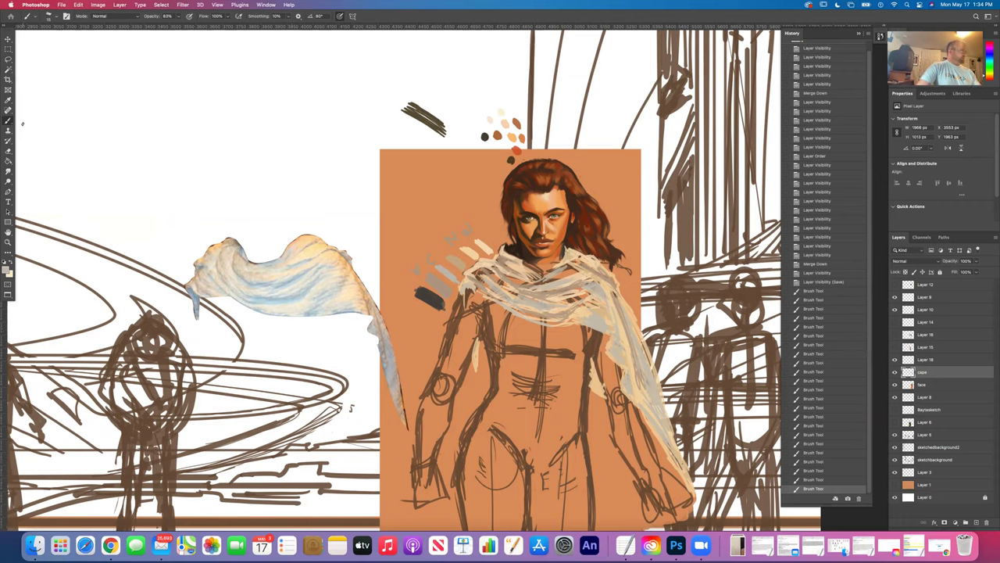
- Sample the cream swatch from the palette beside the cape as the brush colour
{"action": "key", "text": "i"}
{"action": "left_click", "coordinate": [473, 250]}
{"action": "key", "text": "b"}
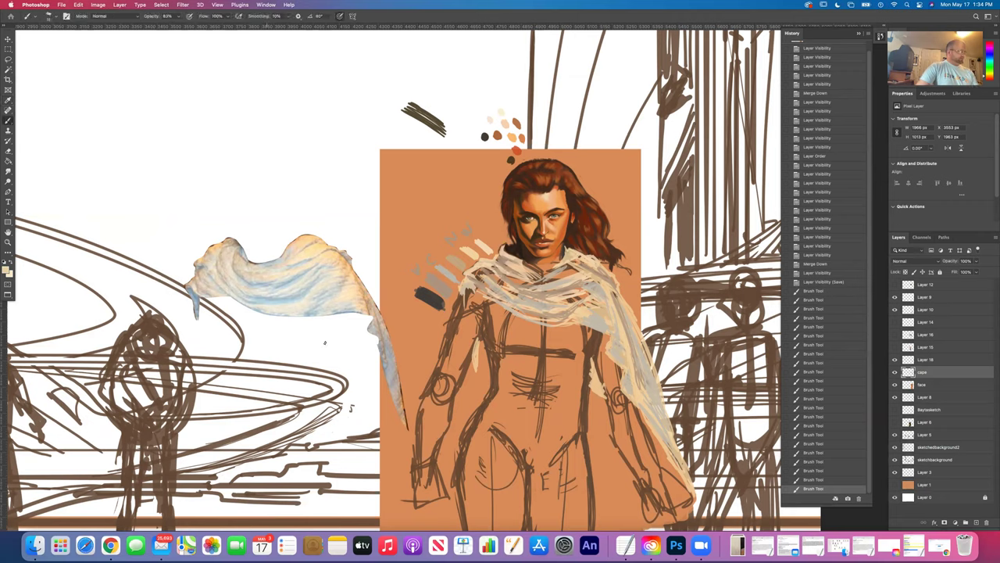
- Shift the cream foreground colour's hue slightly toward orange-red in the Color Picker and return to the Brush tool
{"action": "left_click", "coordinate": [6, 268]}
{"action": "left_click_drag", "start_coordinate": [205, 270], "coordinate": [243, 89]}
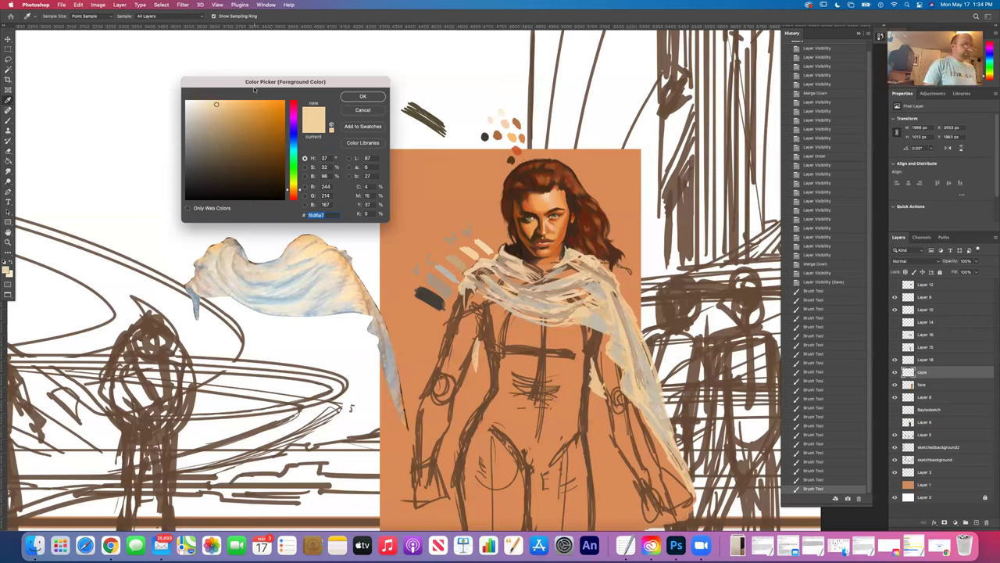
{"action": "mouse_move", "coordinate": [254, 89]}
{"action": "left_mouse_down"}
{"action": "mouse_move", "coordinate": [236, 136]}
{"action": "mouse_move", "coordinate": [283, 98]}
{"action": "mouse_move", "coordinate": [243, 102]}
{"action": "left_mouse_up"}
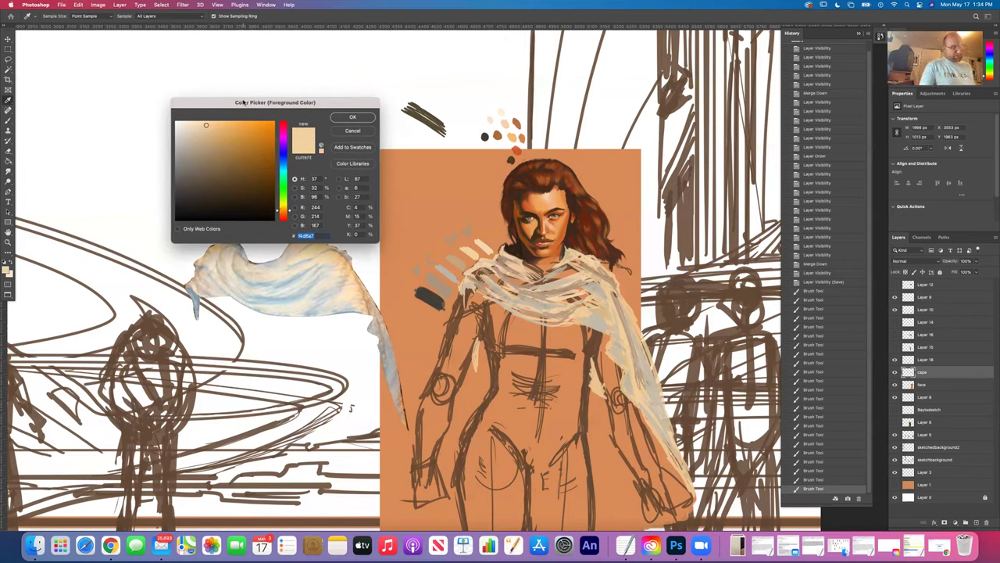
{"action": "left_click_drag", "start_coordinate": [243, 102], "coordinate": [226, 116]}
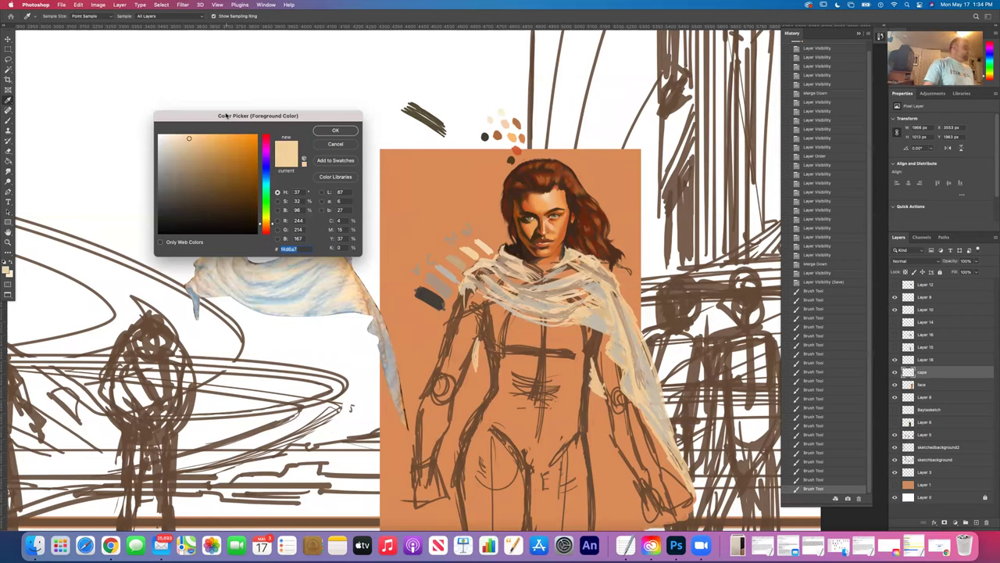
{"action": "left_click_drag", "start_coordinate": [209, 115], "coordinate": [184, 87]}
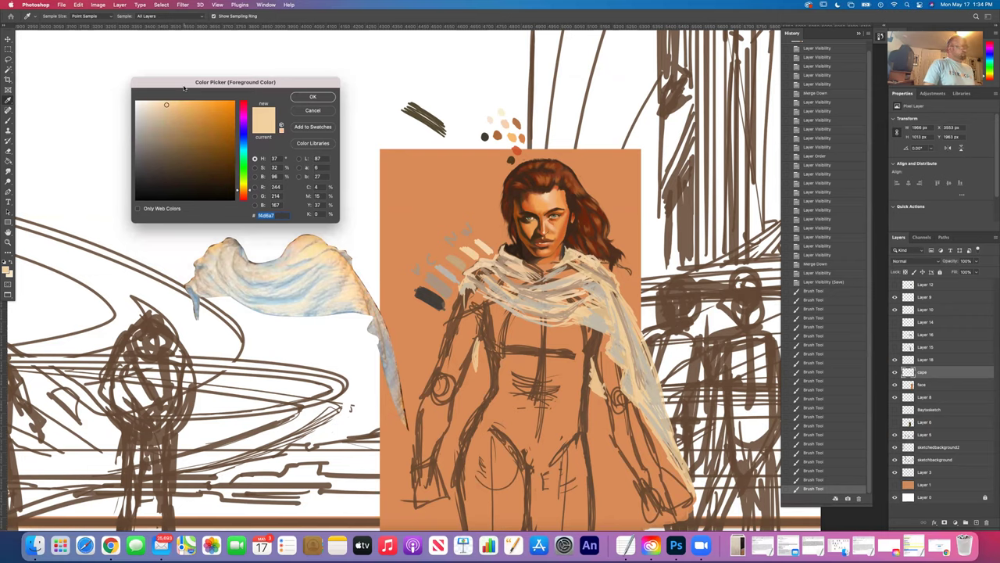
{"action": "left_click_drag", "start_coordinate": [195, 84], "coordinate": [176, 91]}
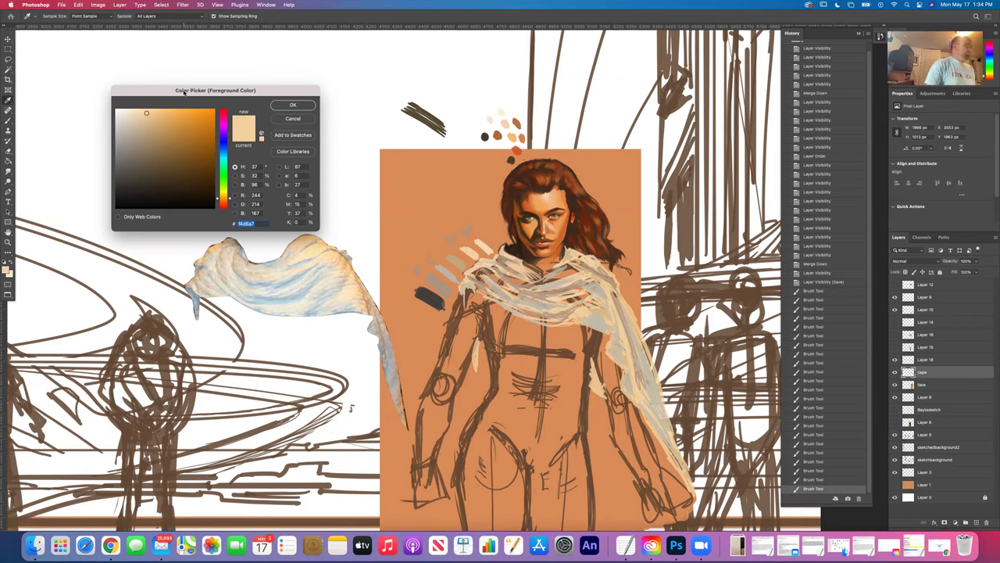
{"action": "left_click_drag", "start_coordinate": [185, 91], "coordinate": [220, 83]}
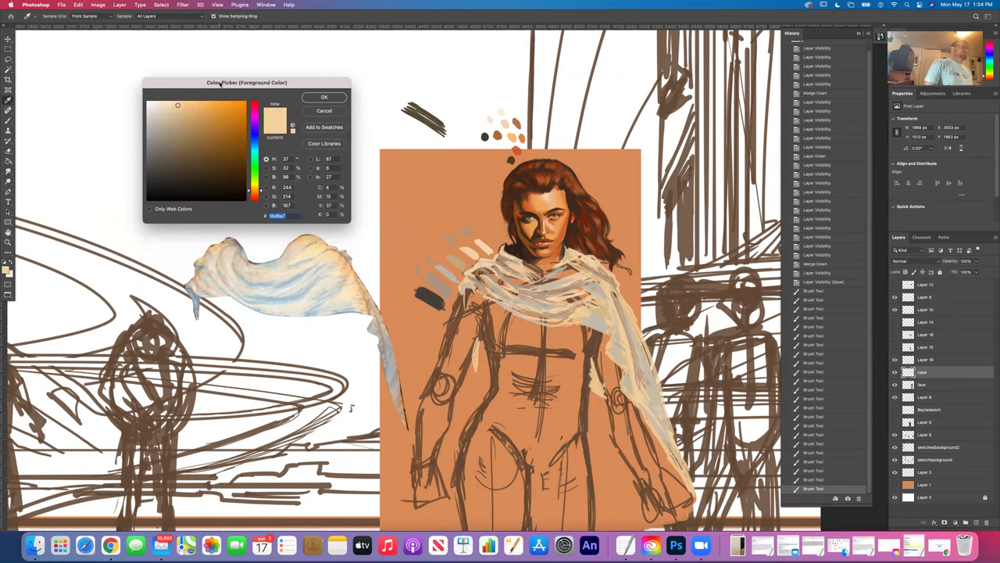
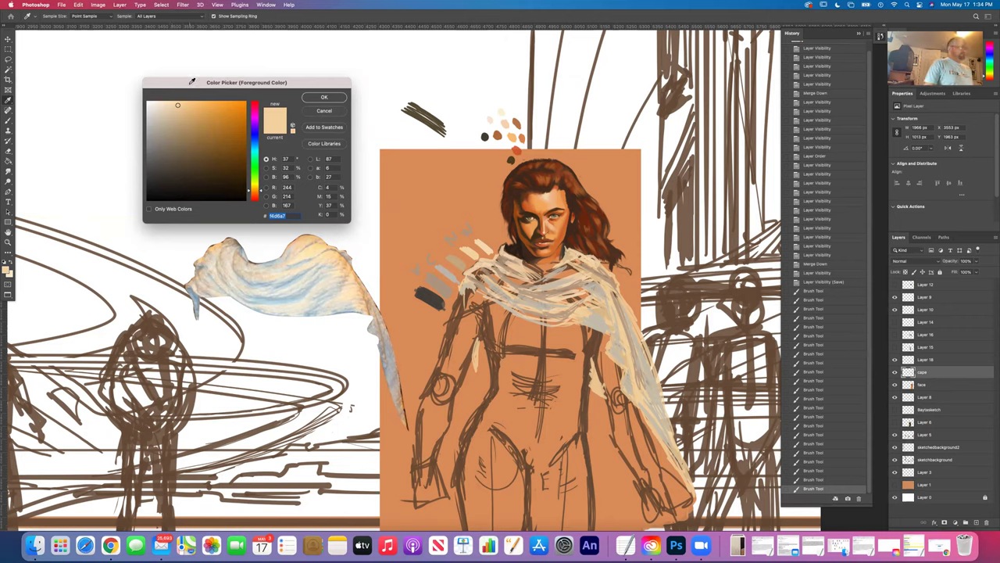
{"action": "left_click_drag", "start_coordinate": [192, 81], "coordinate": [203, 113]}
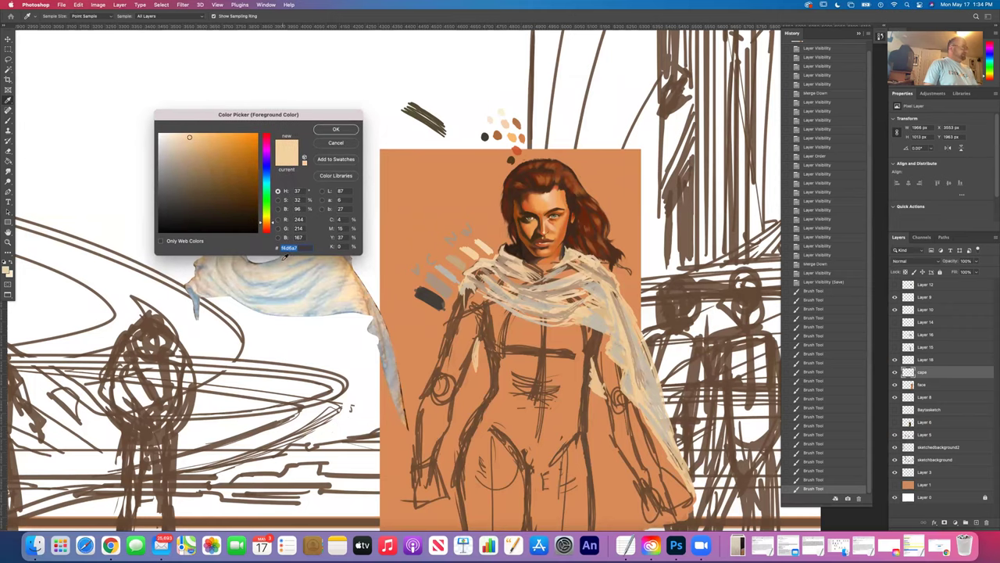
{"action": "left_click_drag", "start_coordinate": [223, 115], "coordinate": [197, 89]}
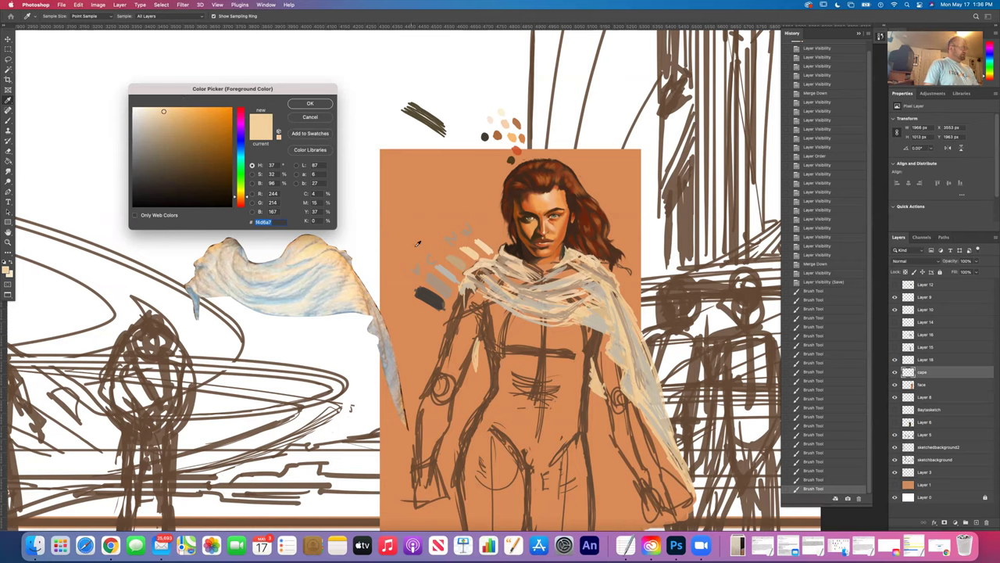
{"action": "left_click", "coordinate": [236, 197]}
{"action": "mouse_move", "coordinate": [236, 196]}
{"action": "left_mouse_down"}
{"action": "mouse_move", "coordinate": [237, 109]}
{"action": "mouse_move", "coordinate": [235, 199]}
{"action": "left_mouse_up"}
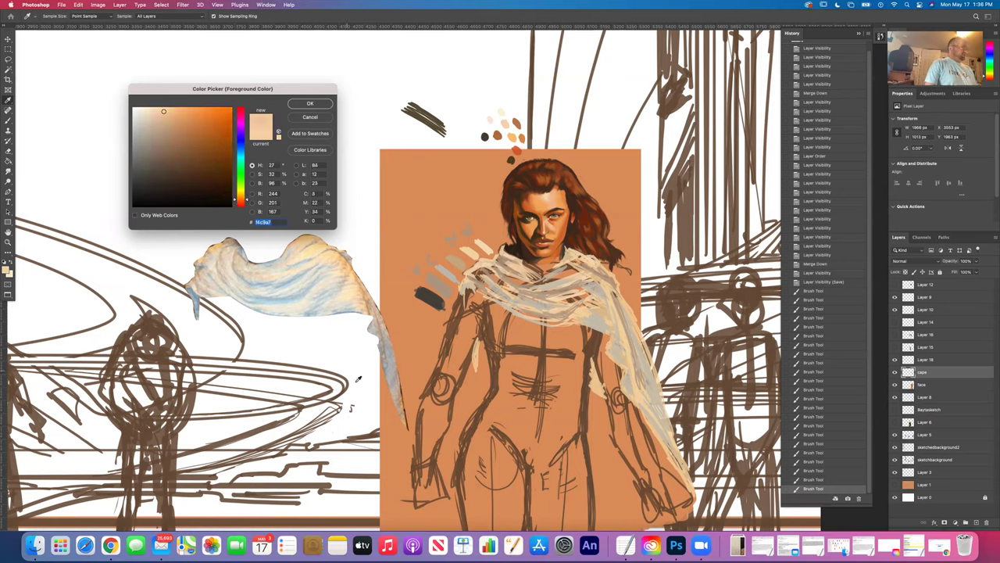
{"action": "left_click_drag", "start_coordinate": [235, 200], "coordinate": [235, 202]}
{"action": "key", "text": "Return"}
{"action": "key", "text": "i"}
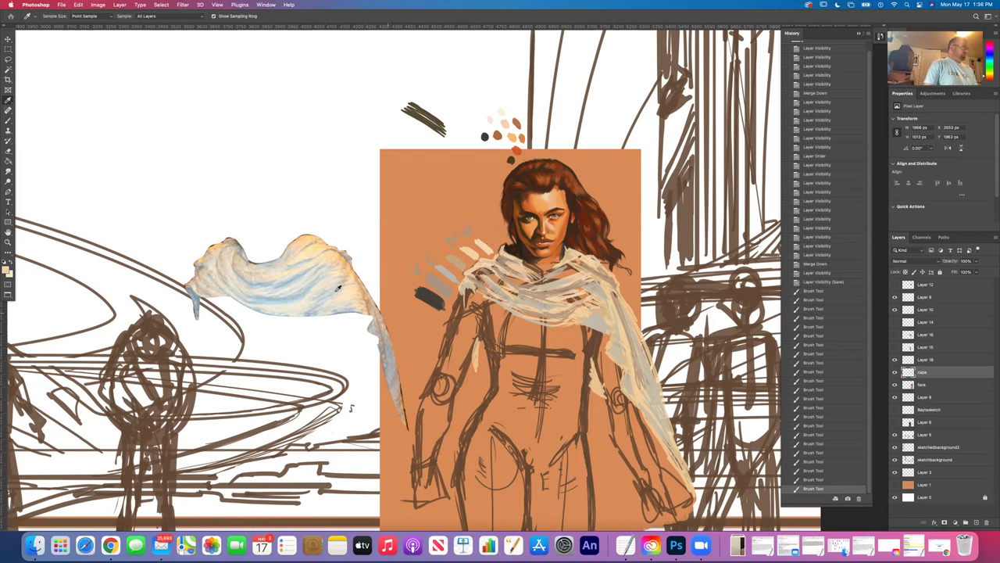
{"action": "key", "text": "b"}
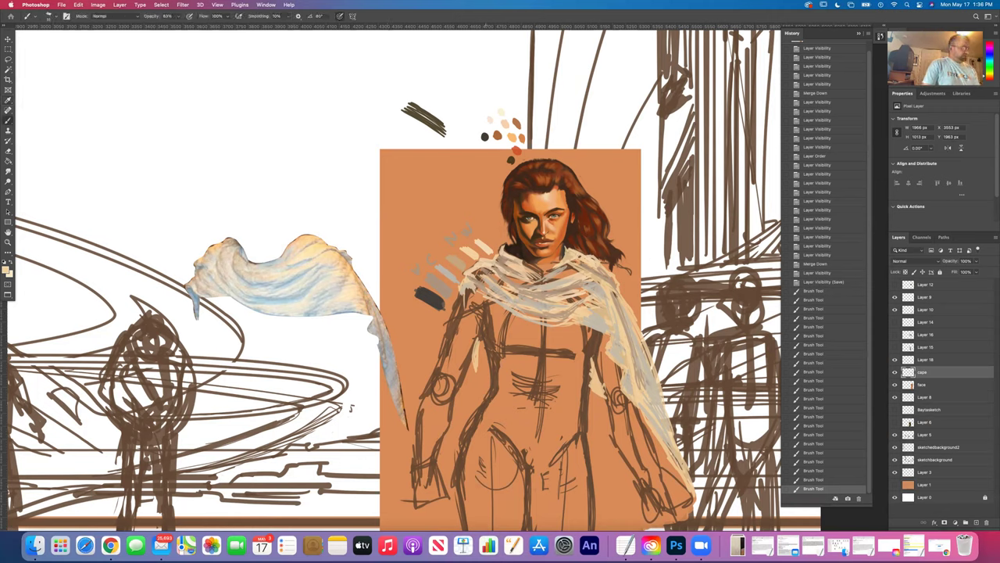
- Paint cream highlight strokes on the scarf from the shoulder beside the swatches across the chest and up toward the neck
{"action": "left_click", "coordinate": [351, 407]}
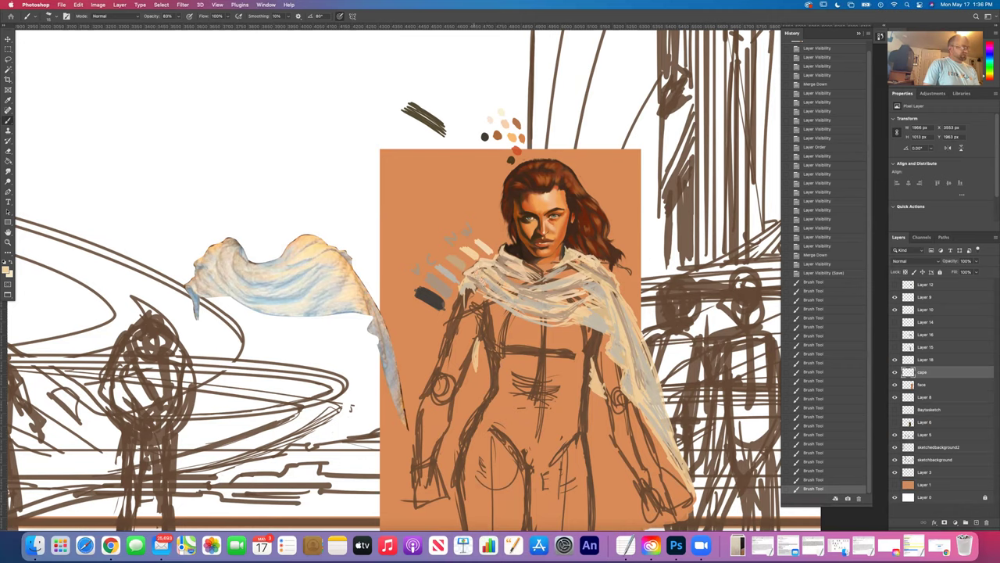
{"action": "left_click", "coordinate": [479, 283]}
{"action": "mouse_move", "coordinate": [473, 286]}
{"action": "left_mouse_down"}
{"action": "mouse_move", "coordinate": [499, 302]}
{"action": "mouse_move", "coordinate": [533, 281]}
{"action": "mouse_move", "coordinate": [533, 262]}
{"action": "mouse_move", "coordinate": [539, 272]}
{"action": "mouse_move", "coordinate": [504, 298]}
{"action": "mouse_move", "coordinate": [547, 321]}
{"action": "left_mouse_up"}
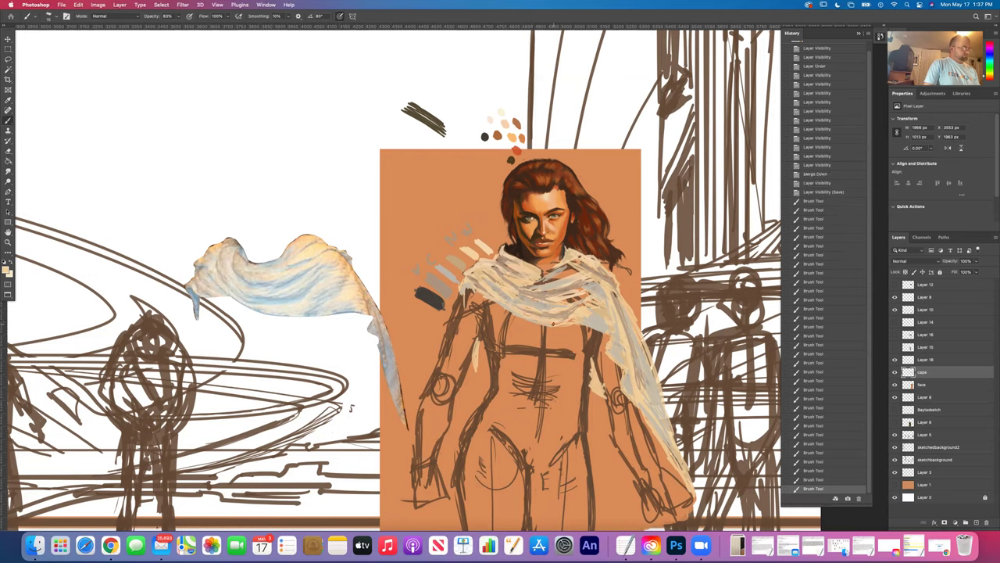
{"action": "left_click", "coordinate": [547, 320]}
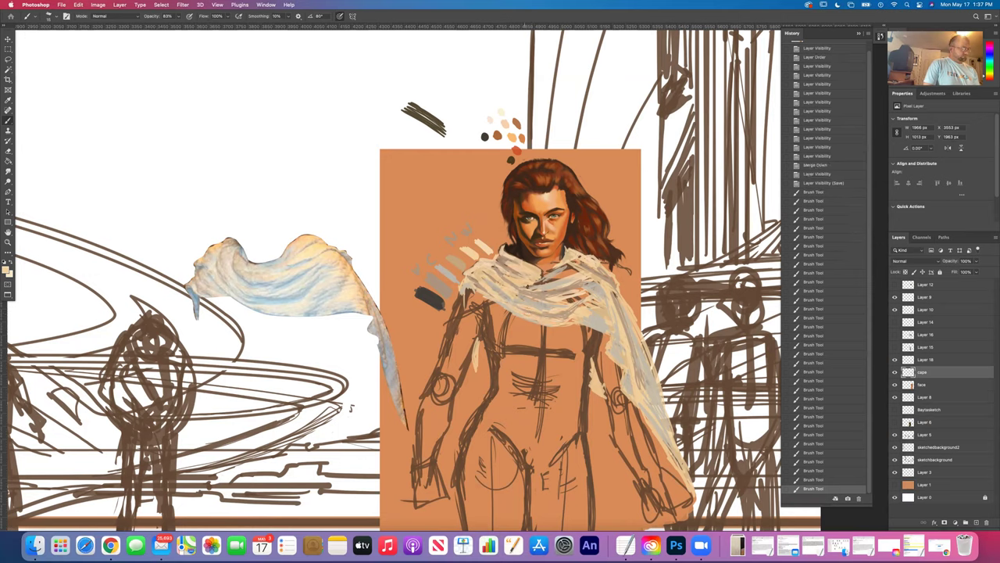
{"action": "left_click", "coordinate": [561, 278]}
{"action": "left_click", "coordinate": [559, 274]}
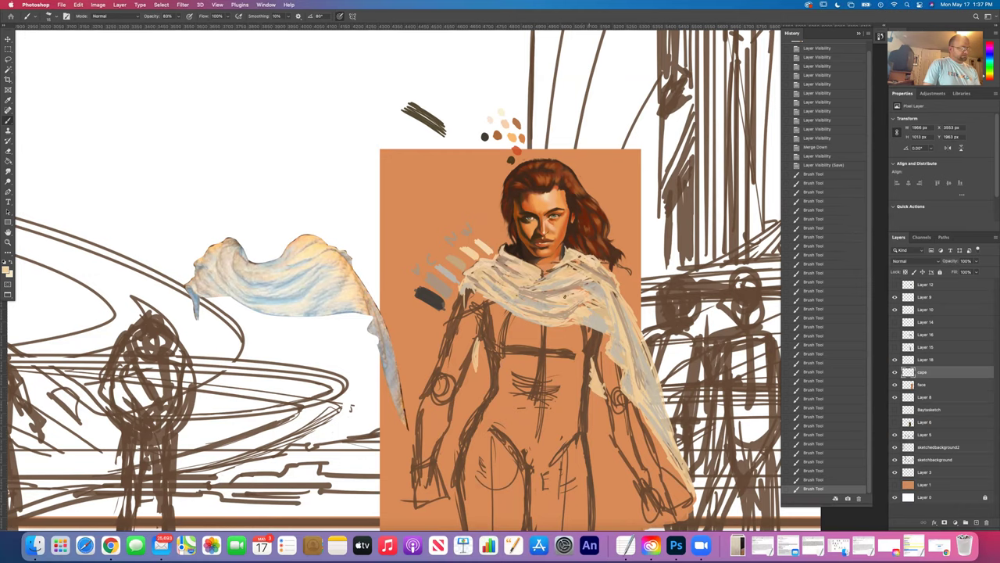
- Fill the remaining gaps in the scarf with cream strokes around the far shoulder and the lower chest folds
{"action": "left_click", "coordinate": [565, 295]}
{"action": "left_click", "coordinate": [578, 262]}
{"action": "left_click", "coordinate": [578, 263]}
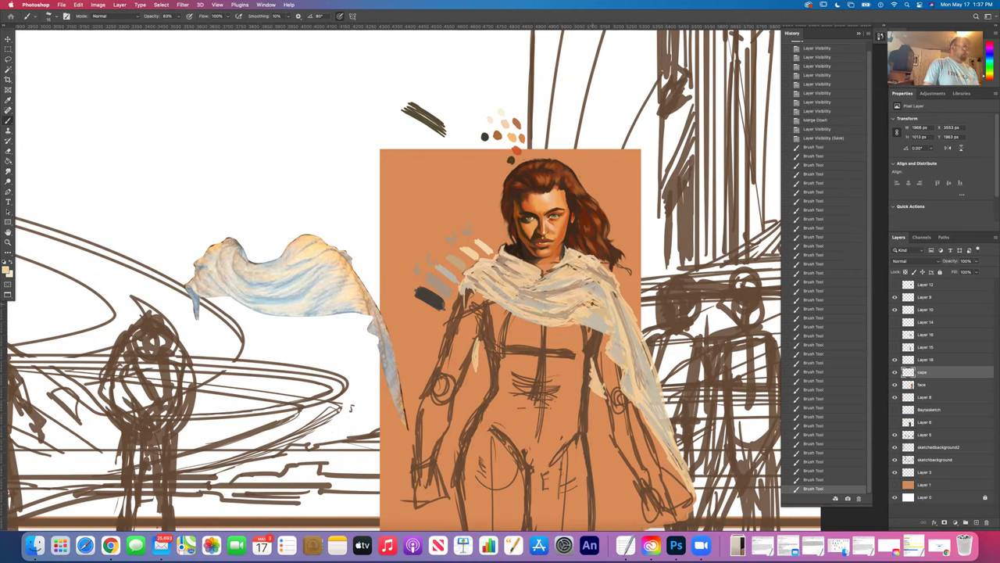
{"action": "left_click", "coordinate": [578, 305]}
{"action": "left_click", "coordinate": [559, 301]}
{"action": "left_click", "coordinate": [527, 316]}
{"action": "left_click", "coordinate": [529, 311]}
{"action": "left_click", "coordinate": [526, 312]}
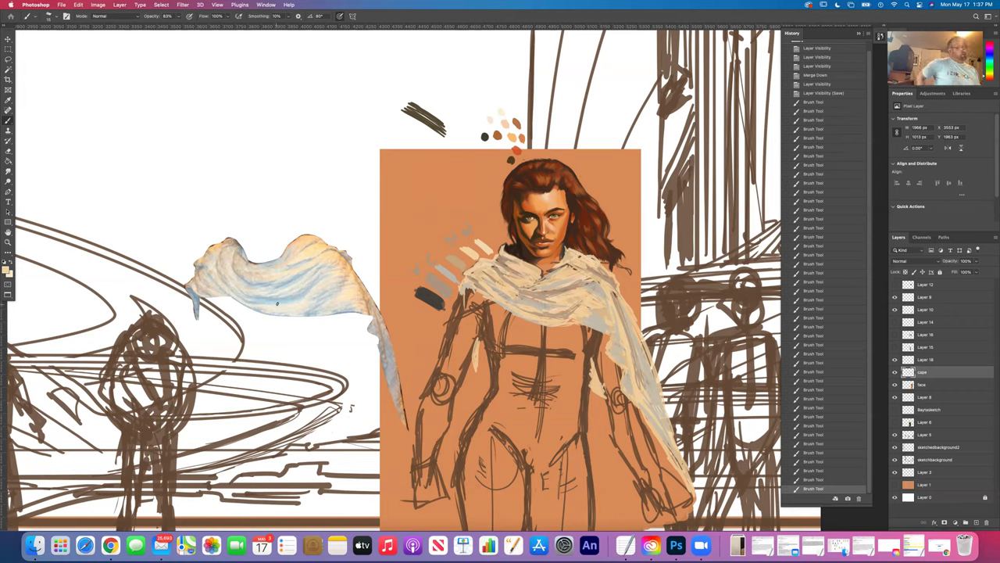
- Sample the dark charcoal swatch and brush shadow strokes under the neck along the scarf's upper edge
{"action": "left_click", "coordinate": [7, 100]}
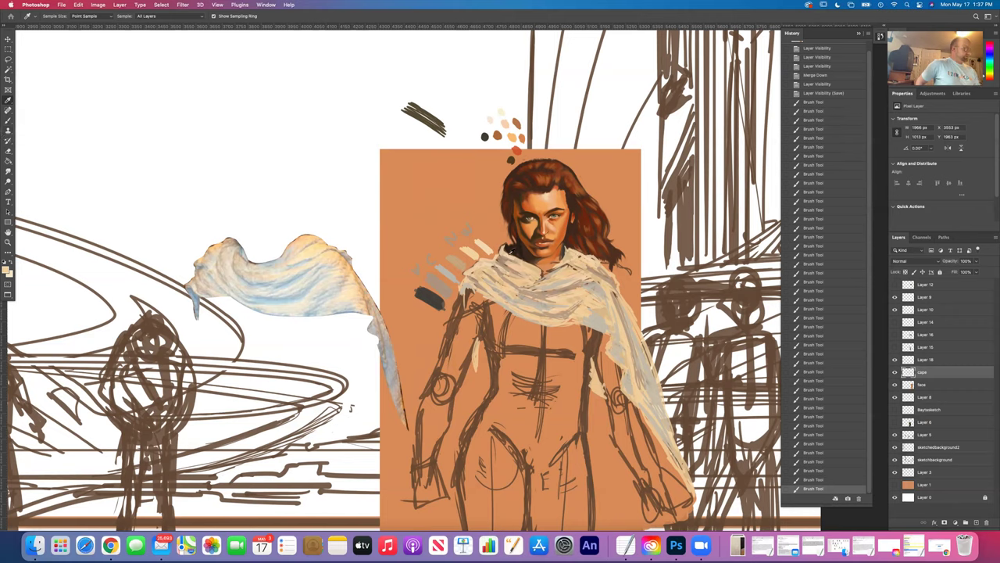
{"action": "left_click", "coordinate": [426, 294]}
{"action": "left_click", "coordinate": [8, 119]}
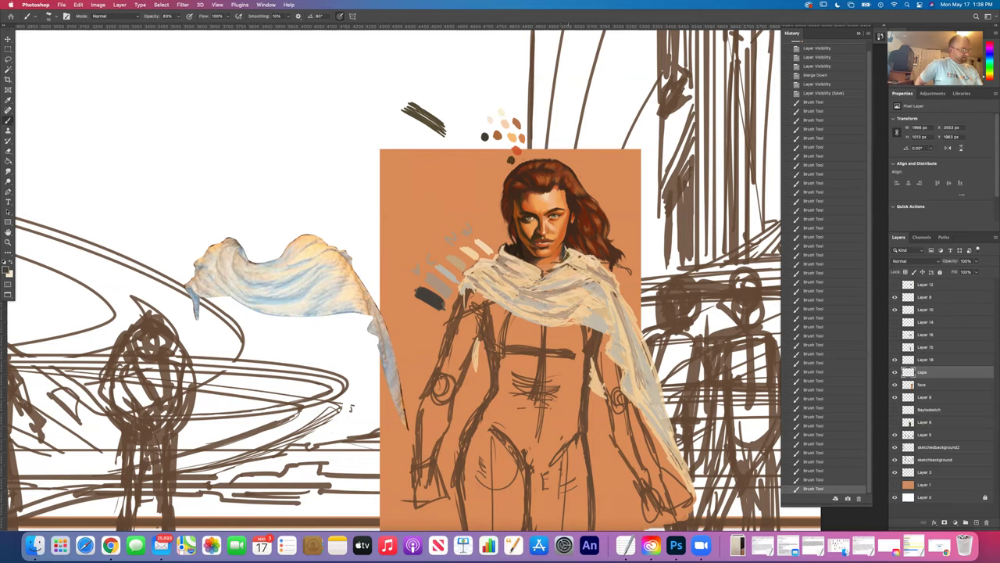
{"action": "left_click", "coordinate": [568, 254]}
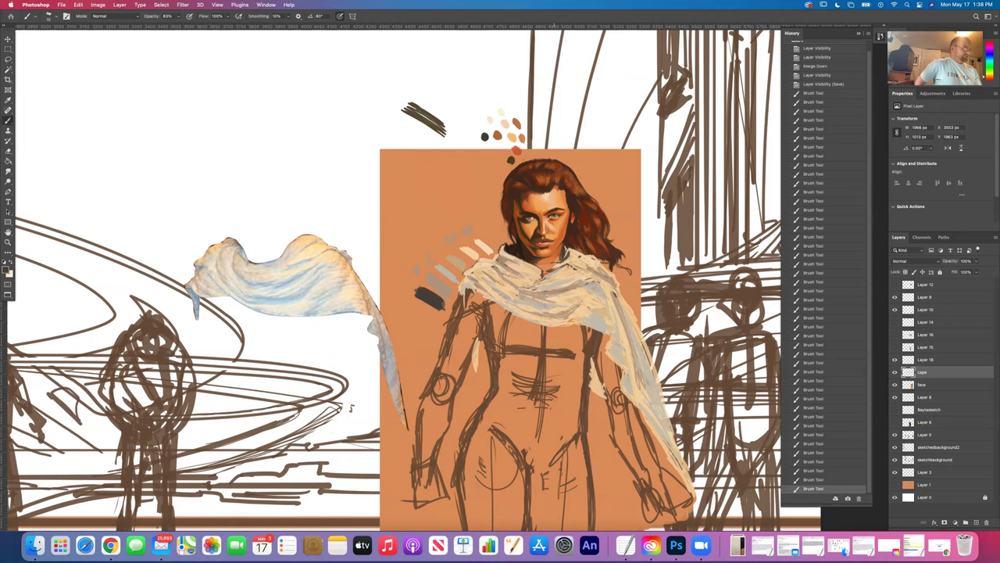
{"action": "left_click", "coordinate": [559, 262]}
{"action": "left_click_drag", "start_coordinate": [559, 263], "coordinate": [556, 266]}
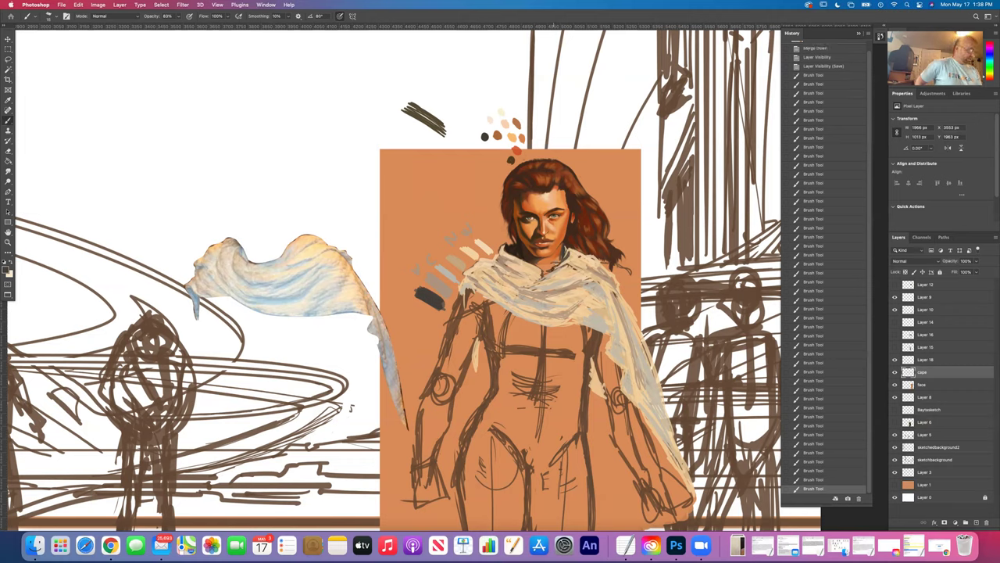
{"action": "left_click", "coordinate": [527, 271]}
{"action": "left_click", "coordinate": [527, 271]}
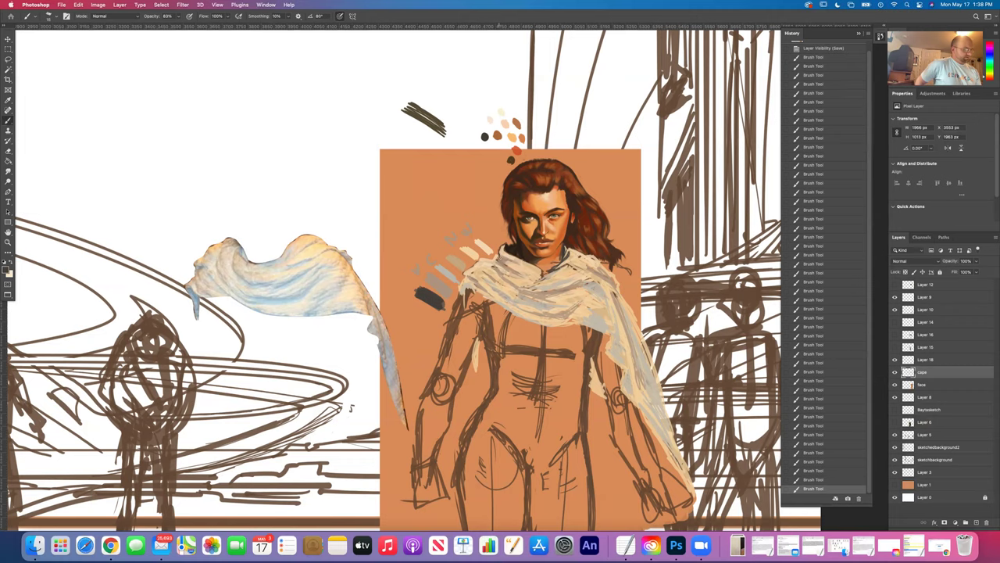
{"action": "left_click", "coordinate": [527, 271]}
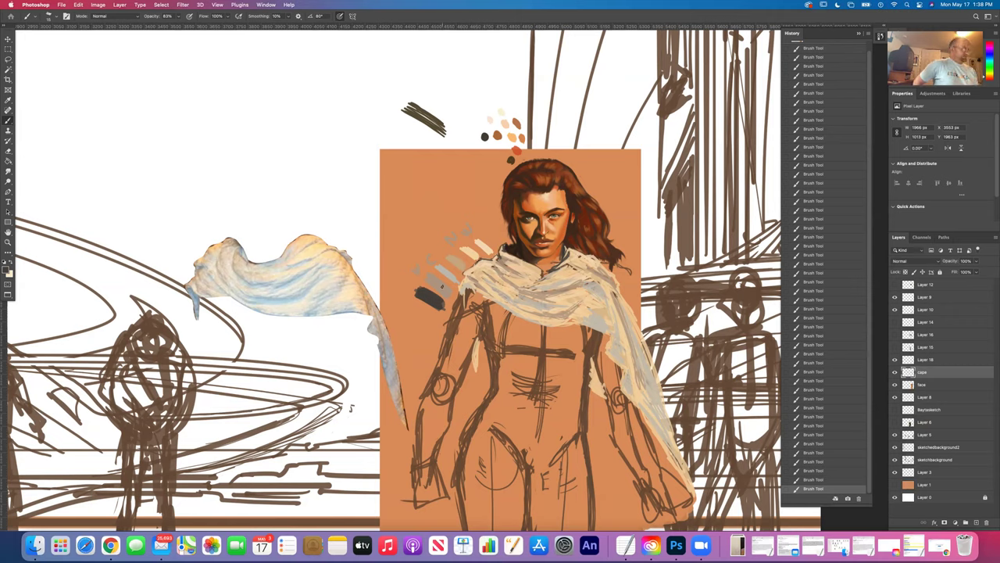
- Undo the most recent dark strokes at the scarf's neckline
{"action": "key", "text": "super+z"}
{"action": "key", "text": "super+z"}
{"action": "key", "text": "super+z"}
{"action": "key", "text": "super+z"}
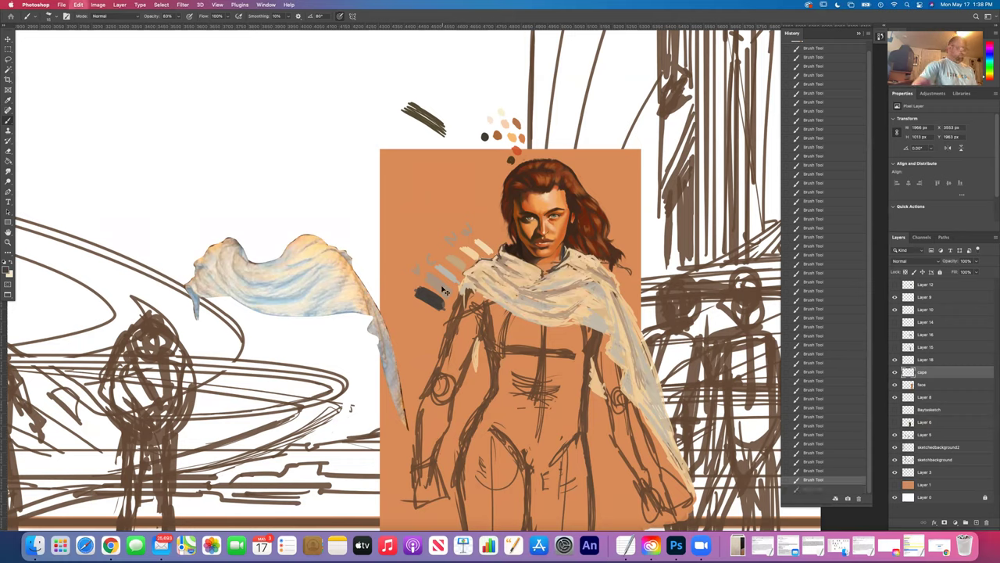
{"action": "key", "text": "super+z"}
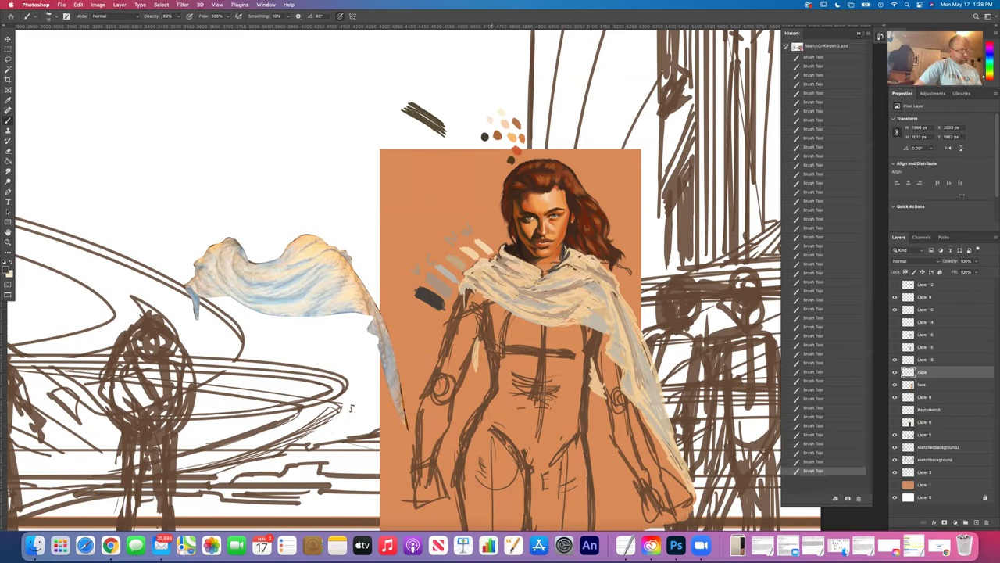
- Try a few more charcoal shadow strokes around the scarf's neckline and near shoulder
{"action": "left_click", "coordinate": [350, 407]}
{"action": "left_click", "coordinate": [350, 408]}
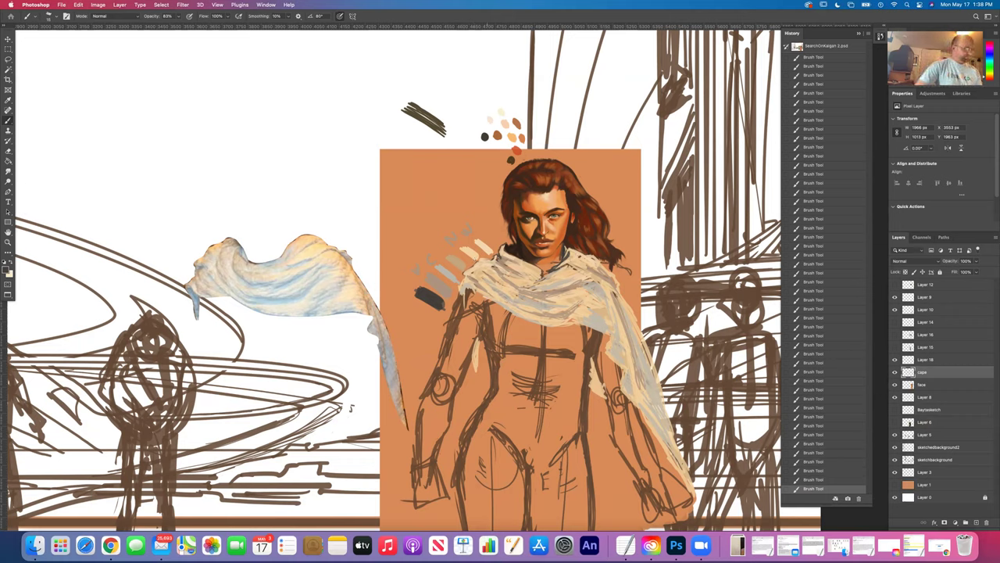
{"action": "left_click", "coordinate": [350, 407]}
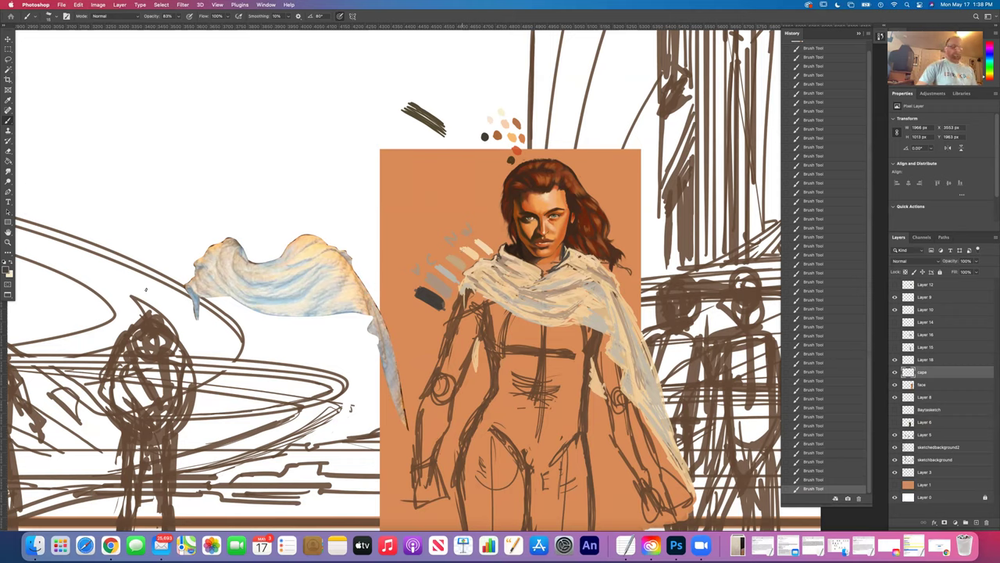
- Undo the latest run of charcoal brush strokes on the cape layer
{"action": "key", "text": "super+z"}
{"action": "key", "text": "super+z"}
{"action": "key", "text": "super+z"}
{"action": "key", "text": "super+z"}
{"action": "key", "text": "super+z"}
{"action": "key", "text": "super+z"}
{"action": "key", "text": "super+z"}
{"action": "key", "text": "super+z"}
{"action": "key", "text": "super+z"}
{"action": "key", "text": "super+z"}
{"action": "key", "text": "super+z"}
{"action": "key", "text": "super+z"}
{"action": "key", "text": "super+z"}
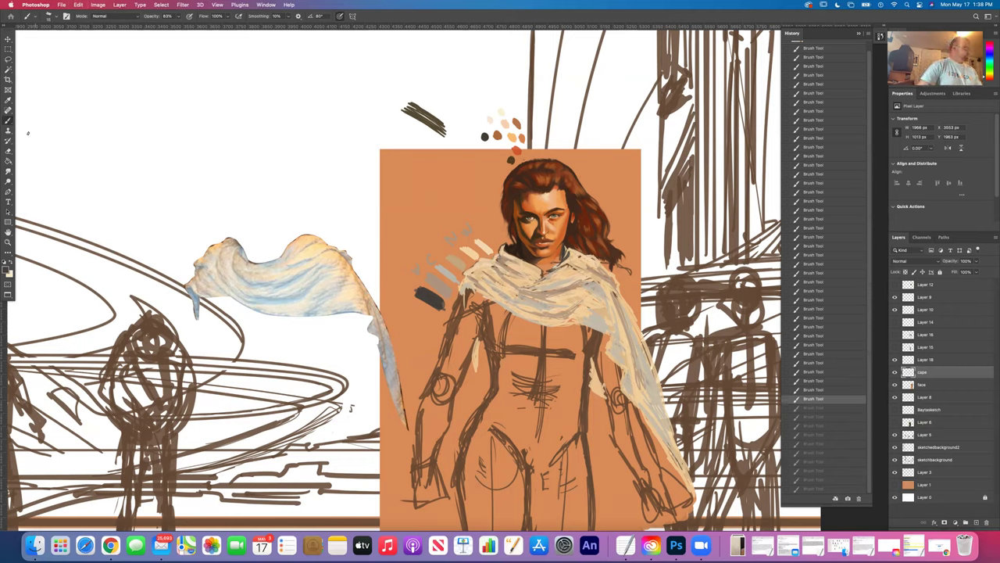
- Sample a pale cream and a tan tone in turn, brushing small fold strokes onto the scarf near the neckline
{"action": "left_click", "coordinate": [7, 100]}
{"action": "left_click", "coordinate": [501, 250]}
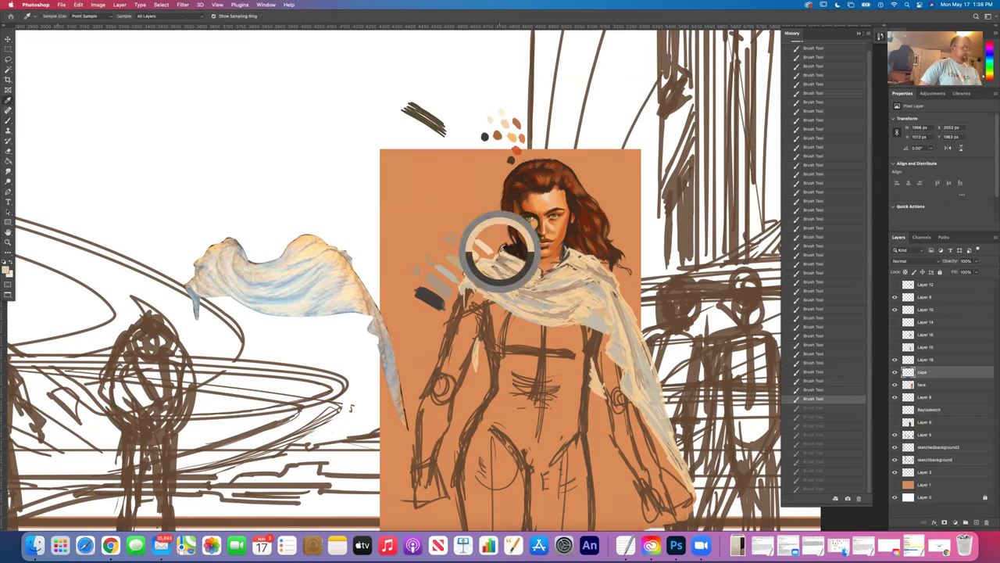
{"action": "key", "text": "b"}
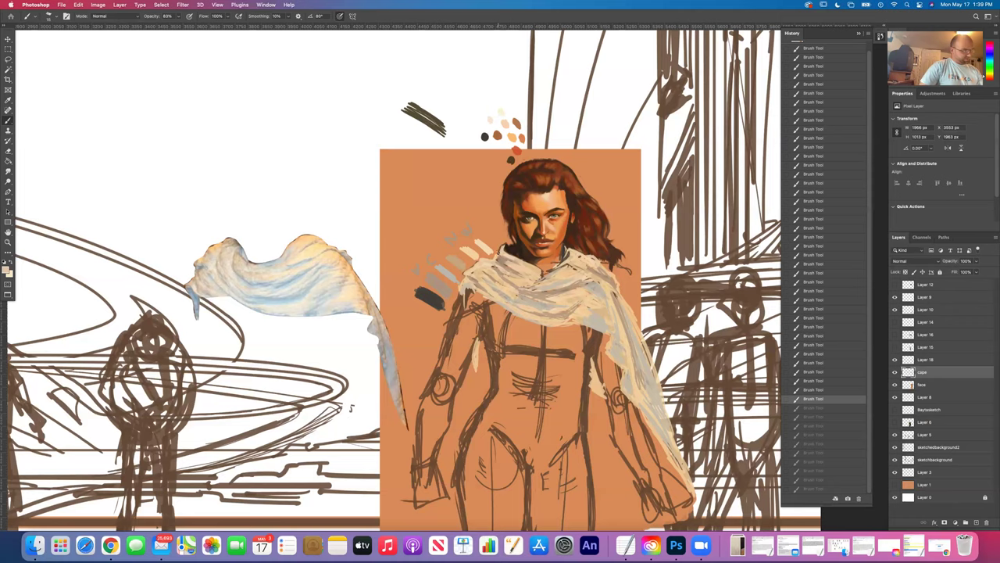
{"action": "left_click", "coordinate": [351, 407]}
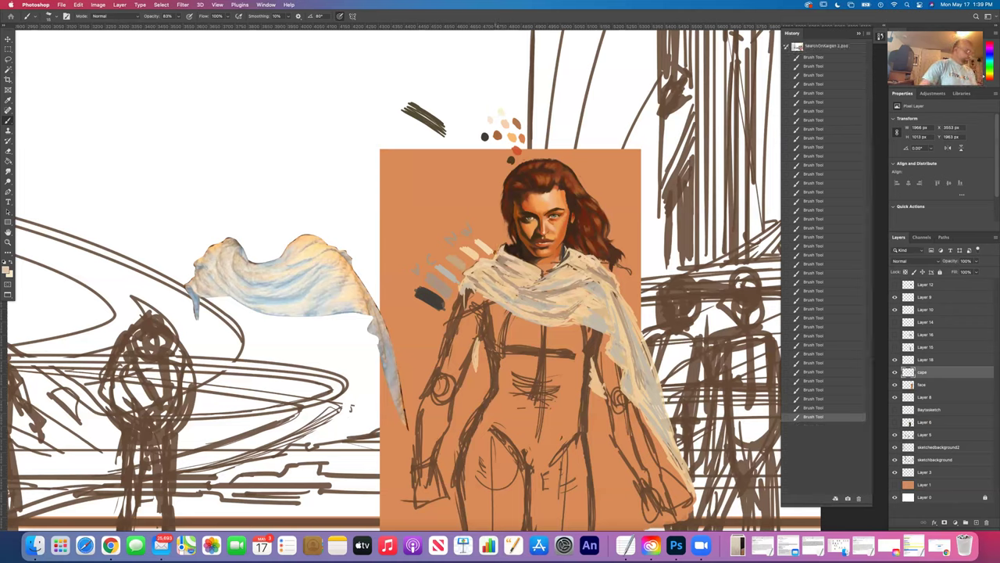
{"action": "left_click", "coordinate": [8, 100]}
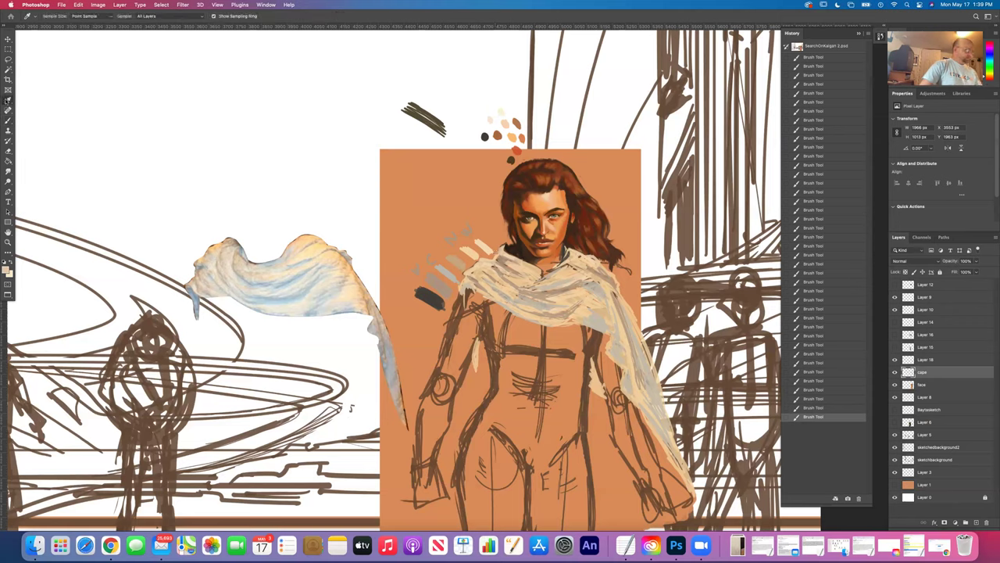
{"action": "key", "text": "b"}
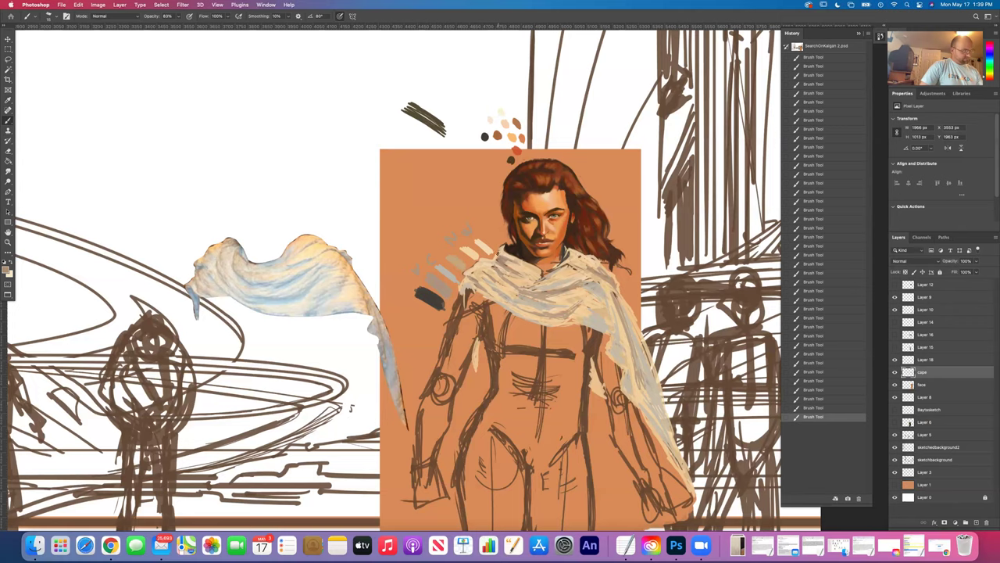
{"action": "left_click", "coordinate": [492, 258]}
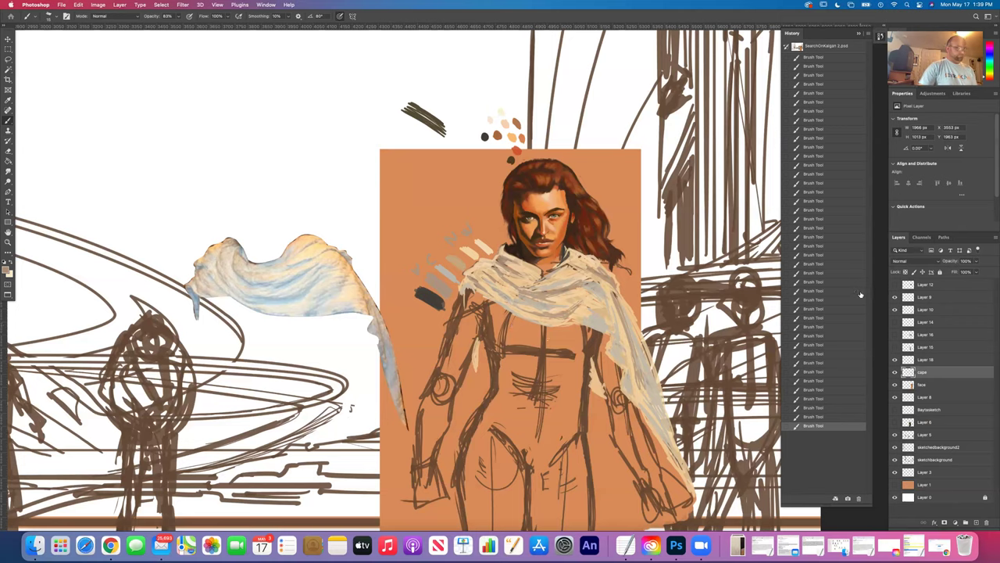
- Hide and reshow the cape layer to compare the painting with and without the scarf
{"action": "left_click", "coordinate": [896, 373]}
{"action": "left_click", "coordinate": [896, 373]}
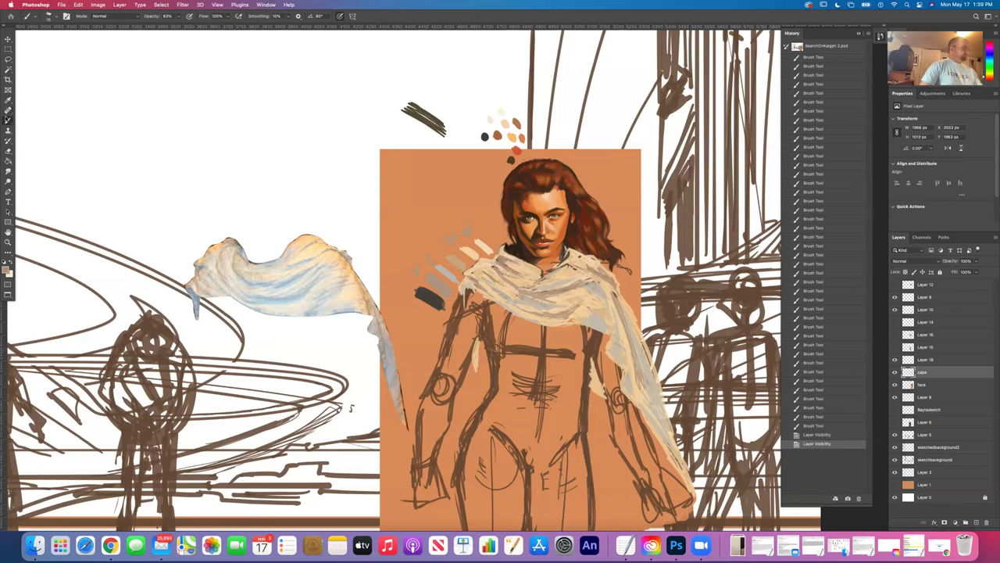
{"action": "left_click", "coordinate": [8, 109]}
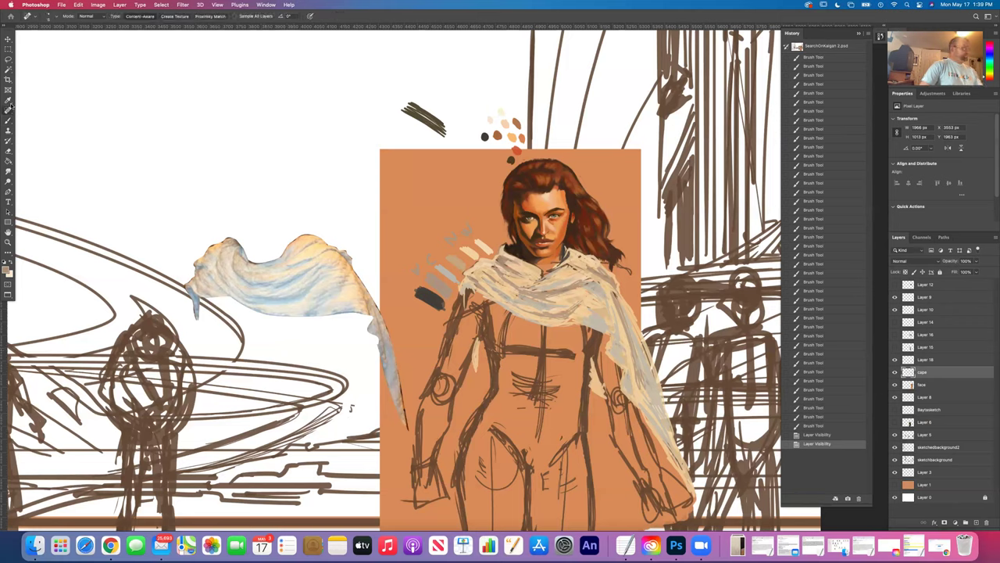
{"action": "left_click", "coordinate": [553, 286]}
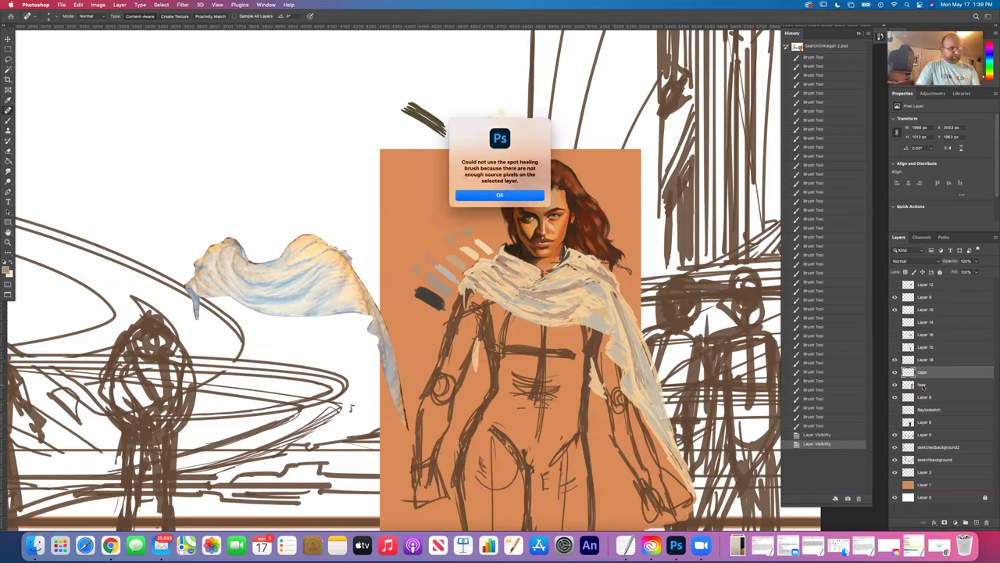
{"action": "left_click", "coordinate": [493, 195]}
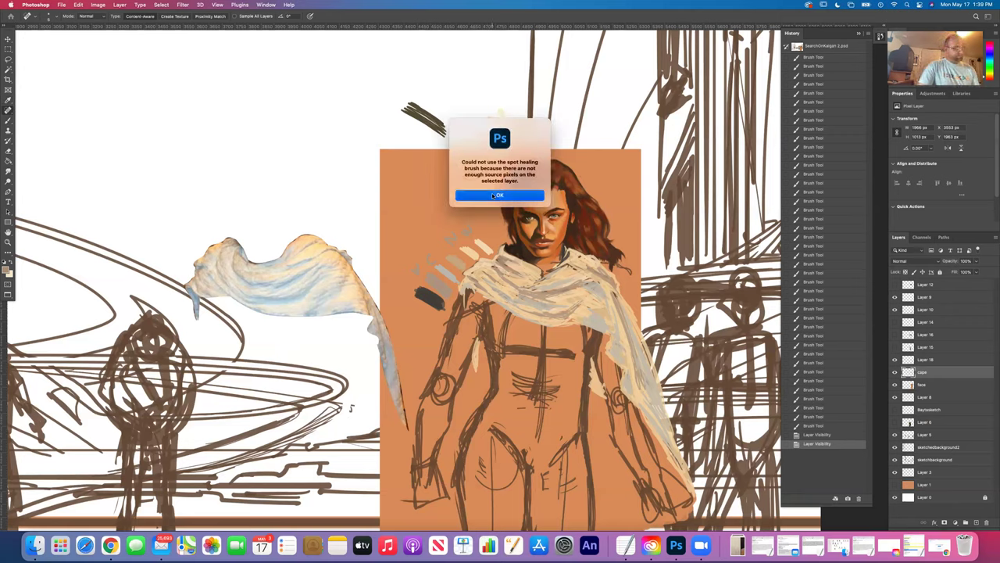
- Switch the cape layer's visibility off and on again to check the painted scarf
{"action": "left_click", "coordinate": [895, 373]}
{"action": "left_click", "coordinate": [895, 373]}
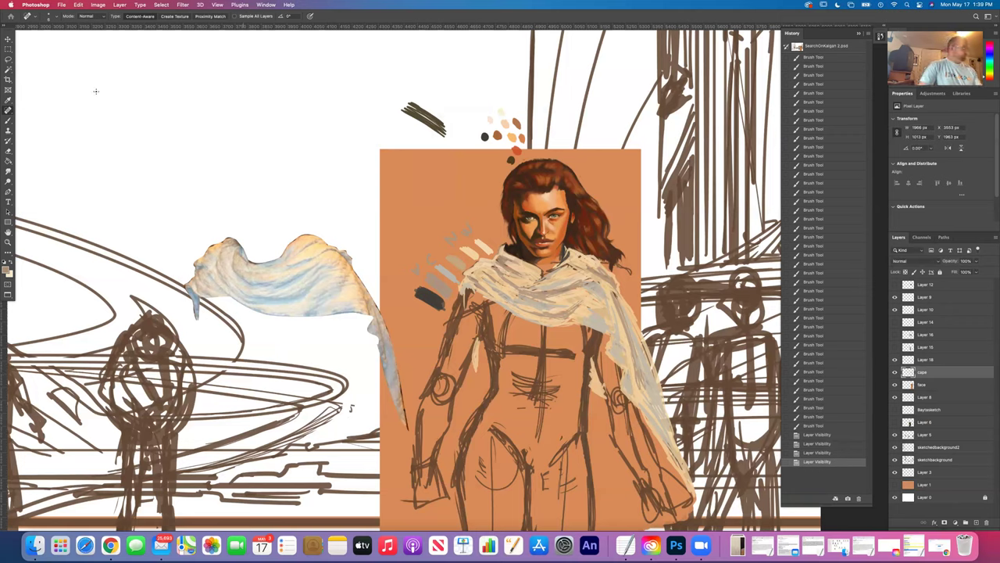
- Sample a light beige tone and brush a couple of short strokes onto the scarf's folds below the neck
{"action": "left_click", "coordinate": [8, 120]}
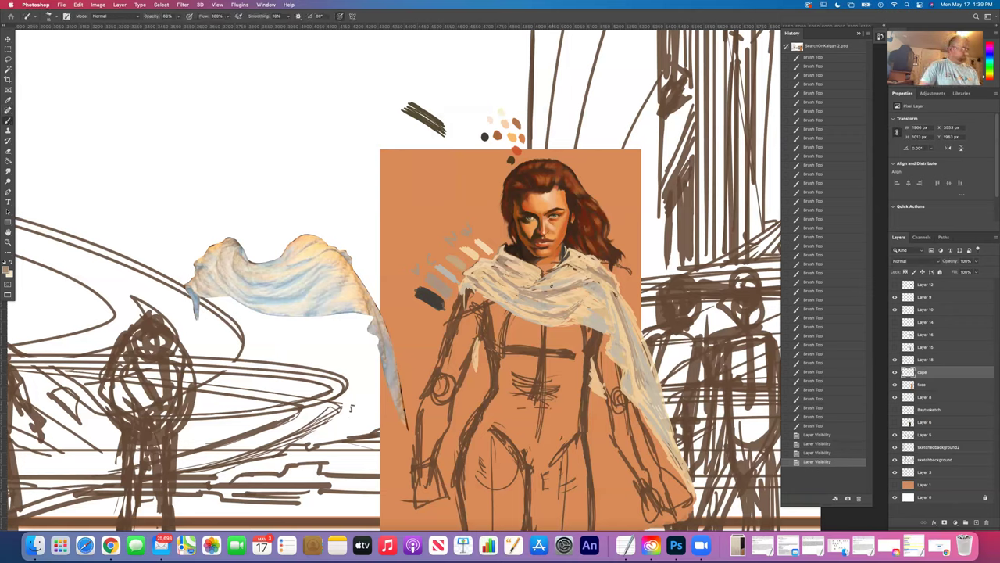
{"action": "left_click", "coordinate": [6, 102]}
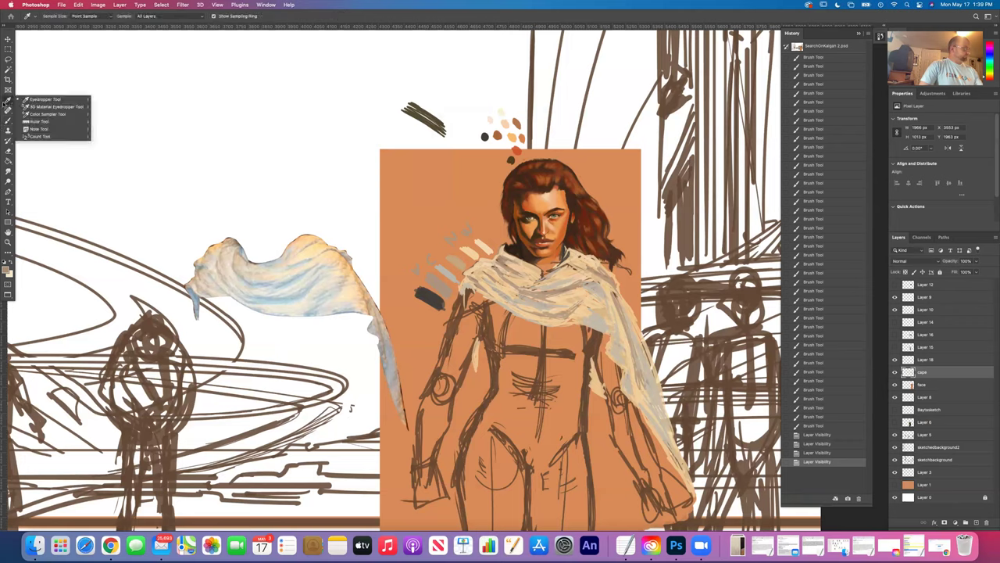
{"action": "left_click", "coordinate": [43, 99]}
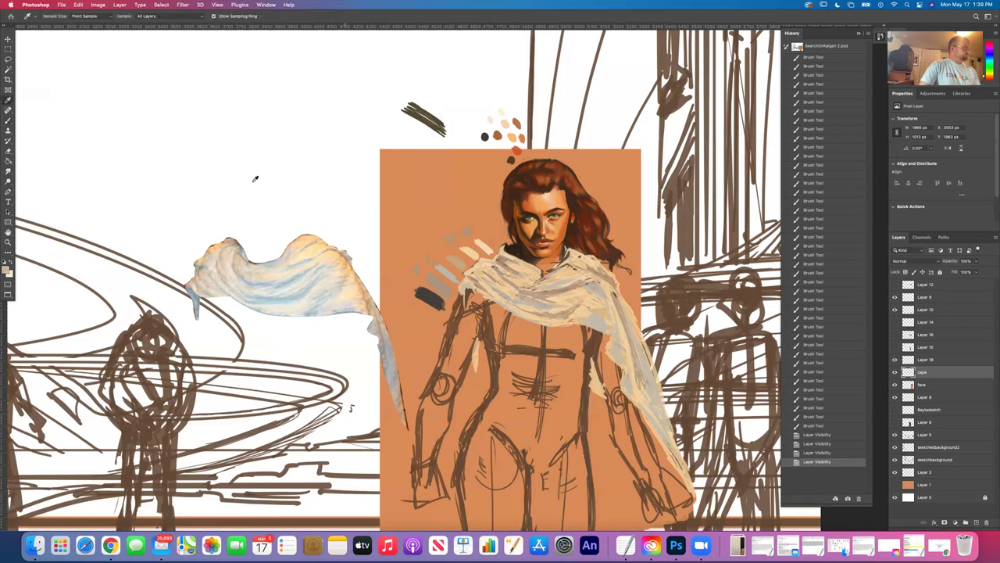
{"action": "key", "text": "b"}
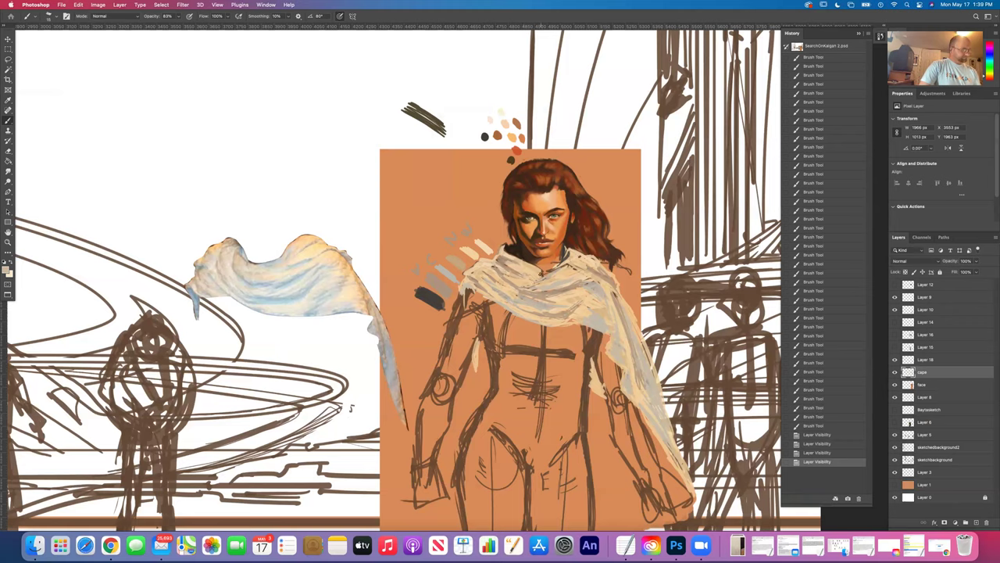
{"action": "left_click", "coordinate": [350, 407]}
{"action": "left_click", "coordinate": [251, 281]}
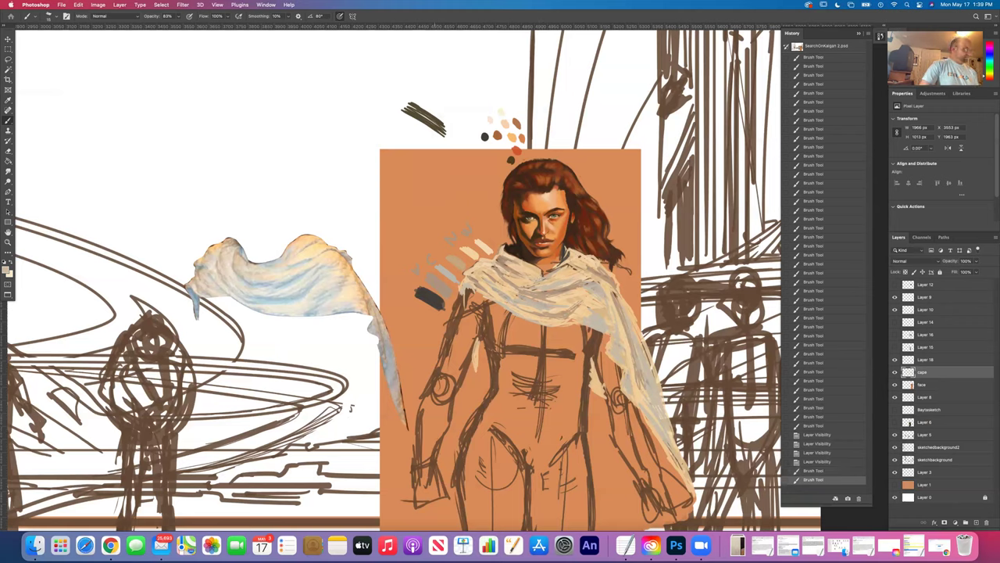
- Sample the dark charcoal swatch and brush small shadow strokes across the scarf's folds below the neck
{"action": "left_click", "coordinate": [9, 100]}
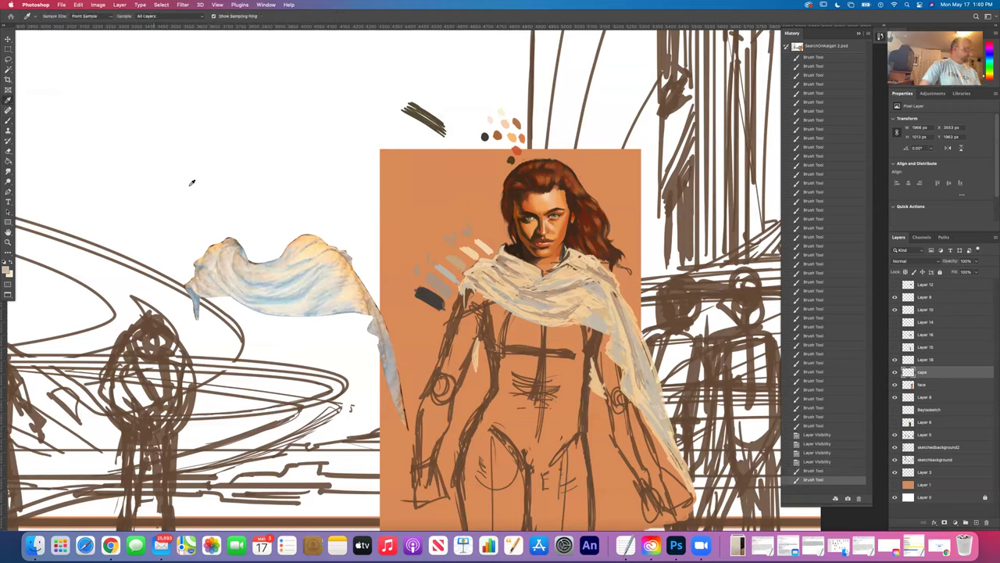
{"action": "left_click", "coordinate": [428, 290], "text": "alt"}
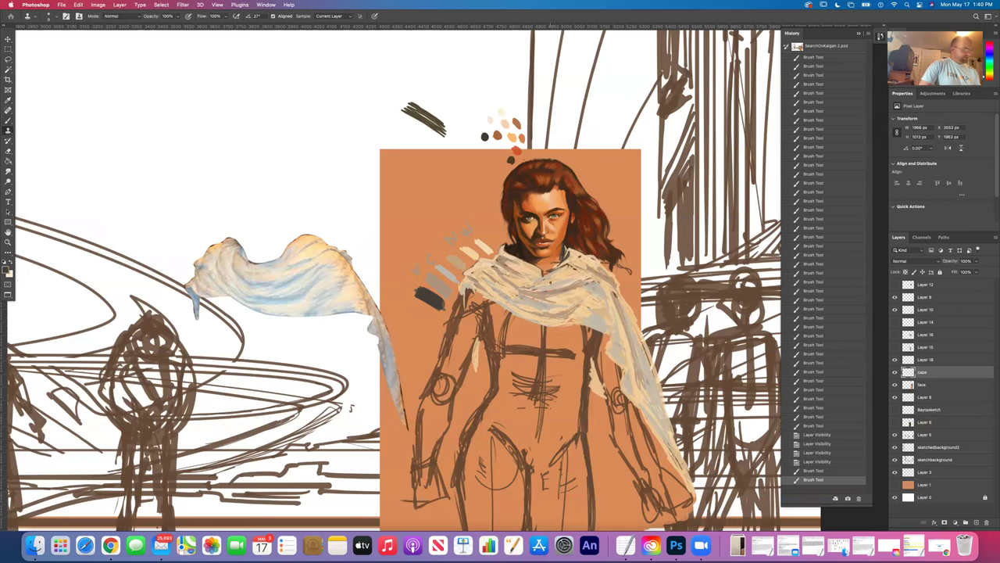
{"action": "left_click", "coordinate": [350, 407]}
{"action": "key", "text": "Return"}
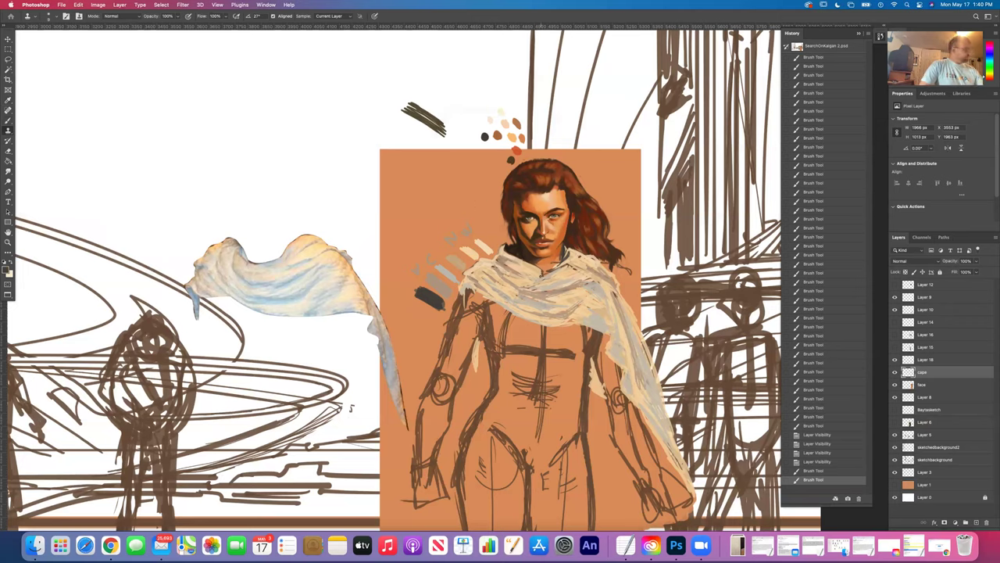
{"action": "key", "text": "b"}
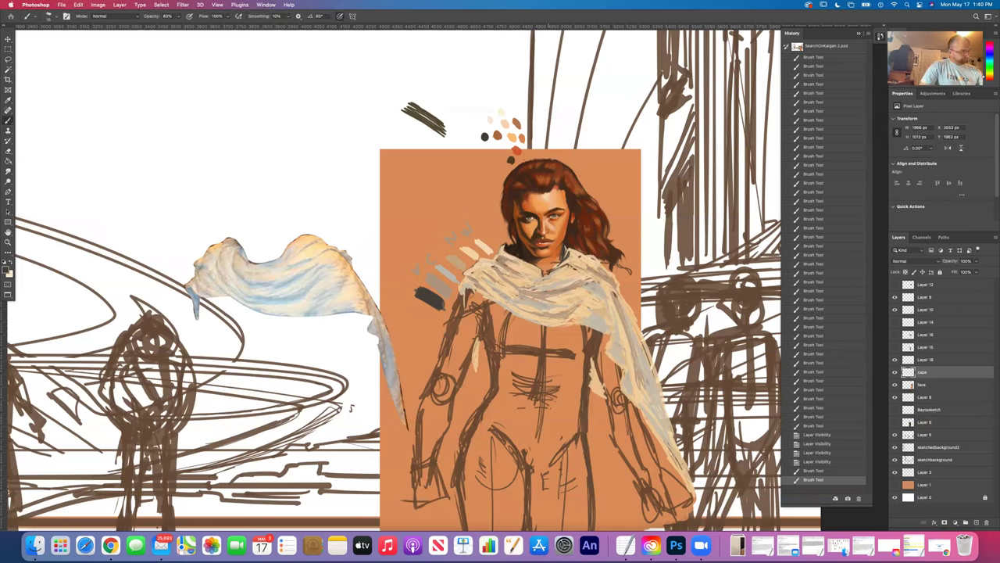
{"action": "left_click", "coordinate": [350, 407]}
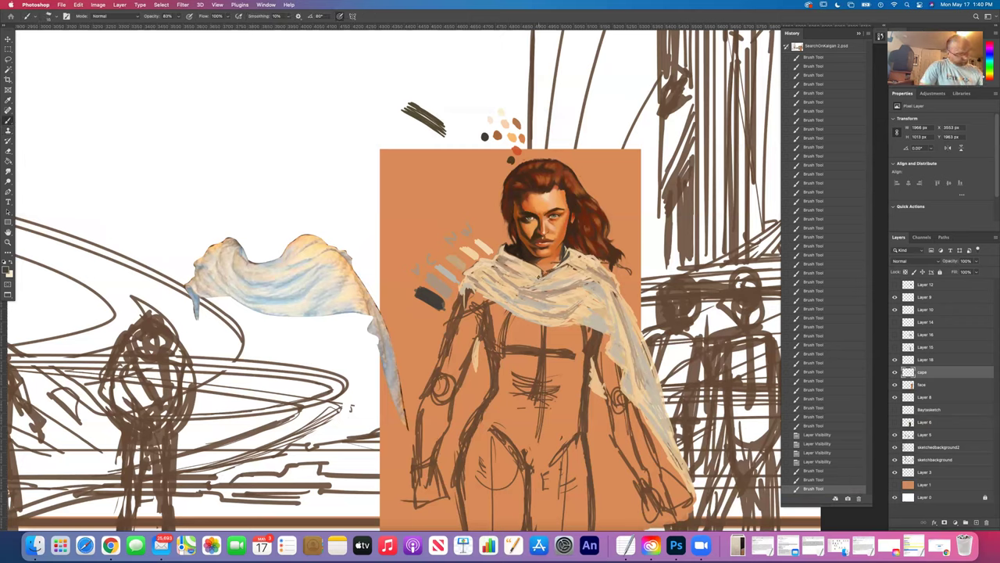
{"action": "left_click", "coordinate": [350, 407]}
{"action": "left_click", "coordinate": [350, 407]}
{"action": "left_click", "coordinate": [350, 408]}
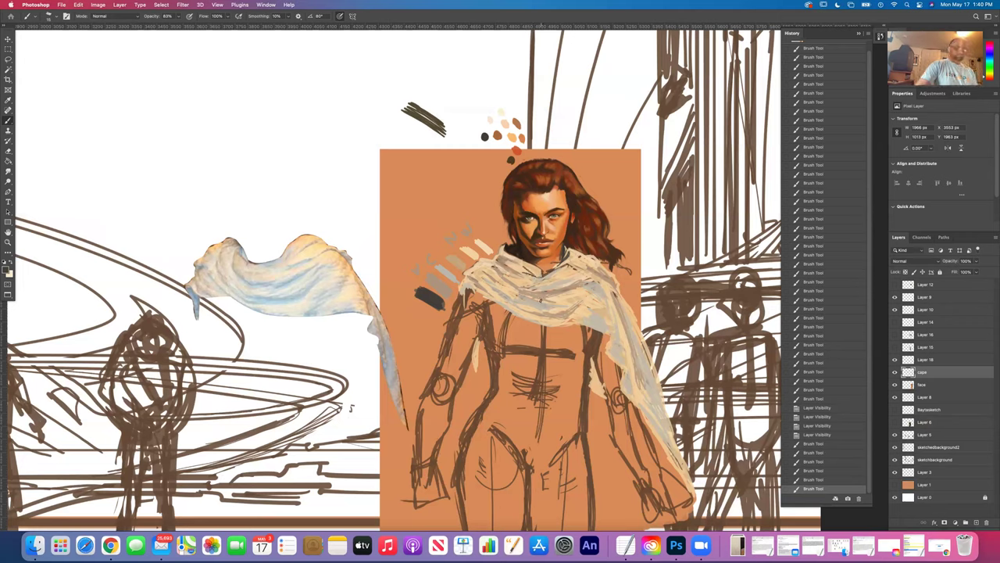
- Undo the last charcoal stroke, sample the light grey swatch beside the shoulder, and restore the stroke
{"action": "key", "text": "super+z"}
{"action": "key", "text": "i"}
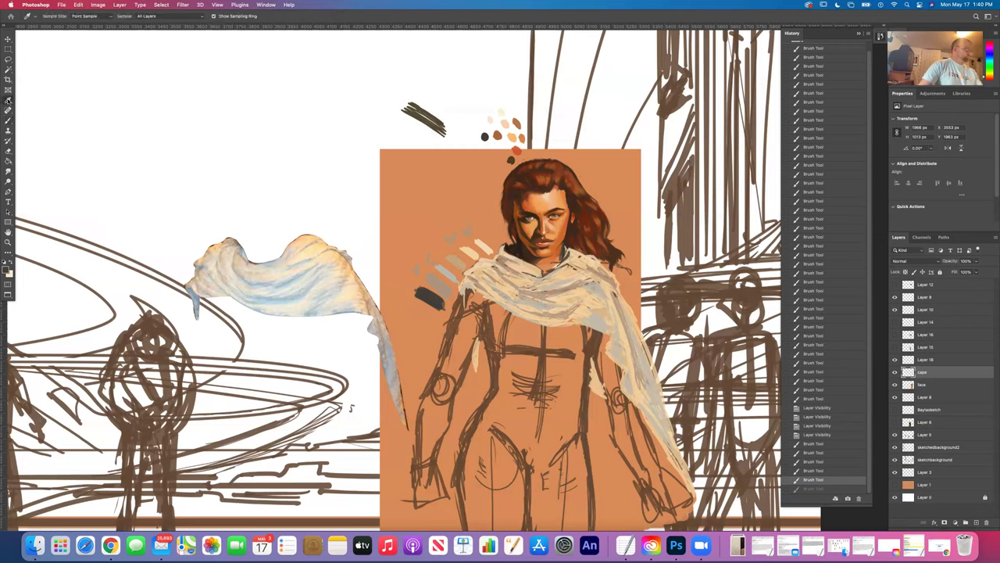
{"action": "left_click", "coordinate": [444, 270]}
{"action": "key", "text": "b"}
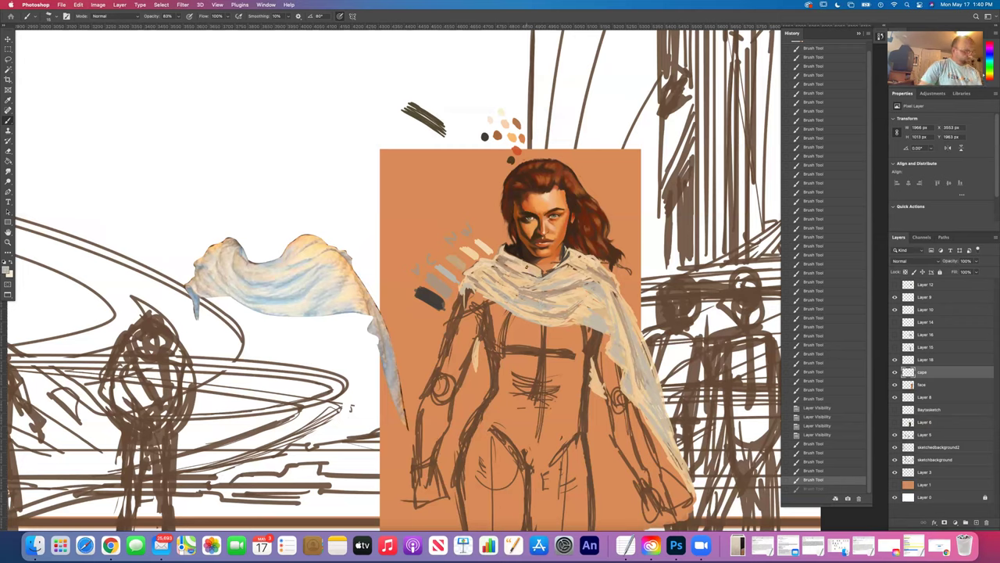
{"action": "key", "text": "super+shift+z"}
- Sample a grey-tan swatch from the palette strokes beside the shoulder and brush midtone strokes onto the scarf's folds
{"action": "left_click", "coordinate": [8, 101]}
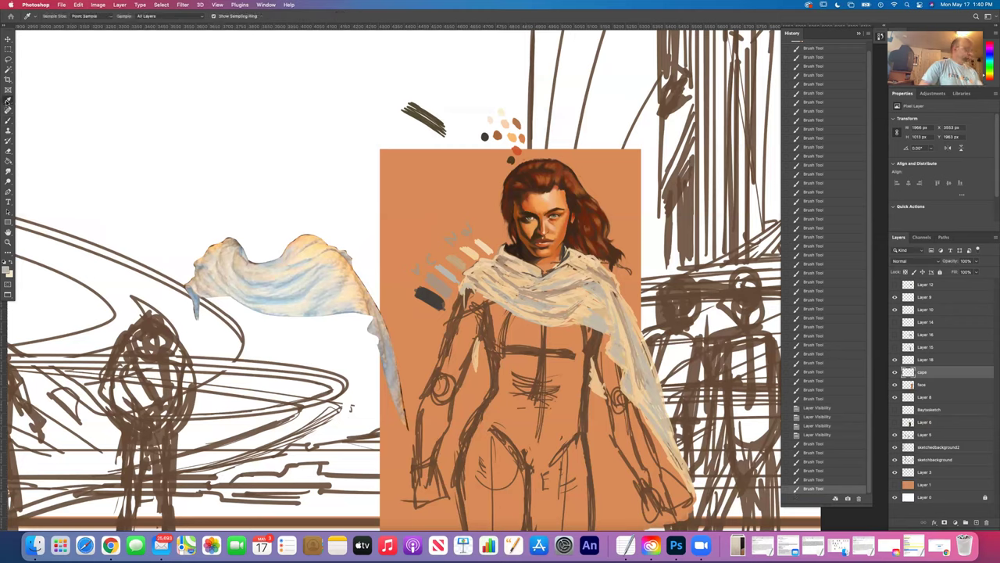
{"action": "left_click", "coordinate": [435, 287]}
{"action": "key", "text": "b"}
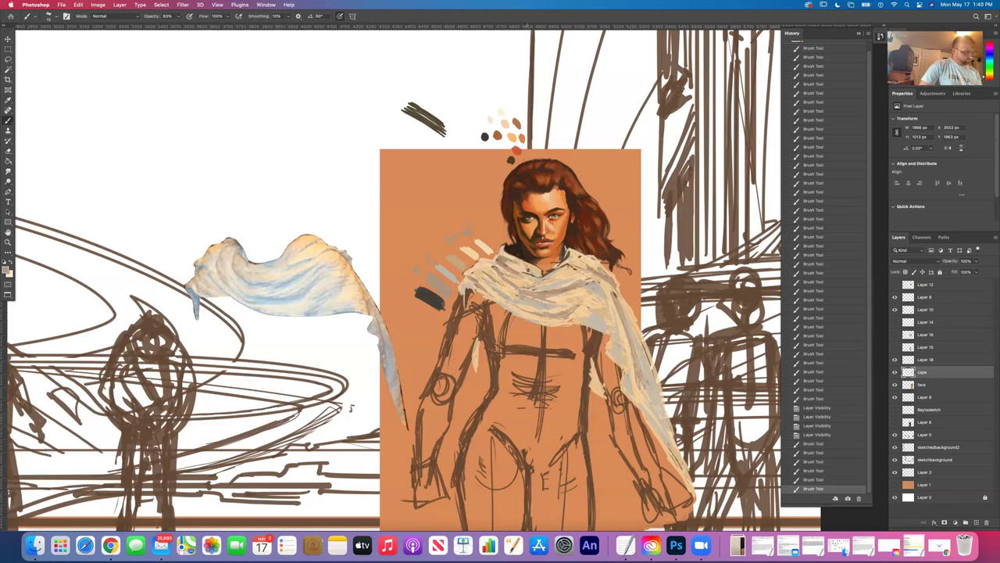
{"action": "left_click", "coordinate": [351, 407]}
{"action": "left_click", "coordinate": [351, 407]}
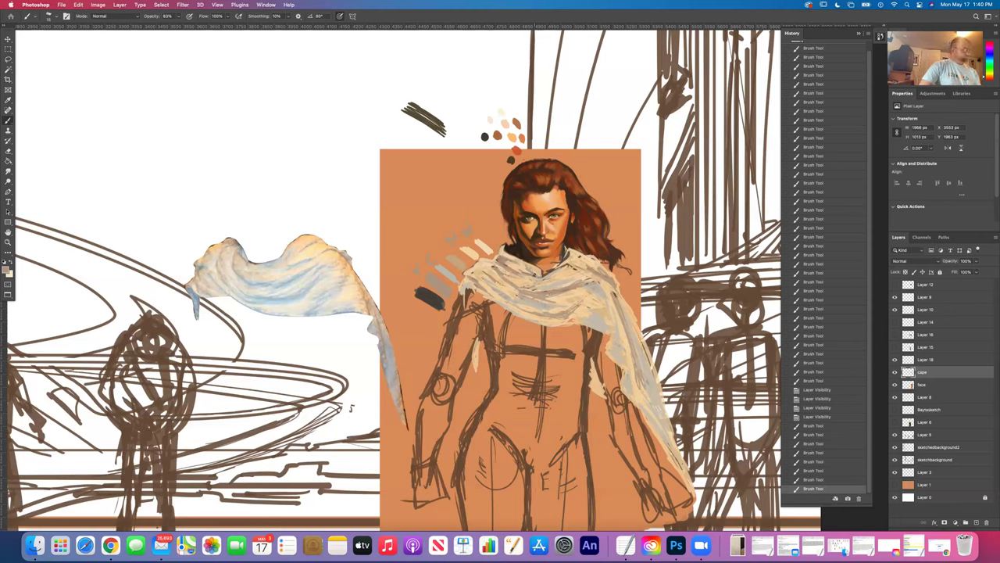
{"action": "left_click", "coordinate": [351, 407]}
- Sample the dark brown tone at the scarf's neckline as the Brush colour
{"action": "left_click", "coordinate": [8, 100]}
{"action": "left_click", "coordinate": [543, 272]}
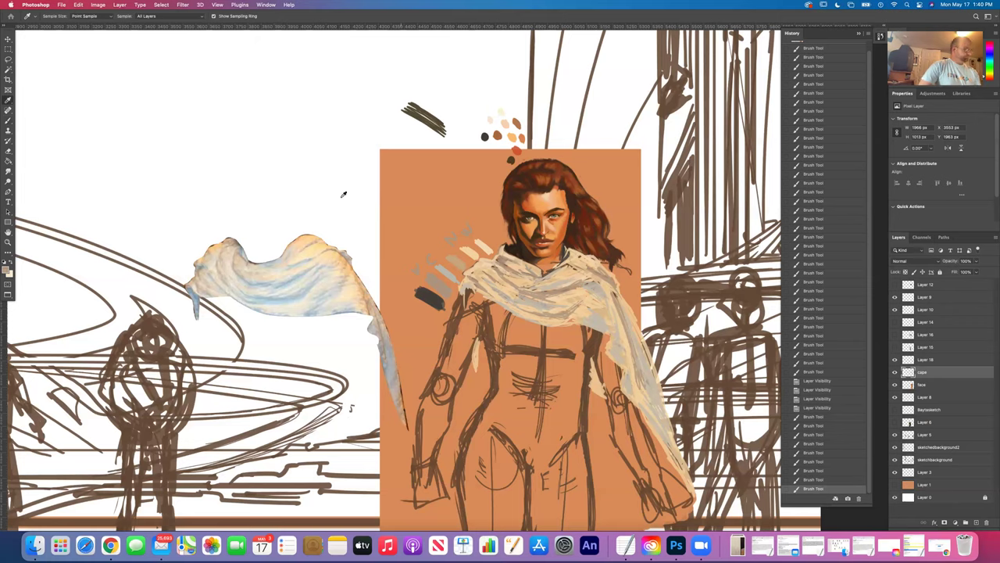
{"action": "left_click", "coordinate": [550, 269]}
{"action": "key", "text": "b"}
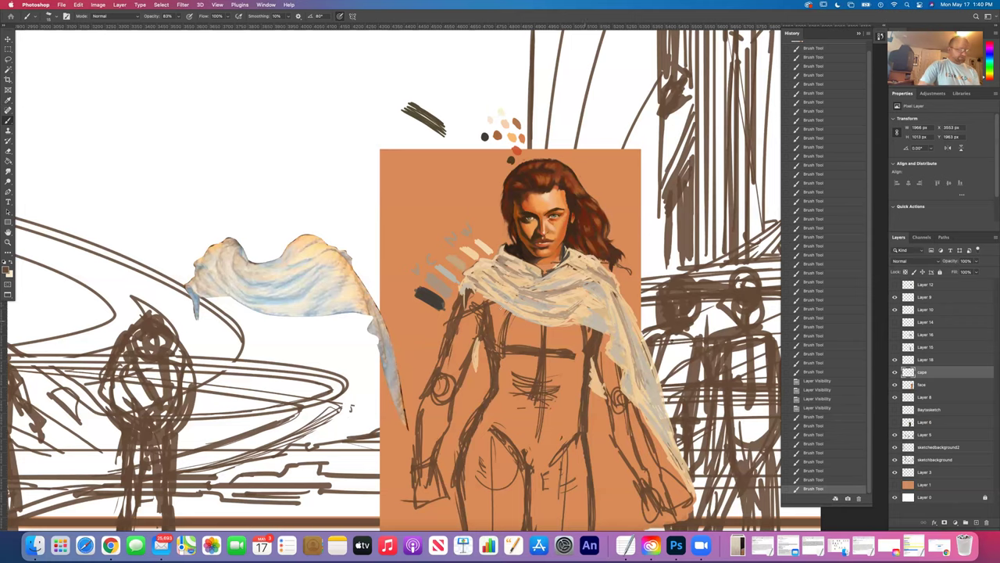
- Show the brush settings and set the brush tip to 7 px with a -33° angle
{"action": "left_click", "coordinate": [265, 5]}
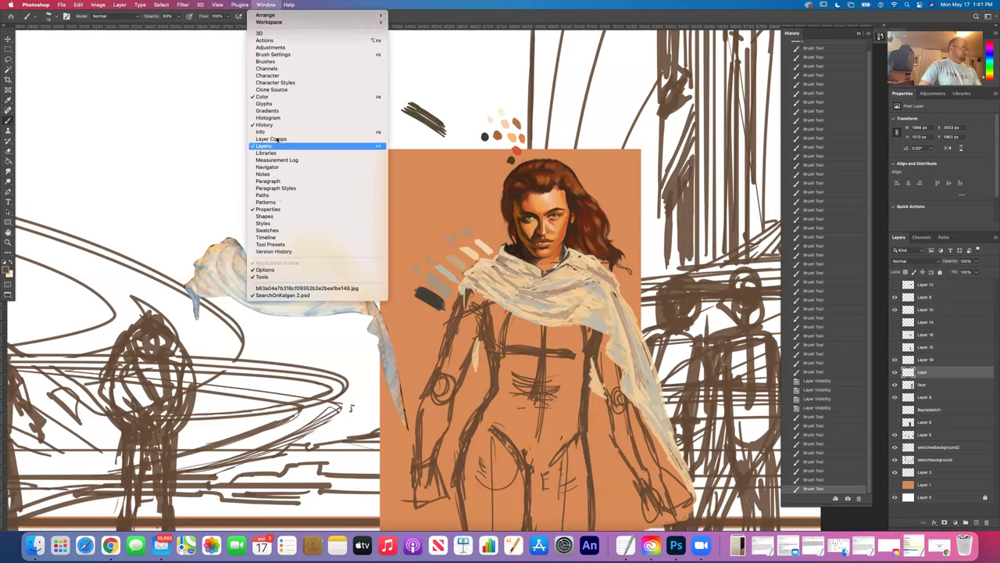
{"action": "left_click", "coordinate": [261, 63]}
{"action": "left_click", "coordinate": [265, 5]}
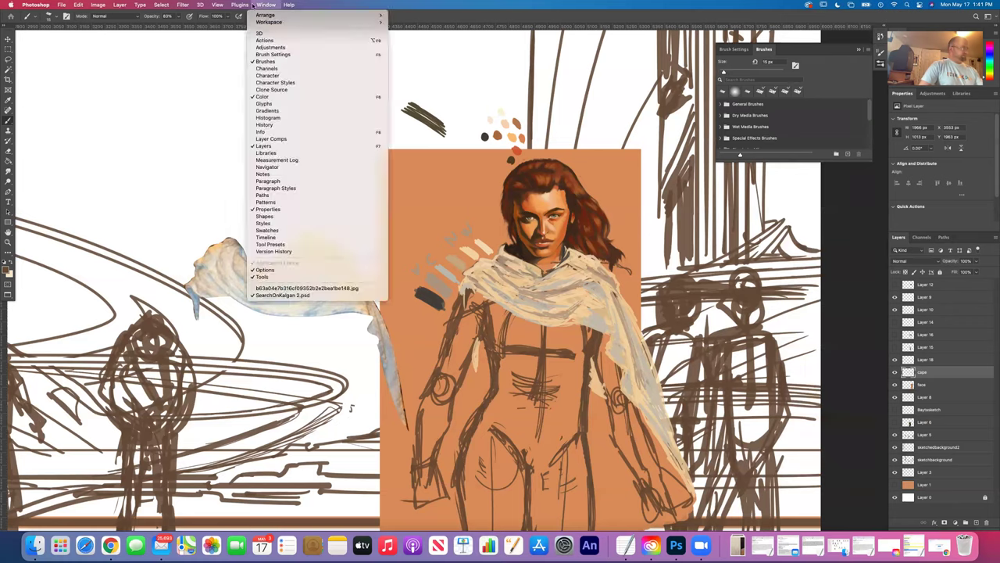
{"action": "left_click", "coordinate": [261, 56]}
{"action": "mouse_move", "coordinate": [838, 131]}
{"action": "left_mouse_down"}
{"action": "mouse_move", "coordinate": [851, 147]}
{"action": "mouse_move", "coordinate": [834, 143]}
{"action": "mouse_move", "coordinate": [857, 148]}
{"action": "left_mouse_up"}
{"action": "left_click_drag", "start_coordinate": [782, 119], "coordinate": [772, 123]}
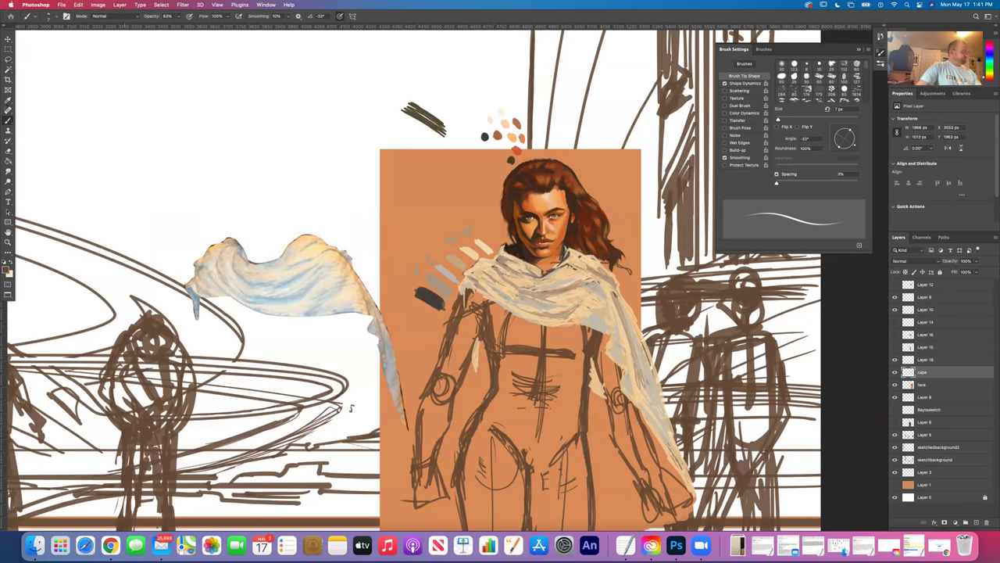
- Sample a grey-tan palette tone beside the shoulder and brush finer fold strokes over the scarf
{"action": "key", "text": "i"}
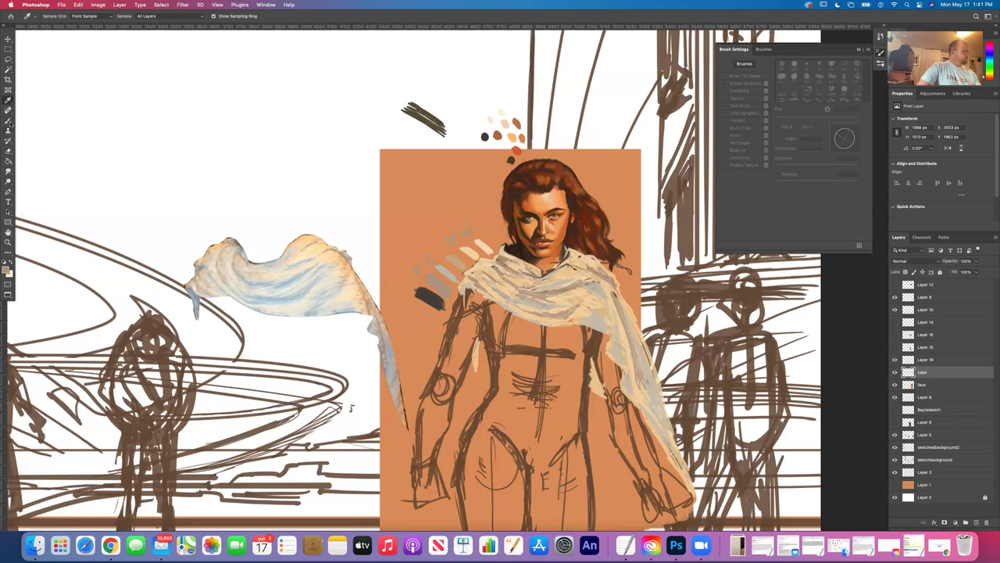
{"action": "key", "text": "b"}
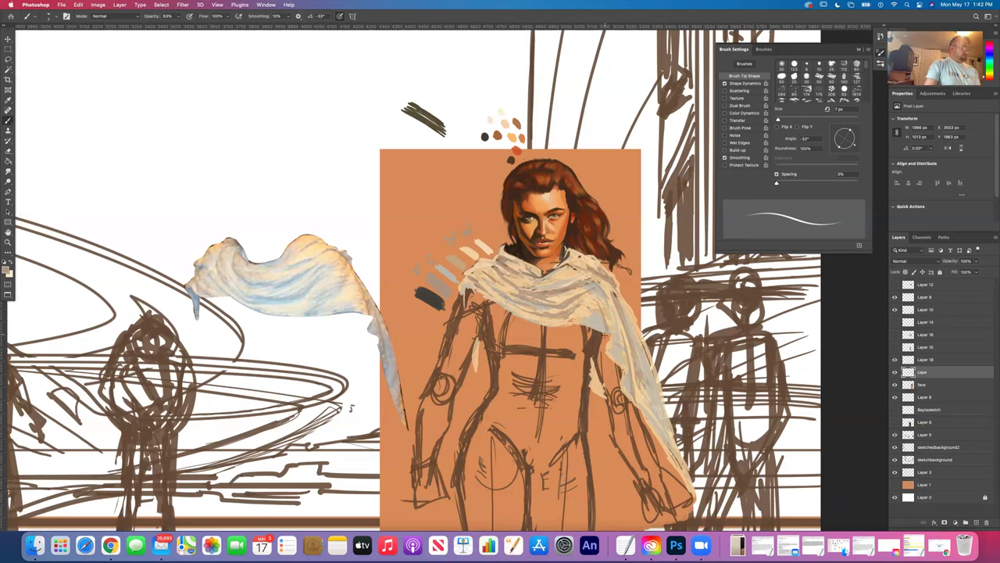
{"action": "left_click", "coordinate": [9, 103]}
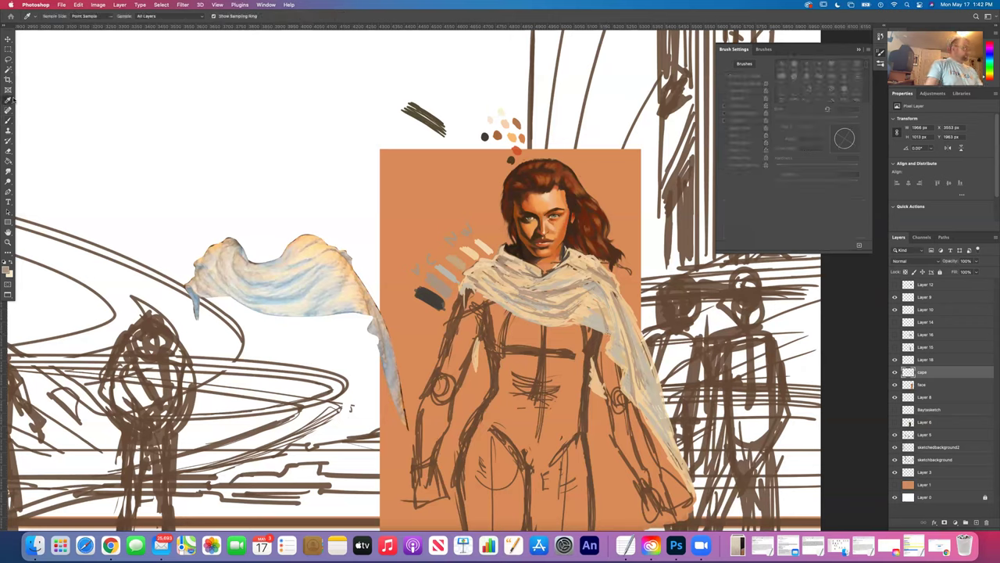
{"action": "left_click", "coordinate": [441, 288]}
{"action": "left_click", "coordinate": [7, 111]}
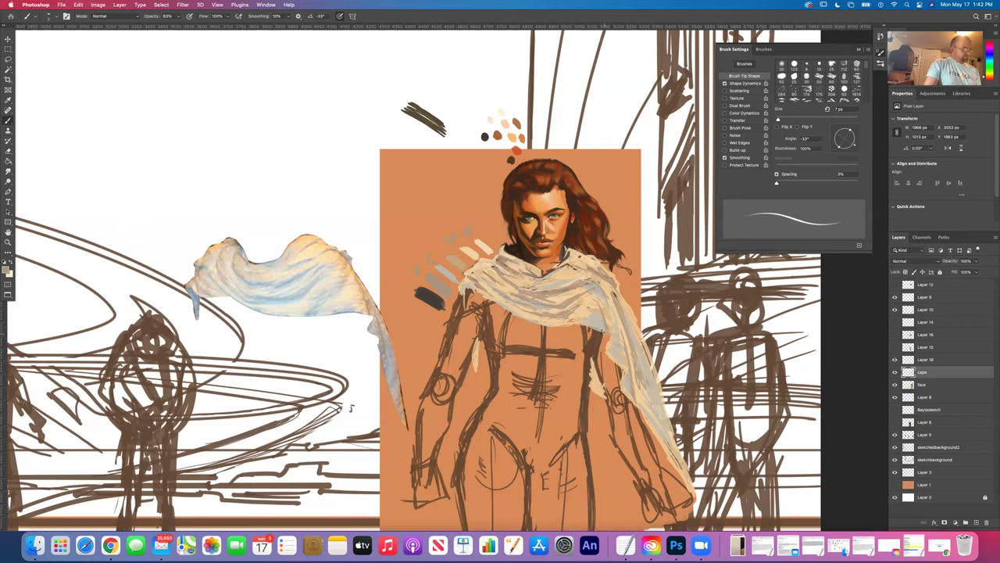
- Set the foreground colour to a cool mid grey, #7e8585, for the scarf's shadows
{"action": "left_click", "coordinate": [7, 269]}
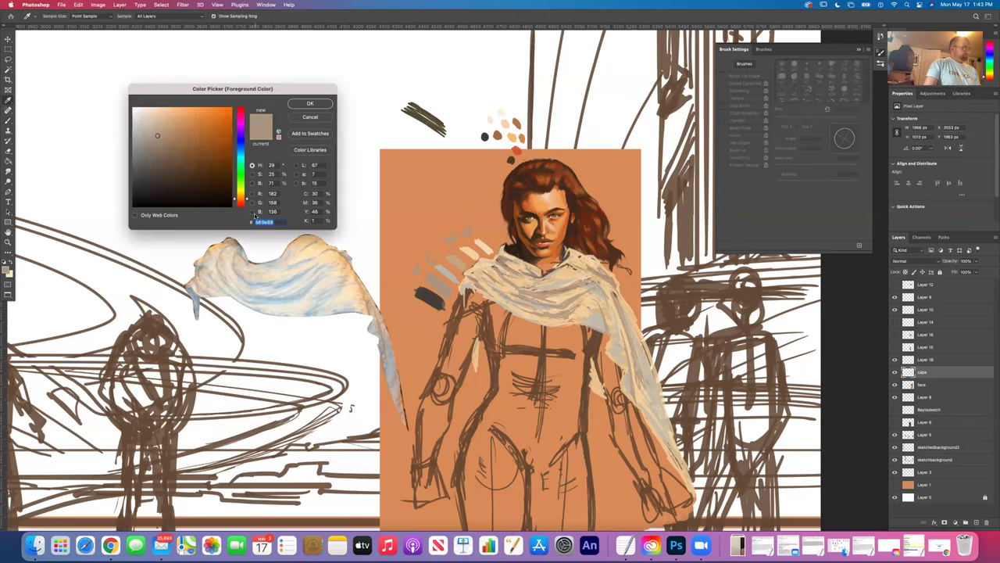
{"action": "left_click_drag", "start_coordinate": [236, 199], "coordinate": [236, 199]}
{"action": "left_click", "coordinate": [236, 159]}
{"action": "left_click", "coordinate": [150, 171]}
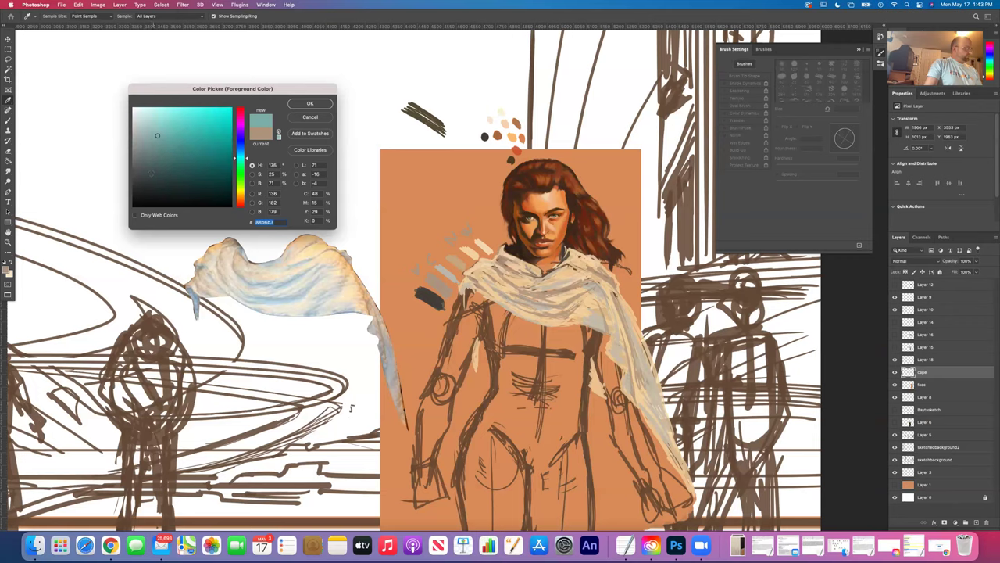
{"action": "left_click", "coordinate": [138, 154]}
{"action": "left_click", "coordinate": [309, 103]}
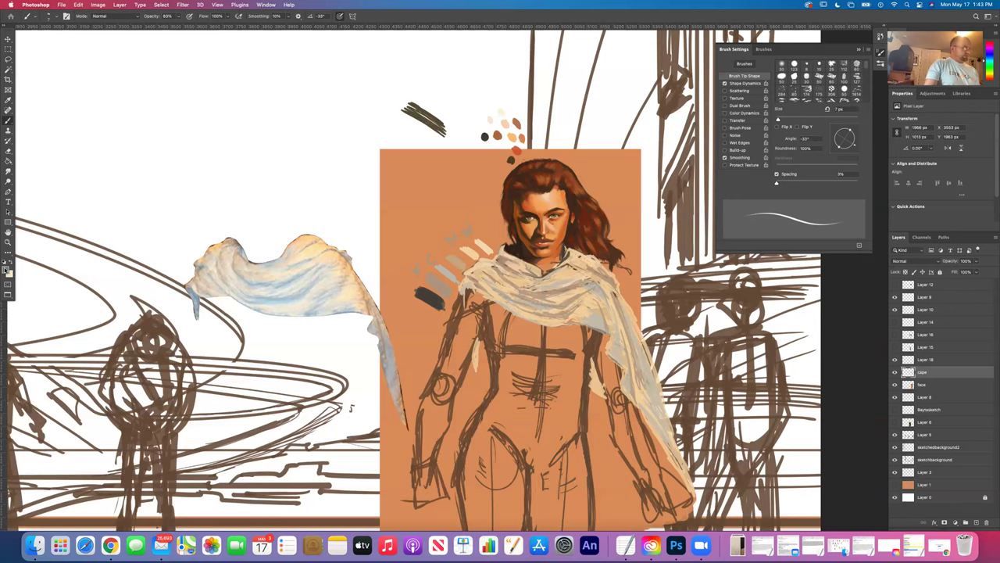
- Switch the Brush to the Soft Round Pressure Size preset from General Brushes
{"action": "left_click", "coordinate": [6, 268]}
{"action": "left_click", "coordinate": [8, 100]}
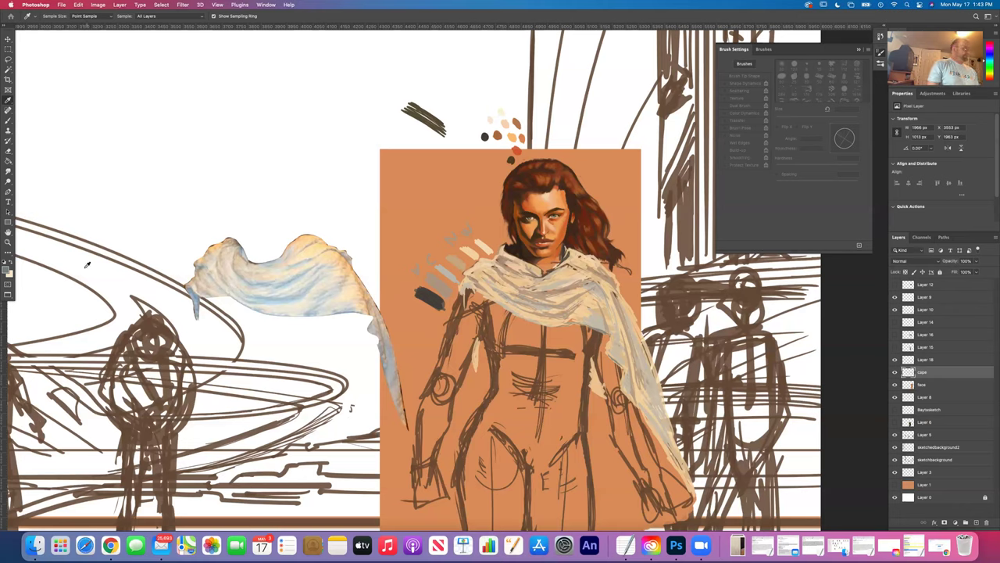
{"action": "left_click", "coordinate": [8, 121]}
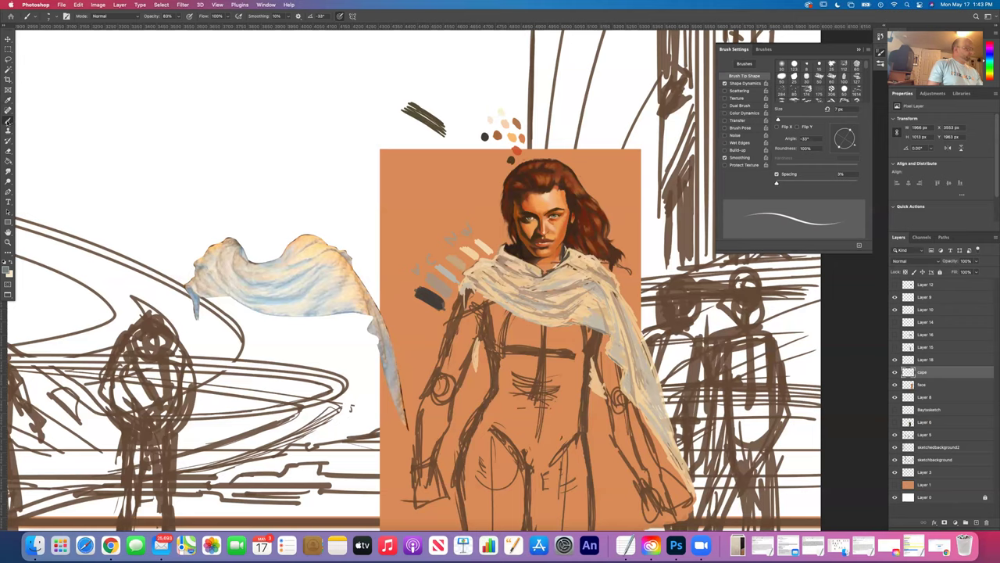
{"action": "left_click", "coordinate": [52, 16]}
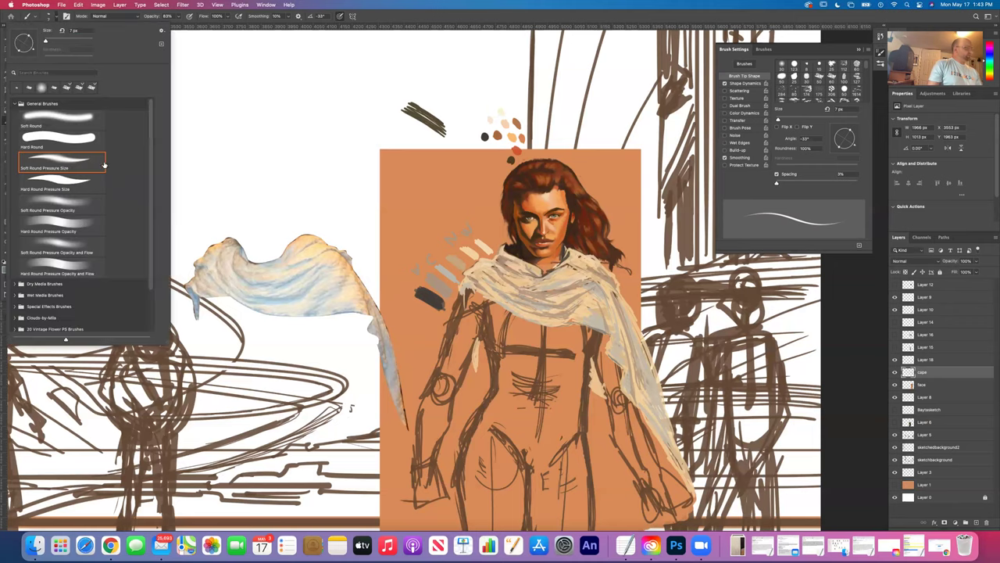
{"action": "left_click", "coordinate": [49, 158]}
{"action": "left_click", "coordinate": [392, 17]}
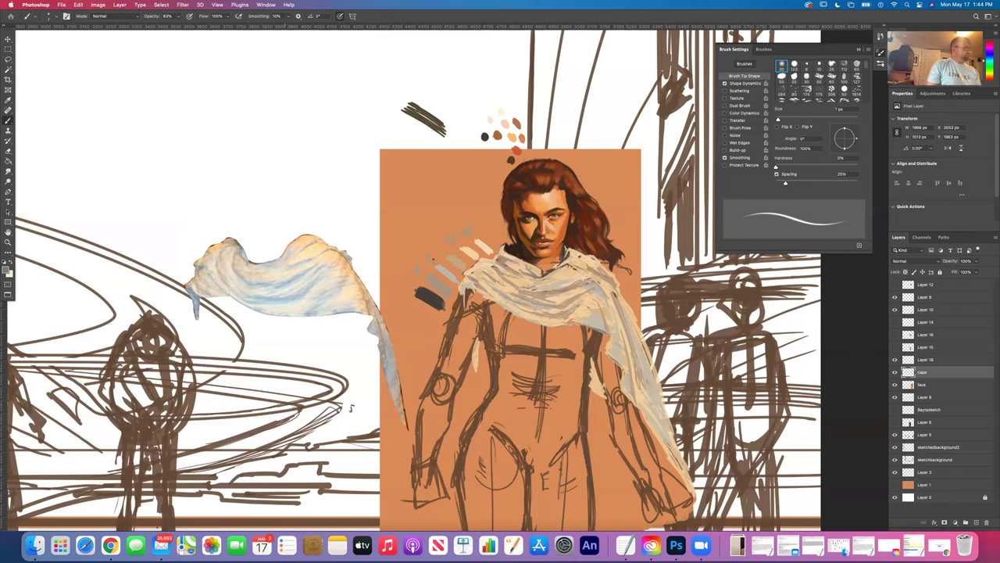
- Set the foreground colour to a near-white tint and return to the Brush for the scarf's highlights
{"action": "left_click", "coordinate": [7, 268]}
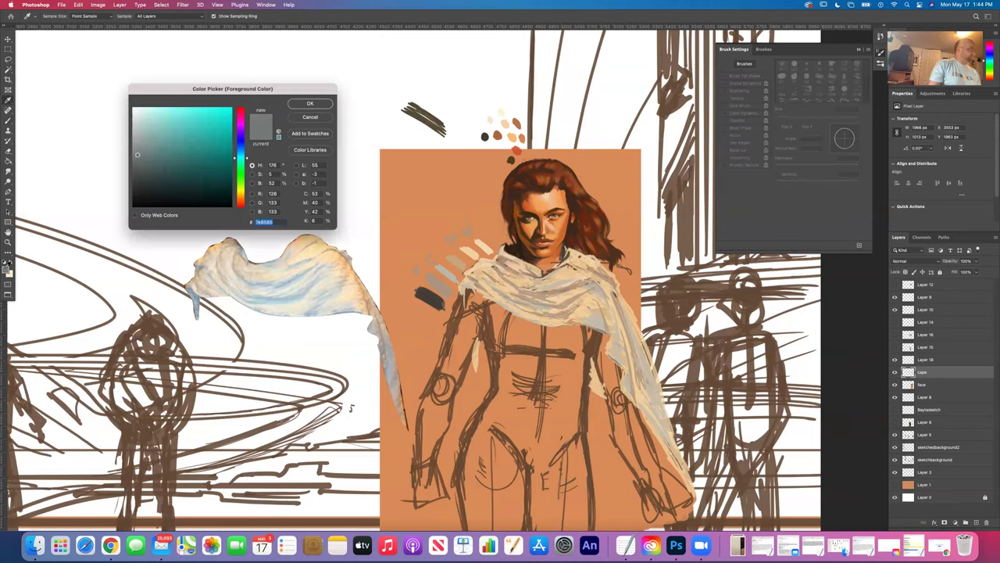
{"action": "left_click", "coordinate": [135, 118]}
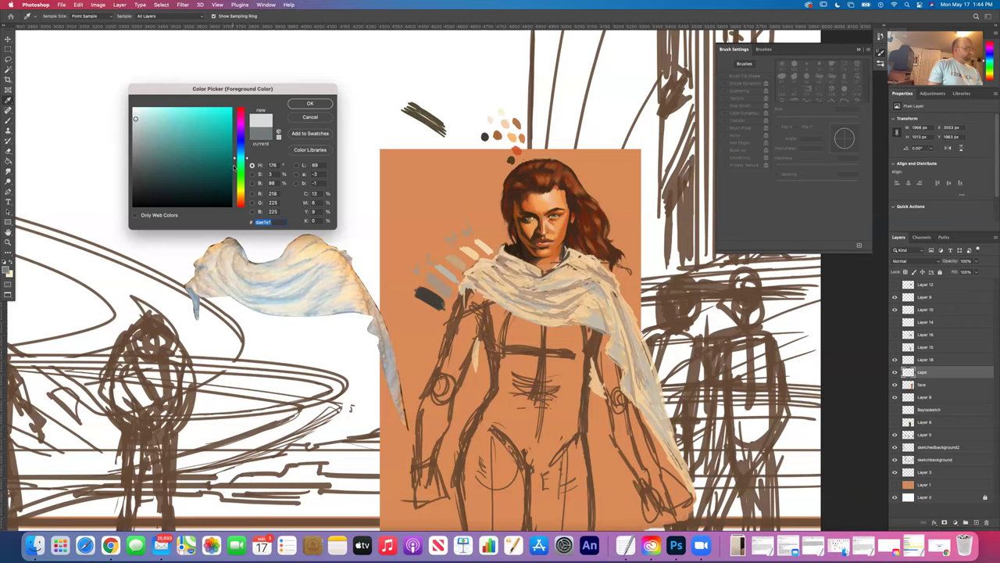
{"action": "left_click_drag", "start_coordinate": [234, 166], "coordinate": [234, 189]}
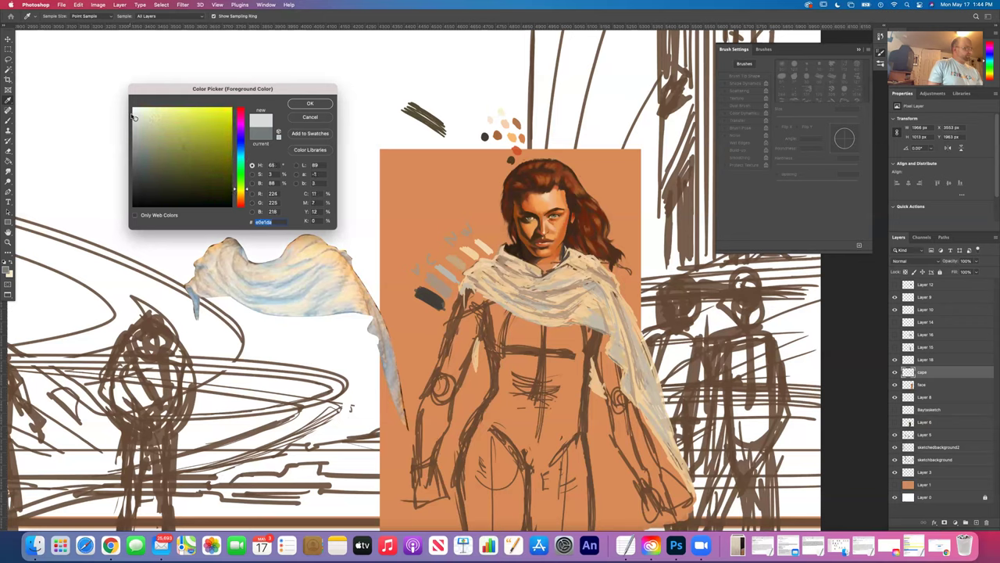
{"action": "left_click_drag", "start_coordinate": [234, 190], "coordinate": [235, 162]}
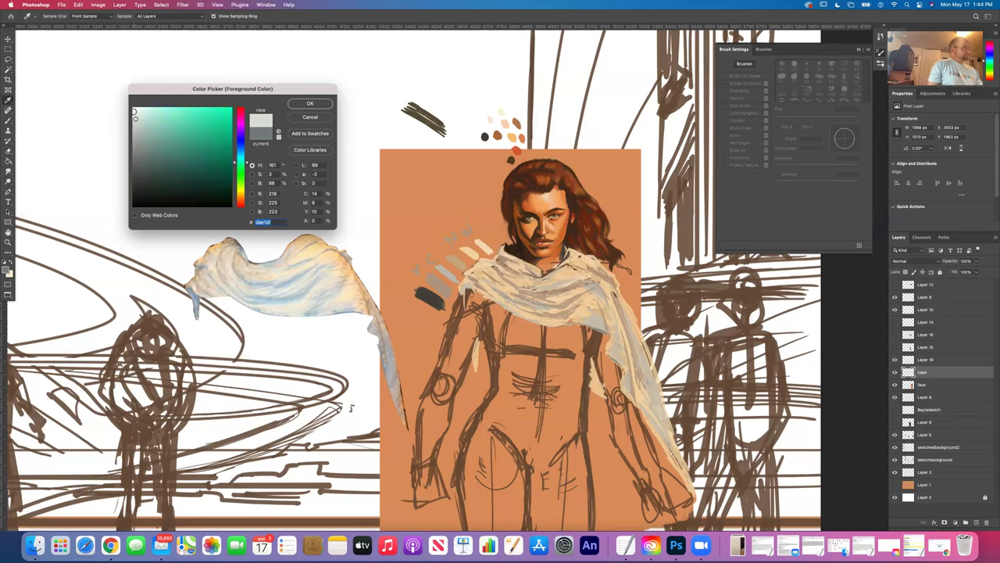
{"action": "left_click", "coordinate": [301, 104]}
{"action": "key", "text": "b"}
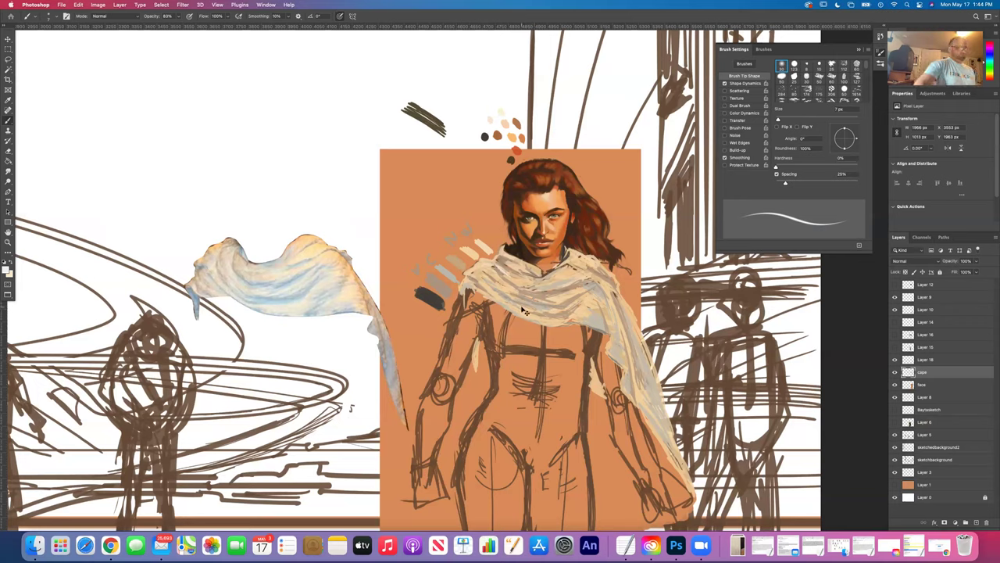
- Sample the pale cream swatch above the shoulder and brush highlights along the scarf's folds
{"action": "key", "text": "i"}
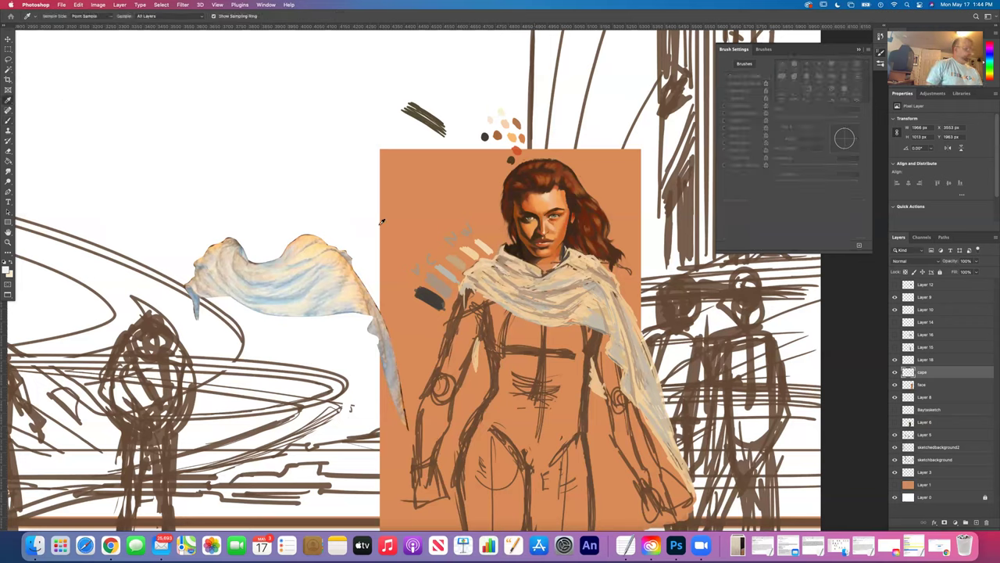
{"action": "left_click", "coordinate": [484, 244]}
{"action": "key", "text": "b"}
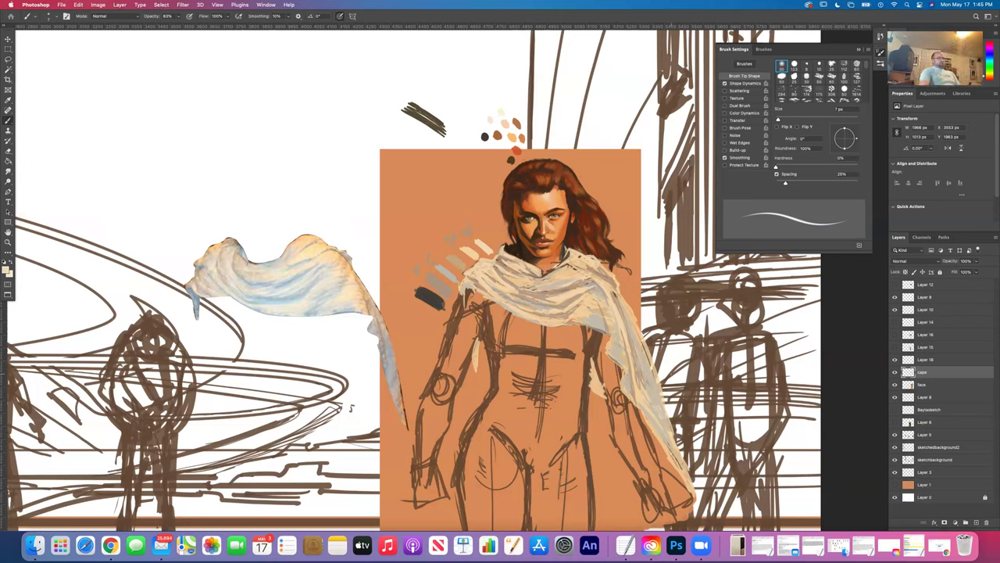
- Flip the canvas view horizontally to check the figure and scarf, viewing them from farther out and closer in
{"action": "left_click", "coordinate": [211, 5]}
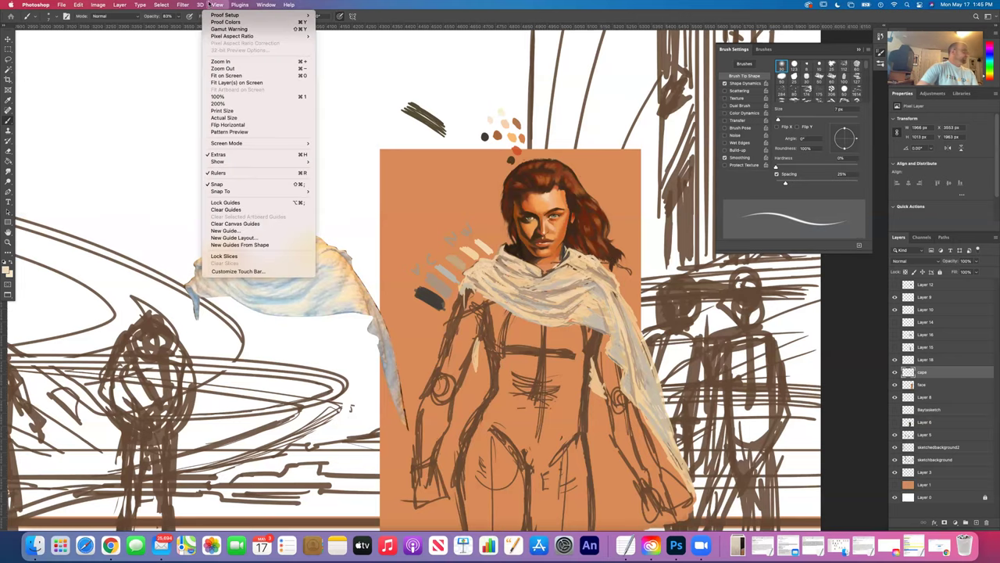
{"action": "left_click", "coordinate": [225, 122]}
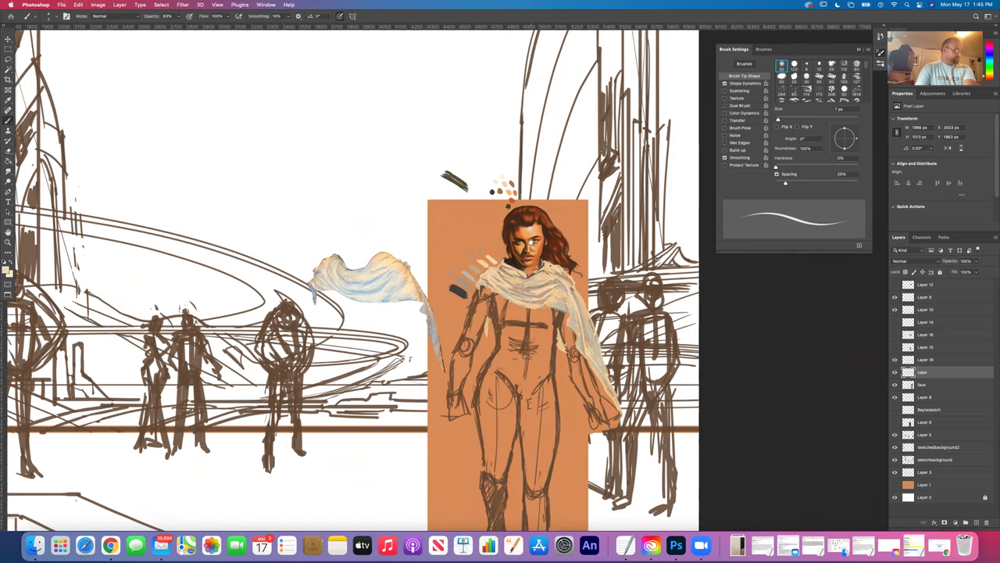
{"action": "scroll", "coordinate": [554, 286], "scroll_direction": "up", "scroll_amount": 5}
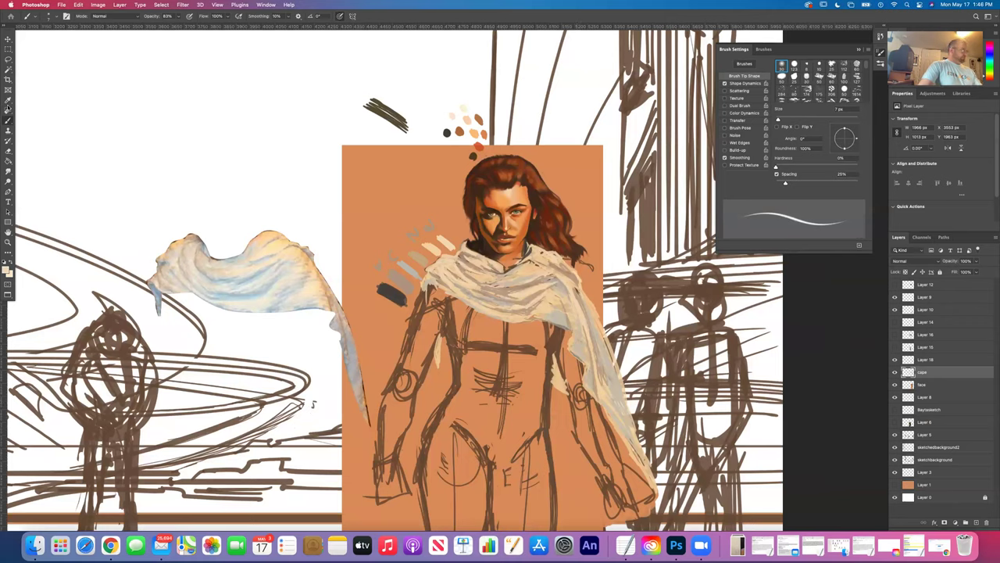
- Sample a light grey palette swatch and paint shading onto the small hanging cape piece beside the torso
{"action": "key", "text": "i"}
{"action": "left_click", "coordinate": [407, 267]}
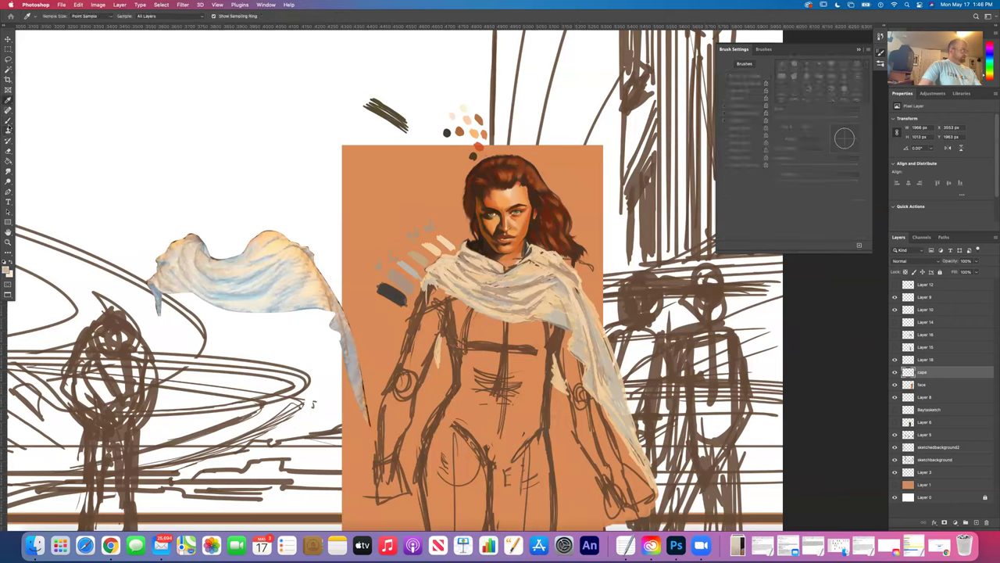
{"action": "key", "text": "b"}
{"action": "left_click_drag", "start_coordinate": [441, 344], "coordinate": [441, 357]}
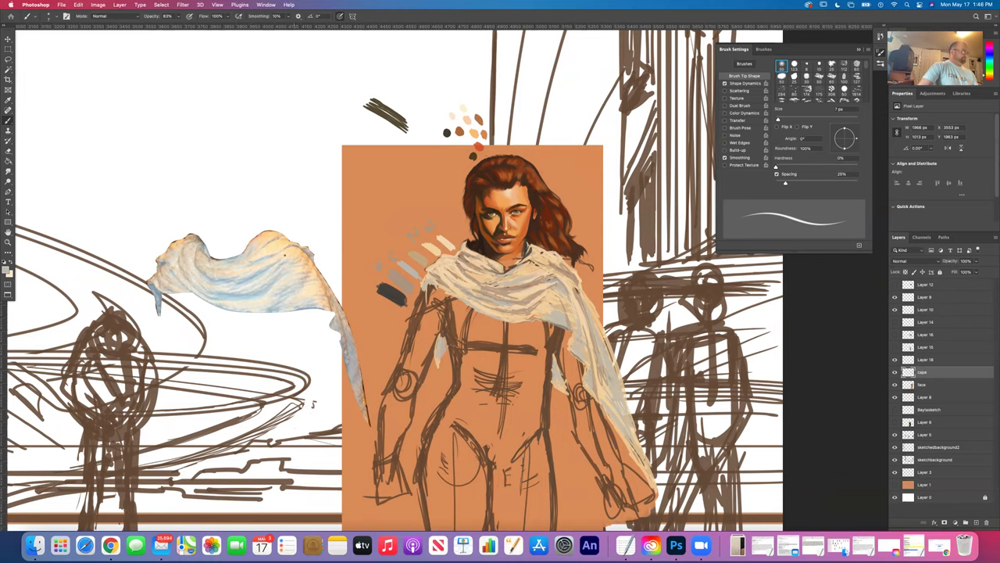
- Set the foreground colour to a warm mid grey, R 152, G 149, B 142, for brushing the cape
{"action": "key", "text": "i"}
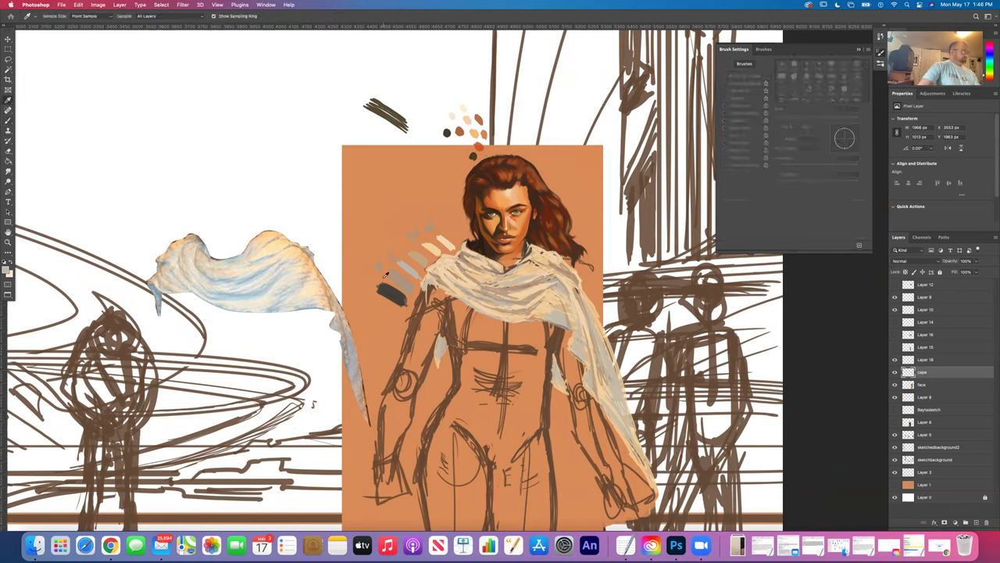
{"action": "left_click", "coordinate": [5, 269]}
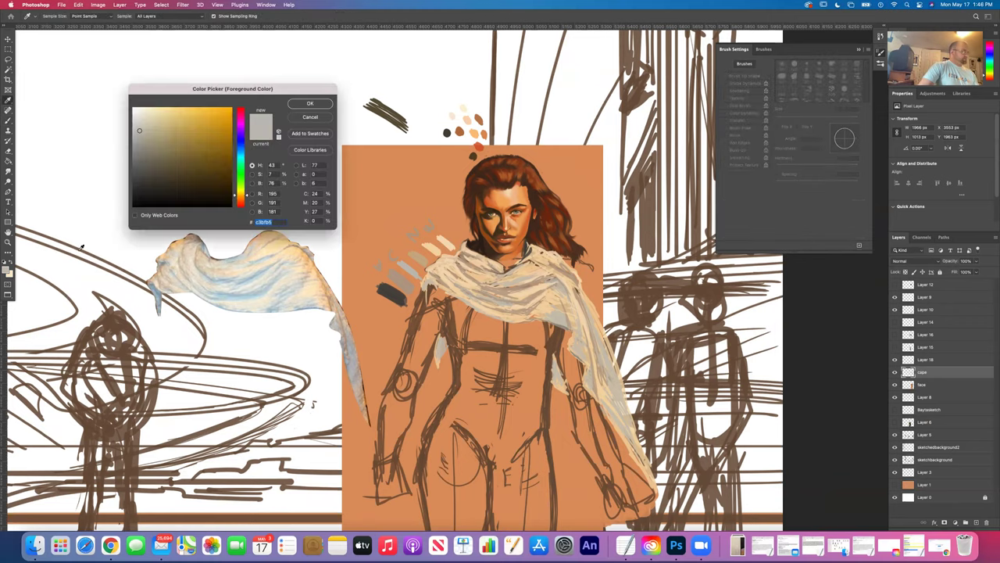
{"action": "left_click", "coordinate": [140, 146]}
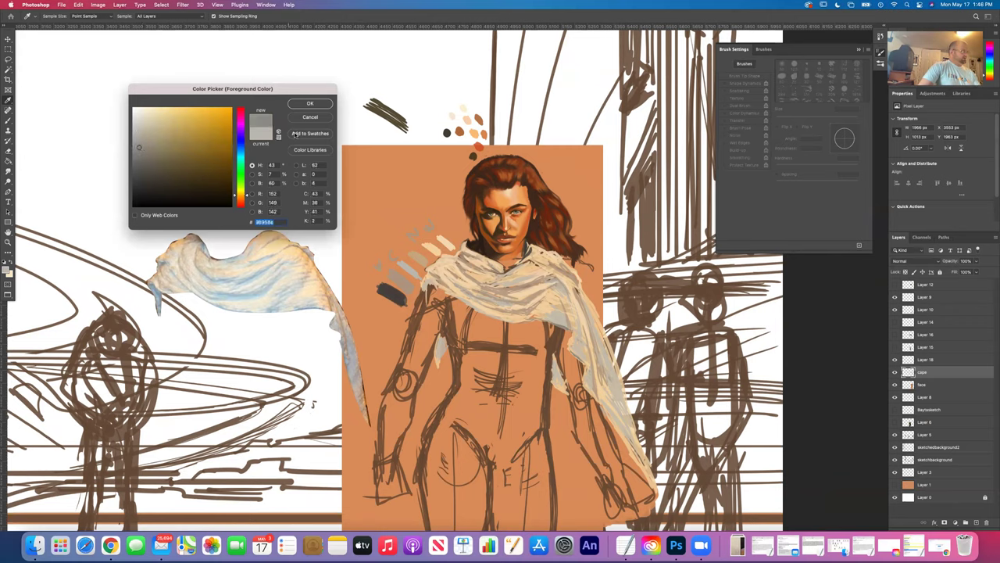
{"action": "left_click", "coordinate": [306, 104]}
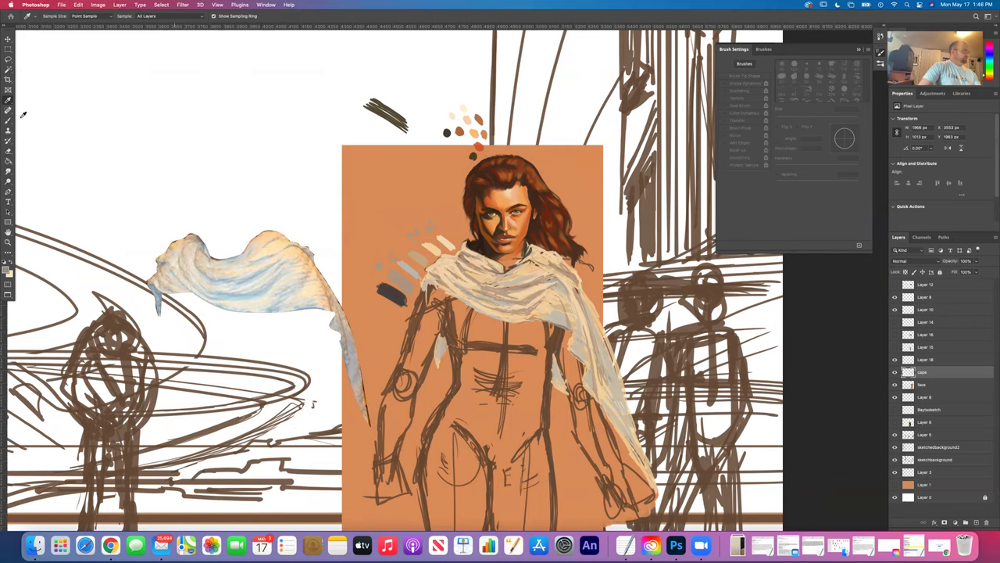
{"action": "key", "text": "b"}
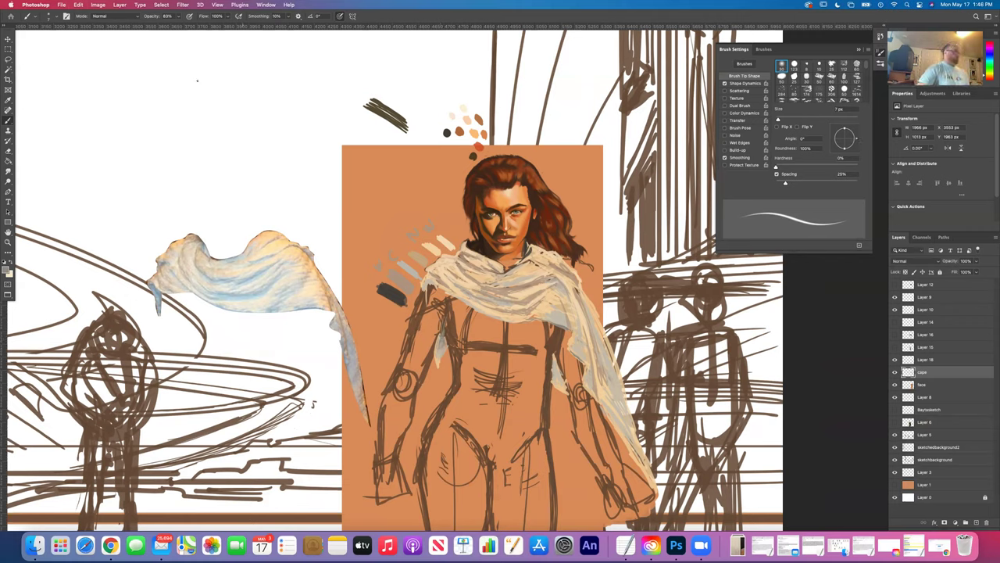
{"action": "left_click", "coordinate": [217, 5]}
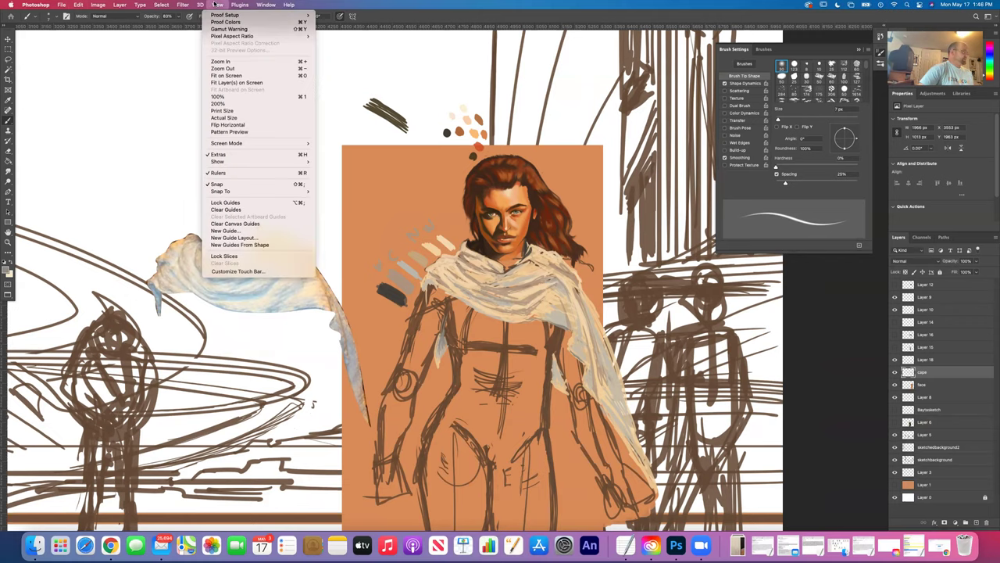
{"action": "left_click", "coordinate": [217, 4]}
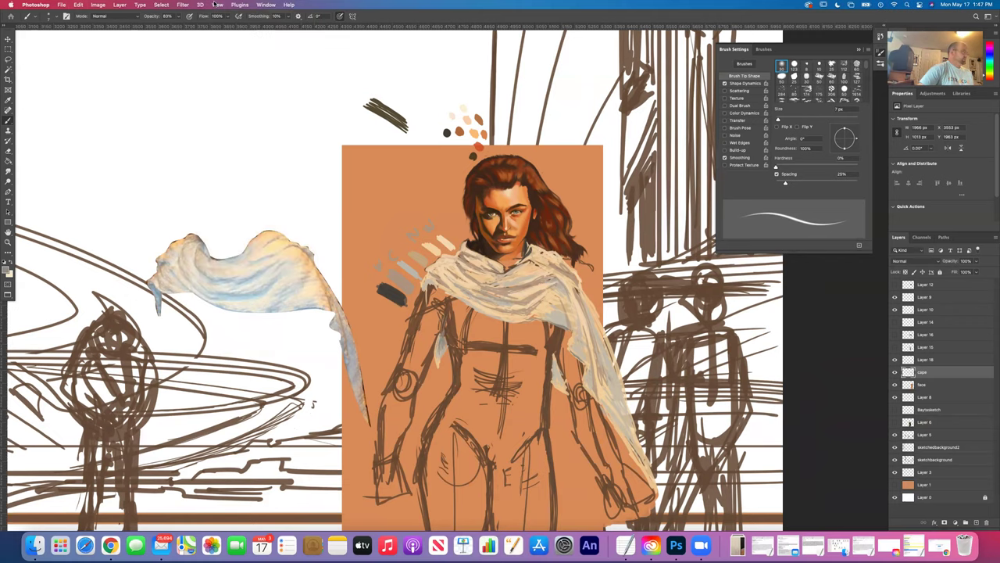
- Try a darker grey, #787773, with a short test stroke below the loose reference cape and undo the stroke
{"action": "left_click", "coordinate": [7, 269]}
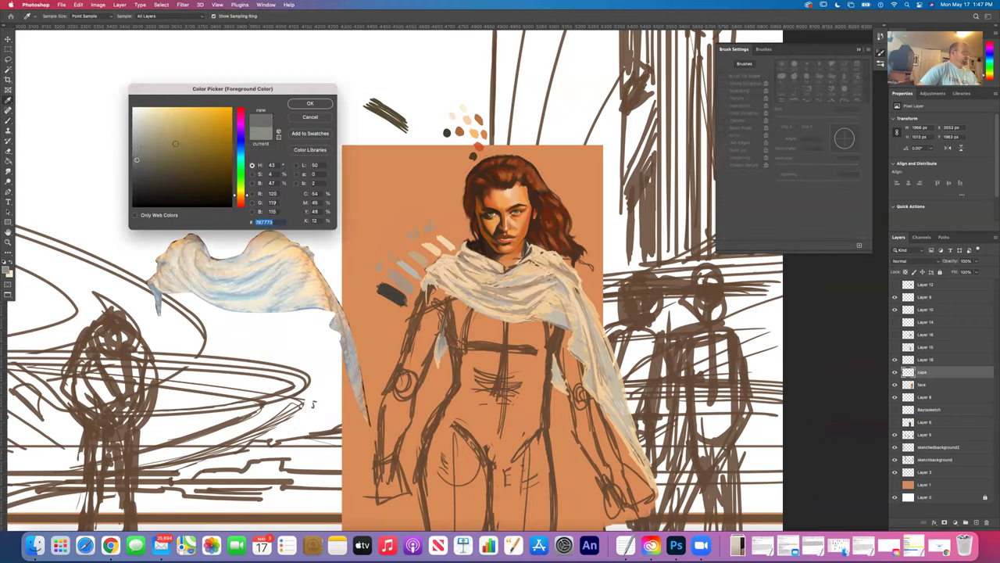
{"action": "left_click", "coordinate": [310, 103]}
{"action": "left_click_drag", "start_coordinate": [170, 312], "coordinate": [180, 322]}
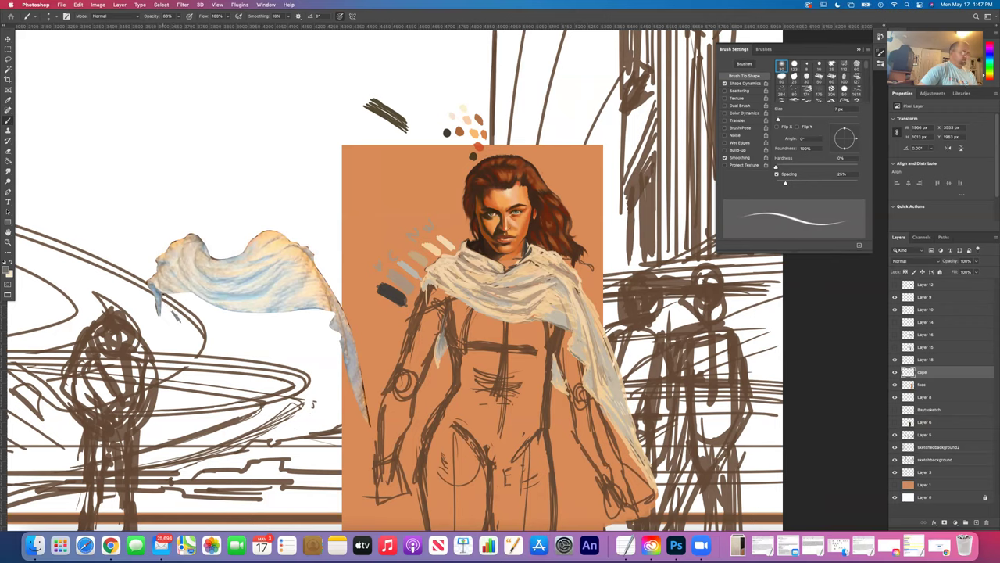
{"action": "key", "text": "super+z"}
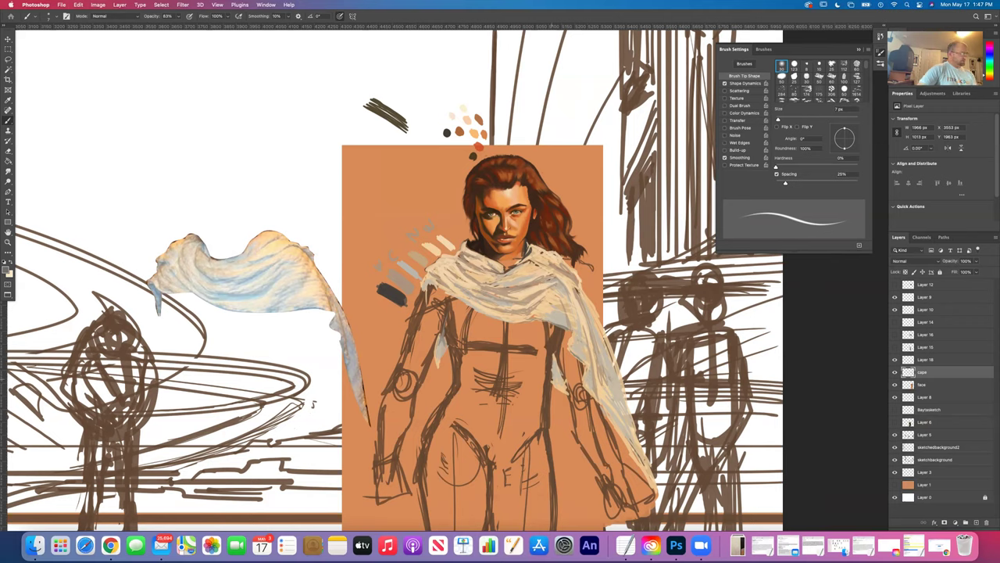
- Sample a grey from the small hanging cape piece beside the torso for the brush
{"action": "key", "text": "i"}
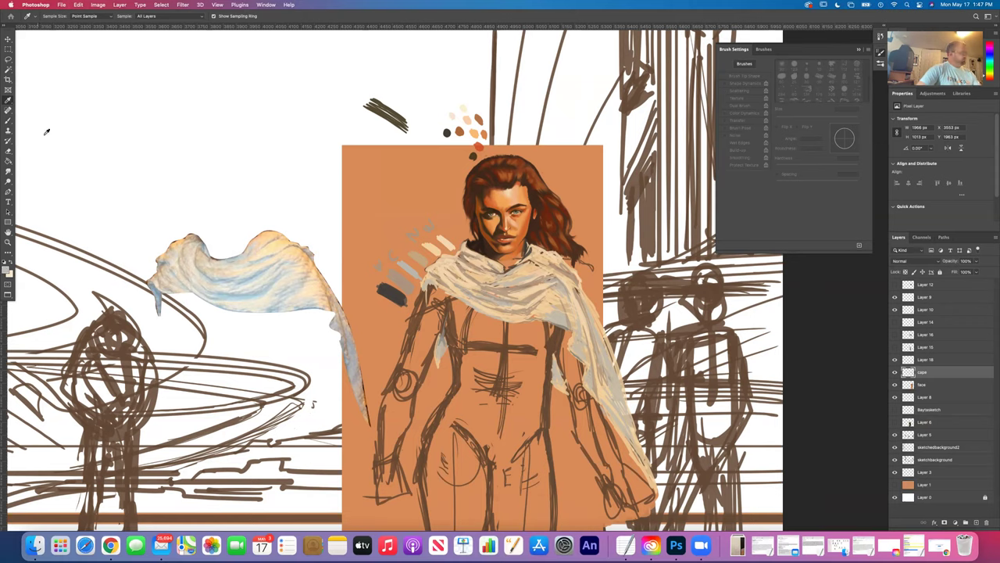
{"action": "left_click", "coordinate": [442, 335]}
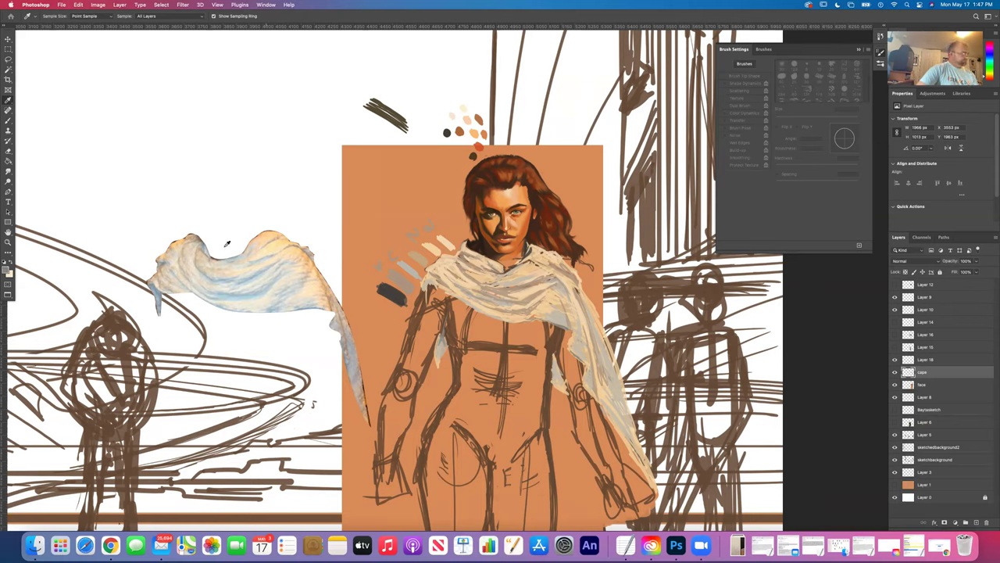
{"action": "left_click", "coordinate": [9, 118]}
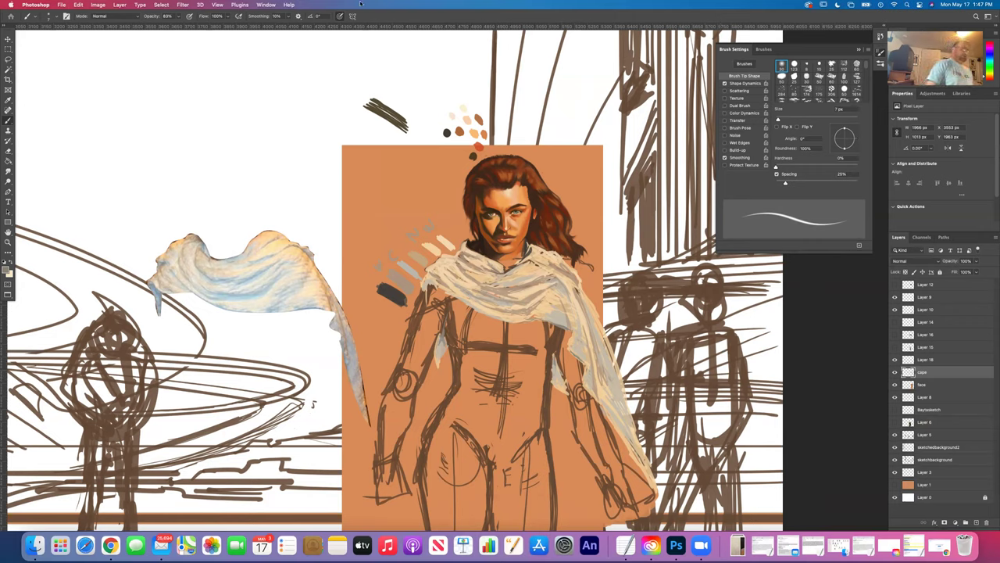
- Mirror the canvas view horizontally and back to check the figure within the whole scene and the scarf up close
{"action": "left_click", "coordinate": [260, 4]}
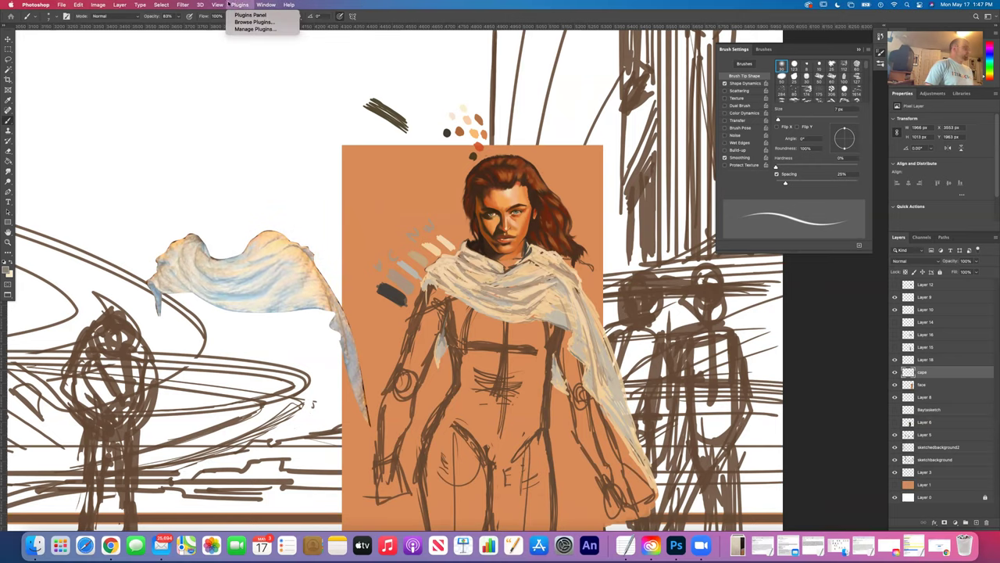
{"action": "mouse_move", "coordinate": [217, 5]}
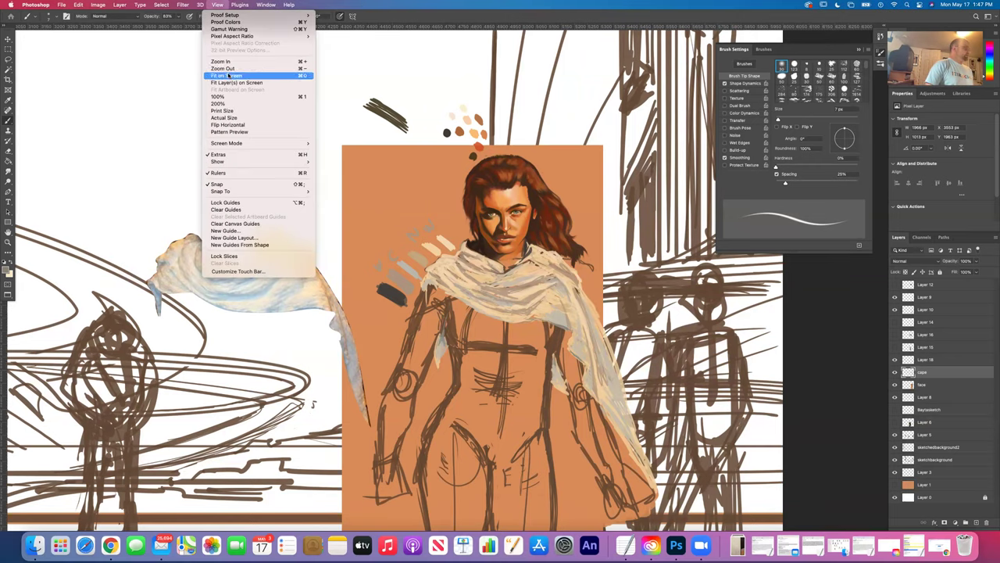
{"action": "left_click", "coordinate": [222, 117]}
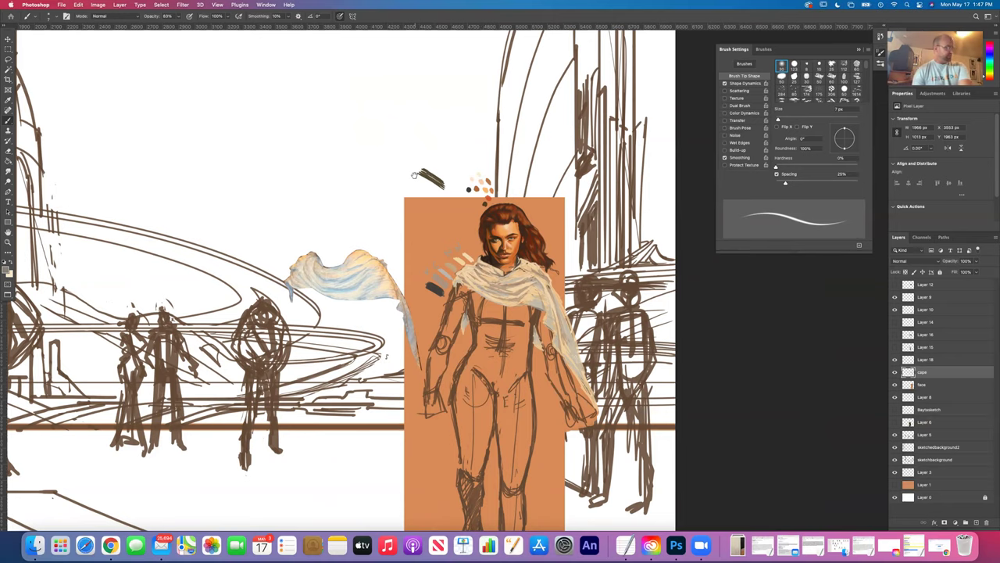
{"action": "scroll", "coordinate": [476, 272], "scroll_direction": "down", "scroll_amount": 2}
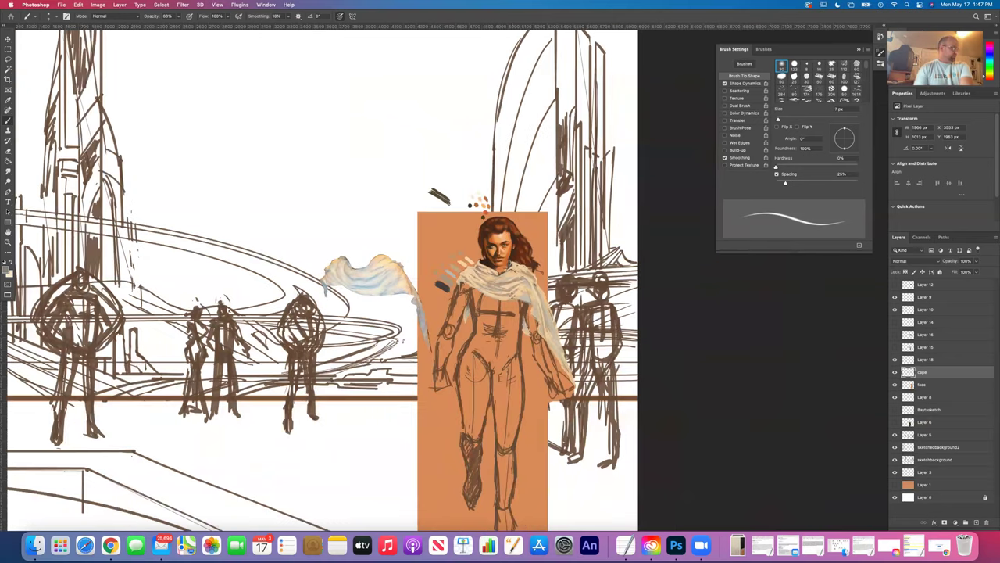
{"action": "left_click", "coordinate": [219, 5]}
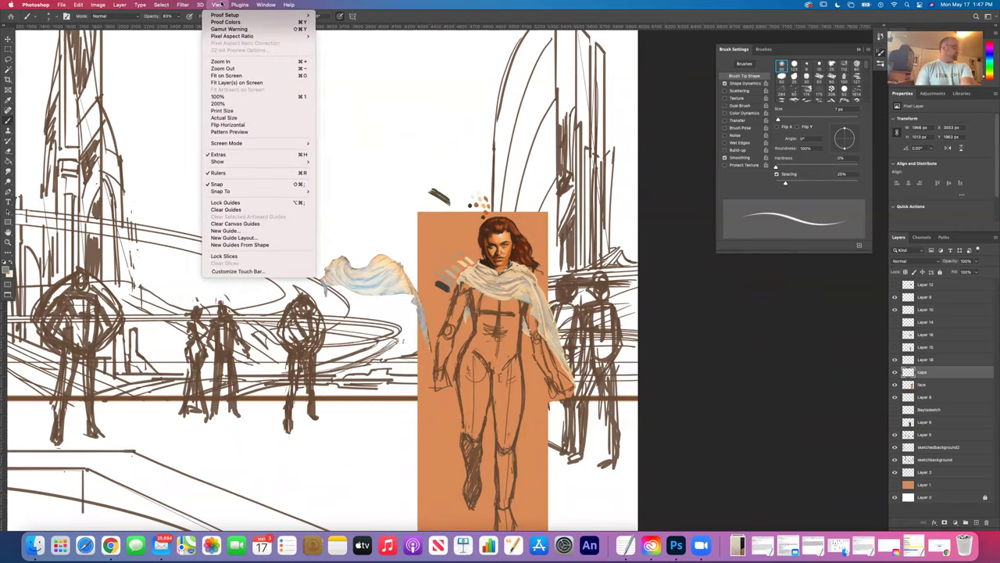
{"action": "left_click", "coordinate": [235, 118]}
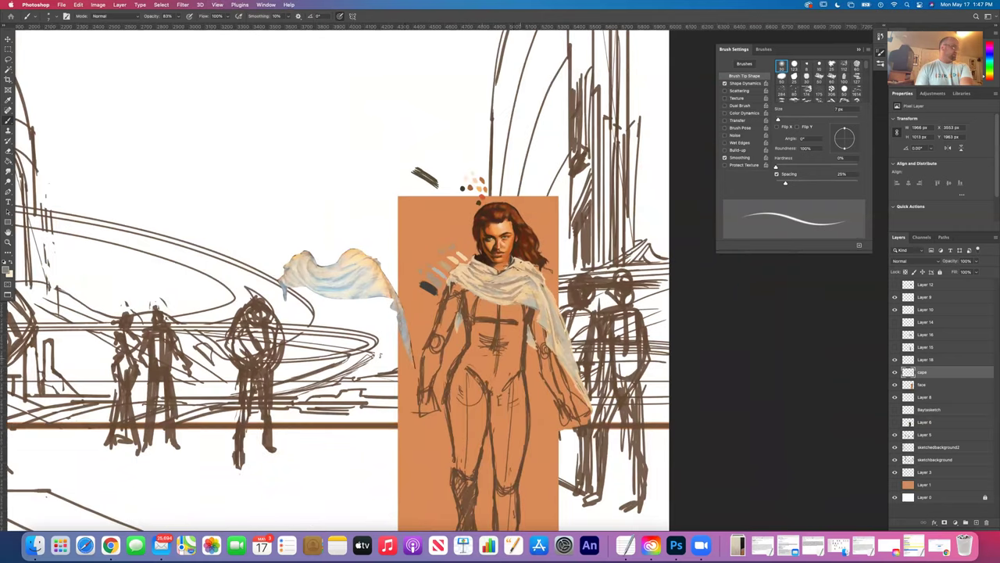
{"action": "key", "text": "super+minus"}
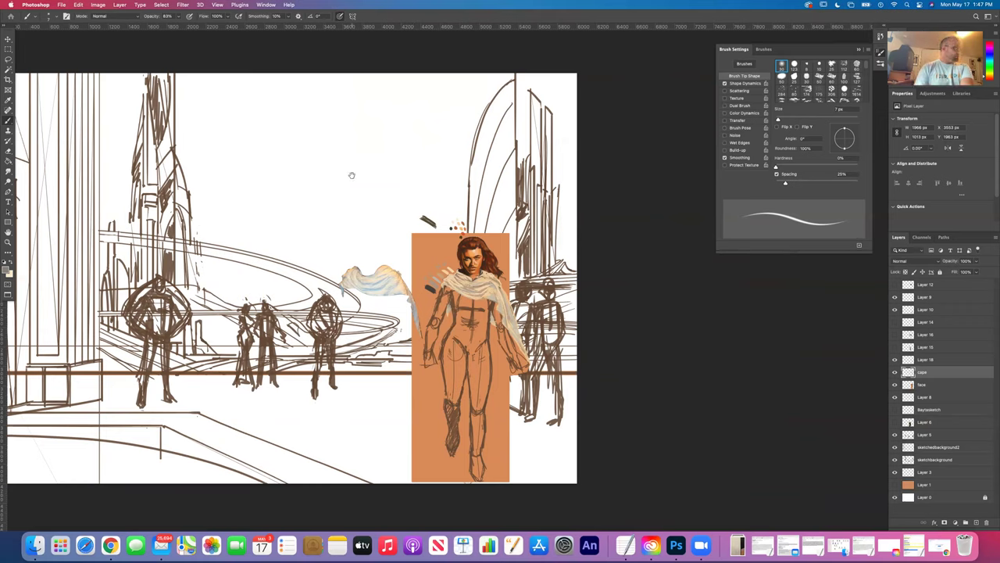
{"action": "scroll", "coordinate": [482, 298], "scroll_direction": "up", "scroll_amount": 5}
{"action": "left_click_drag", "start_coordinate": [463, 266], "coordinate": [507, 290]}
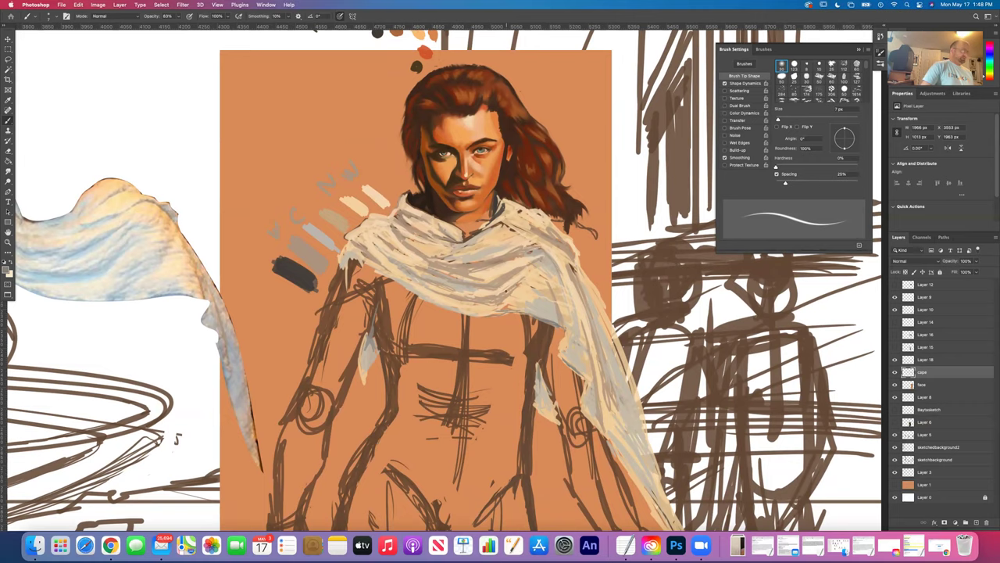
{"action": "left_click_drag", "start_coordinate": [484, 301], "coordinate": [479, 294]}
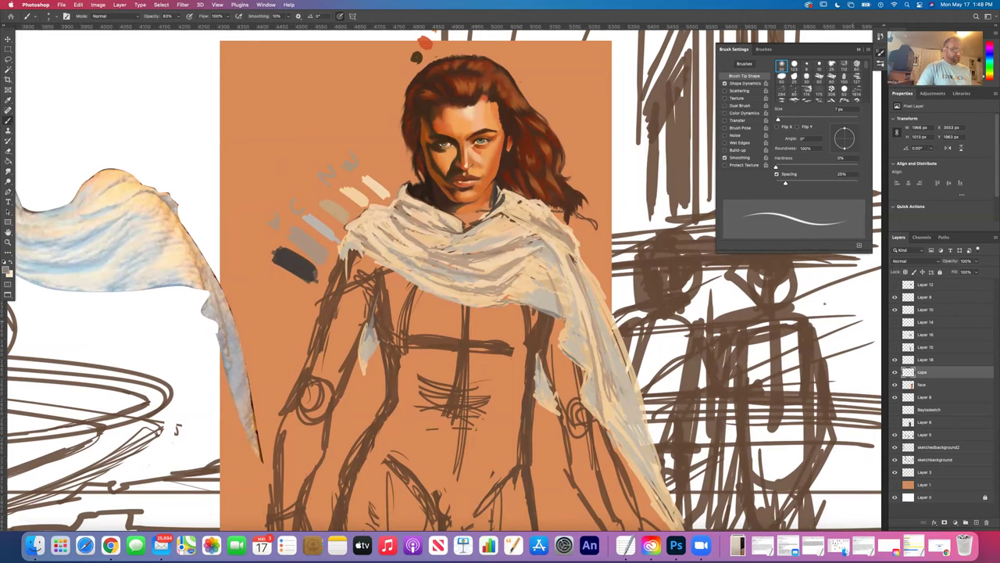
- Hide the face layer and toggle the cape layer's visibility repeatedly to examine the painted scarf on its own
{"action": "left_click", "coordinate": [896, 373]}
{"action": "left_click", "coordinate": [896, 373]}
{"action": "left_click", "coordinate": [896, 372]}
{"action": "left_click", "coordinate": [896, 373]}
{"action": "left_click", "coordinate": [896, 373]}
{"action": "left_click", "coordinate": [895, 385]}
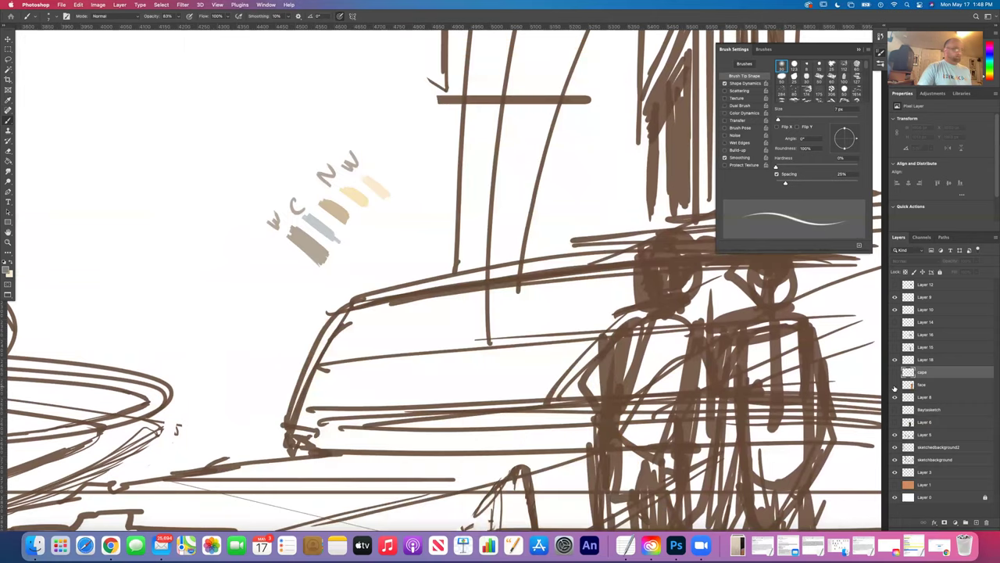
{"action": "left_click", "coordinate": [895, 372]}
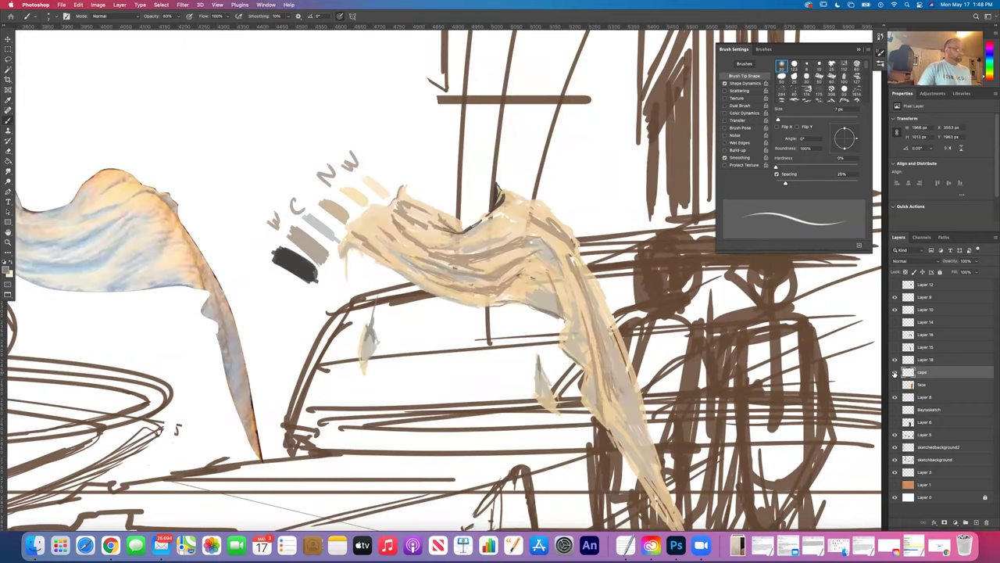
{"action": "left_click", "coordinate": [895, 373]}
{"action": "left_click", "coordinate": [895, 372]}
{"action": "left_click", "coordinate": [896, 373]}
{"action": "left_click", "coordinate": [896, 372]}
{"action": "left_click", "coordinate": [895, 373]}
{"action": "left_click", "coordinate": [895, 373]}
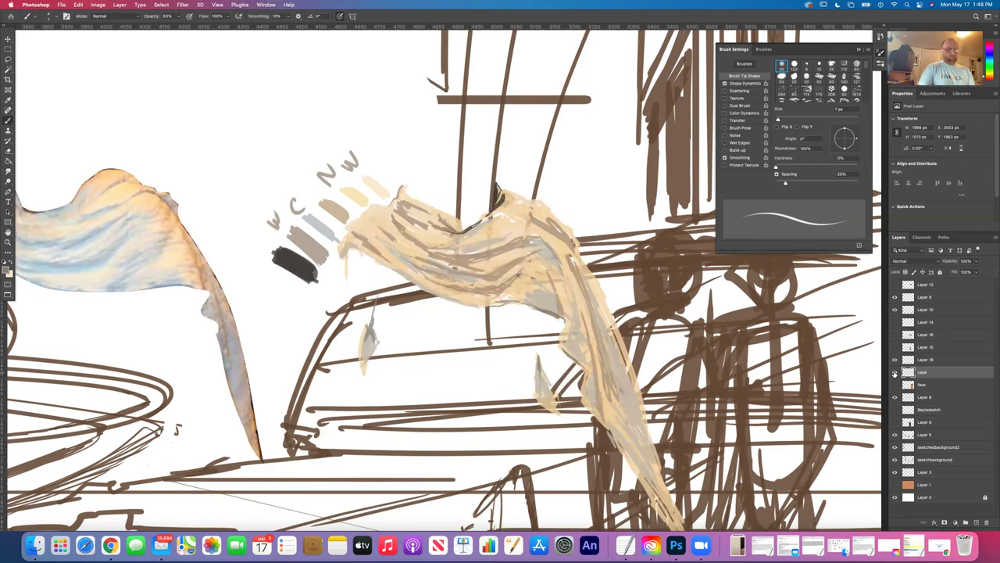
- Show the face layer again and compare the figure with and without the cape layer
{"action": "scroll", "coordinate": [600, 335], "scroll_direction": "down", "scroll_amount": 5}
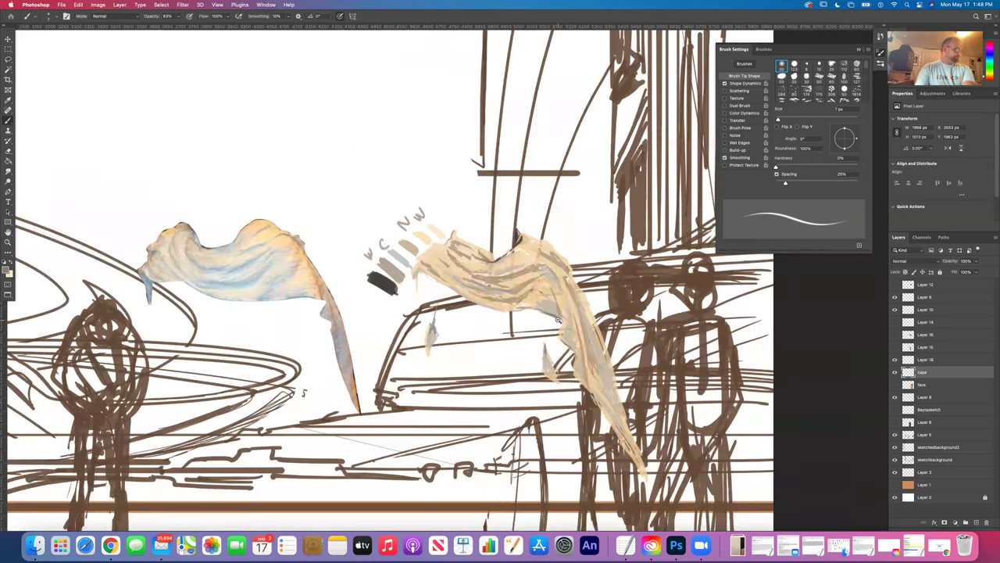
{"action": "left_click", "coordinate": [895, 372]}
{"action": "left_click", "coordinate": [895, 373]}
{"action": "left_click", "coordinate": [896, 373]}
{"action": "left_click", "coordinate": [895, 372]}
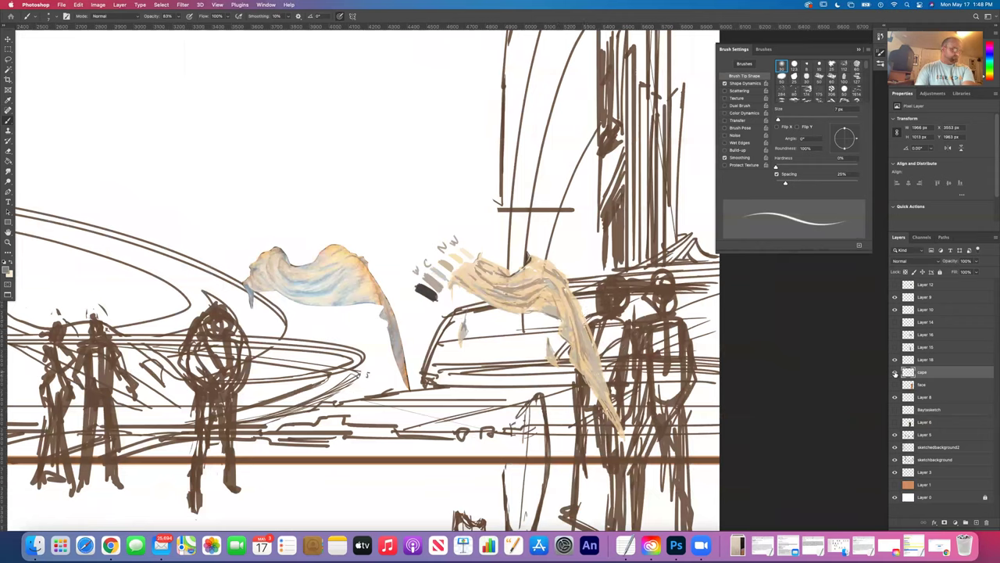
{"action": "left_click", "coordinate": [895, 385]}
{"action": "left_click", "coordinate": [895, 385]}
{"action": "left_click", "coordinate": [895, 385]}
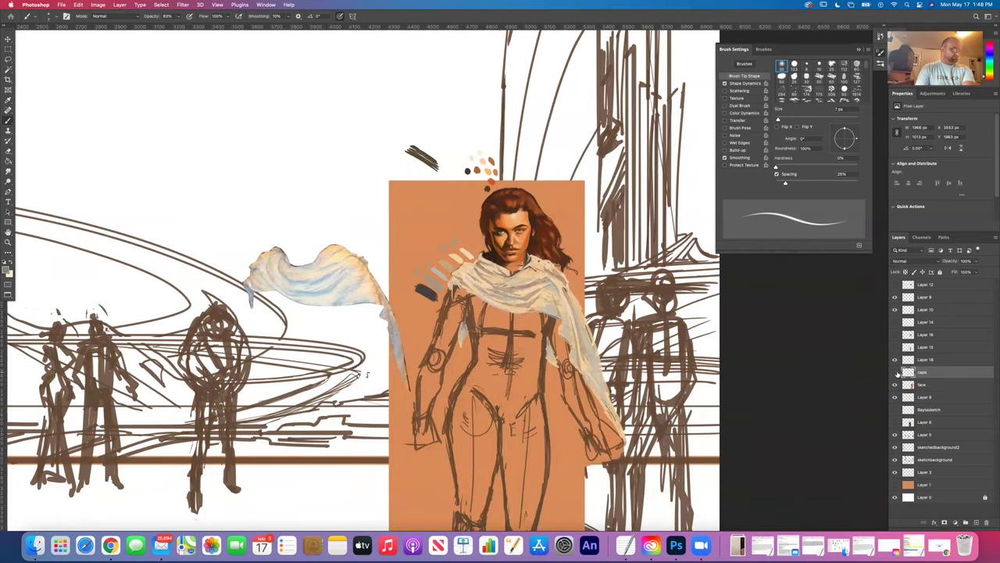
{"action": "left_click", "coordinate": [896, 373]}
{"action": "left_click", "coordinate": [895, 373]}
{"action": "left_click", "coordinate": [896, 372]}
{"action": "left_click", "coordinate": [895, 372]}
- Merge the cape layer down into the face layer
{"action": "left_click", "coordinate": [996, 237]}
{"action": "left_click", "coordinate": [931, 462]}
- Switch to the Mixer Brush tool and check its brush load options
{"action": "key", "text": "h"}
{"action": "left_click_drag", "start_coordinate": [483, 294], "coordinate": [508, 231]}
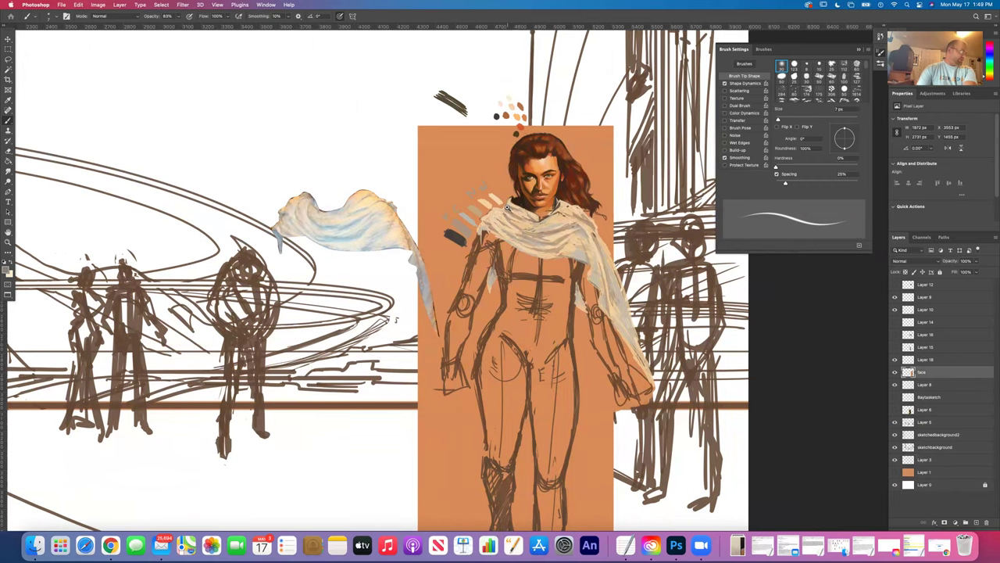
{"action": "scroll", "coordinate": [540, 199], "scroll_direction": "up", "scroll_amount": 5}
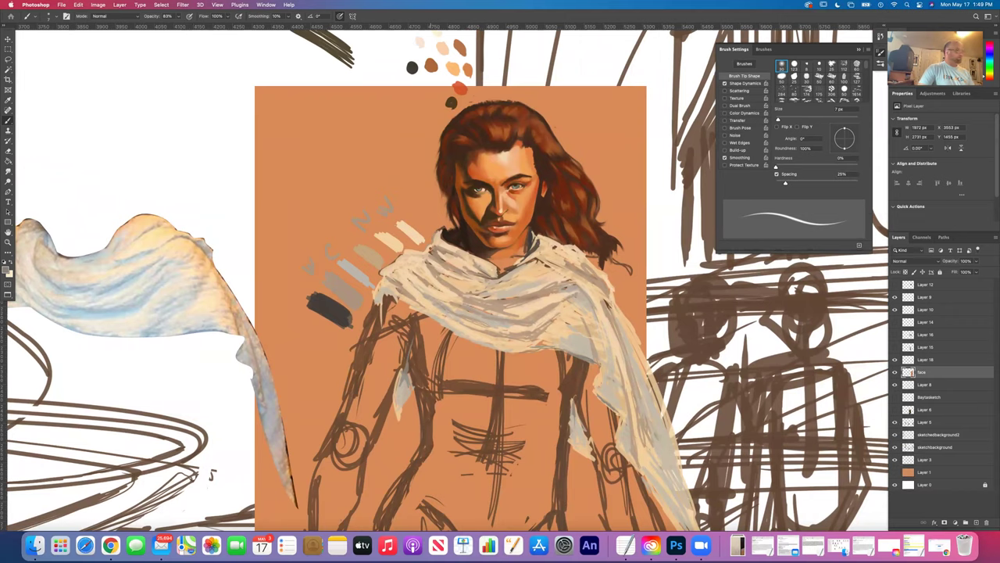
{"action": "right_click", "coordinate": [8, 120]}
{"action": "left_click", "coordinate": [42, 135]}
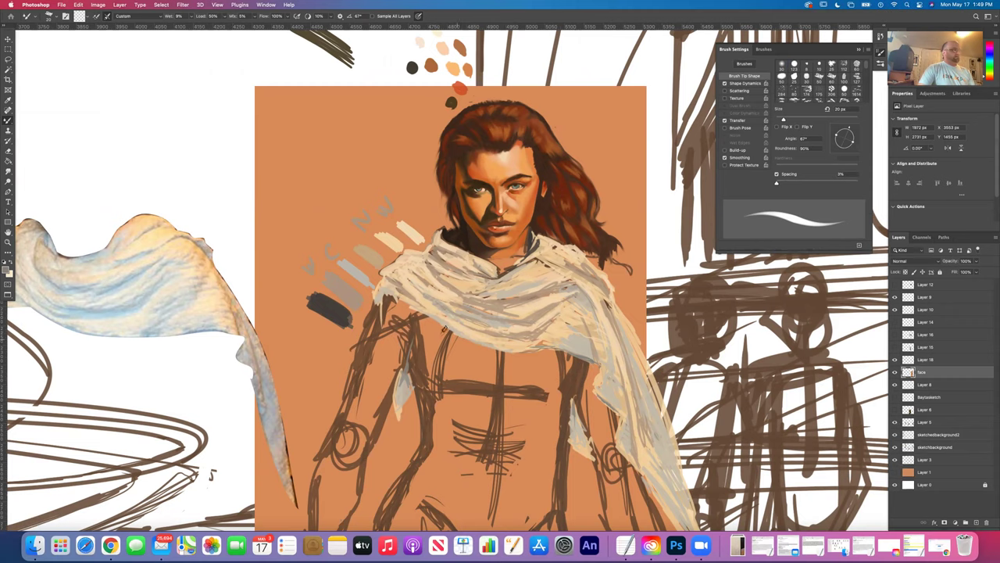
{"action": "left_click", "coordinate": [88, 17]}
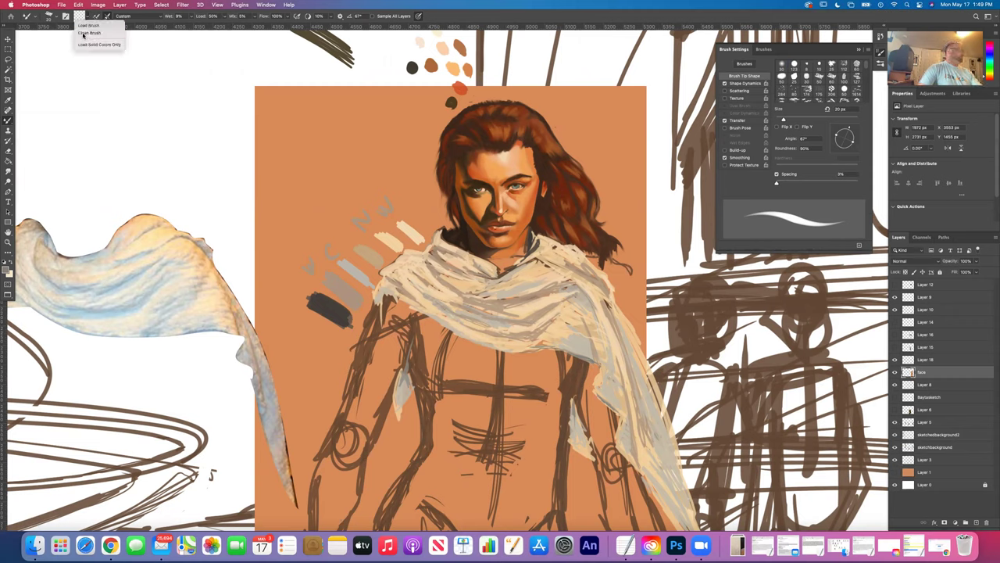
{"action": "left_click", "coordinate": [109, 75]}
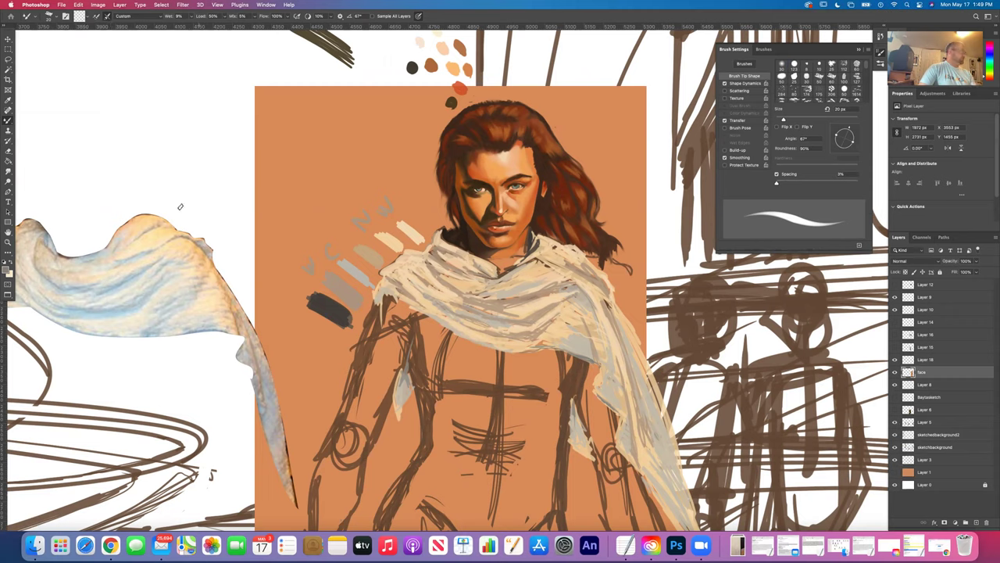
- Sample a light cream tone from the scarf and reselect the Mixer Brush tool
{"action": "left_click", "coordinate": [8, 99]}
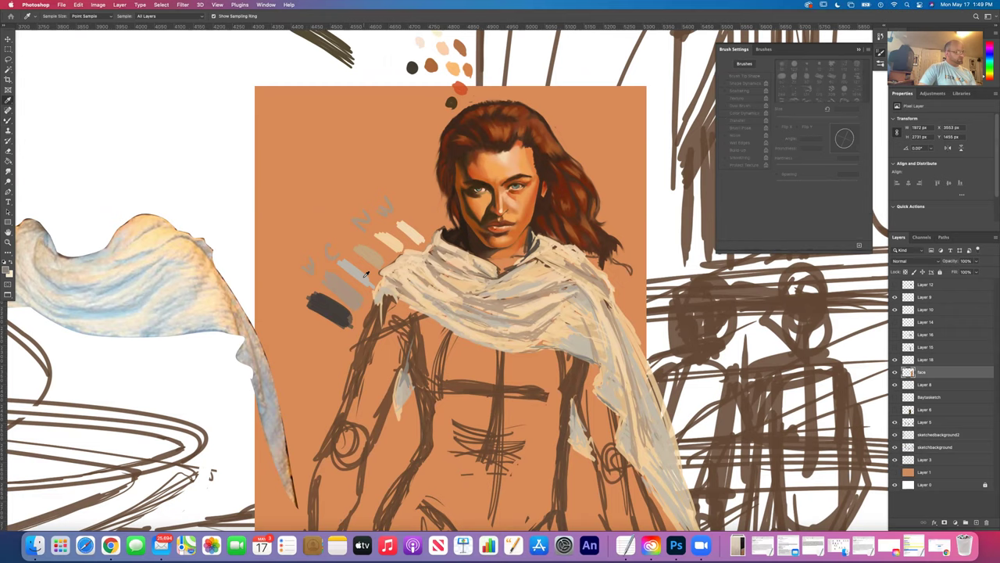
{"action": "left_click", "coordinate": [463, 282]}
{"action": "left_click", "coordinate": [7, 119]}
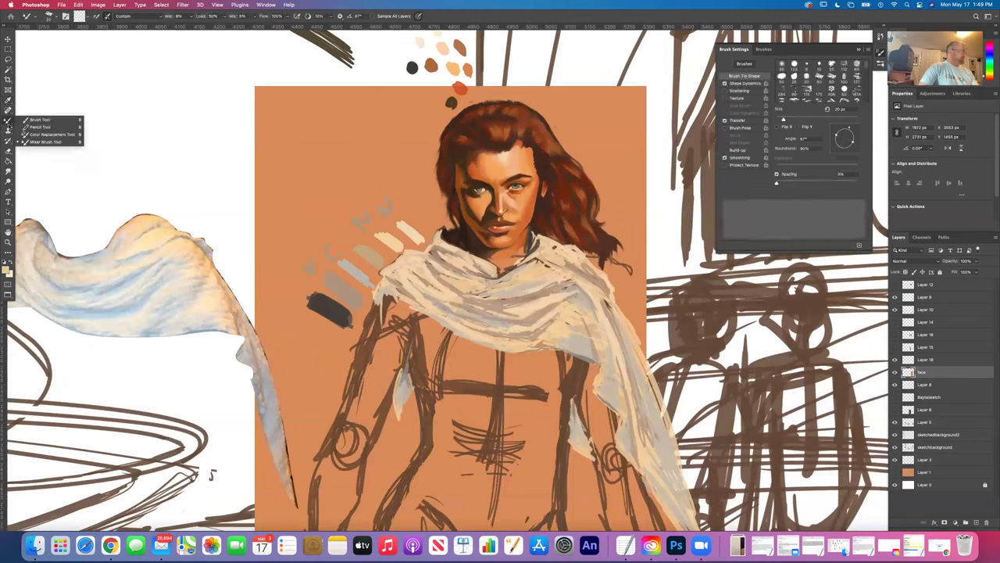
{"action": "left_click", "coordinate": [39, 143]}
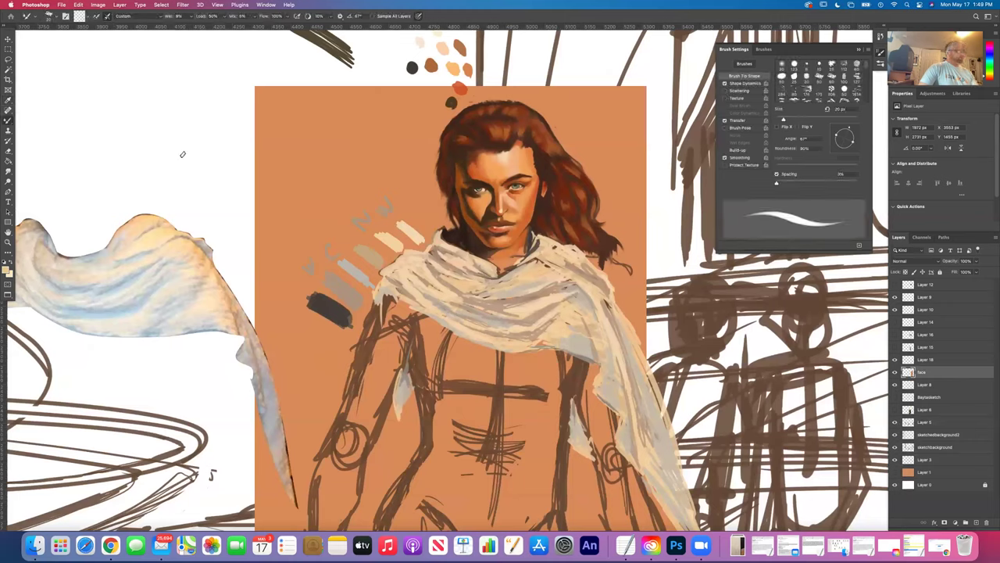
- Enlarge the Brush Settings panel to show all the brush tips and move it over the canvas beside the figure
{"action": "left_click_drag", "start_coordinate": [793, 251], "coordinate": [793, 447]}
{"action": "left_click_drag", "start_coordinate": [797, 51], "coordinate": [721, 31]}
{"action": "mouse_move", "coordinate": [795, 428]}
{"action": "left_mouse_down"}
{"action": "mouse_move", "coordinate": [805, 447]}
{"action": "mouse_move", "coordinate": [897, 437]}
{"action": "left_mouse_up"}
{"action": "mouse_move", "coordinate": [710, 21]}
{"action": "left_mouse_down"}
{"action": "mouse_move", "coordinate": [711, 108]}
{"action": "mouse_move", "coordinate": [188, 117]}
{"action": "mouse_move", "coordinate": [156, 66]}
{"action": "left_mouse_up"}
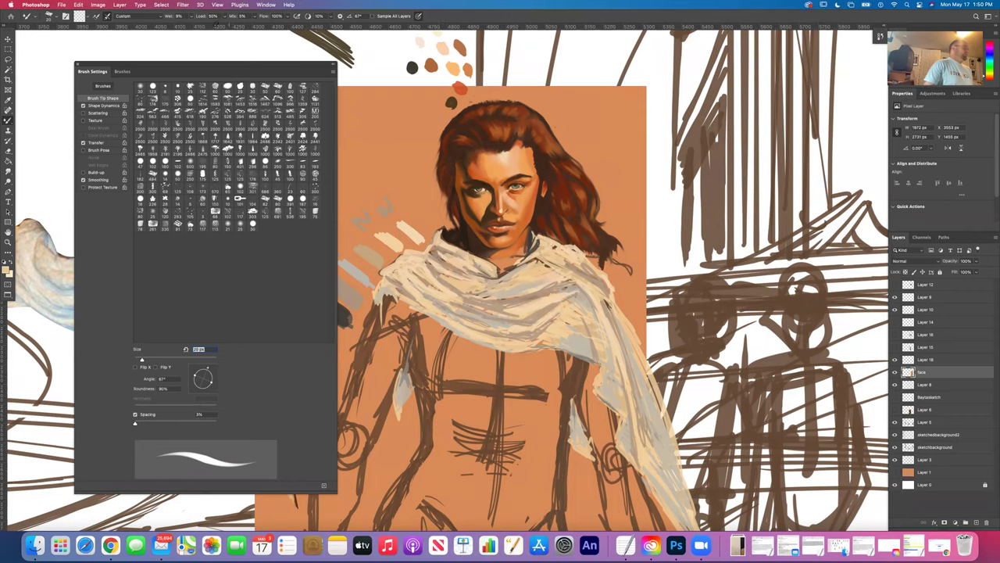
- Flip the canvas view horizontally to examine the painted face and scarf from a distance and up close
{"action": "left_click", "coordinate": [216, 5]}
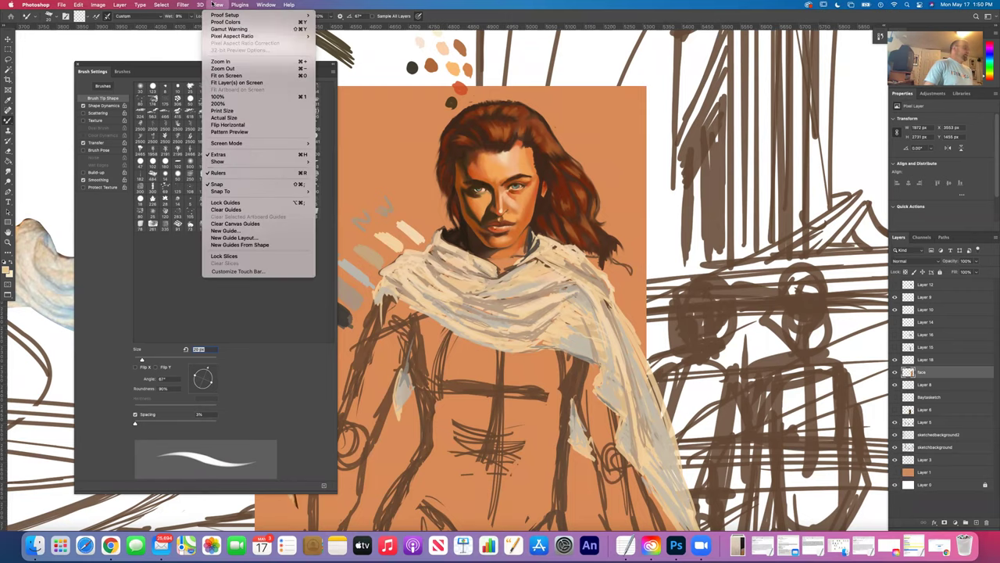
{"action": "left_click", "coordinate": [235, 117]}
{"action": "key", "text": "super+minus"}
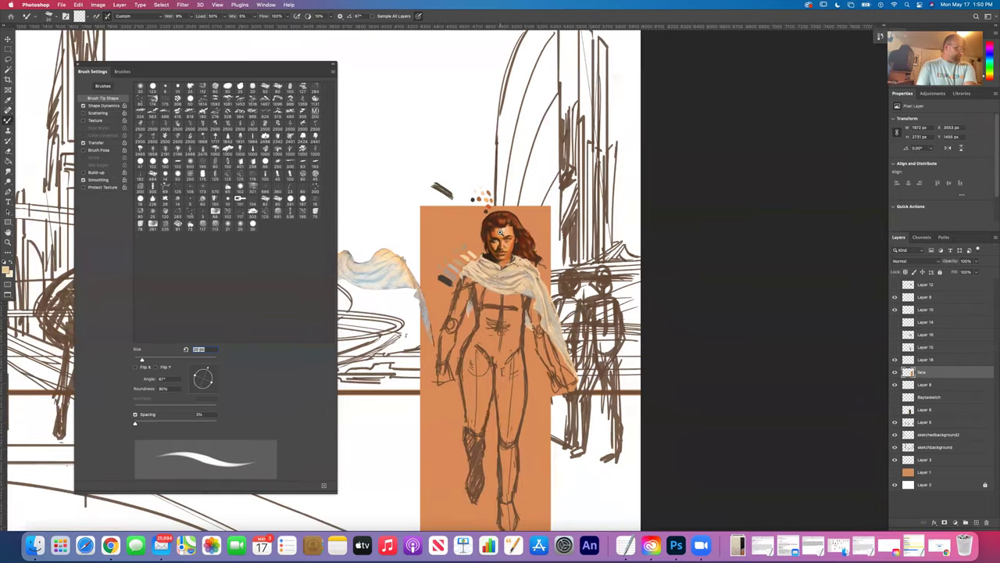
{"action": "scroll", "coordinate": [501, 228], "scroll_direction": "up", "scroll_amount": 5}
{"action": "left_click_drag", "start_coordinate": [499, 232], "coordinate": [535, 229]}
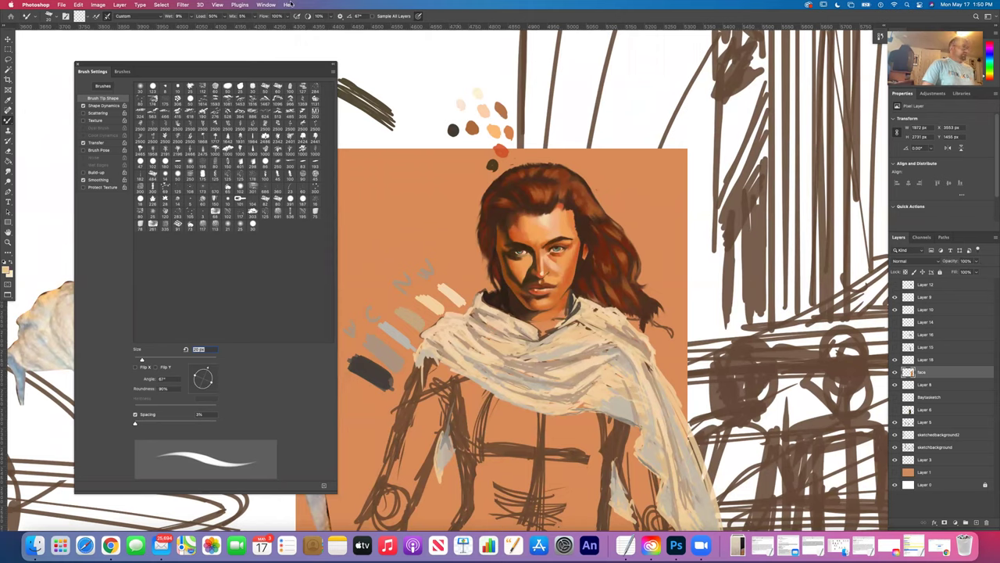
- Flip the canvas view horizontally again and check how the figure reads against the full background sketch
{"action": "left_click", "coordinate": [217, 5]}
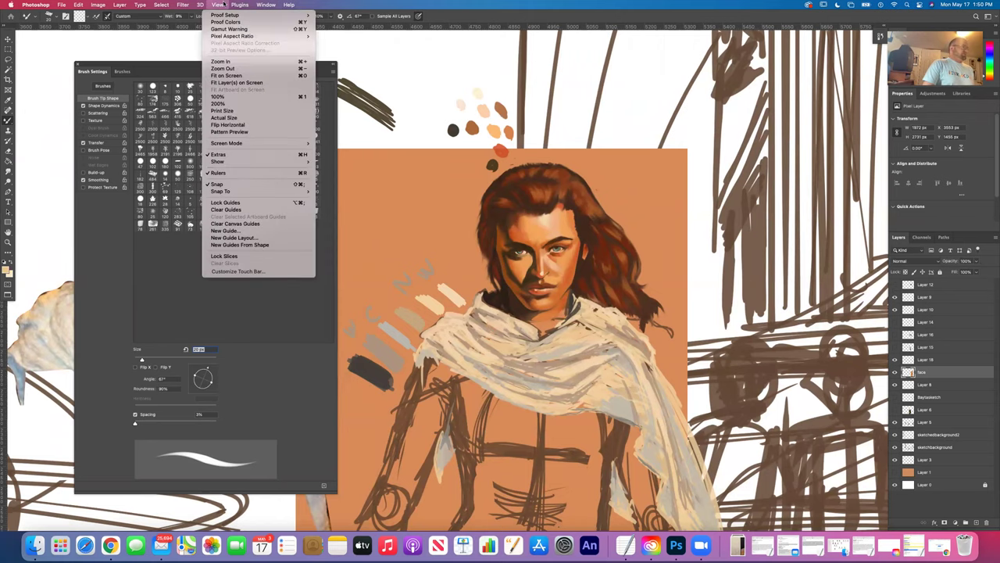
{"action": "left_click", "coordinate": [225, 117]}
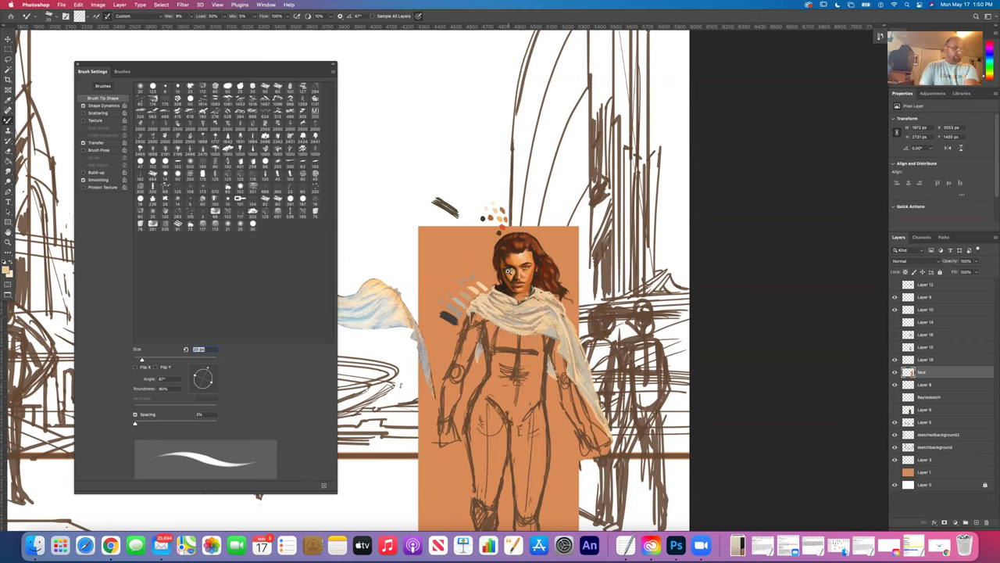
{"action": "scroll", "coordinate": [504, 268], "scroll_direction": "down", "scroll_amount": 1}
{"action": "scroll", "coordinate": [504, 266], "scroll_direction": "down", "scroll_amount": 1}
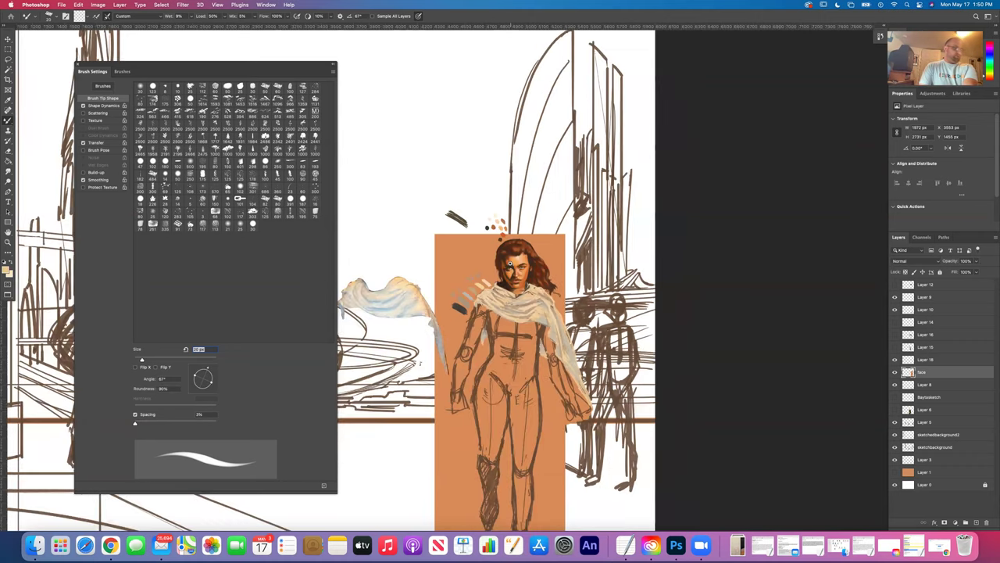
{"action": "scroll", "coordinate": [509, 264], "scroll_direction": "up", "scroll_amount": 1}
{"action": "scroll", "coordinate": [509, 264], "scroll_direction": "down", "scroll_amount": 3}
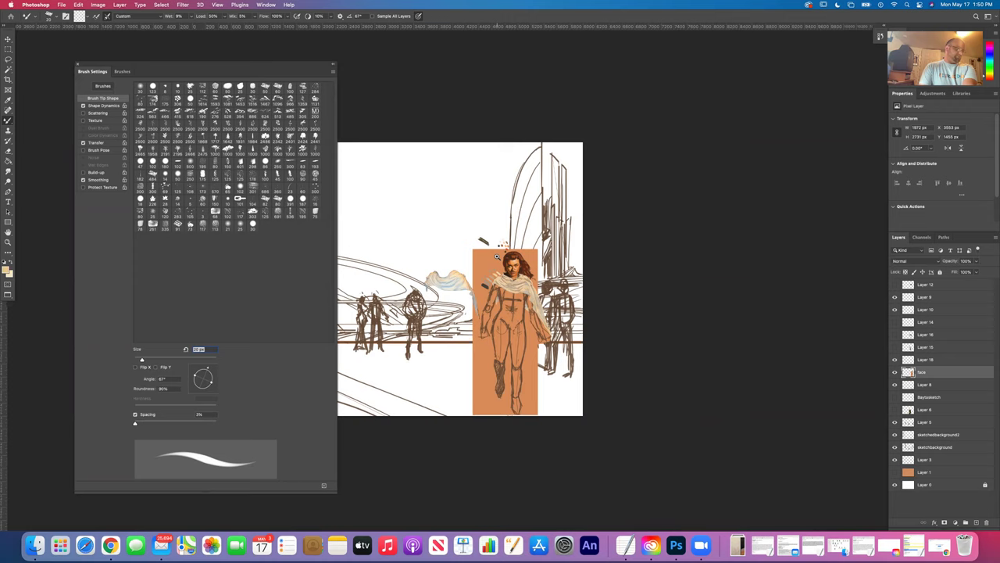
{"action": "scroll", "coordinate": [476, 260], "scroll_direction": "up", "scroll_amount": 3}
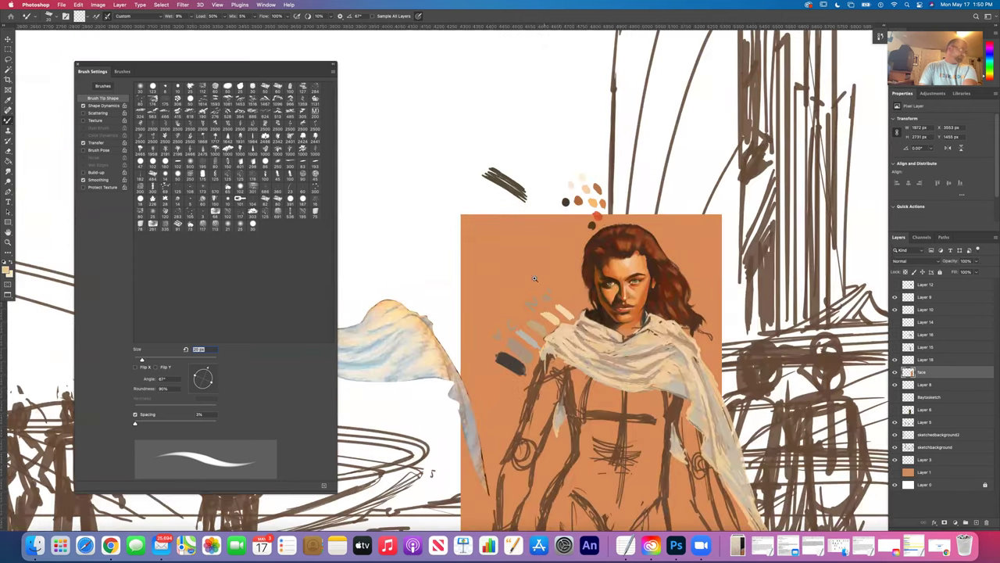
- Toggle the face layer's visibility off and on to check that it holds the painted scarf
{"action": "scroll", "coordinate": [577, 267], "scroll_direction": "up", "scroll_amount": 2}
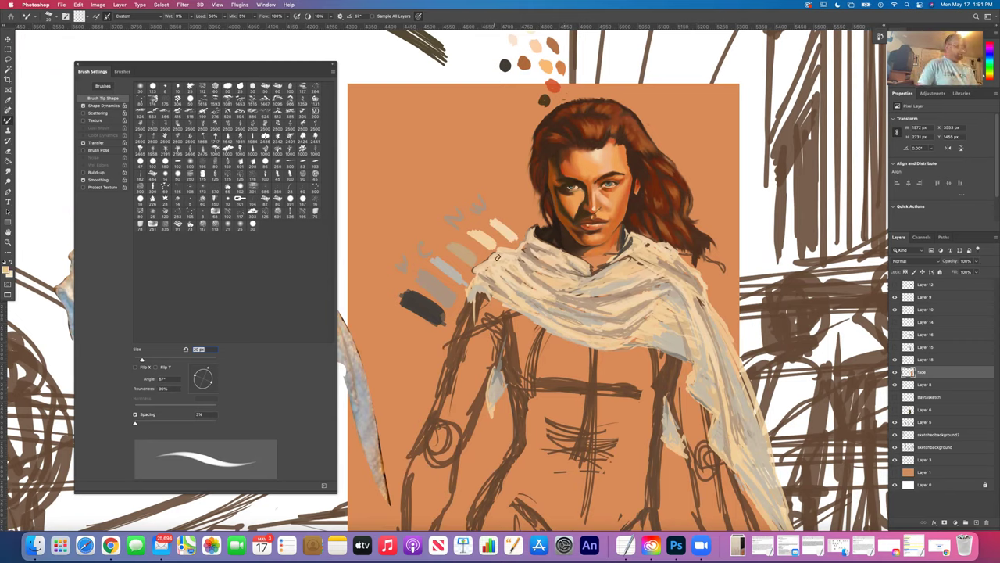
{"action": "left_click", "coordinate": [894, 373]}
{"action": "left_click", "coordinate": [895, 373]}
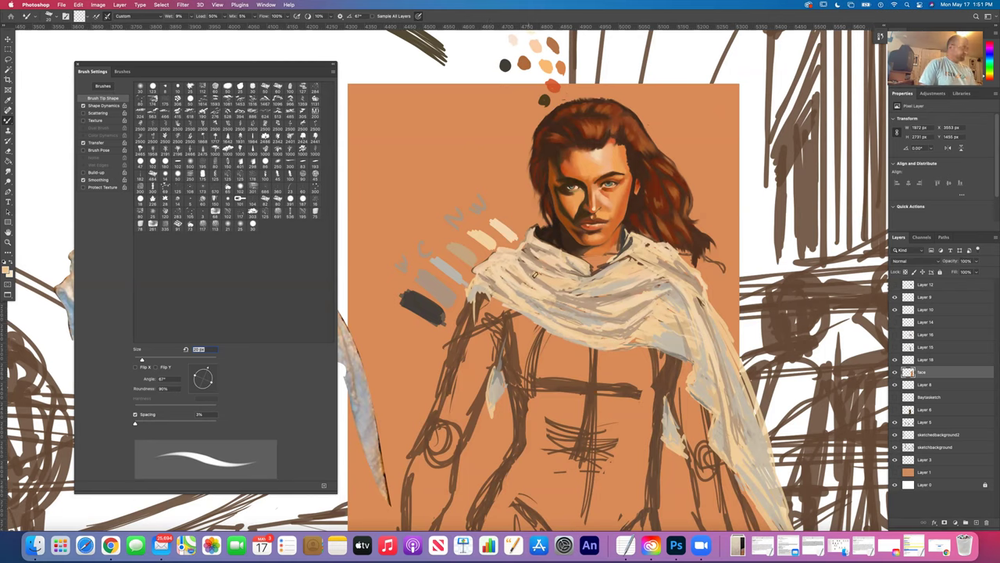
- Enlarge the Mixer Brush to 40 px and rotate its tip to blend the scarf folds, finishing at a 28° angle
{"action": "key", "text": "bracketright"}
{"action": "key", "text": "bracketright"}
{"action": "key", "text": "bracketright"}
{"action": "key", "text": "bracketright"}
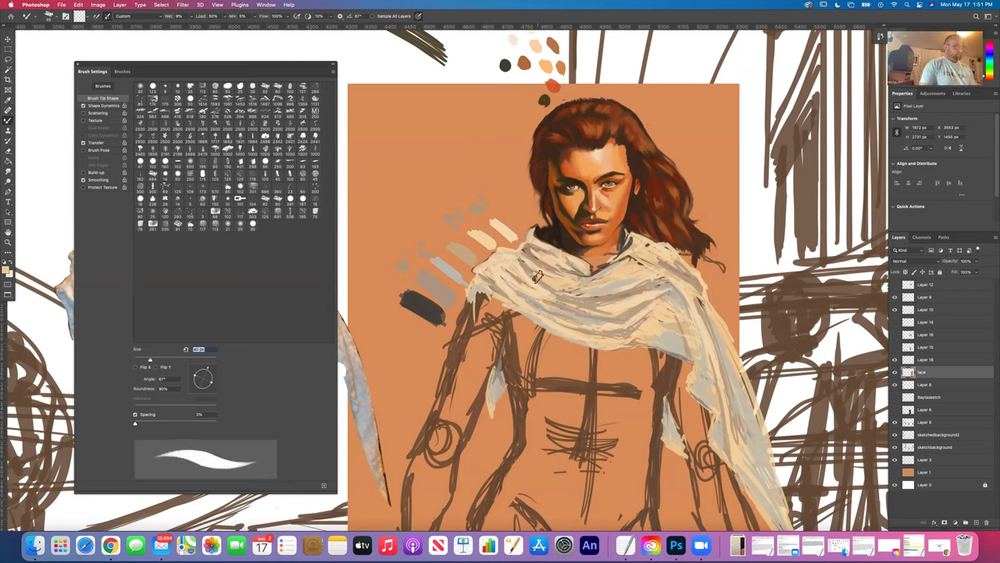
{"action": "left_click", "coordinate": [211, 378]}
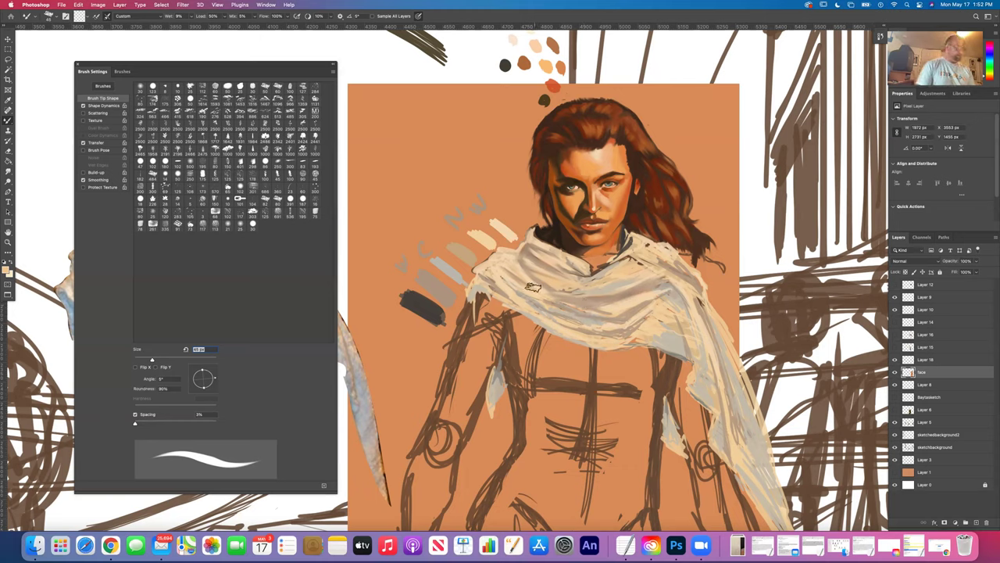
{"action": "left_click_drag", "start_coordinate": [203, 383], "coordinate": [210, 376]}
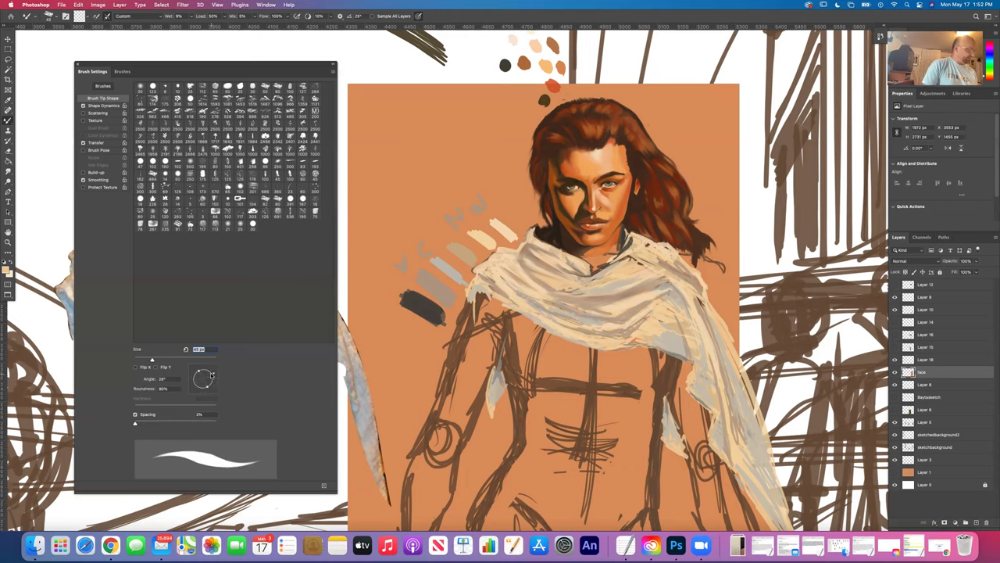
- Toggle the Load Solid Colors Only option and clean the Mixer Brush
{"action": "left_click", "coordinate": [88, 17]}
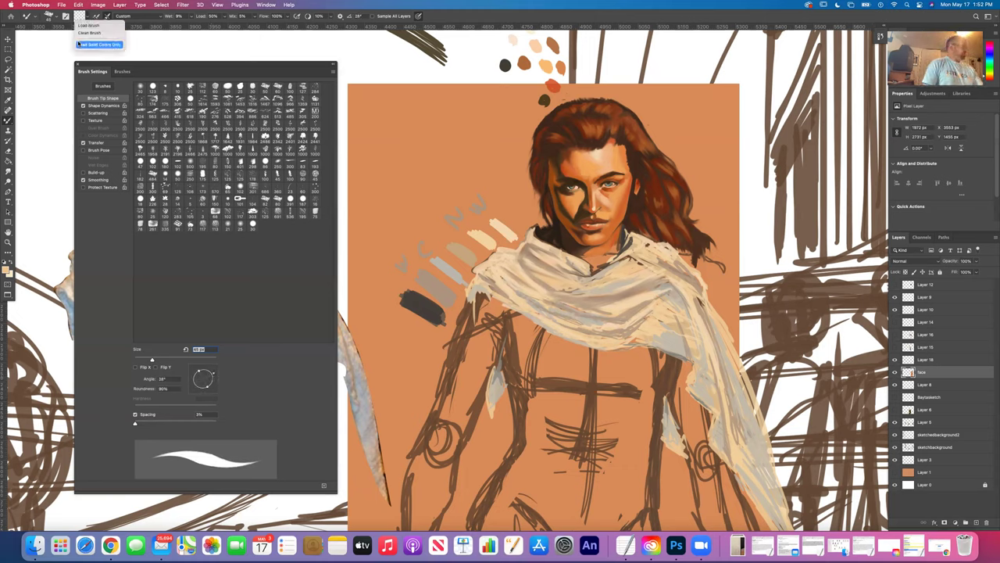
{"action": "left_click", "coordinate": [98, 41]}
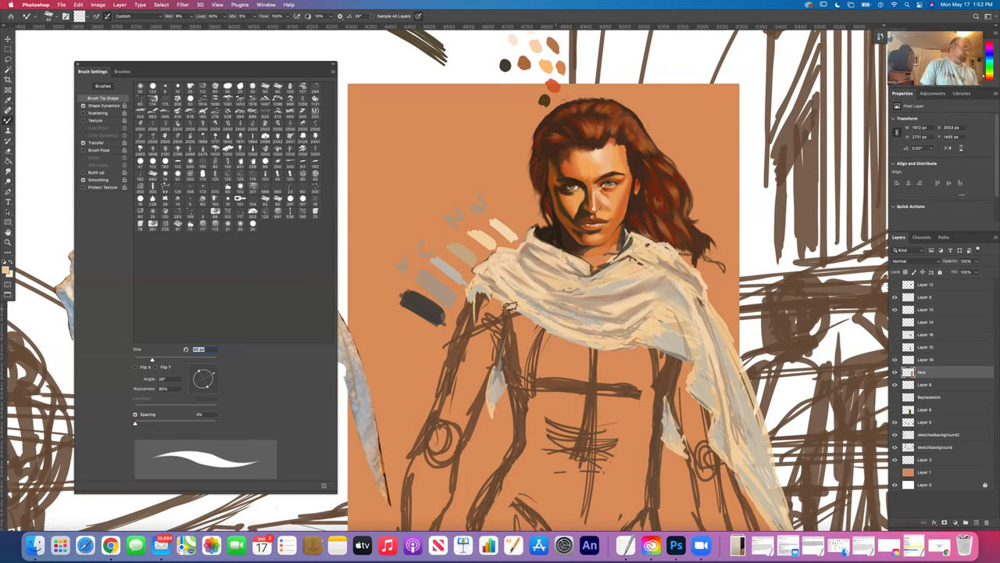
{"action": "left_click", "coordinate": [86, 16]}
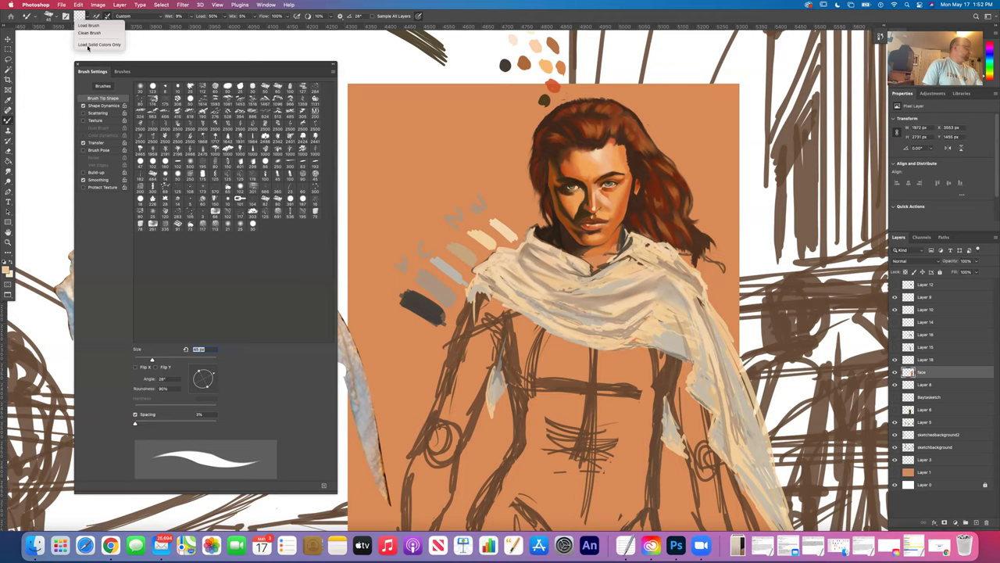
{"action": "left_click", "coordinate": [88, 45]}
{"action": "left_click", "coordinate": [86, 16]}
{"action": "left_click", "coordinate": [94, 33]}
{"action": "left_click", "coordinate": [87, 17]}
{"action": "left_click", "coordinate": [82, 44]}
{"action": "left_click", "coordinate": [86, 17]}
{"action": "left_click", "coordinate": [92, 33]}
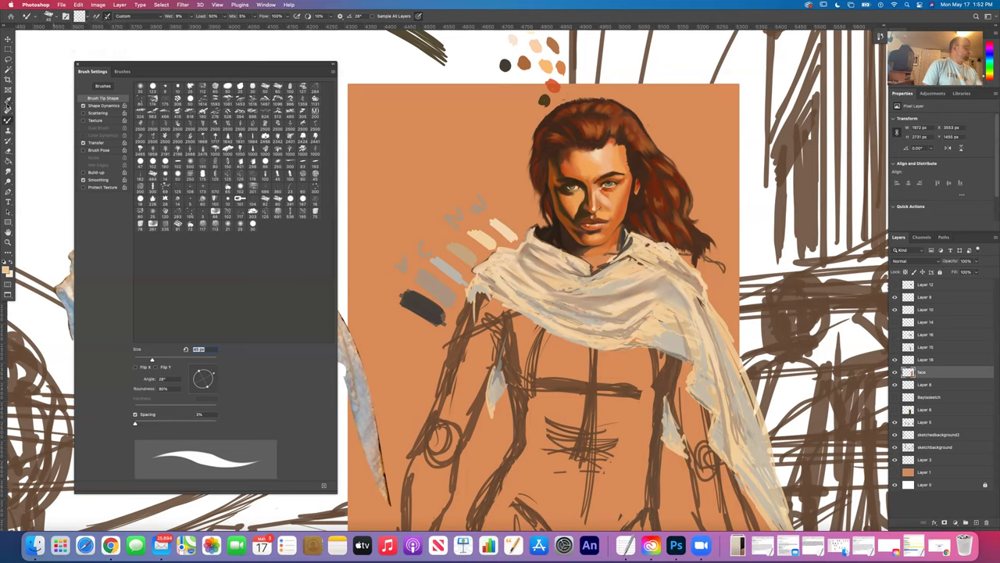
- Sample tones from the scarf, blend them into its folds with the Mixer Brush, and check the figure in a horizontally flipped view
{"action": "key", "text": "i"}
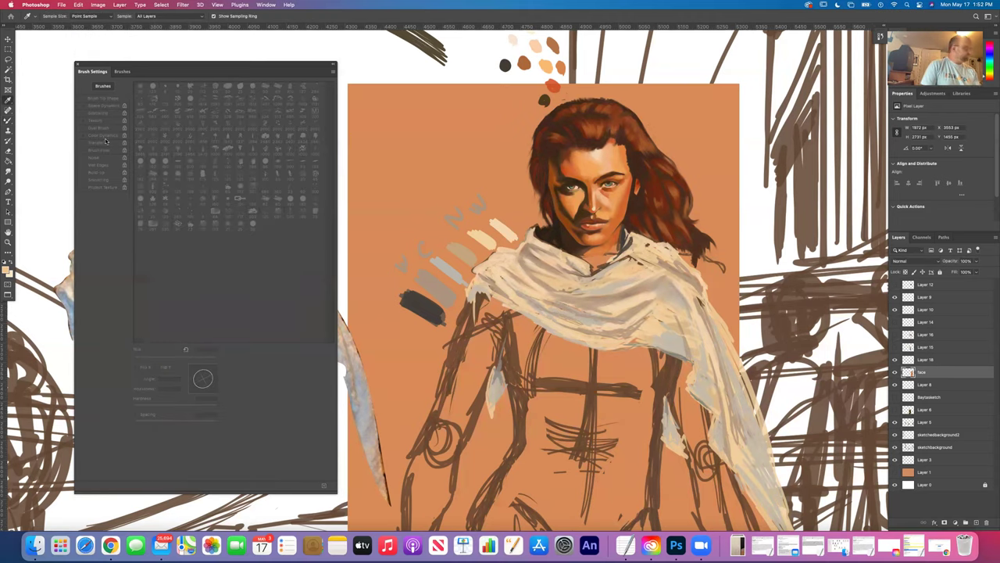
{"action": "key", "text": "b"}
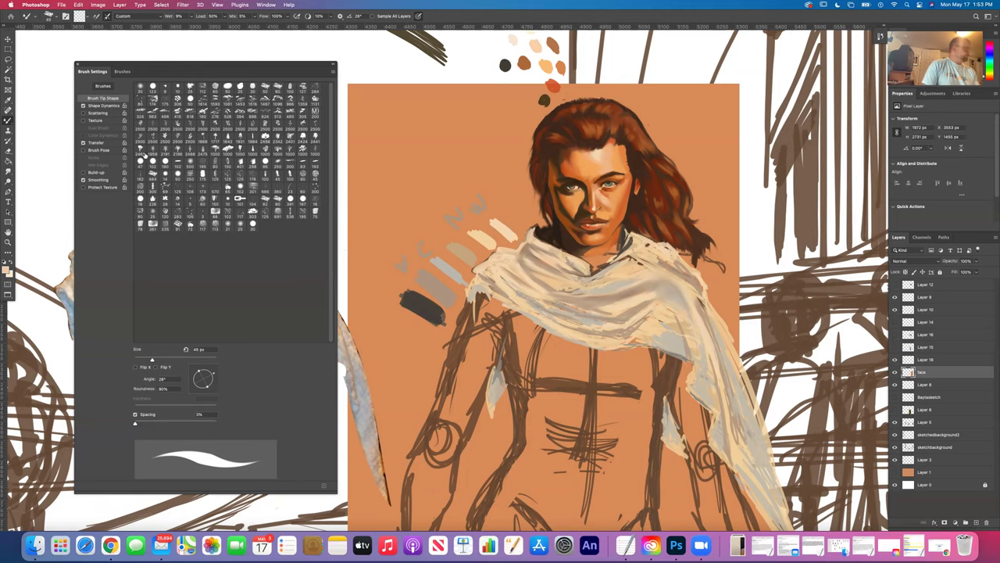
{"action": "key", "text": "i"}
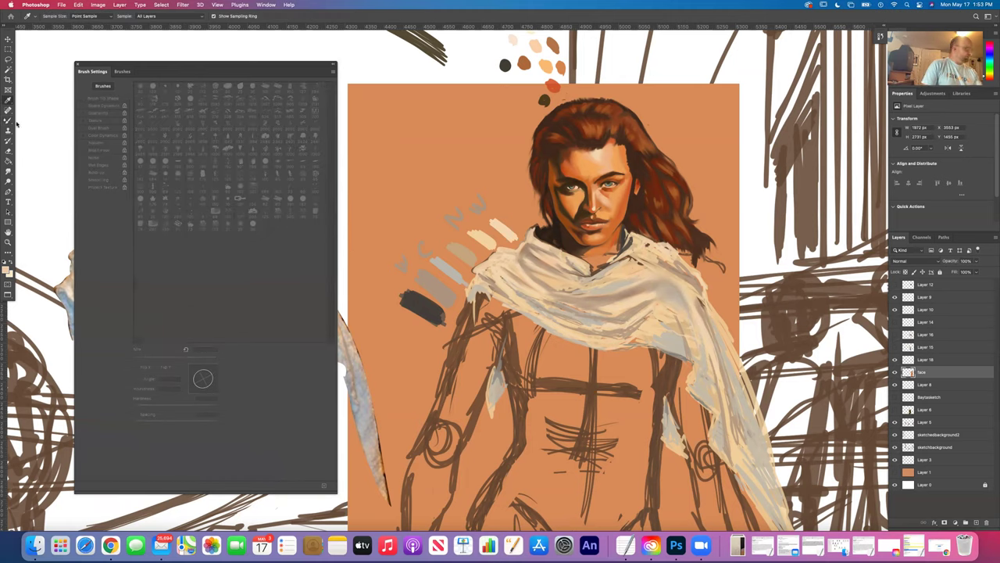
{"action": "key", "text": "b"}
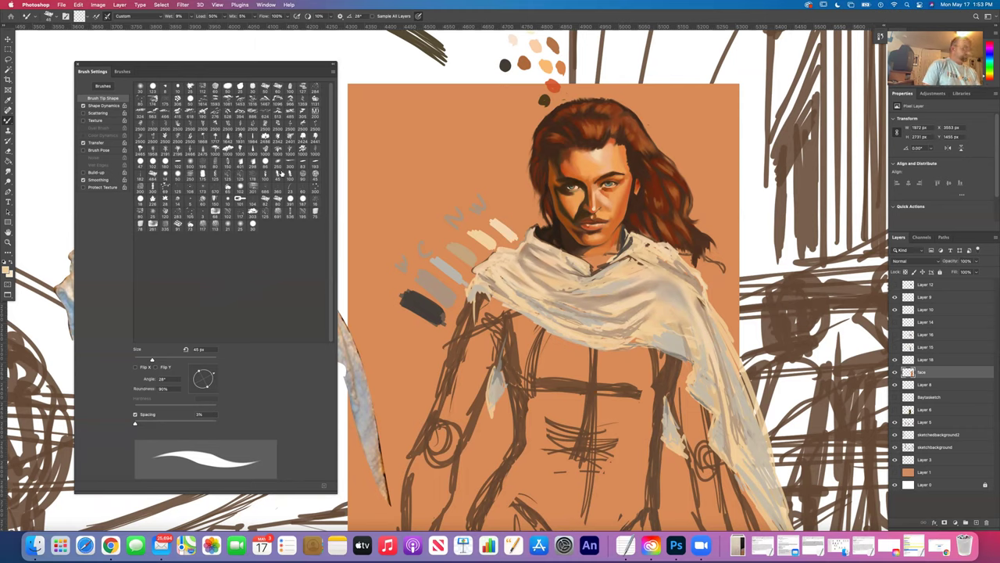
{"action": "left_click", "coordinate": [7, 100]}
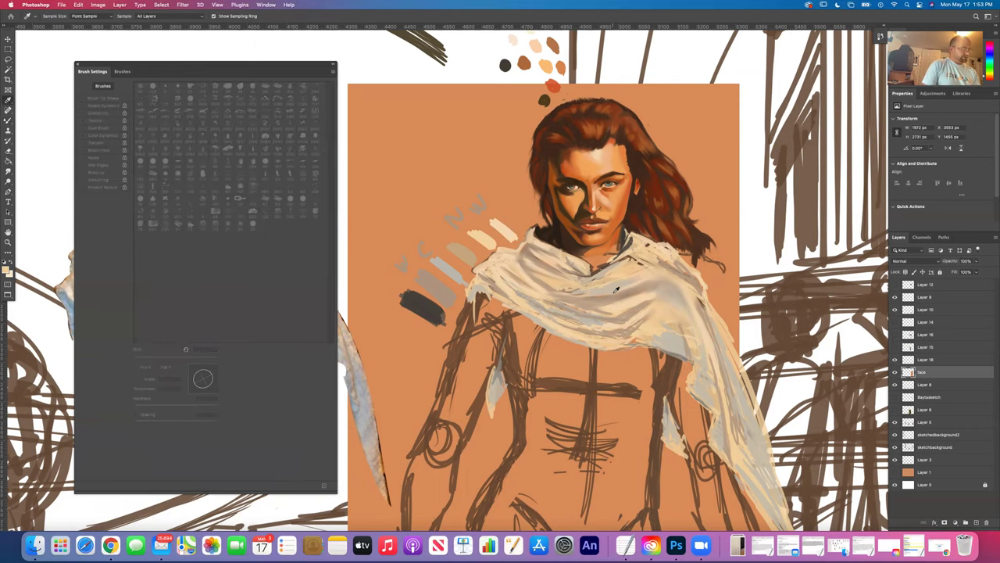
{"action": "left_click", "coordinate": [7, 119]}
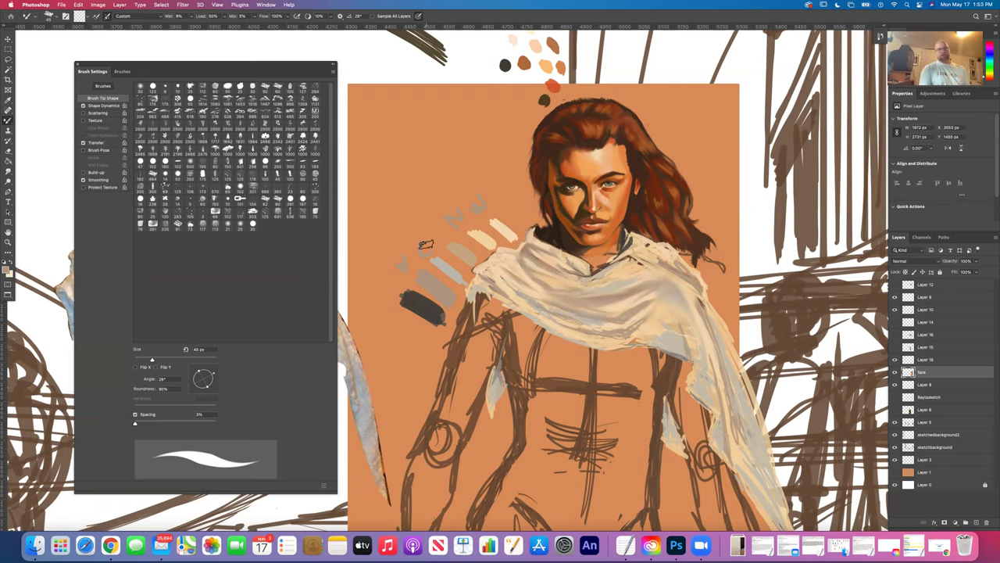
{"action": "left_click", "coordinate": [216, 5]}
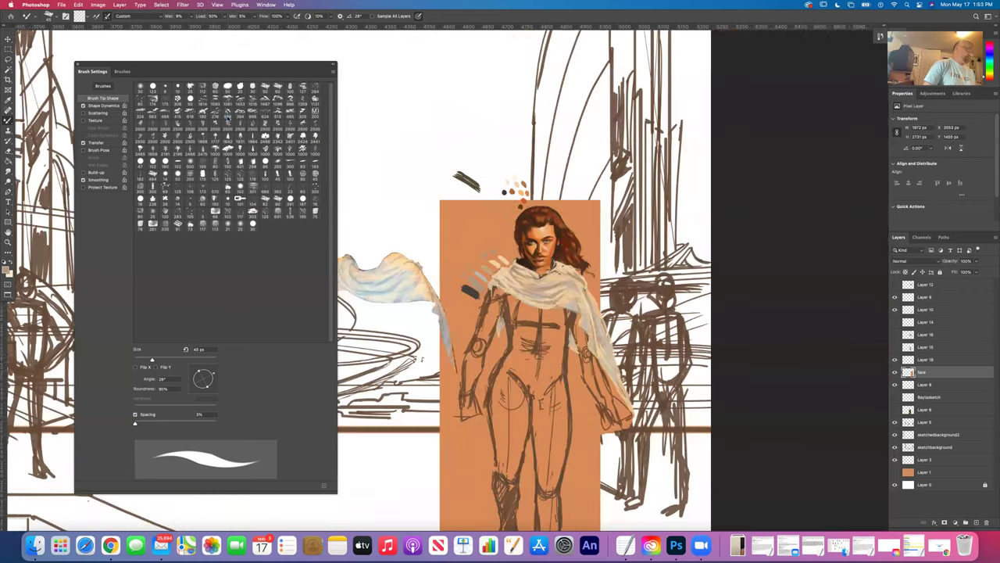
{"action": "left_click", "coordinate": [227, 120]}
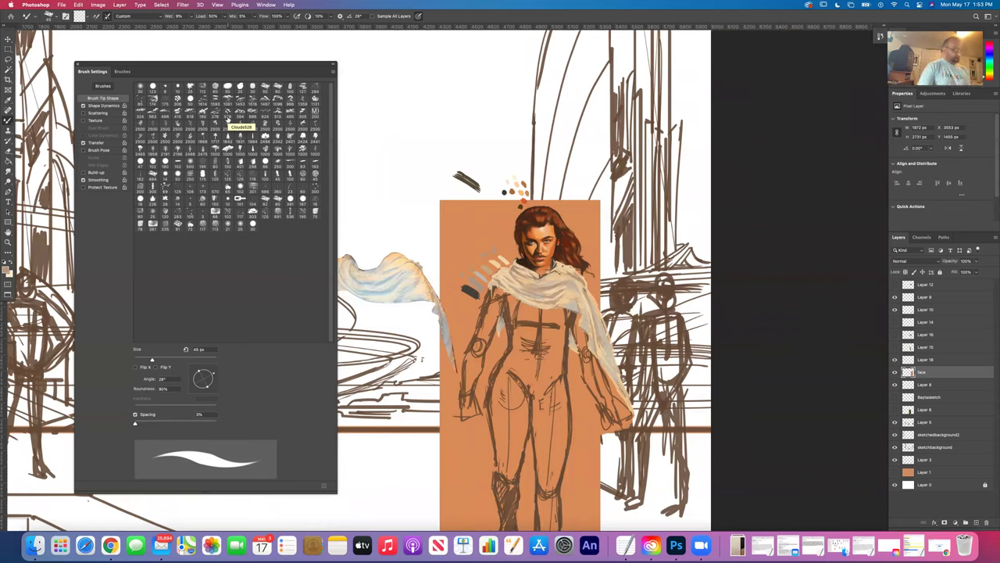
- Rotate the Mixer Brush tip to -22° and sample a light tone from the scarf's shoulder area
{"action": "left_click", "coordinate": [157, 367]}
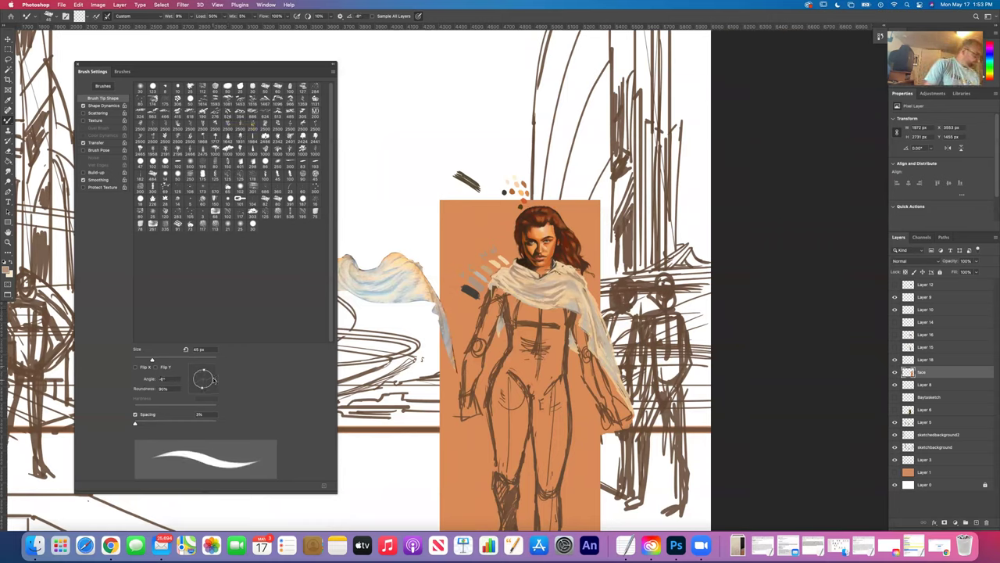
{"action": "left_click", "coordinate": [9, 100]}
{"action": "left_click", "coordinate": [513, 285]}
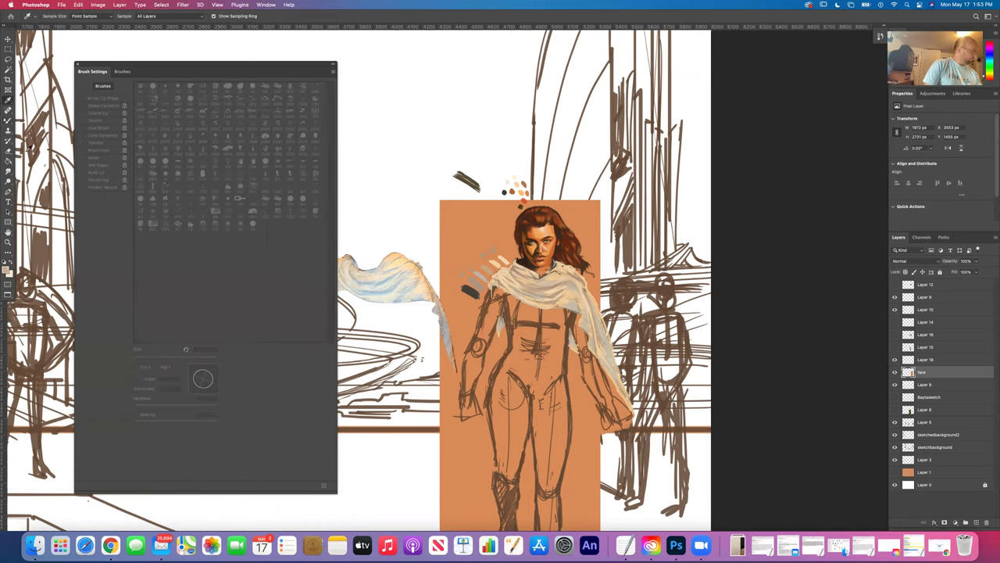
{"action": "key", "text": "b"}
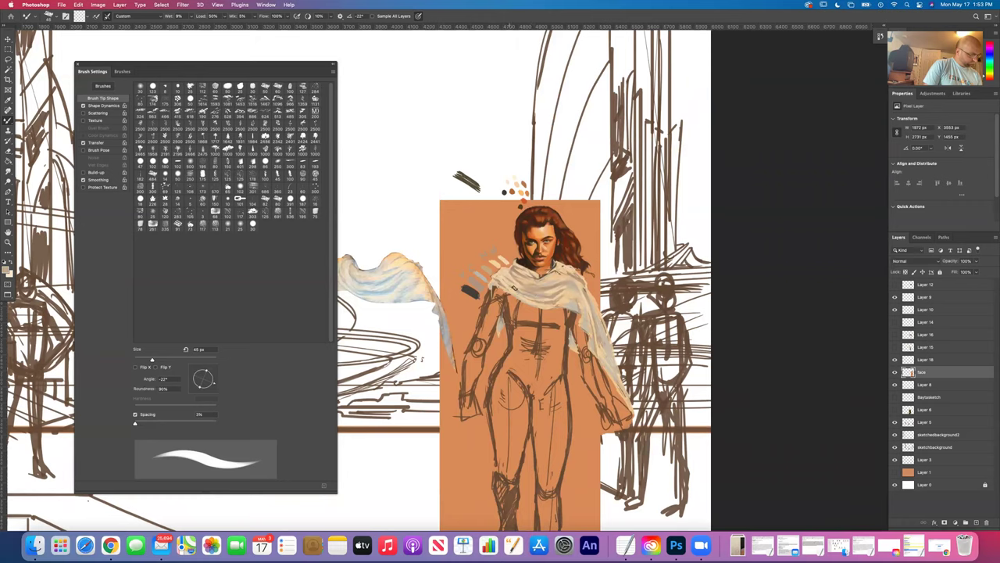
- Clean the Mixer Brush and keep resampling scarf tones to smooth the folds across the chest and shoulder
{"action": "left_click", "coordinate": [89, 17]}
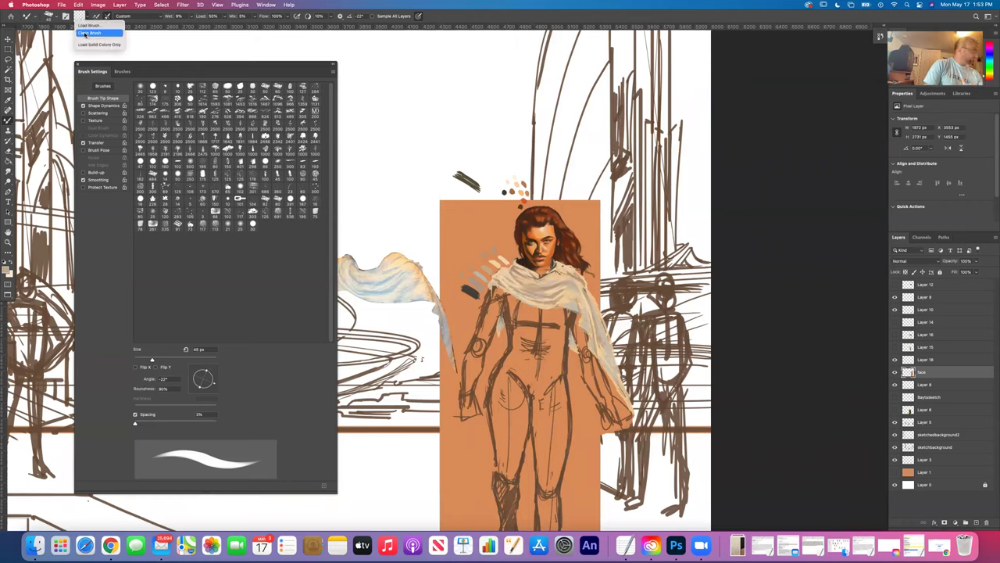
{"action": "left_click", "coordinate": [87, 33]}
{"action": "key", "text": "i"}
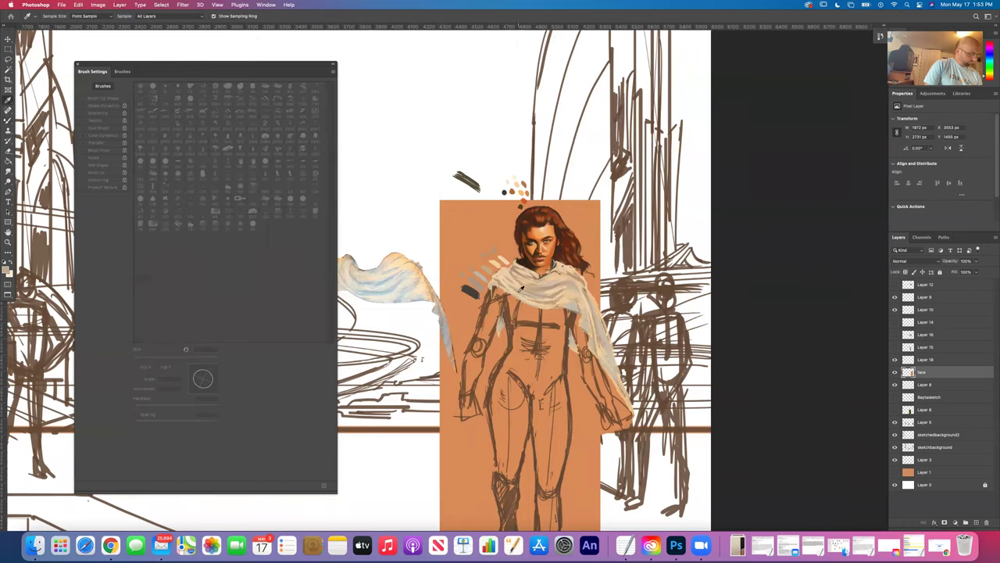
{"action": "key", "text": "b"}
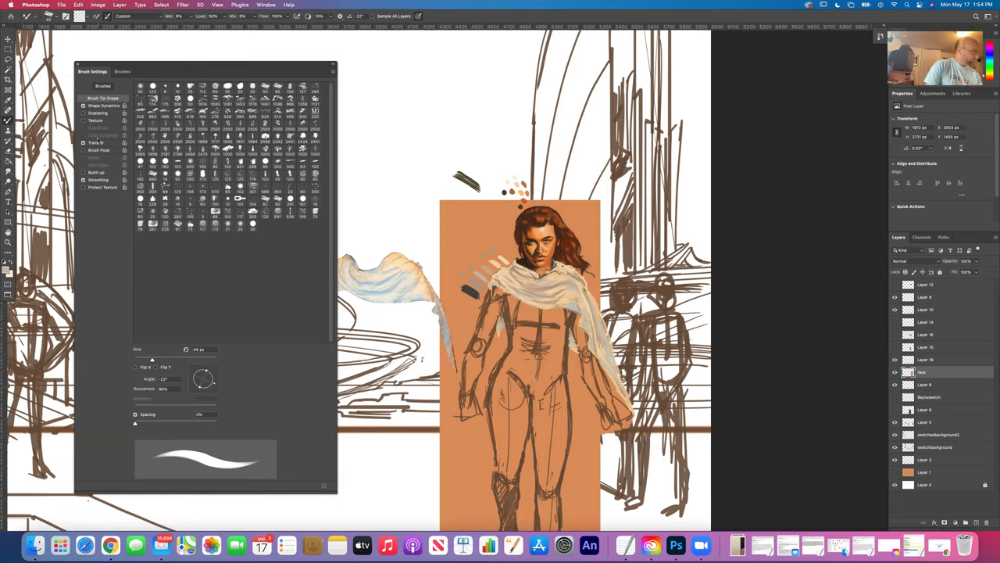
{"action": "key", "text": "i"}
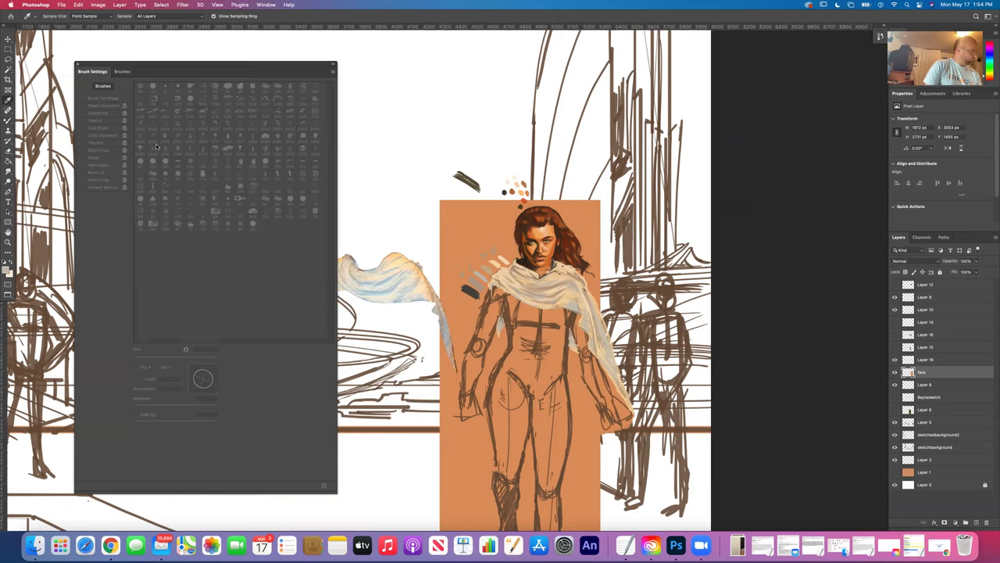
{"action": "key", "text": "b"}
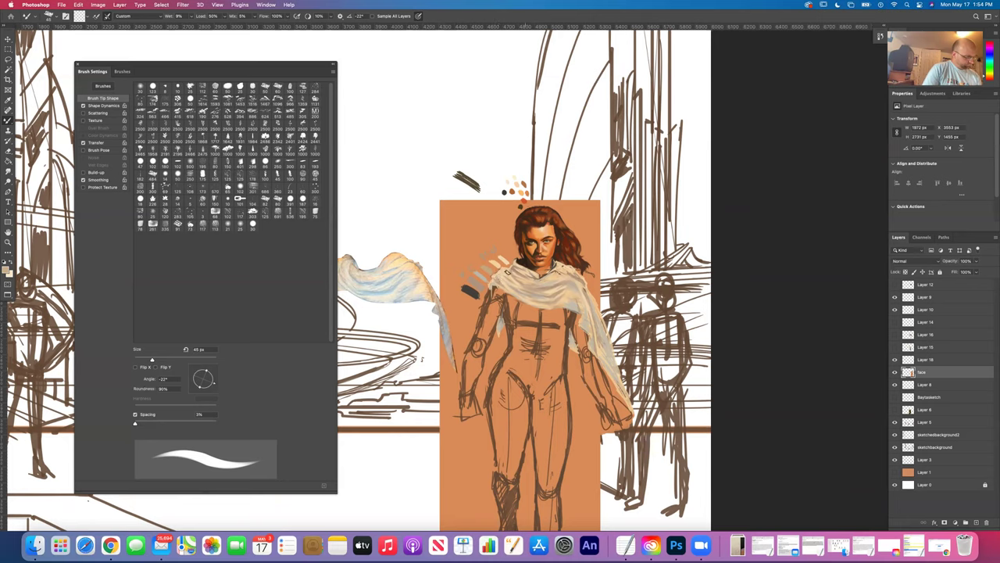
{"action": "left_click", "coordinate": [10, 102]}
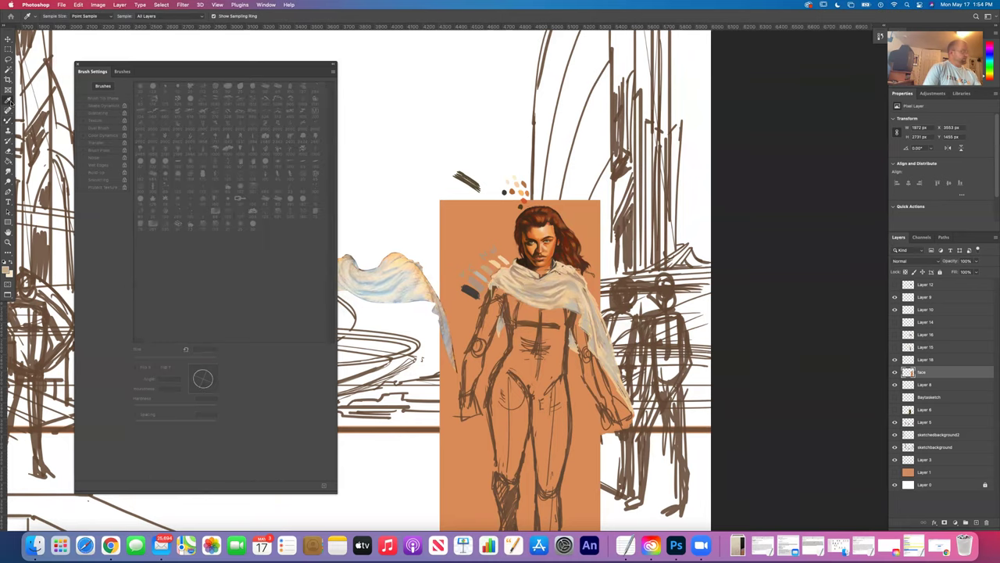
{"action": "key", "text": "b"}
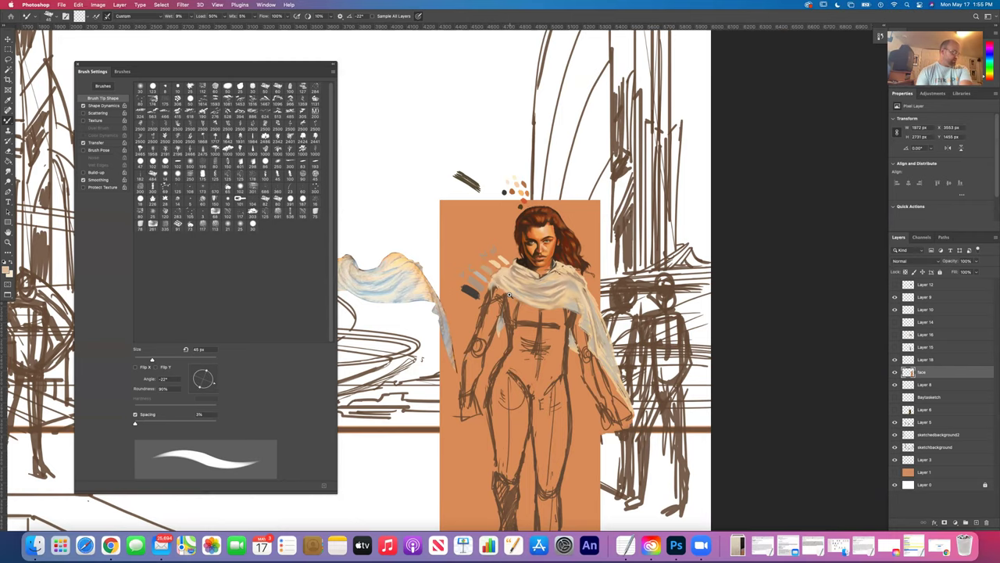
- Rotate the Mixer Brush tip to -173° and blend sampled cream tones into the scarf's folds
{"action": "scroll", "coordinate": [509, 295], "scroll_direction": "up", "scroll_amount": 5}
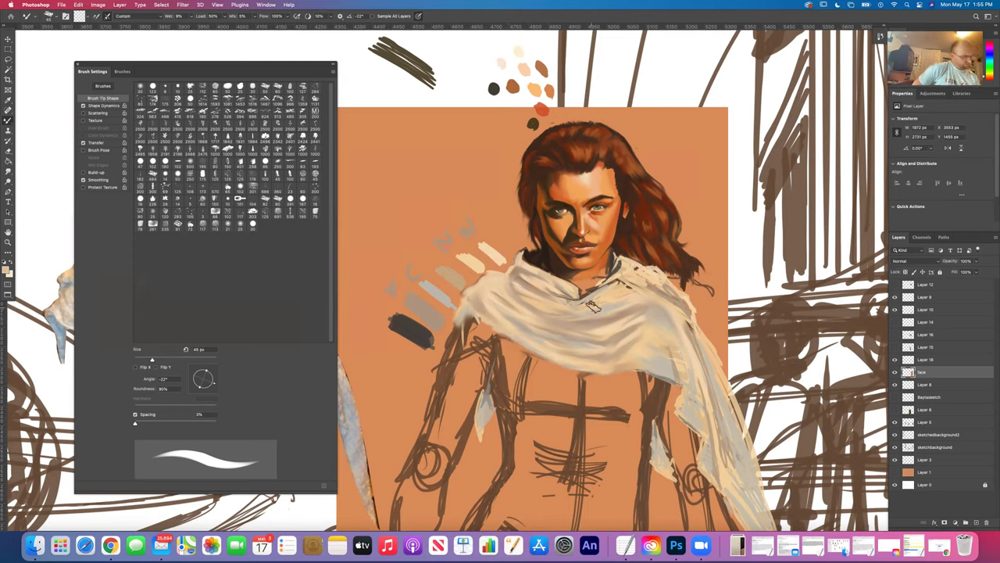
{"action": "left_click_drag", "start_coordinate": [213, 384], "coordinate": [191, 383]}
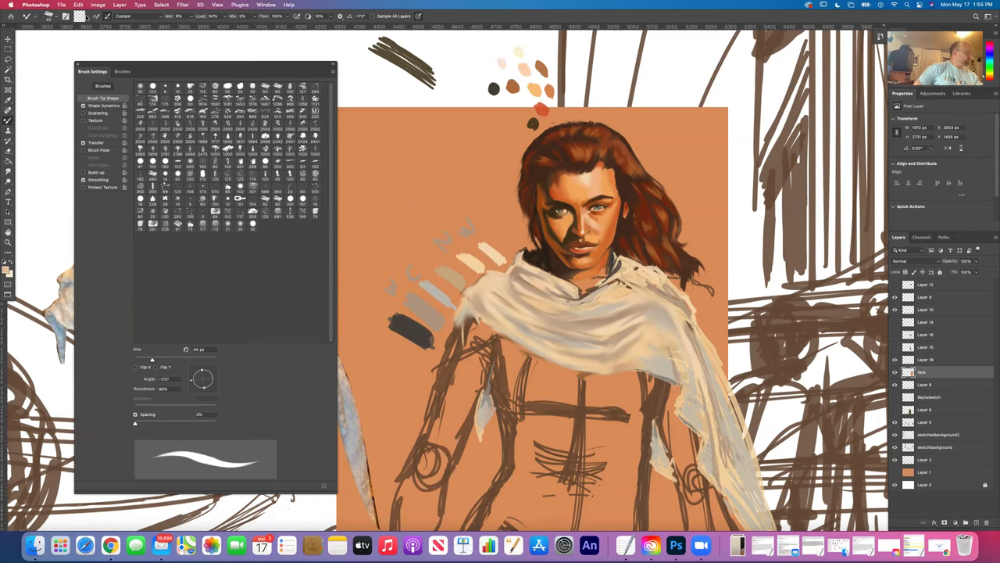
{"action": "key", "text": "i"}
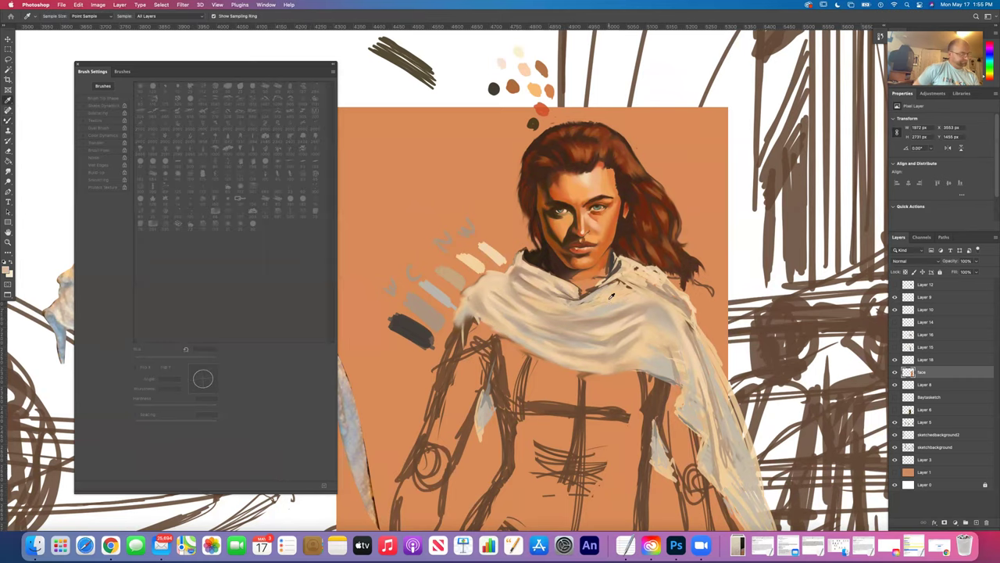
{"action": "key", "text": "b"}
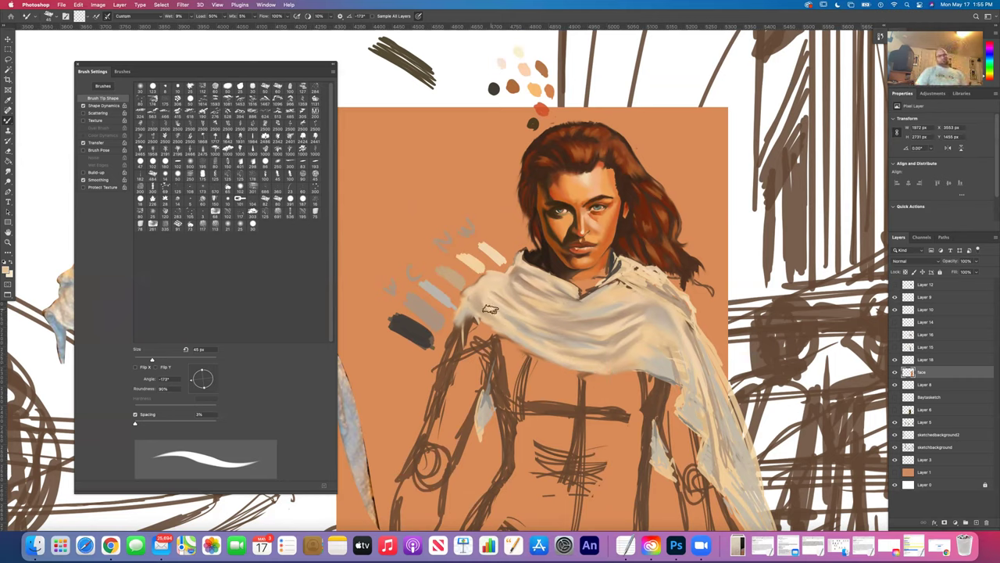
- Flip the canvas view horizontally and examine how the blended scarf reads on the whole figure
{"action": "left_click", "coordinate": [216, 4]}
{"action": "left_click", "coordinate": [225, 117]}
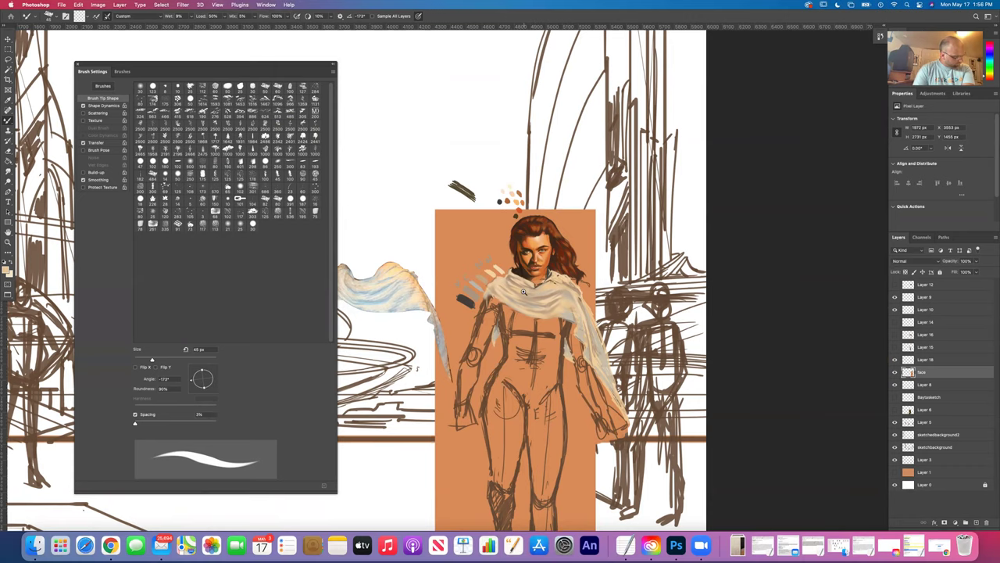
{"action": "scroll", "coordinate": [540, 292], "scroll_direction": "up", "scroll_amount": 2}
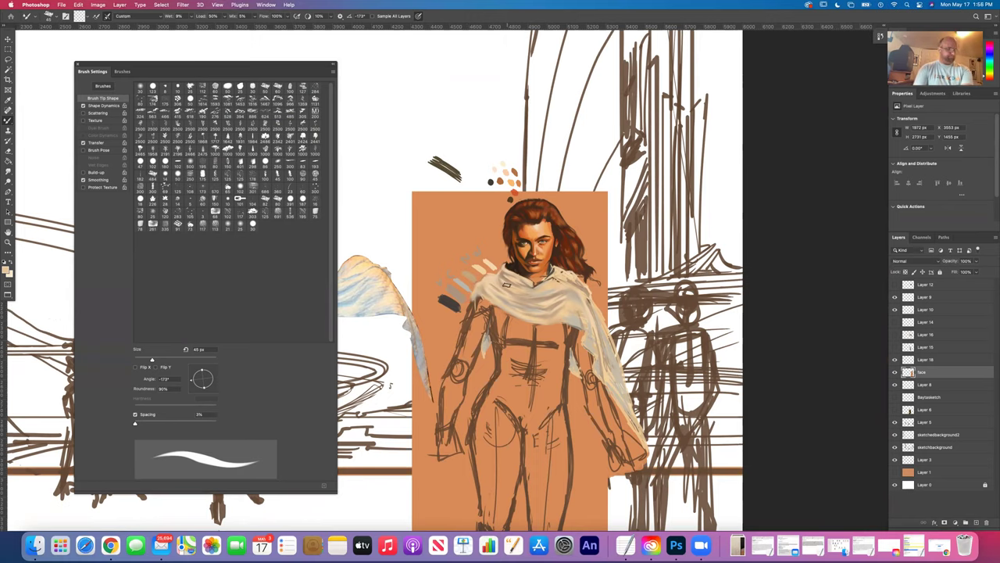
- Reduce the Mixer Brush to 20 px for detail work along the scarf's collar edge beside the neck
{"action": "scroll", "coordinate": [515, 257], "scroll_direction": "up", "scroll_amount": 4}
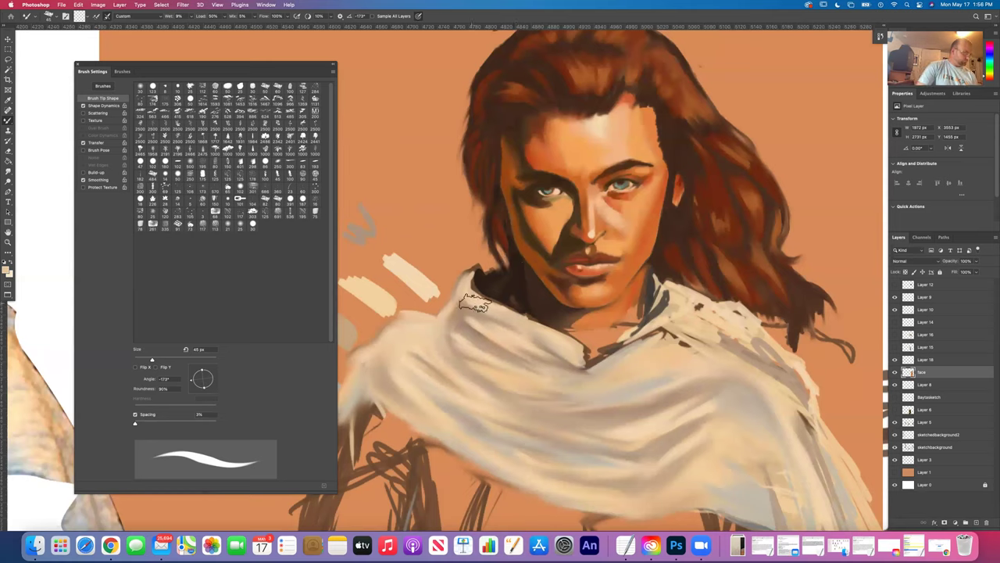
{"action": "key", "text": "bracketleft"}
{"action": "key", "text": "bracketleft"}
{"action": "key", "text": "bracketleft"}
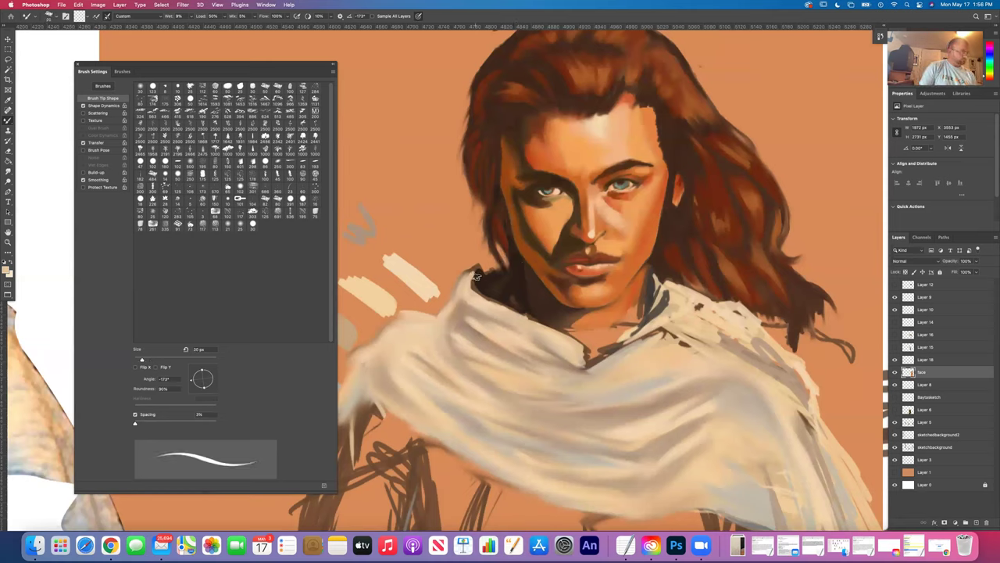
- Blend and sharpen the scarf's collar edge along the dark neck shadow, from its tip down to the V at the throat
{"action": "mouse_move", "coordinate": [472, 271]}
{"action": "left_mouse_down"}
{"action": "mouse_move", "coordinate": [474, 289]}
{"action": "mouse_move", "coordinate": [507, 306]}
{"action": "mouse_move", "coordinate": [475, 295]}
{"action": "left_mouse_up"}
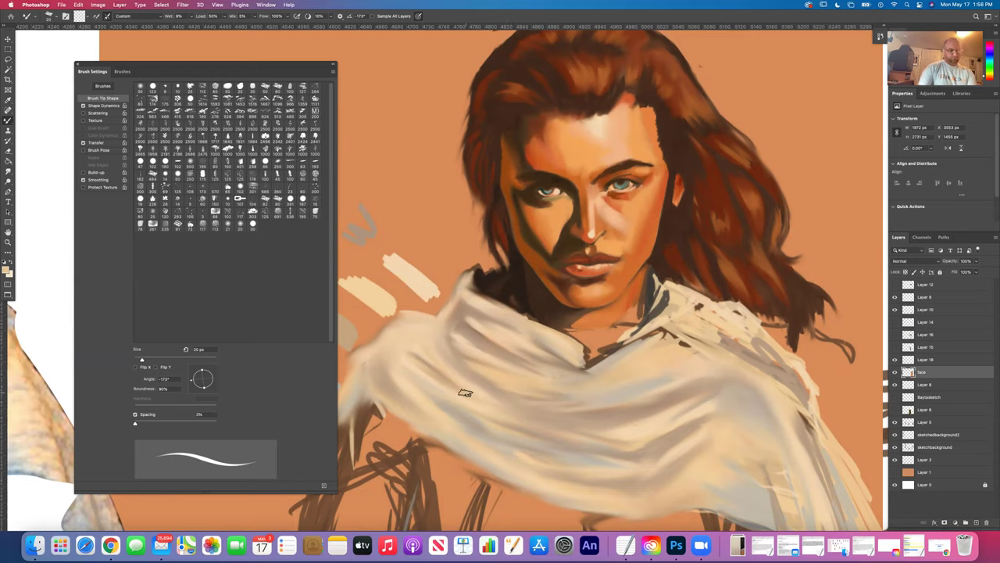
{"action": "scroll", "coordinate": [522, 327], "scroll_direction": "down", "scroll_amount": 5}
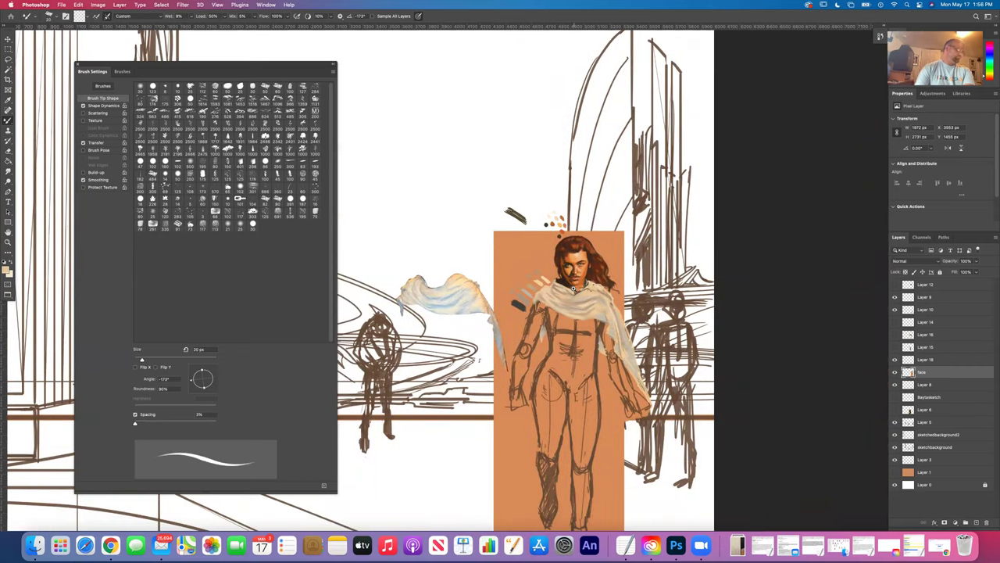
{"action": "scroll", "coordinate": [568, 294], "scroll_direction": "up", "scroll_amount": 5}
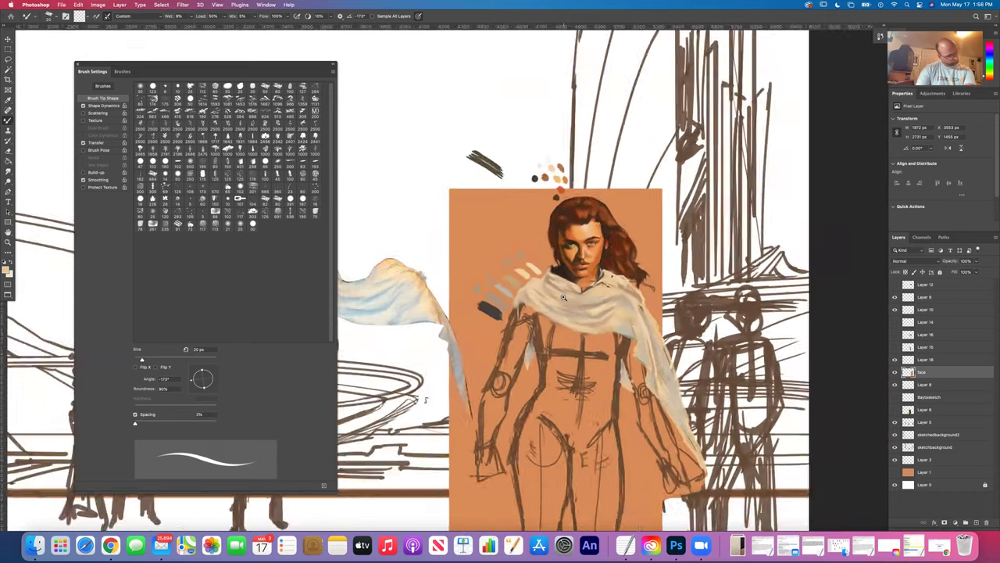
{"action": "scroll", "coordinate": [562, 297], "scroll_direction": "down", "scroll_amount": 5}
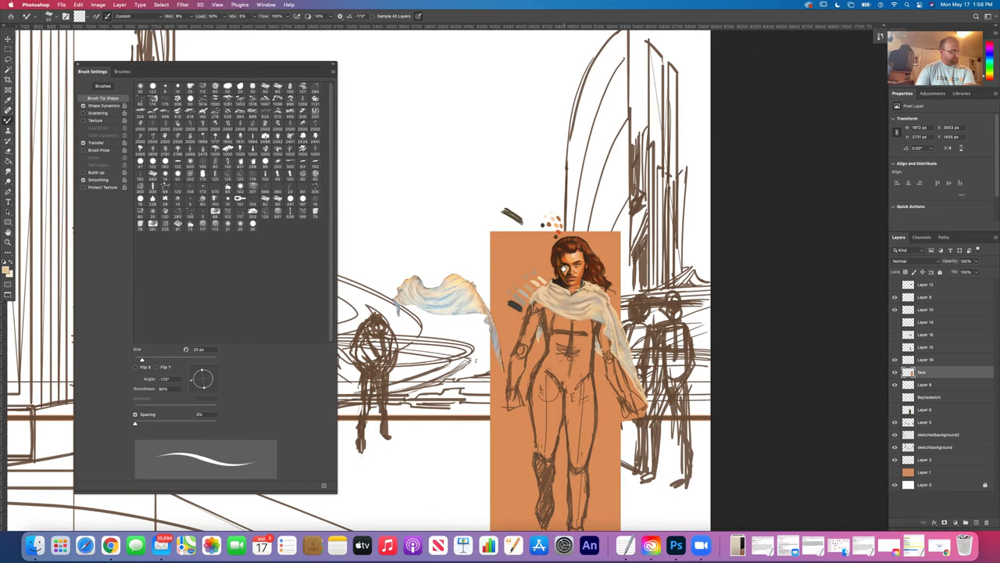
{"action": "scroll", "coordinate": [552, 293], "scroll_direction": "up", "scroll_amount": 6}
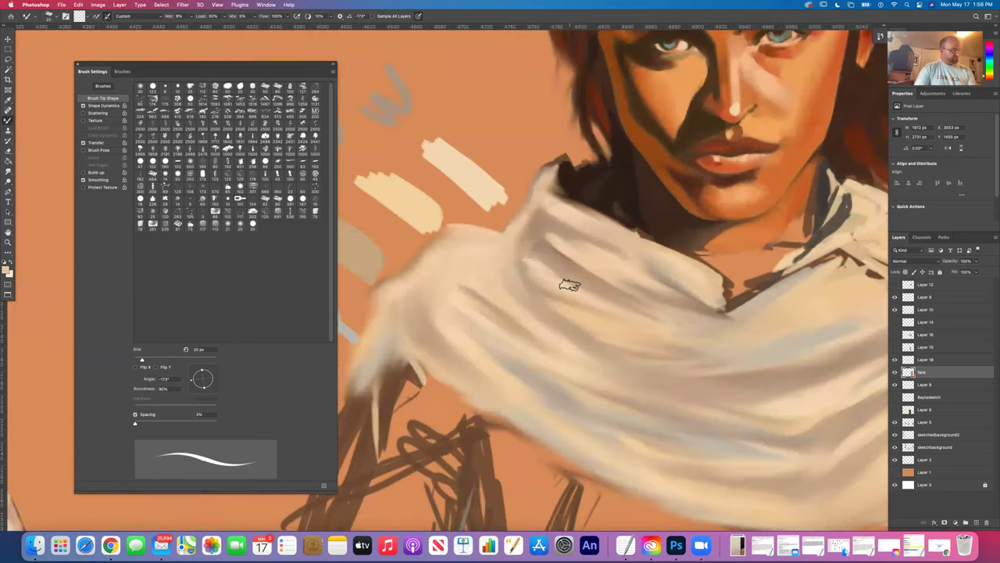
{"action": "left_click_drag", "start_coordinate": [553, 186], "coordinate": [637, 233]}
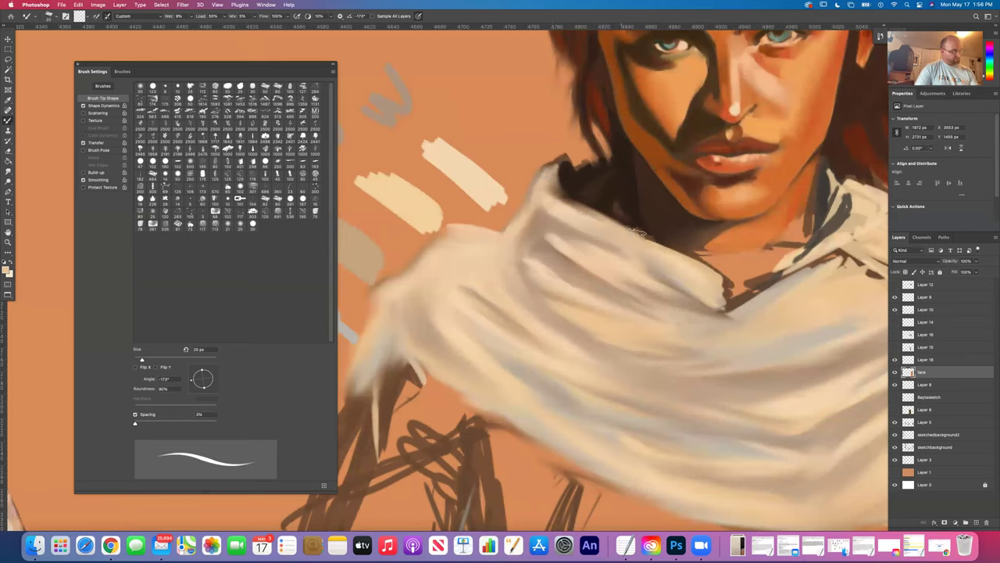
{"action": "mouse_move", "coordinate": [591, 191]}
{"action": "left_mouse_down"}
{"action": "mouse_move", "coordinate": [607, 193]}
{"action": "mouse_move", "coordinate": [625, 221]}
{"action": "mouse_move", "coordinate": [617, 194]}
{"action": "mouse_move", "coordinate": [637, 227]}
{"action": "mouse_move", "coordinate": [580, 201]}
{"action": "mouse_move", "coordinate": [676, 253]}
{"action": "left_mouse_up"}
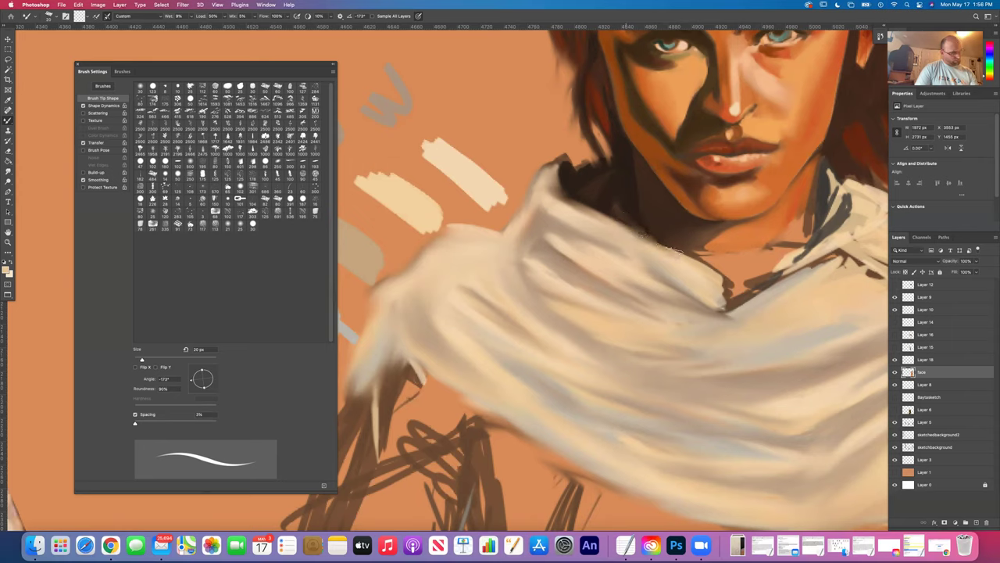
{"action": "left_click_drag", "start_coordinate": [728, 305], "coordinate": [725, 283]}
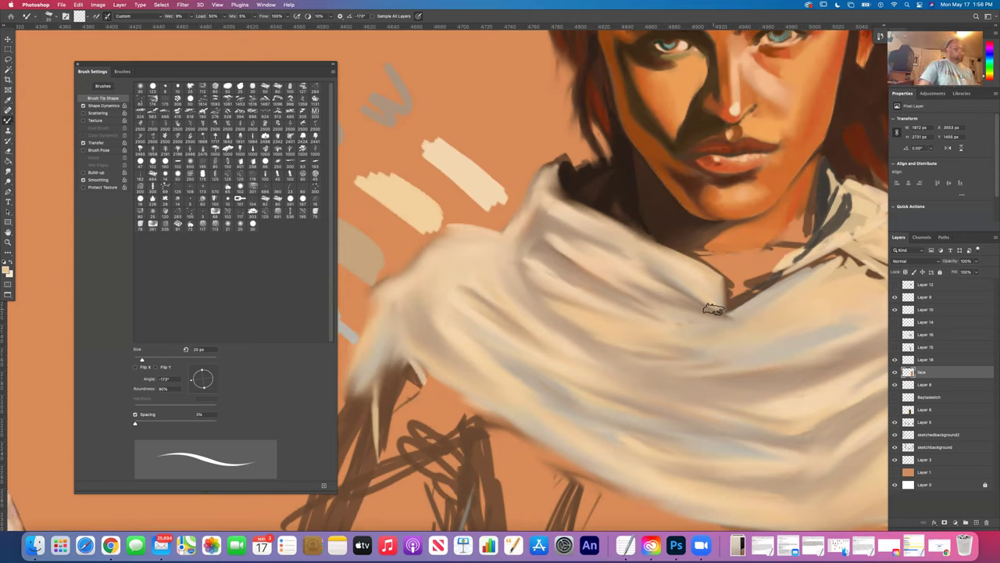
- Sample an orange skin tone and clean up the neck beside the scarf's collar edge with the Mixer Brush
{"action": "left_click", "coordinate": [8, 101]}
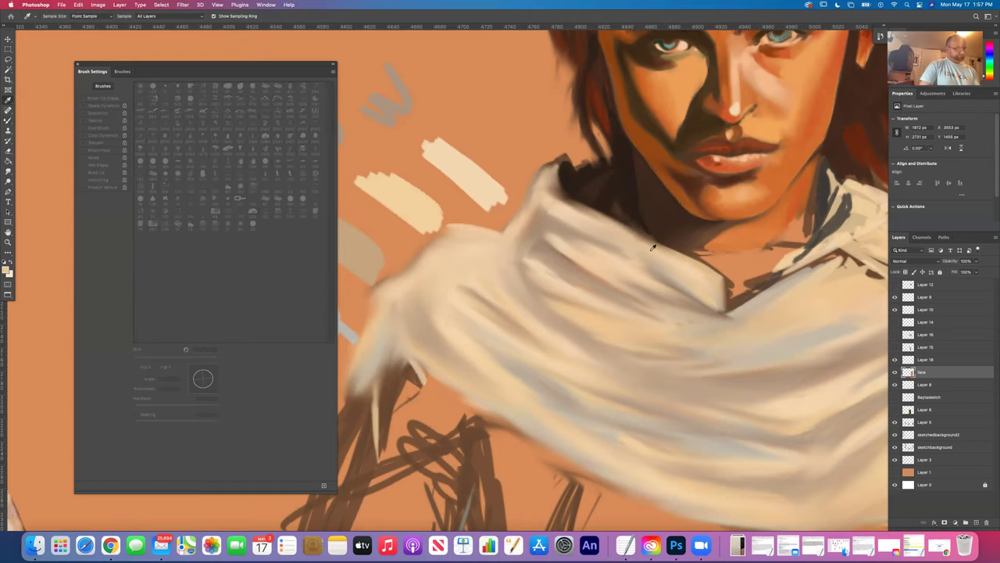
{"action": "left_click", "coordinate": [8, 122]}
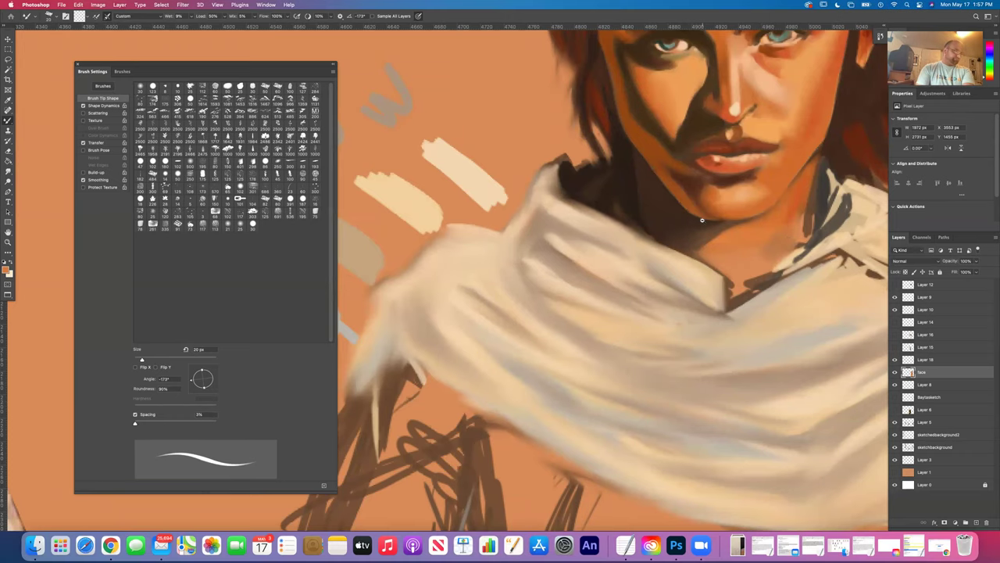
{"action": "scroll", "coordinate": [702, 220], "scroll_direction": "down", "scroll_amount": 5}
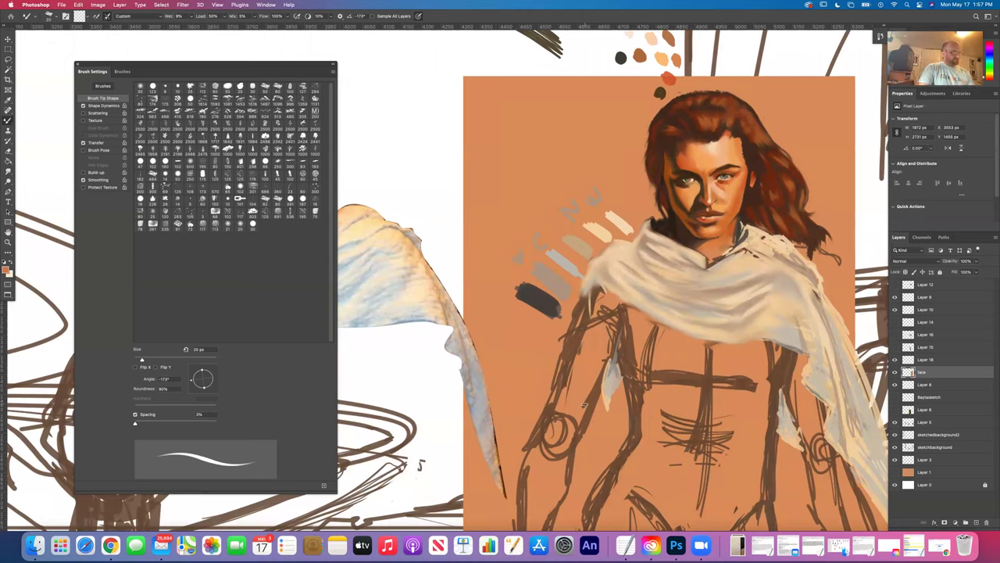
- Rotate the Mixer Brush tip and blend a sampled shadow tone into the folds on the cape's shoulder side
{"action": "left_click_drag", "start_coordinate": [193, 382], "coordinate": [188, 381]}
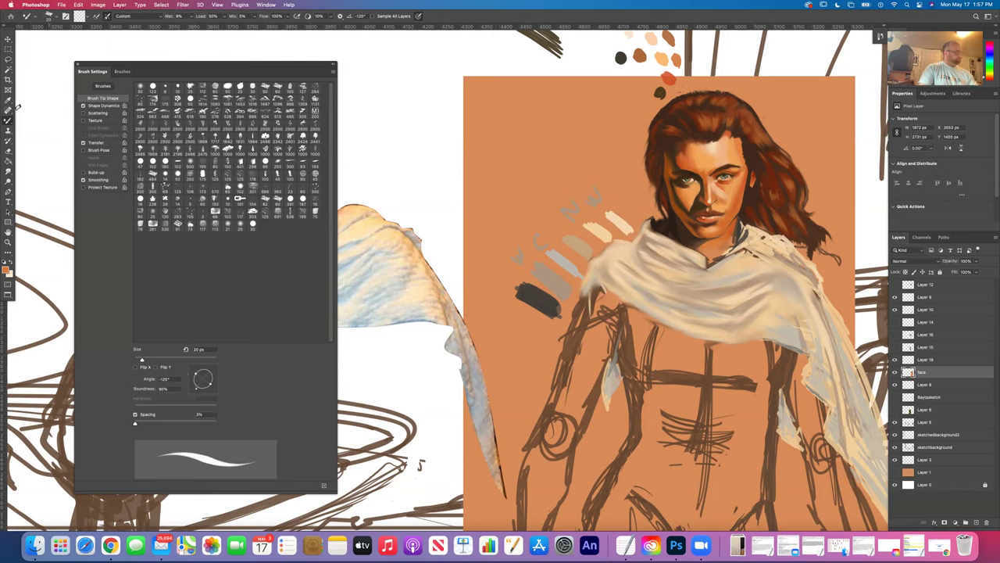
{"action": "left_click", "coordinate": [11, 102]}
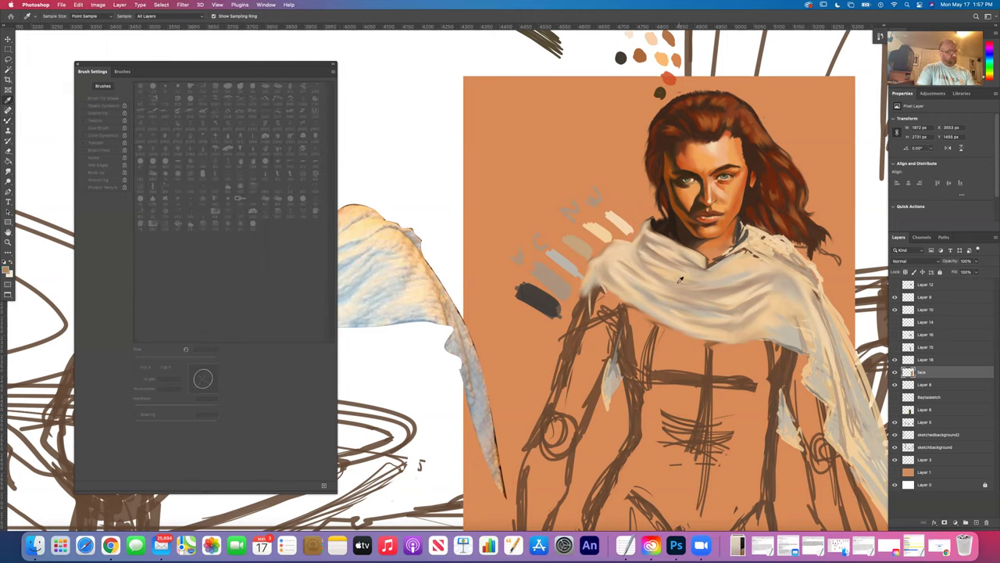
{"action": "left_click_drag", "start_coordinate": [250, 63], "coordinate": [239, 70]}
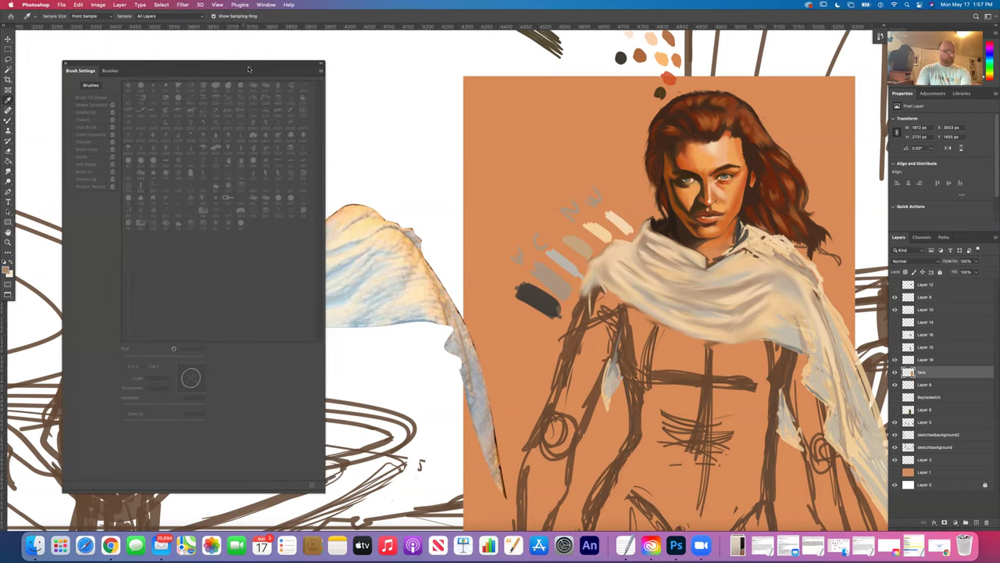
{"action": "left_click_drag", "start_coordinate": [524, 183], "coordinate": [483, 161]}
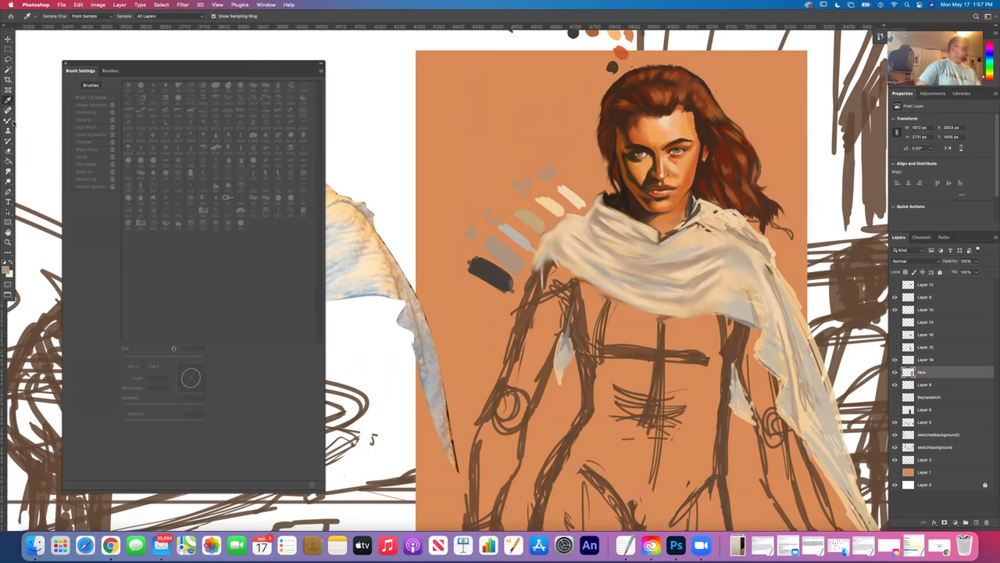
{"action": "left_click", "coordinate": [9, 121]}
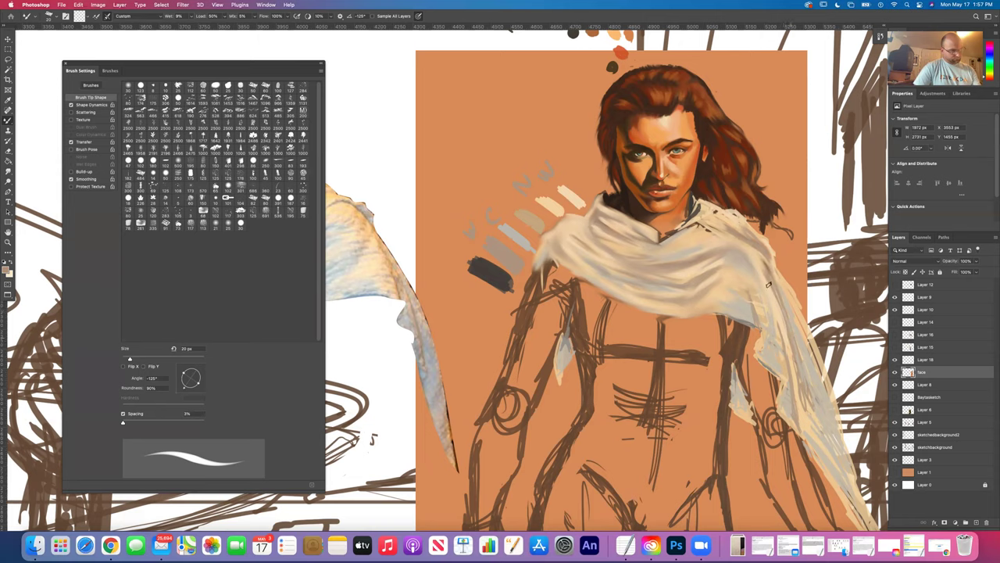
- Set the Mixer Brush to 40 px at -61° and blend a sampled beige tone down the hanging part of the cape
{"action": "key", "text": "bracketright"}
{"action": "key", "text": "bracketright"}
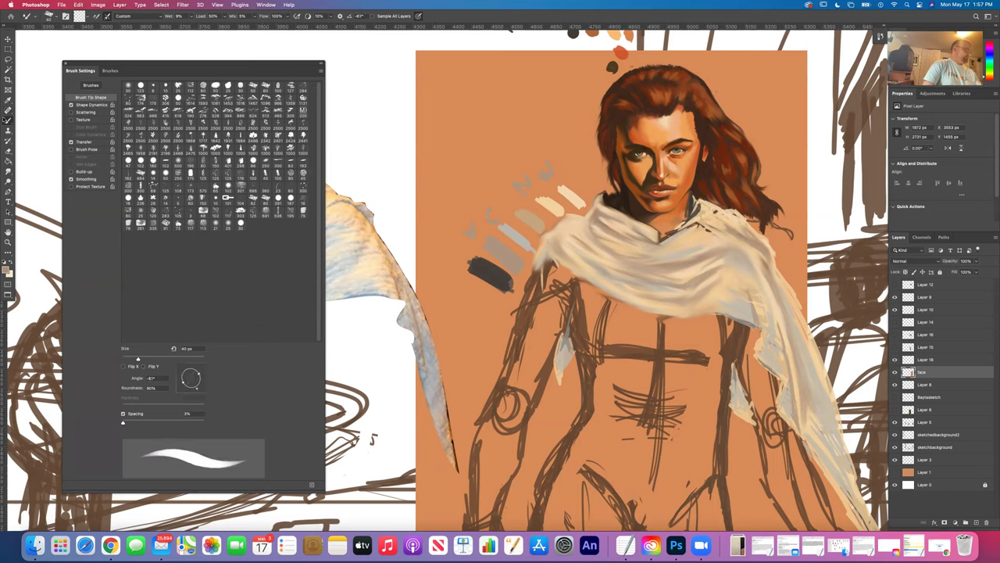
{"action": "key", "text": "i"}
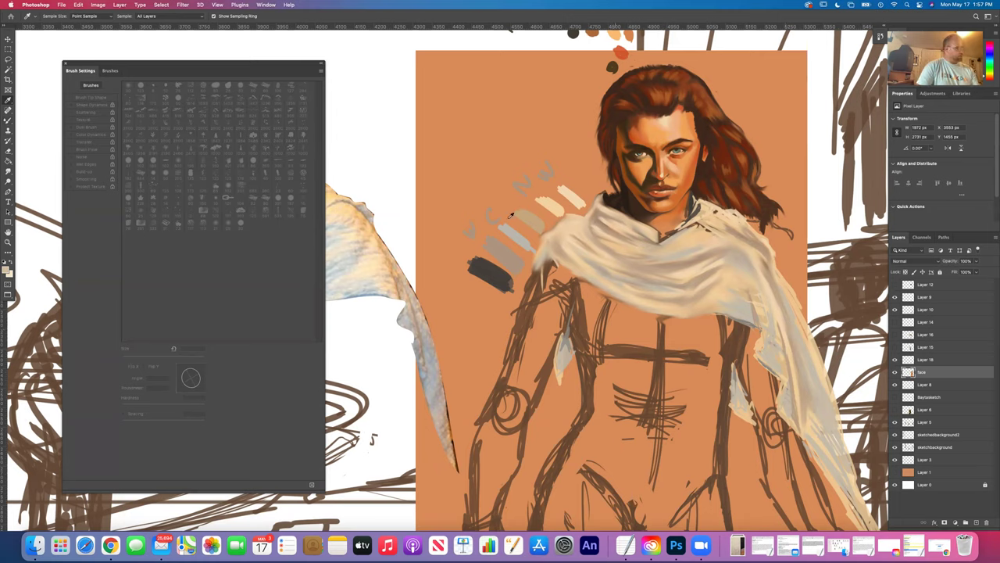
{"action": "left_click", "coordinate": [9, 120]}
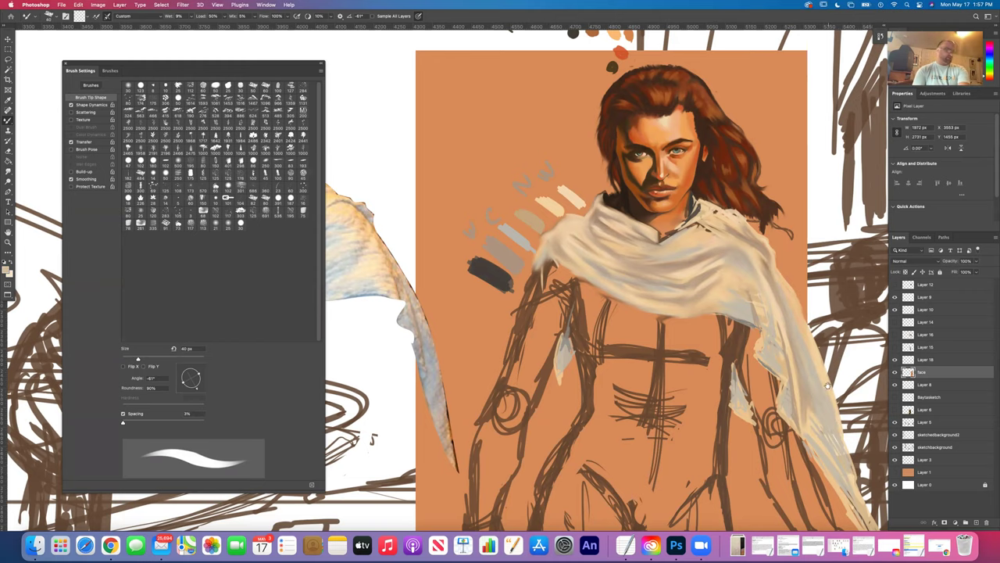
{"action": "left_click_drag", "start_coordinate": [763, 370], "coordinate": [694, 356]}
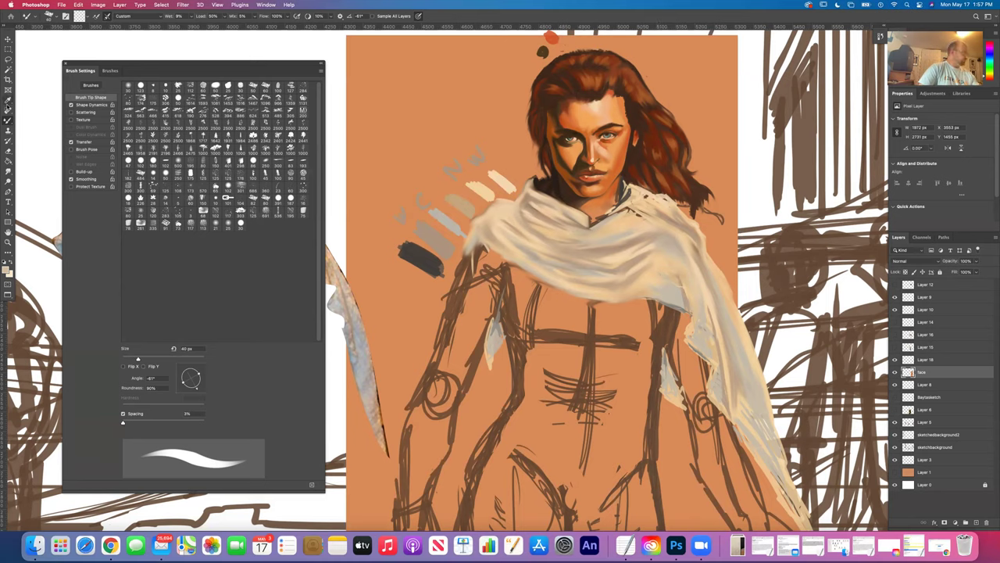
- Resample light scarf tones and blend the folds where the scarf drapes from the chest into the hanging cape
{"action": "key", "text": "i"}
{"action": "left_click", "coordinate": [647, 278]}
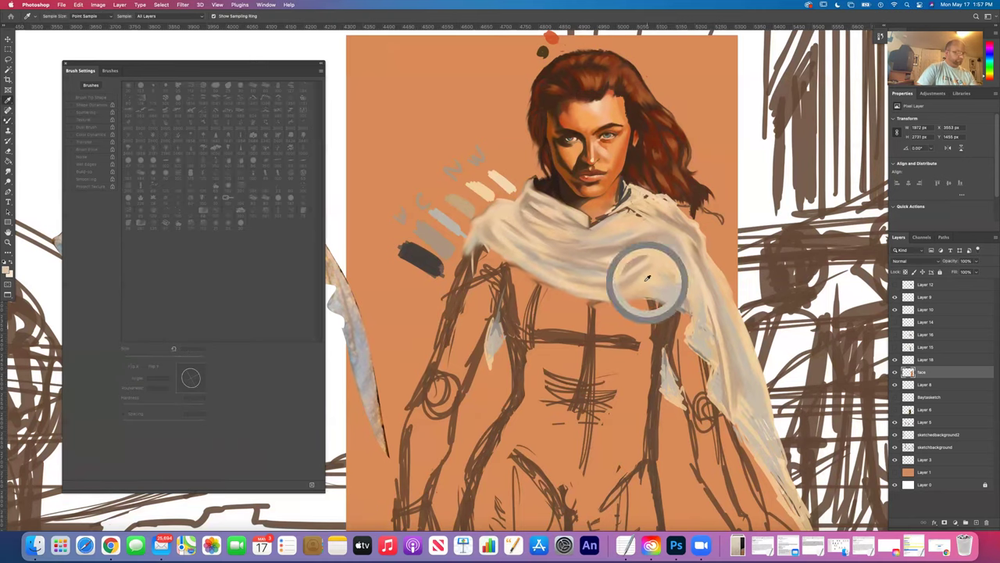
{"action": "key", "text": "b"}
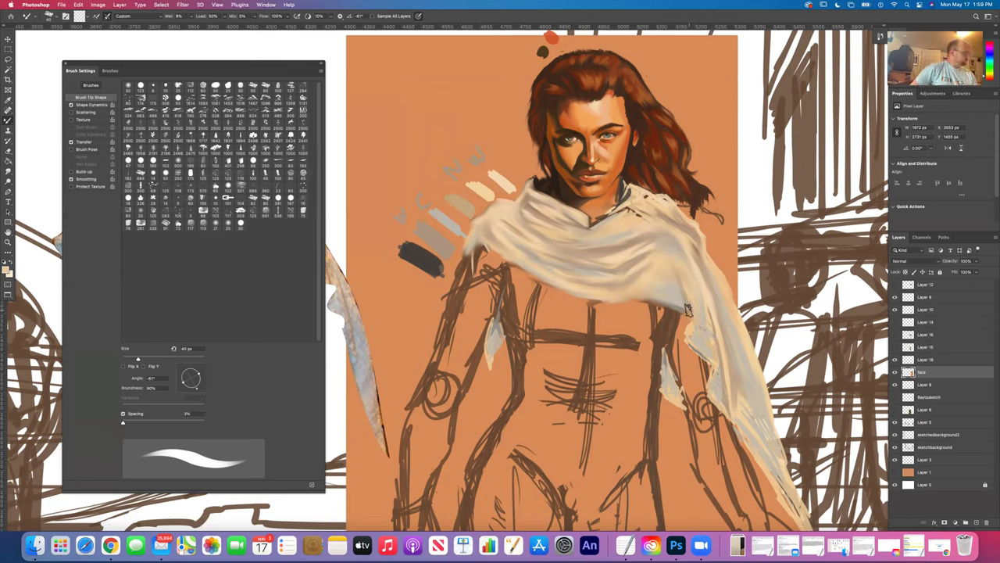
{"action": "key", "text": "i"}
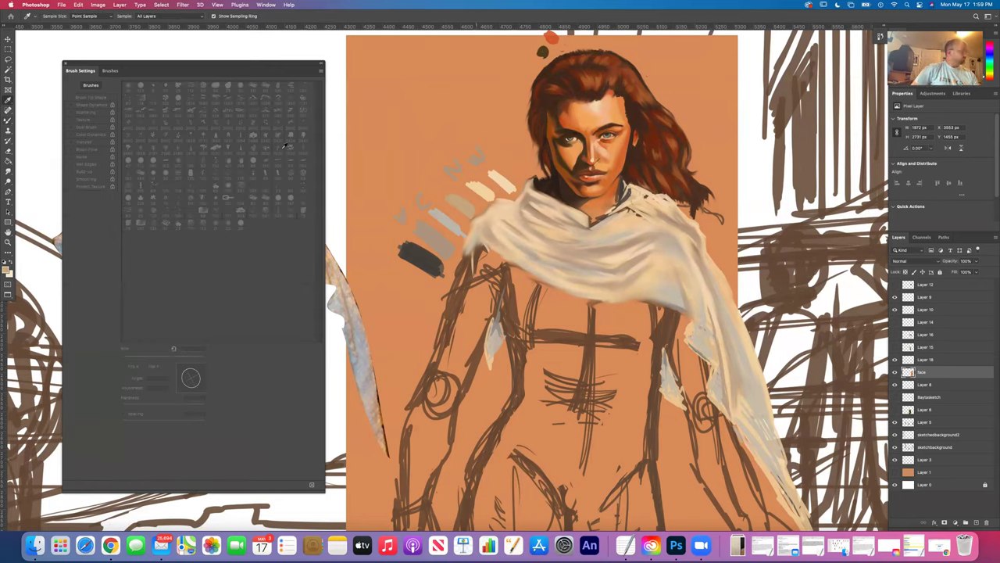
{"action": "key", "text": "b"}
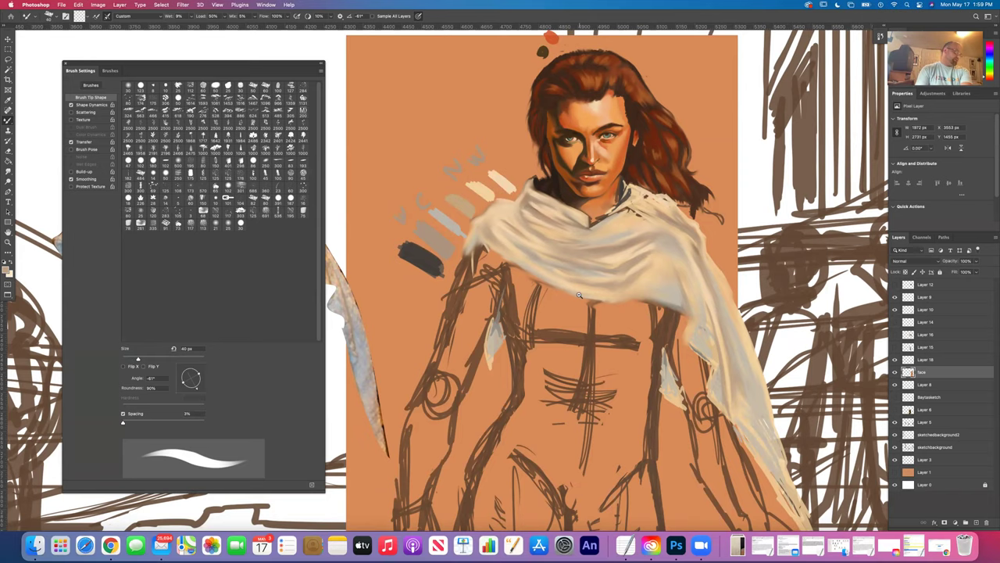
{"action": "scroll", "coordinate": [579, 294], "scroll_direction": "down", "scroll_amount": 3}
{"action": "scroll", "coordinate": [561, 297], "scroll_direction": "up", "scroll_amount": 2}
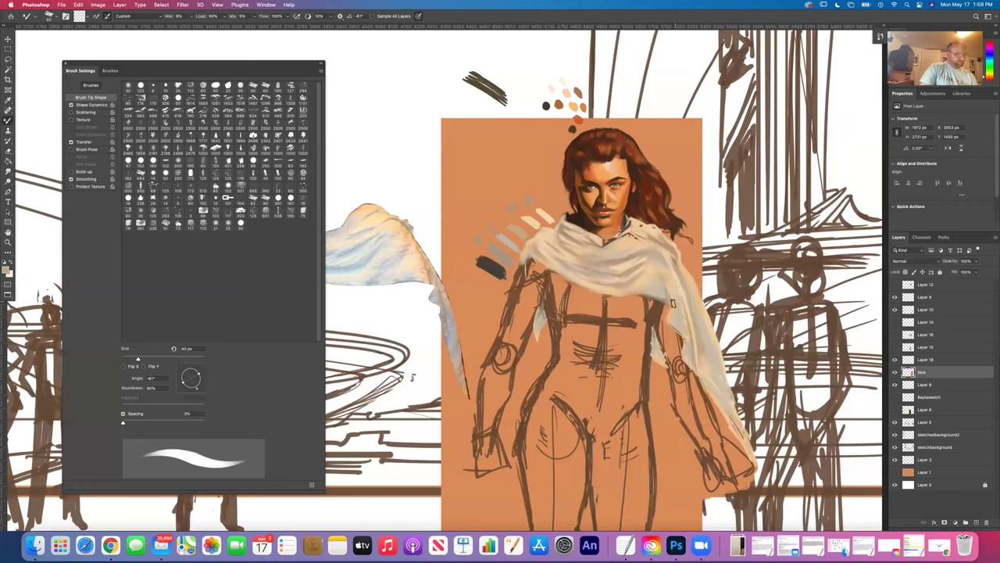
- Sample cream tones from the hanging cape and smooth its folds and outer edge beside the arm
{"action": "key", "text": "i"}
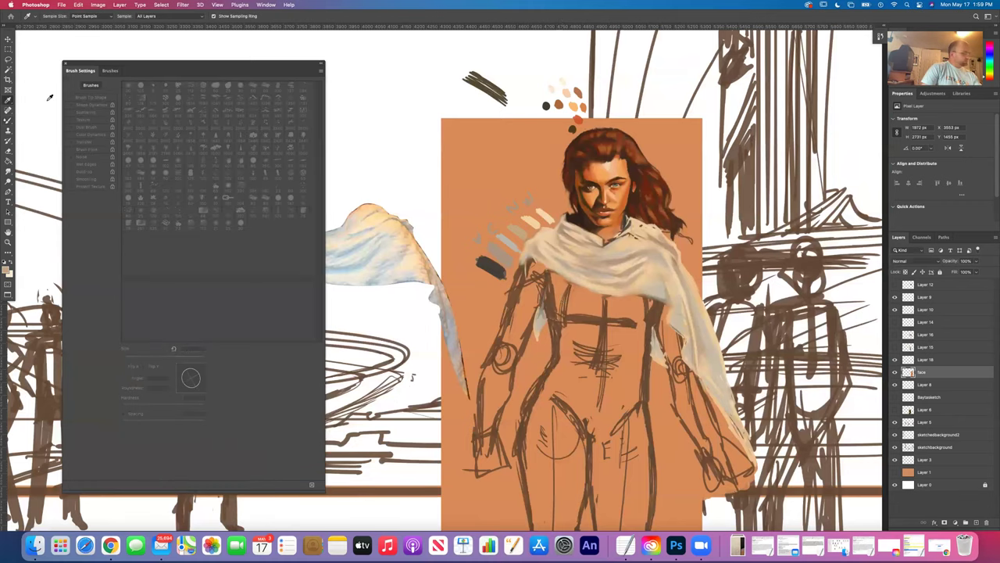
{"action": "left_click", "coordinate": [676, 319]}
{"action": "left_click", "coordinate": [675, 316]}
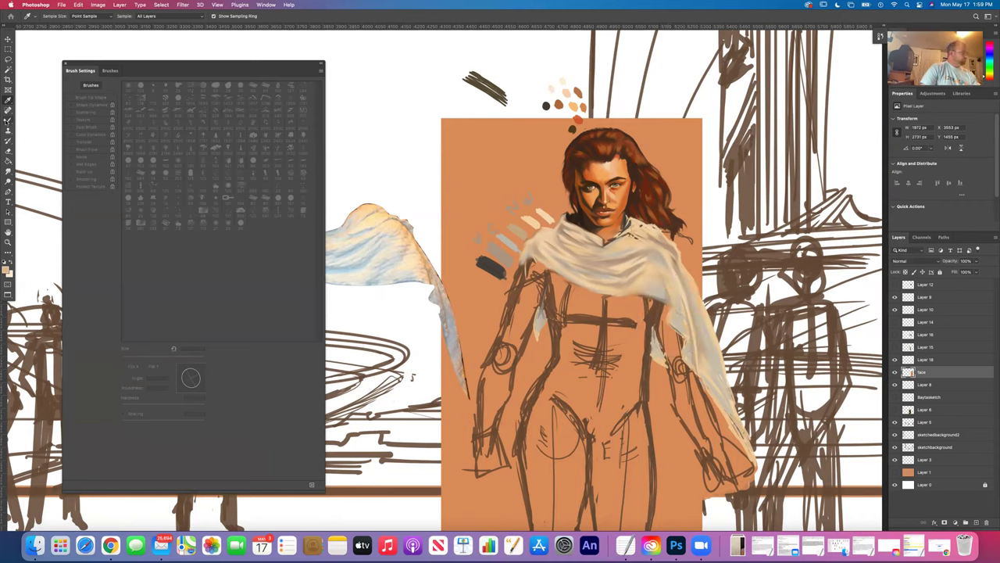
{"action": "key", "text": "b"}
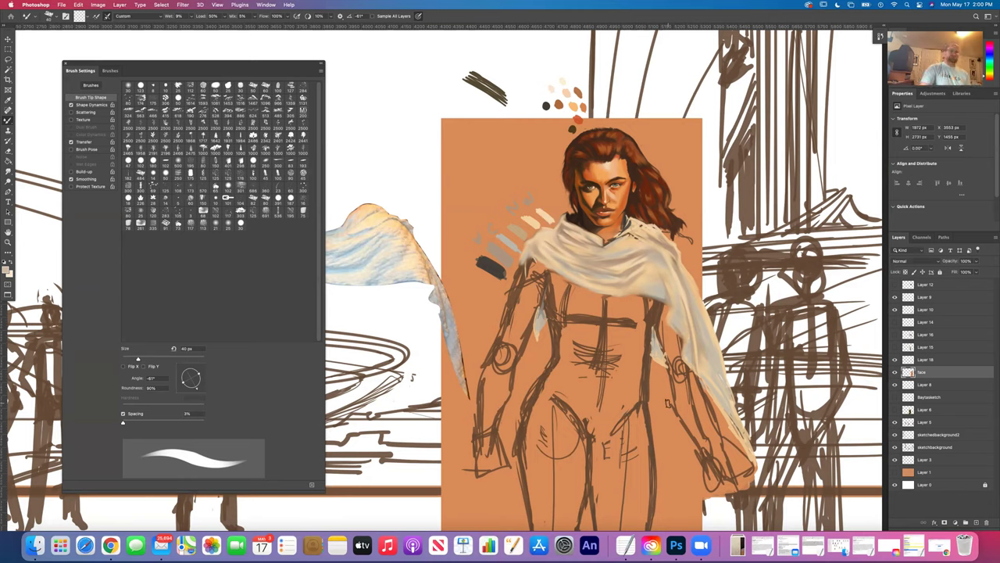
{"action": "key", "text": "i"}
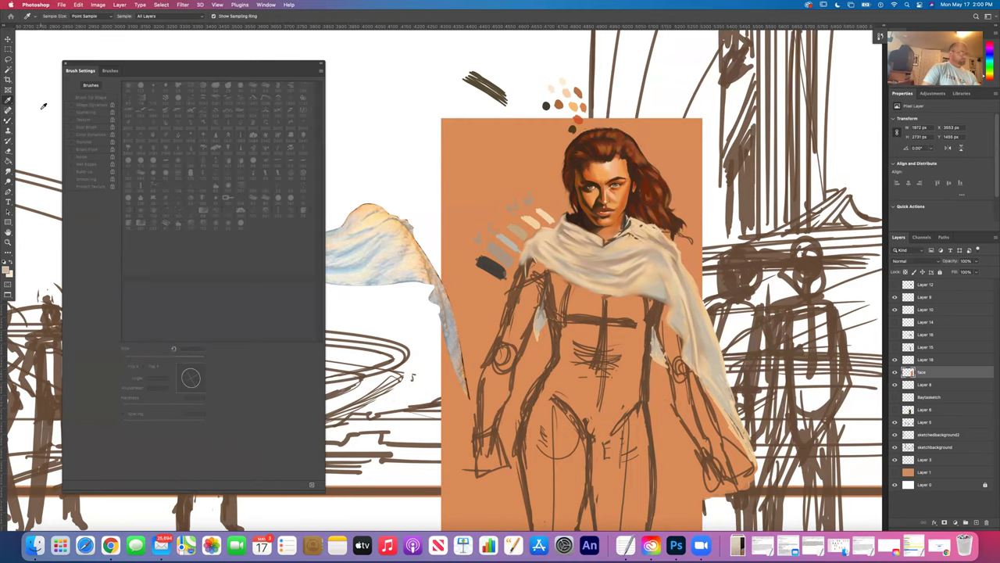
{"action": "key", "text": "b"}
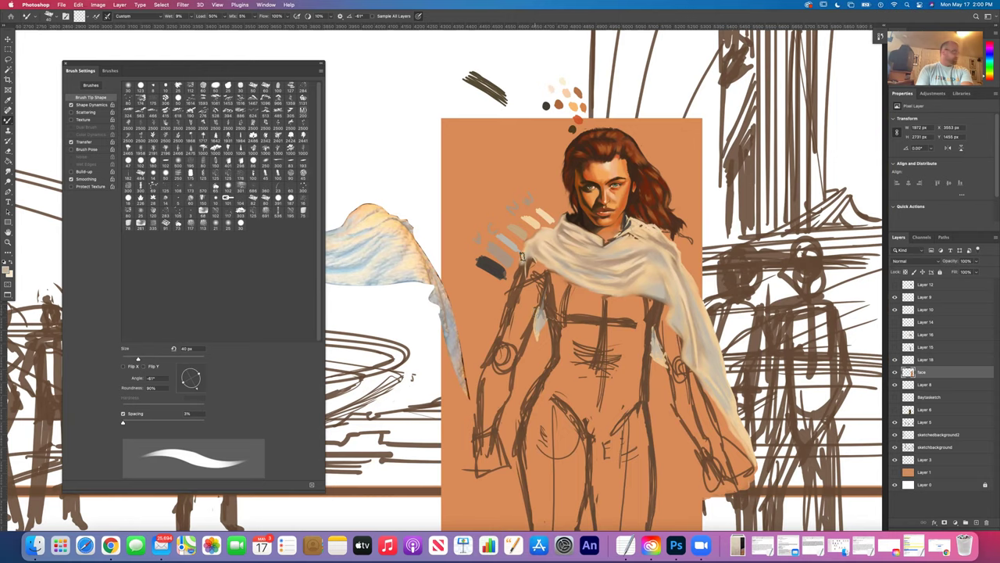
- Rotate the Mixer Brush tip to -22° and blend a sampled scarf tone over the stray dark marks along the collar's shoulder side
{"action": "left_click", "coordinate": [221, 4]}
{"action": "left_click", "coordinate": [226, 112]}
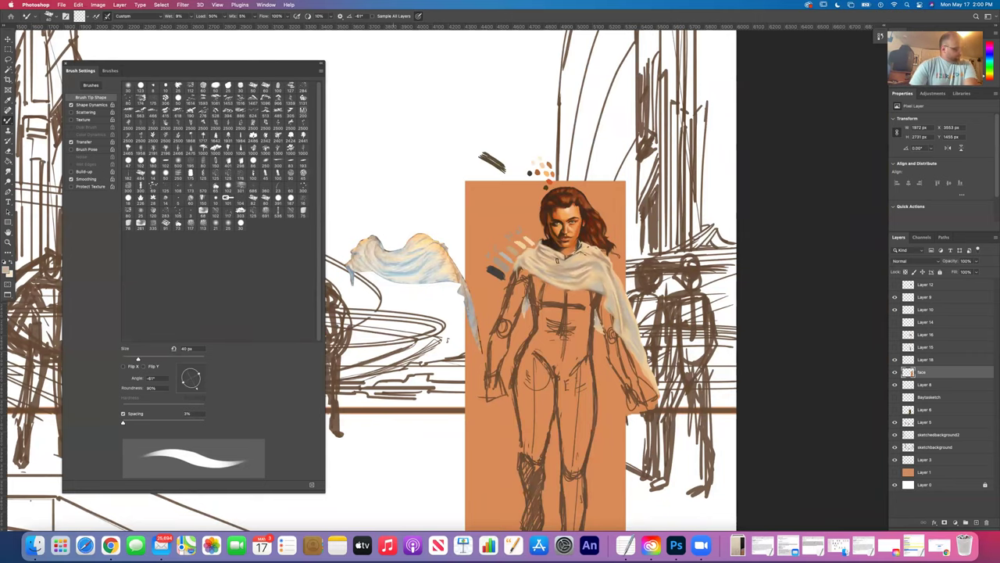
{"action": "left_click", "coordinate": [578, 268], "text": "super"}
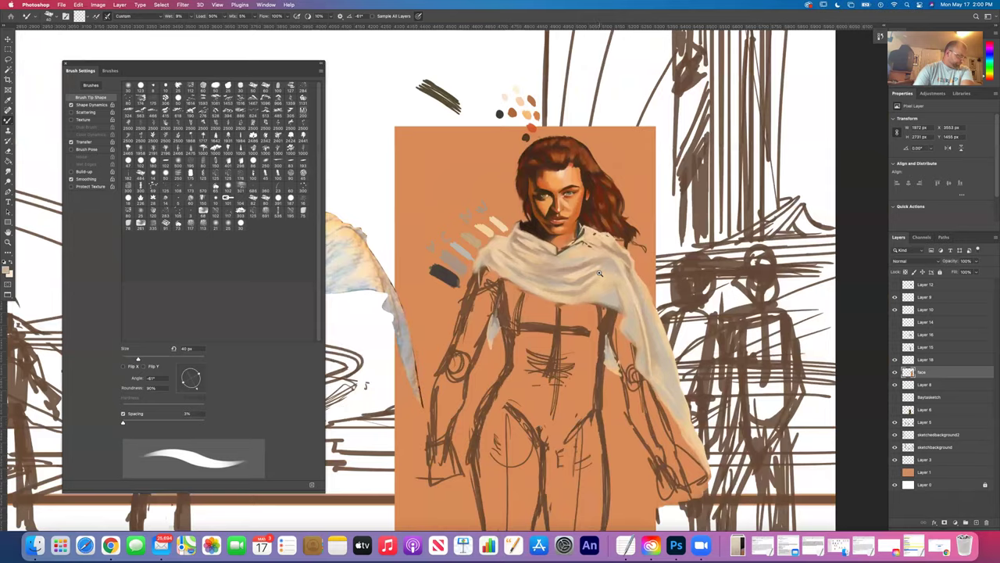
{"action": "left_click", "coordinate": [599, 272], "text": "super"}
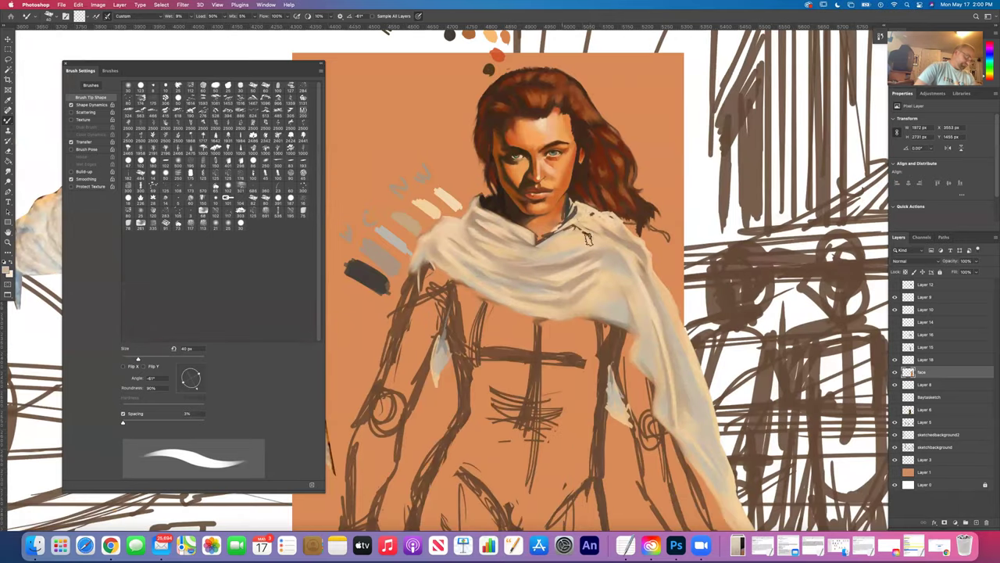
{"action": "left_click_drag", "start_coordinate": [204, 403], "coordinate": [213, 387]}
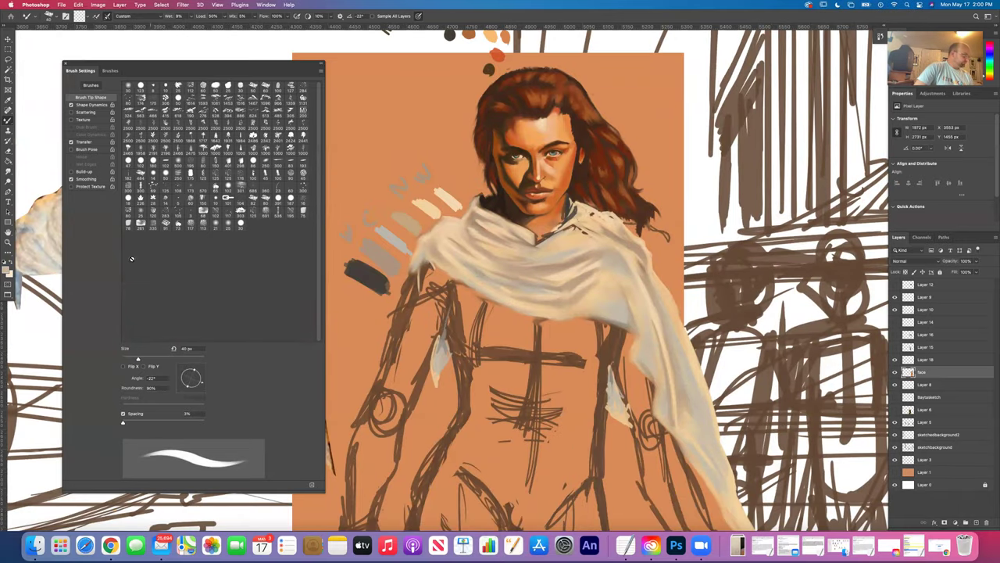
{"action": "left_click", "coordinate": [8, 100]}
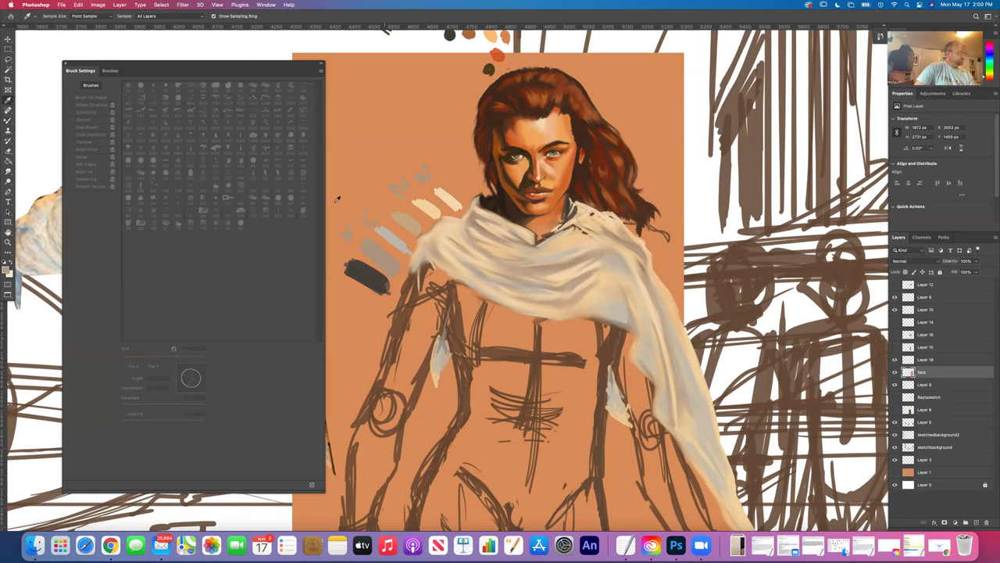
{"action": "left_click", "coordinate": [7, 121]}
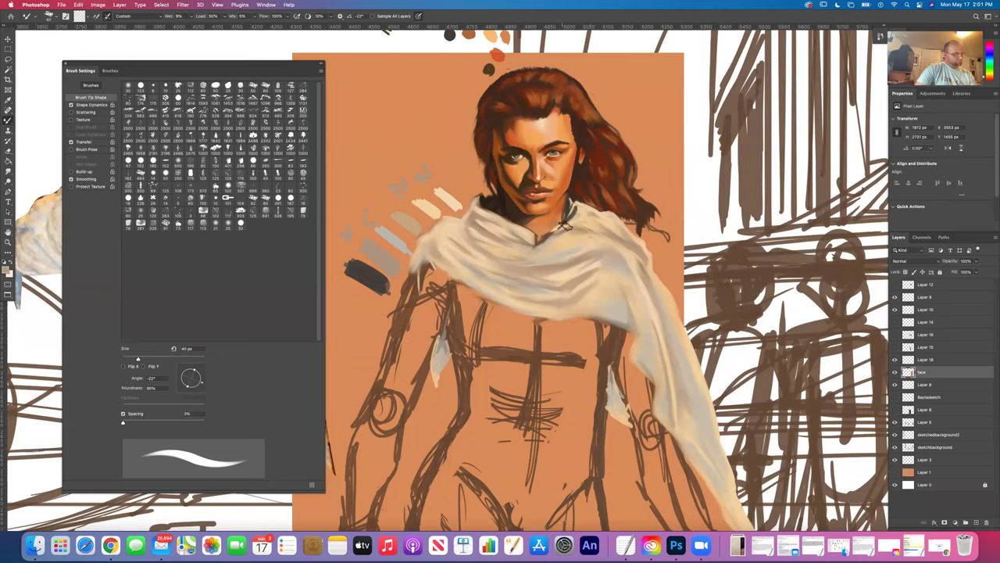
- Set the Mixer Brush to -104° and 25 px and blend the dark collar lines between the neck and the scarf
{"action": "left_click_drag", "start_coordinate": [199, 381], "coordinate": [186, 387]}
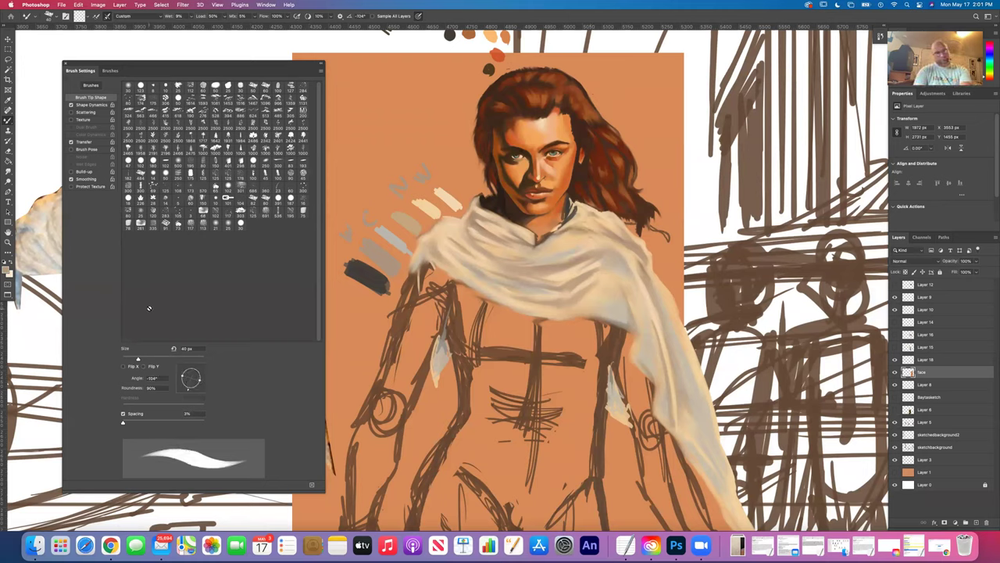
{"action": "left_click", "coordinate": [526, 252]}
{"action": "left_click_drag", "start_coordinate": [526, 252], "coordinate": [508, 340]}
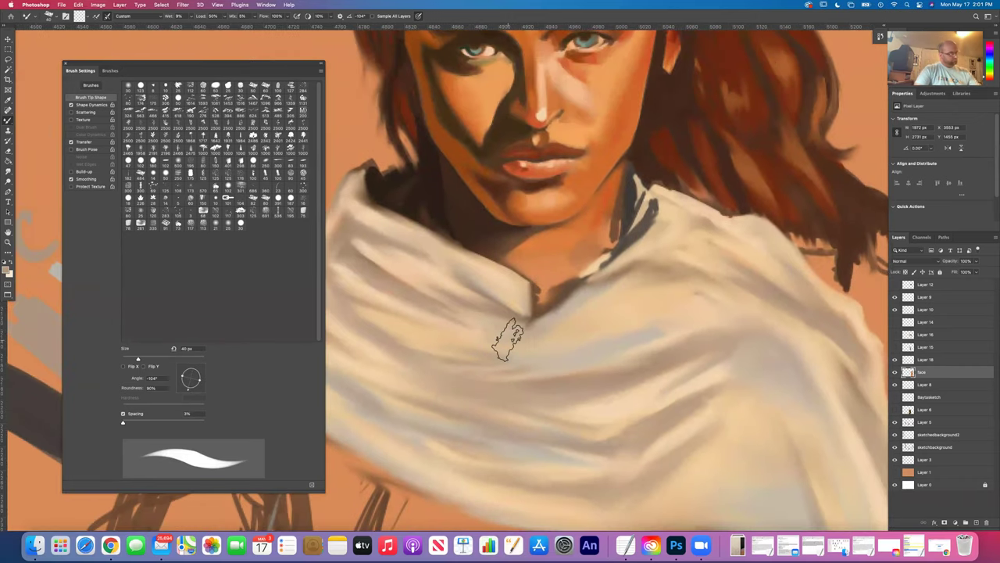
{"action": "mouse_move", "coordinate": [619, 249]}
{"action": "left_mouse_down"}
{"action": "mouse_move", "coordinate": [649, 215]}
{"action": "mouse_move", "coordinate": [645, 228]}
{"action": "left_mouse_up"}
{"action": "key", "text": "bracketleft"}
{"action": "key", "text": "bracketleft"}
{"action": "mouse_move", "coordinate": [644, 226]}
{"action": "left_mouse_down"}
{"action": "mouse_move", "coordinate": [606, 266]}
{"action": "mouse_move", "coordinate": [633, 233]}
{"action": "mouse_move", "coordinate": [630, 215]}
{"action": "mouse_move", "coordinate": [619, 248]}
{"action": "mouse_move", "coordinate": [636, 185]}
{"action": "mouse_move", "coordinate": [621, 246]}
{"action": "mouse_move", "coordinate": [628, 178]}
{"action": "mouse_move", "coordinate": [602, 268]}
{"action": "mouse_move", "coordinate": [632, 238]}
{"action": "mouse_move", "coordinate": [532, 308]}
{"action": "mouse_move", "coordinate": [549, 296]}
{"action": "mouse_move", "coordinate": [537, 301]}
{"action": "mouse_move", "coordinate": [538, 293]}
{"action": "mouse_move", "coordinate": [524, 333]}
{"action": "mouse_move", "coordinate": [617, 242]}
{"action": "mouse_move", "coordinate": [573, 285]}
{"action": "mouse_move", "coordinate": [620, 233]}
{"action": "mouse_move", "coordinate": [605, 253]}
{"action": "mouse_move", "coordinate": [631, 200]}
{"action": "mouse_move", "coordinate": [615, 222]}
{"action": "left_mouse_up"}
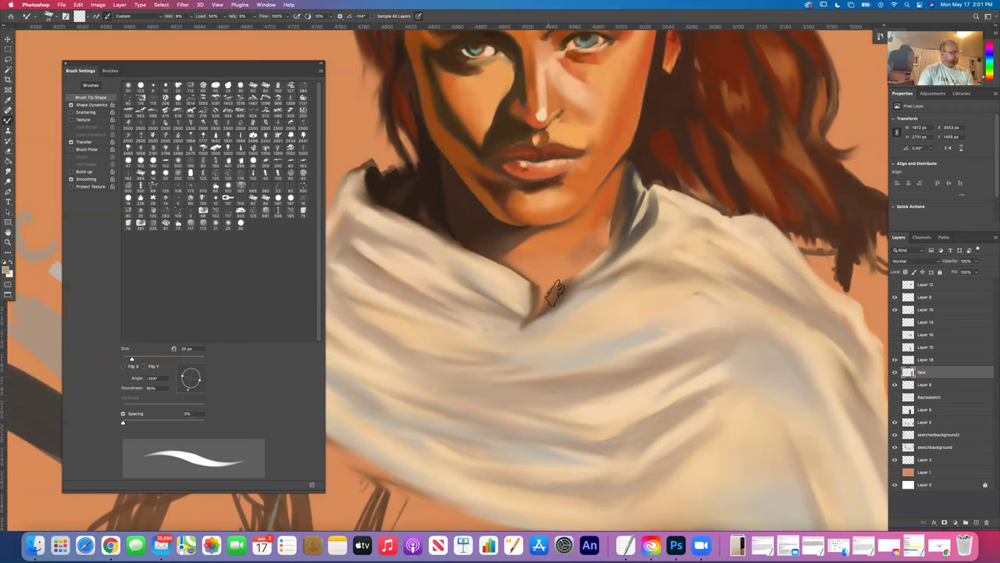
- Rotate the Mixer Brush tip to 161°, clean the brush, touch up the scarf folds with a sampled light tone, and check the figure at actual size
{"action": "mouse_move", "coordinate": [208, 386]}
{"action": "left_mouse_down"}
{"action": "mouse_move", "coordinate": [187, 389]}
{"action": "mouse_move", "coordinate": [181, 376]}
{"action": "left_mouse_up"}
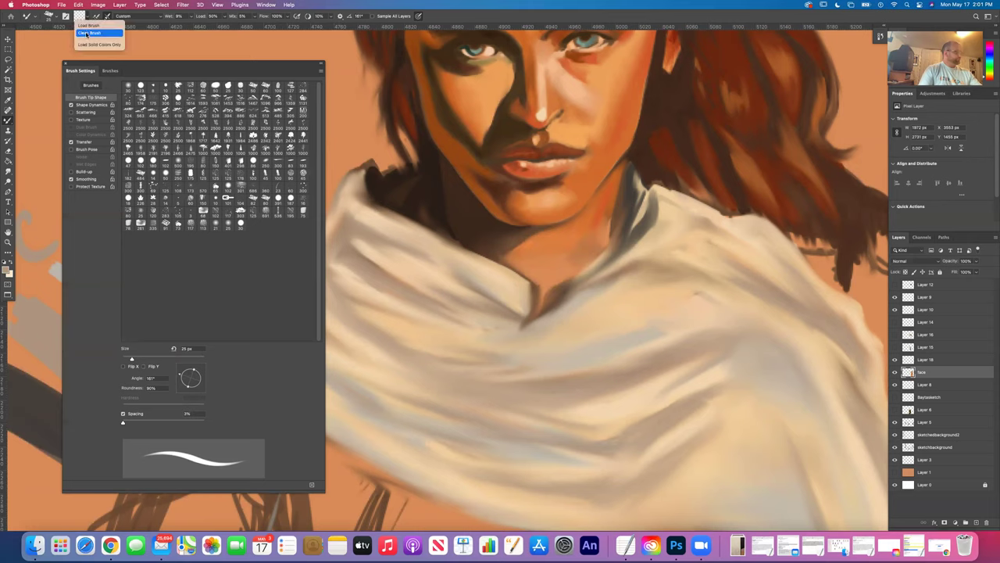
{"action": "left_click", "coordinate": [8, 100]}
{"action": "left_click", "coordinate": [704, 259]}
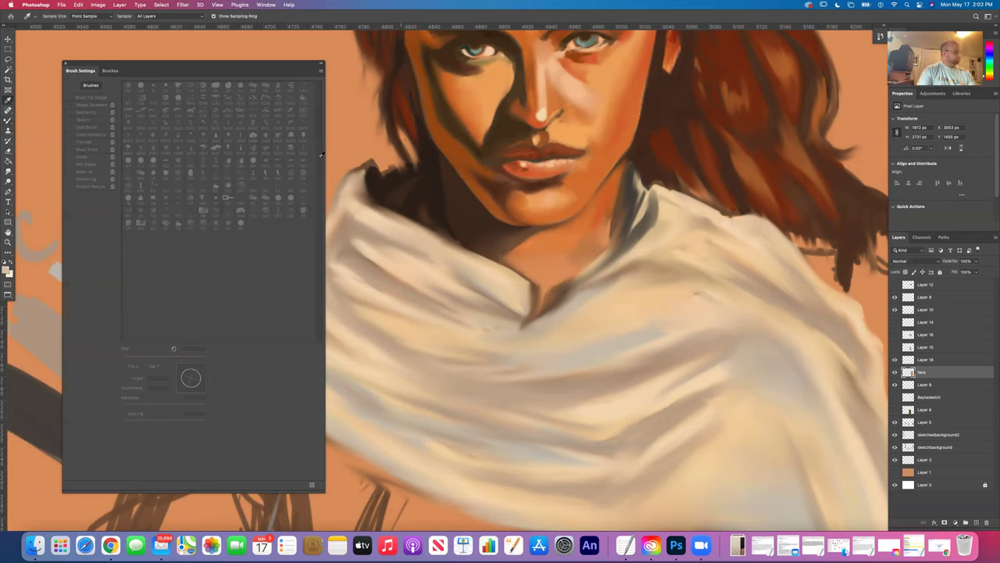
{"action": "key", "text": "b"}
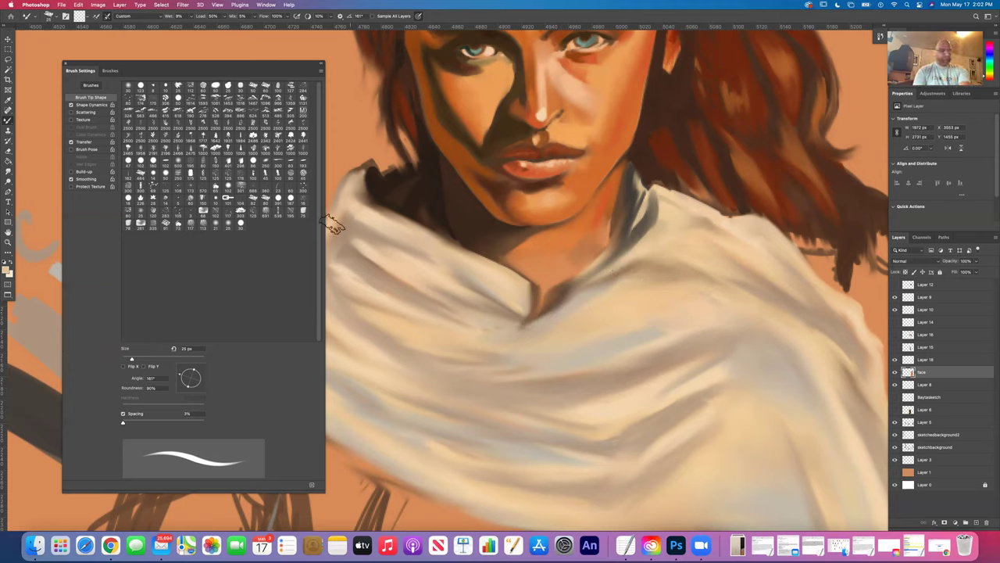
{"action": "scroll", "coordinate": [639, 306], "scroll_direction": "down", "scroll_amount": 5}
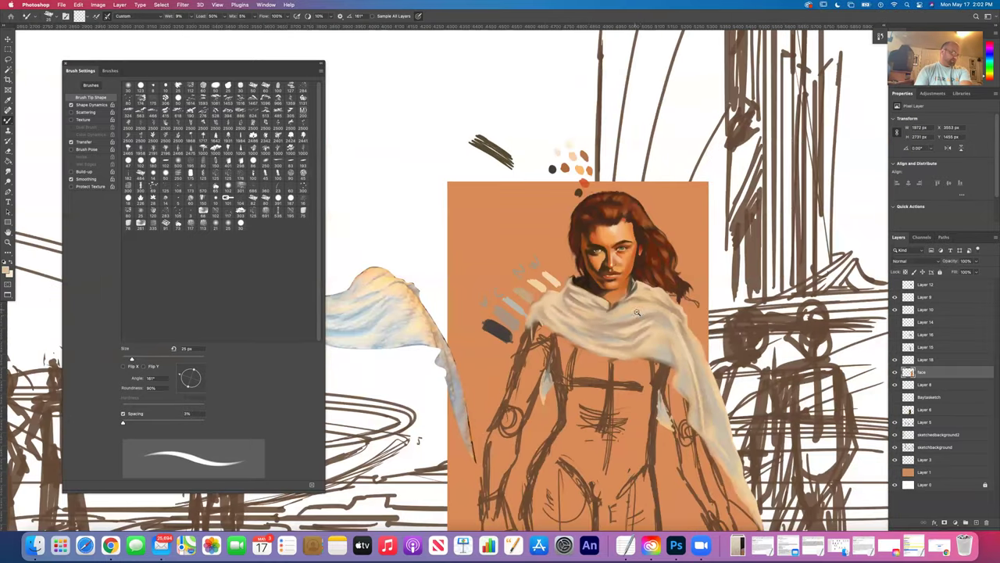
{"action": "scroll", "coordinate": [637, 313], "scroll_direction": "down", "scroll_amount": 2}
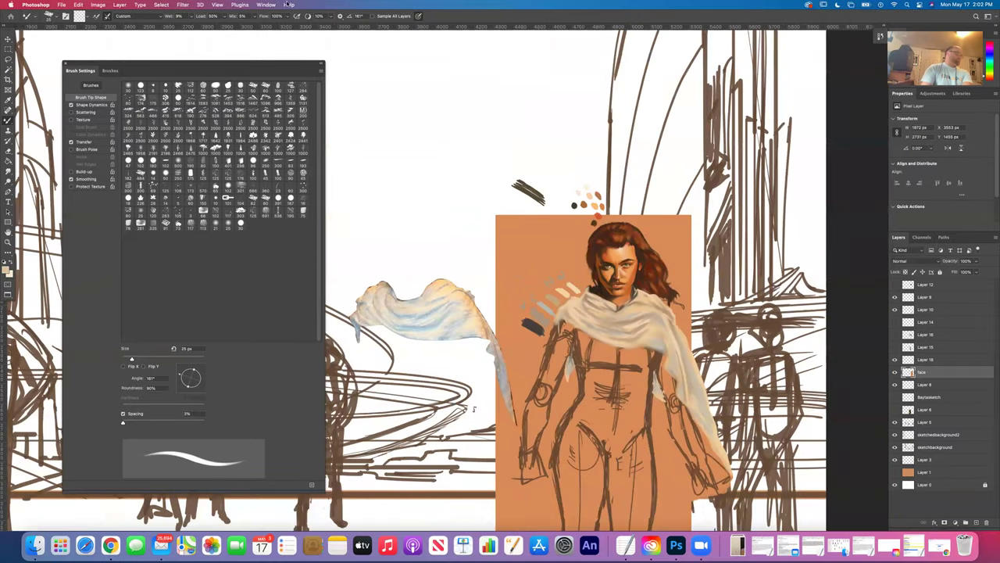
{"action": "left_click", "coordinate": [218, 5]}
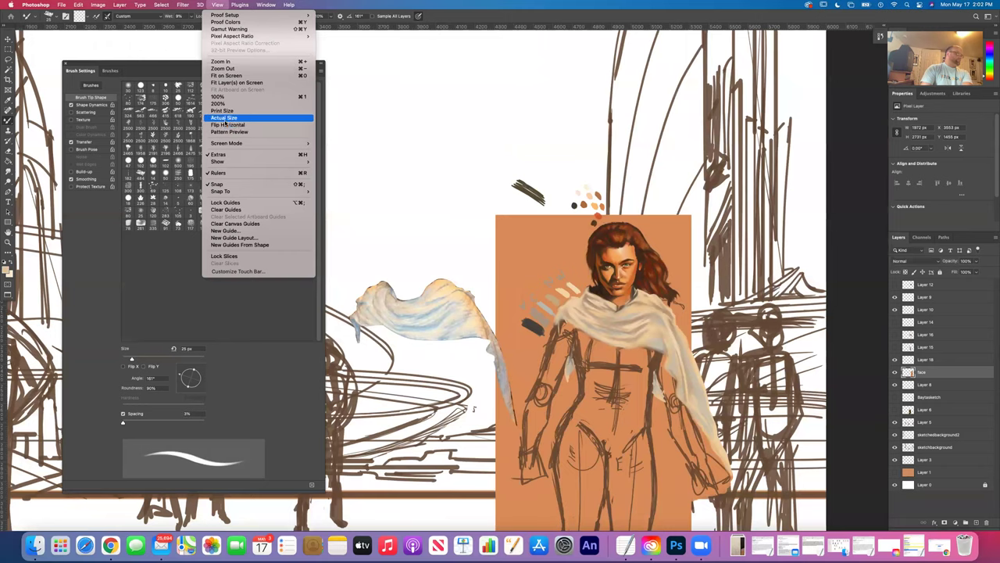
{"action": "left_click", "coordinate": [224, 119]}
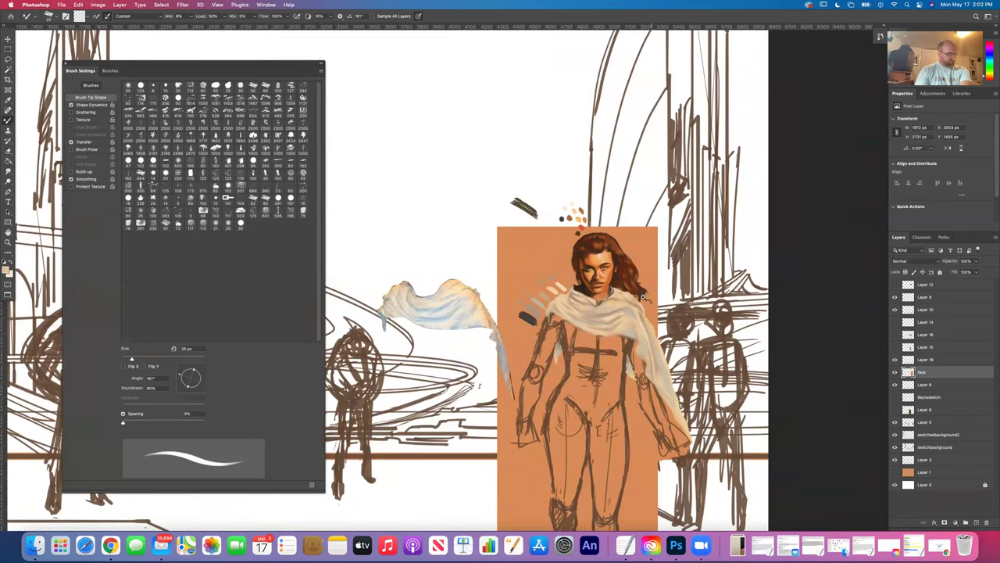
- Sample a greyish tone and blend it down the small hanging cloth piece between the waist and the cape-side arm
{"action": "left_click", "coordinate": [604, 349]}
{"action": "left_click", "coordinate": [612, 374]}
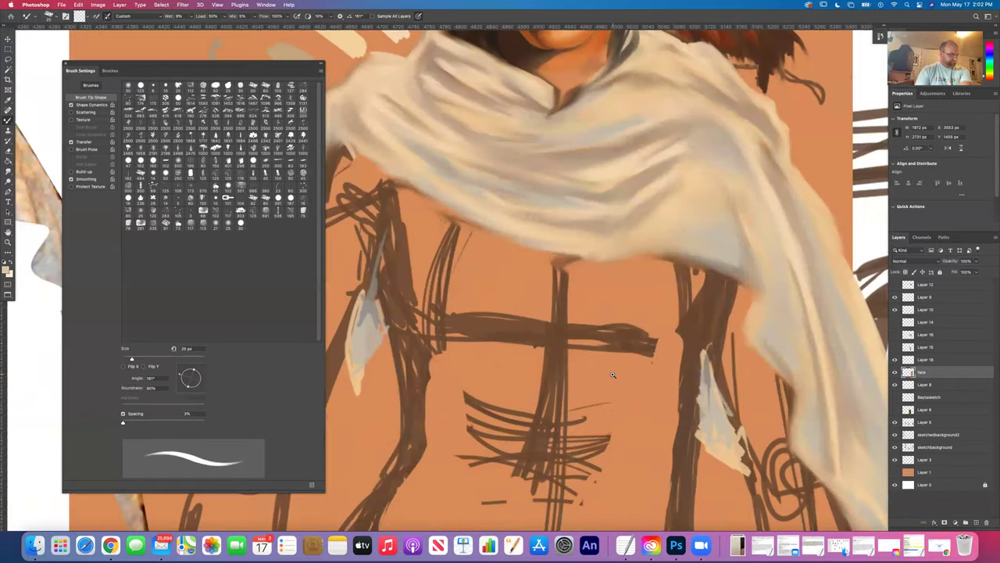
{"action": "left_click_drag", "start_coordinate": [612, 382], "coordinate": [607, 456]}
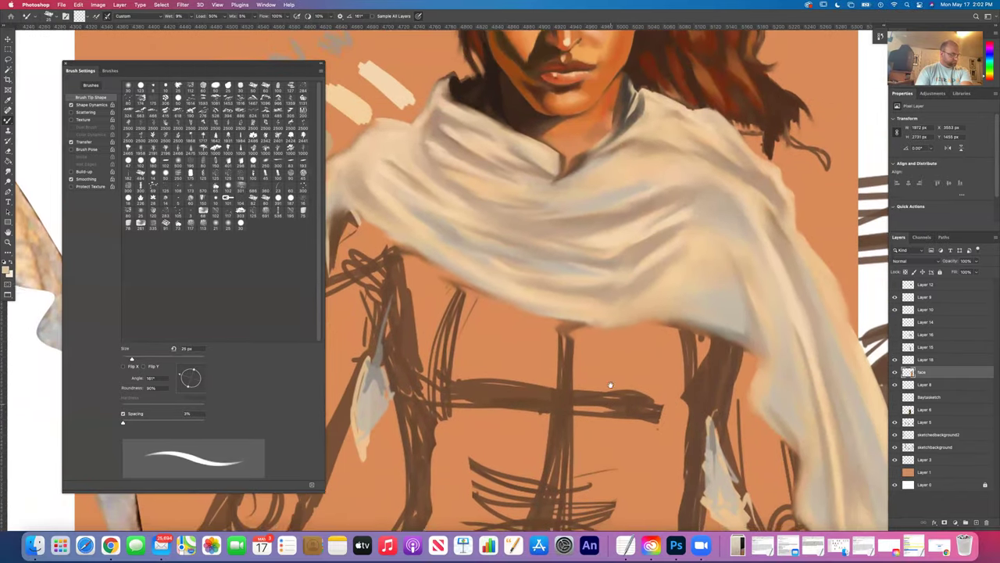
{"action": "left_click_drag", "start_coordinate": [607, 395], "coordinate": [608, 315]}
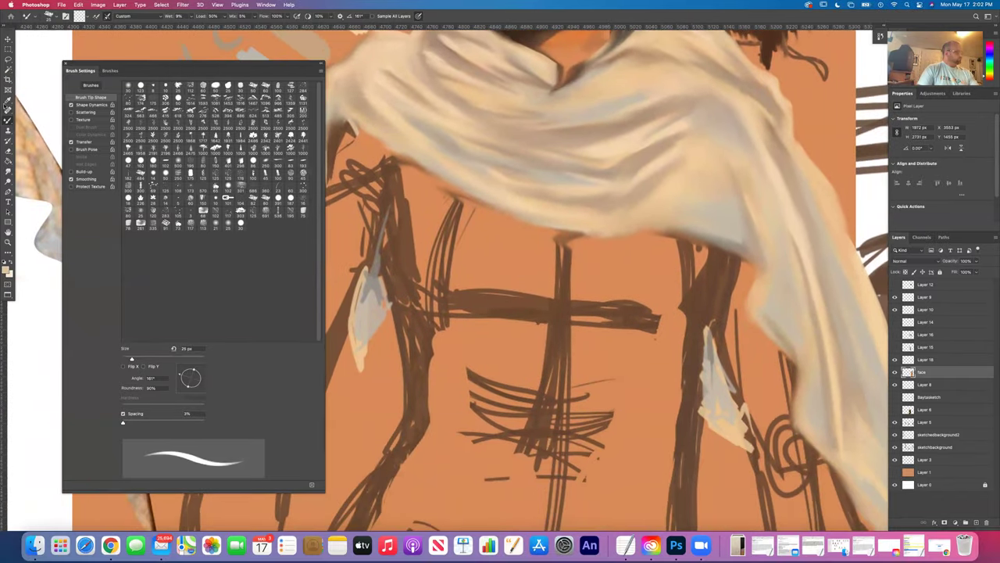
{"action": "key", "text": "i"}
{"action": "left_click", "coordinate": [712, 384]}
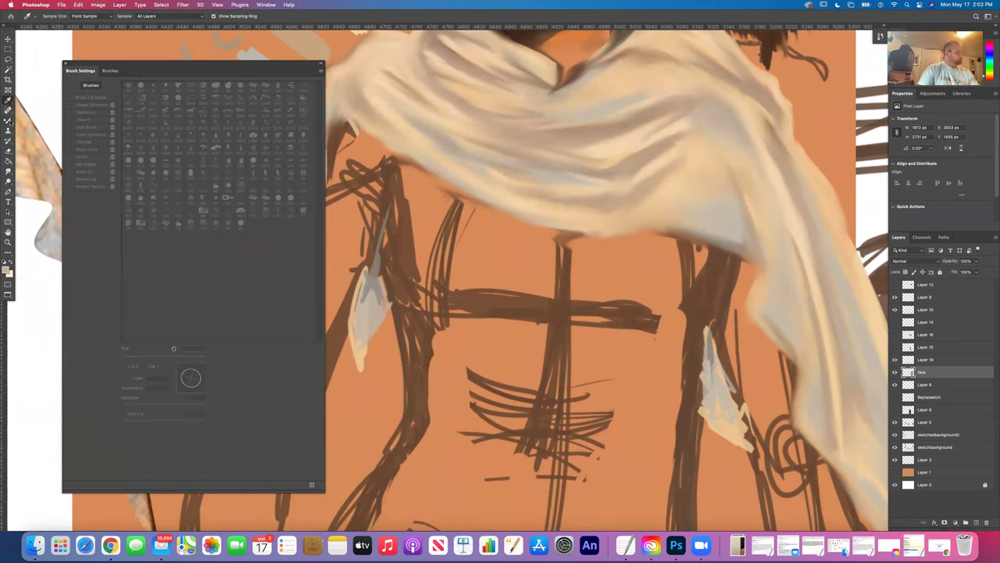
{"action": "key", "text": "b"}
{"action": "left_click_drag", "start_coordinate": [715, 375], "coordinate": [732, 412]}
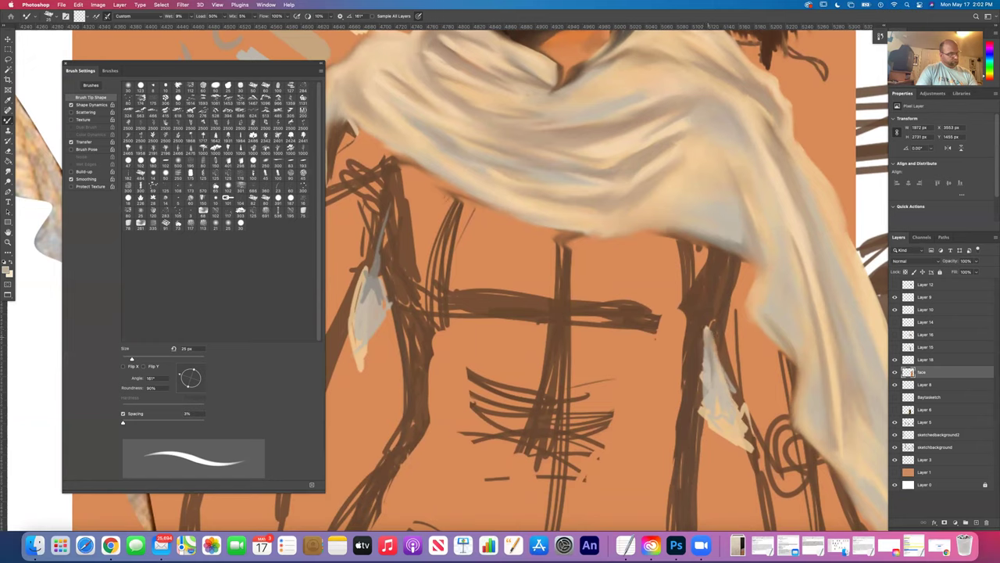
{"action": "mouse_move", "coordinate": [704, 348]}
{"action": "left_mouse_down"}
{"action": "mouse_move", "coordinate": [704, 407]}
{"action": "mouse_move", "coordinate": [710, 349]}
{"action": "mouse_move", "coordinate": [714, 430]}
{"action": "mouse_move", "coordinate": [727, 419]}
{"action": "left_mouse_up"}
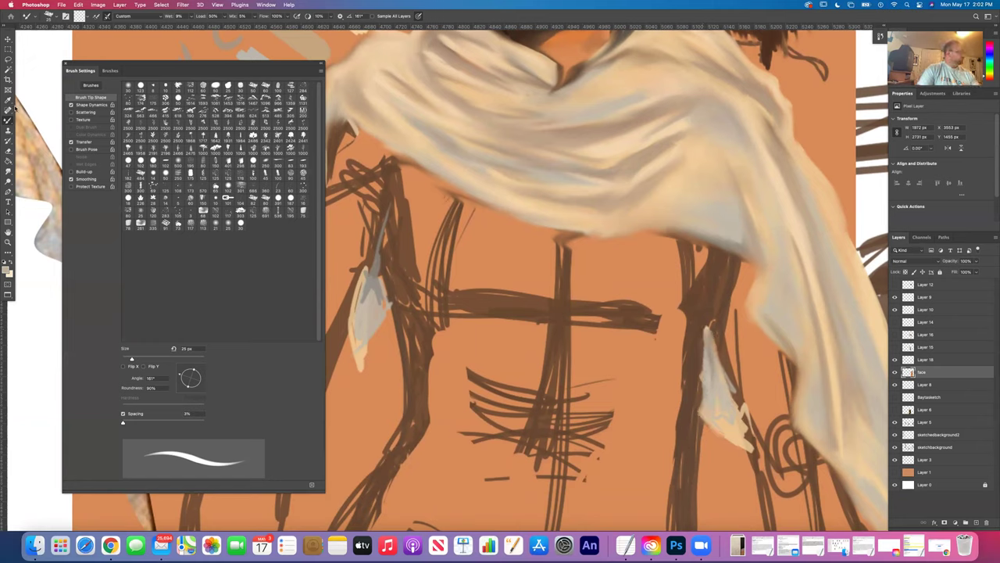
- Sample a cream tone and smooth the edges of the small cloth piece on the cape side of the waist
{"action": "key", "text": "i"}
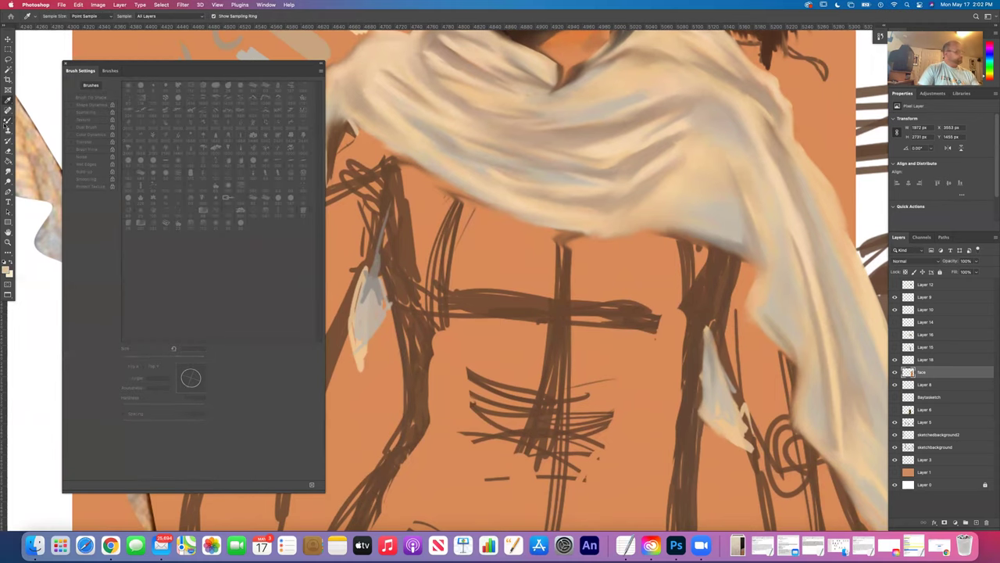
{"action": "key", "text": "b"}
{"action": "mouse_move", "coordinate": [726, 393]}
{"action": "left_mouse_down"}
{"action": "mouse_move", "coordinate": [701, 325]}
{"action": "mouse_move", "coordinate": [700, 397]}
{"action": "mouse_move", "coordinate": [748, 451]}
{"action": "mouse_move", "coordinate": [725, 421]}
{"action": "mouse_move", "coordinate": [705, 347]}
{"action": "left_mouse_up"}
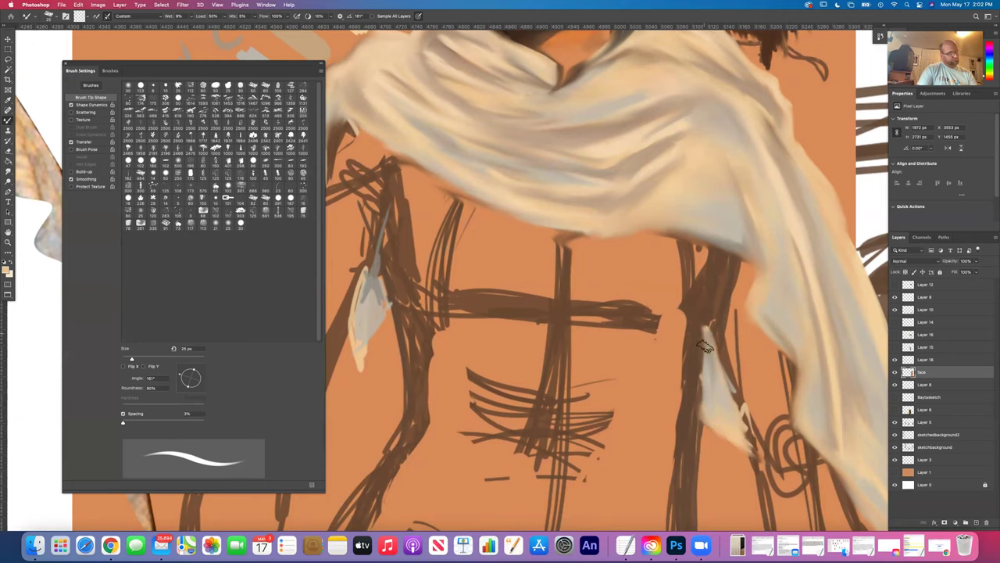
- Sample a light tone and blend the grey and cream areas of the cloth piece hanging beside the opposite arm
{"action": "left_click_drag", "start_coordinate": [401, 364], "coordinate": [525, 386]}
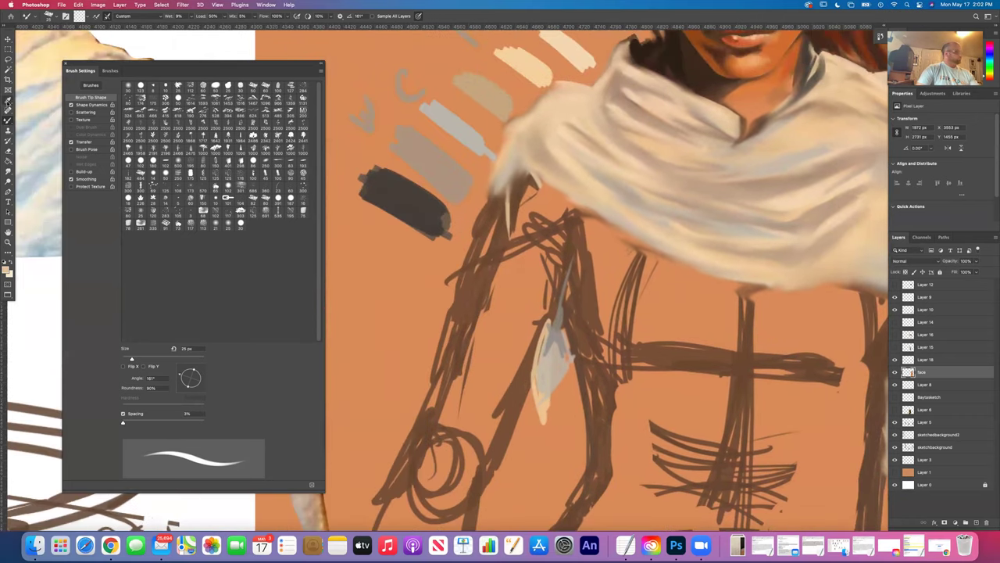
{"action": "left_click", "coordinate": [7, 101]}
{"action": "left_click", "coordinate": [547, 382]}
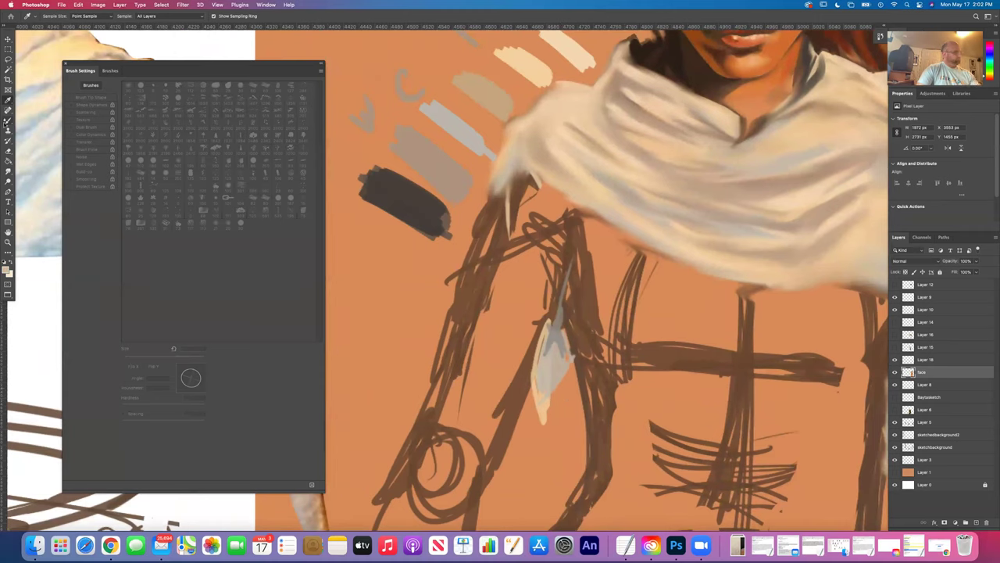
{"action": "key", "text": "b"}
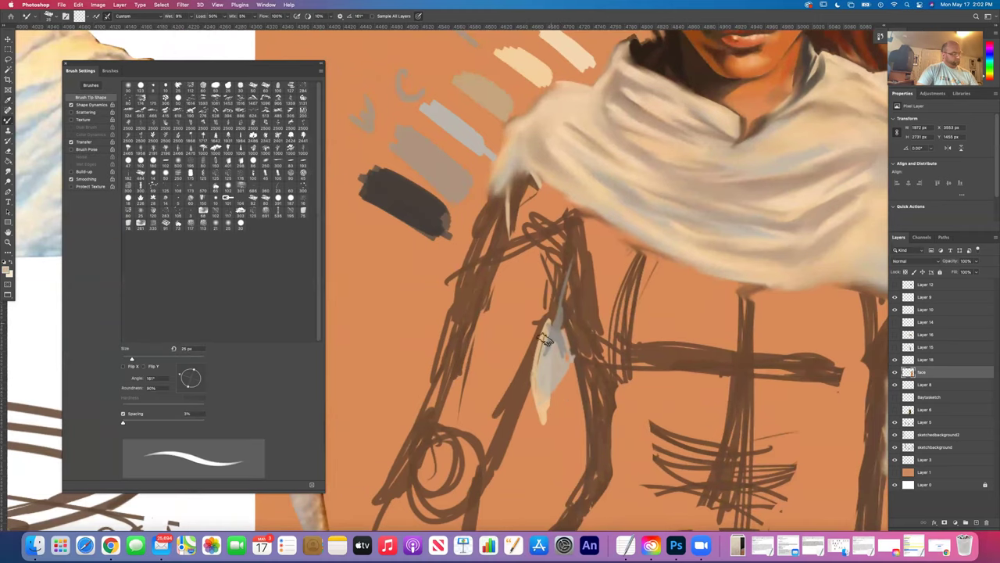
{"action": "mouse_move", "coordinate": [547, 335]}
{"action": "left_mouse_down"}
{"action": "mouse_move", "coordinate": [537, 360]}
{"action": "mouse_move", "coordinate": [546, 359]}
{"action": "mouse_move", "coordinate": [552, 331]}
{"action": "mouse_move", "coordinate": [568, 361]}
{"action": "mouse_move", "coordinate": [544, 397]}
{"action": "left_mouse_up"}
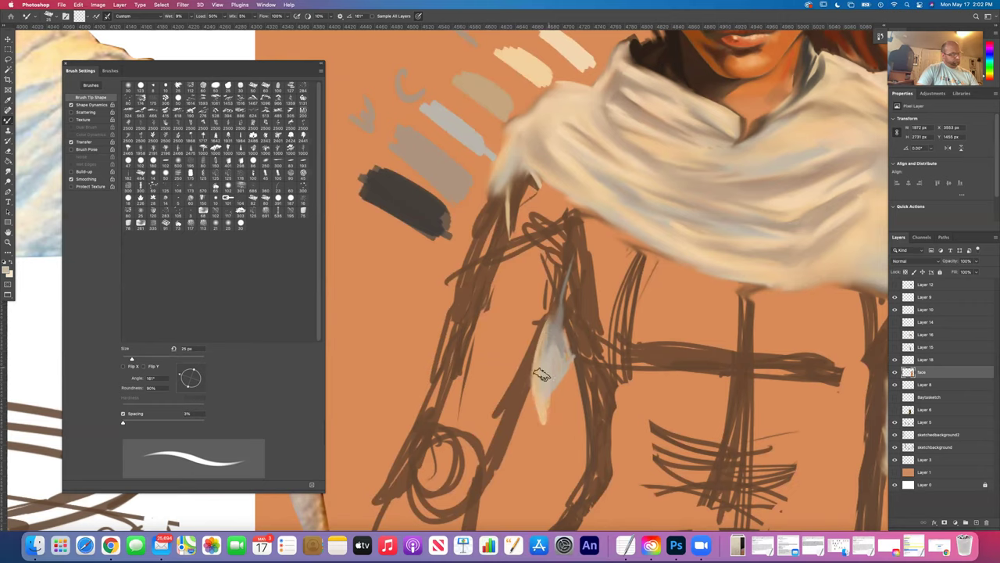
- Switch to the regular Brush at 7 px and refine the cloth piece's lower tip with a sampled cream tone
{"action": "left_click", "coordinate": [7, 121]}
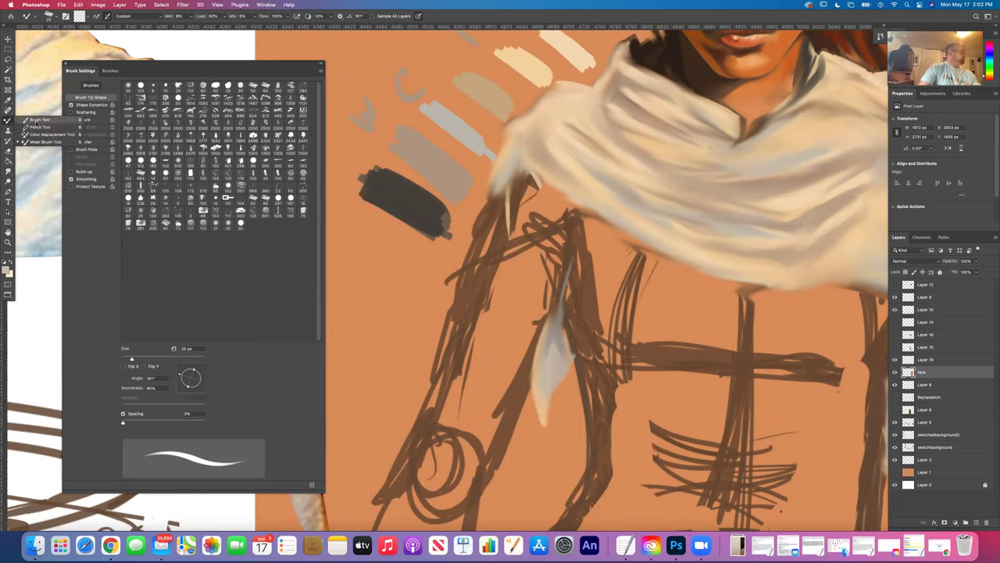
{"action": "left_click", "coordinate": [35, 118]}
{"action": "left_click", "coordinate": [541, 412], "text": "alt"}
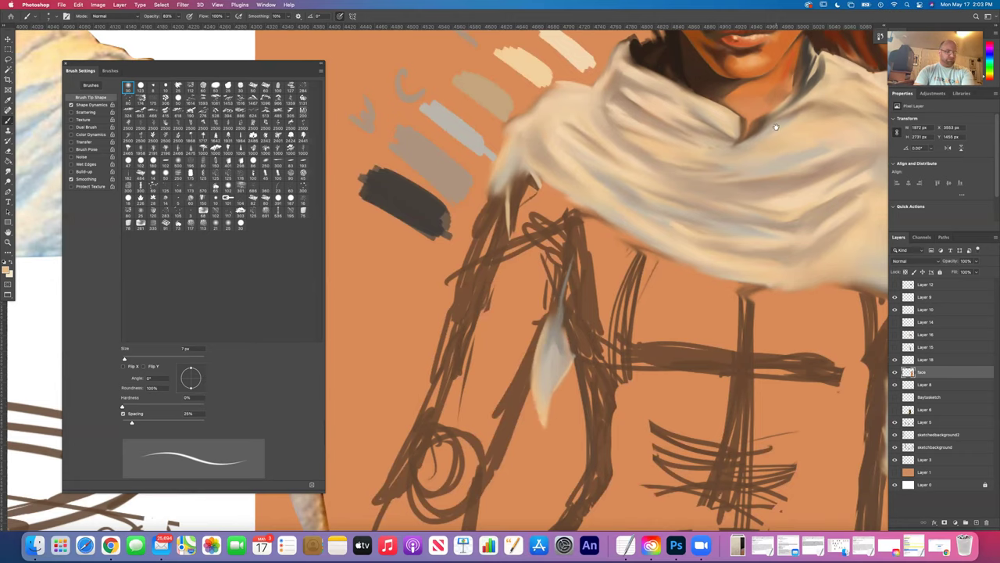
- Examine the painted scarf and cape against the whole figure, close up and at actual size
{"action": "left_click", "coordinate": [748, 165], "text": "alt"}
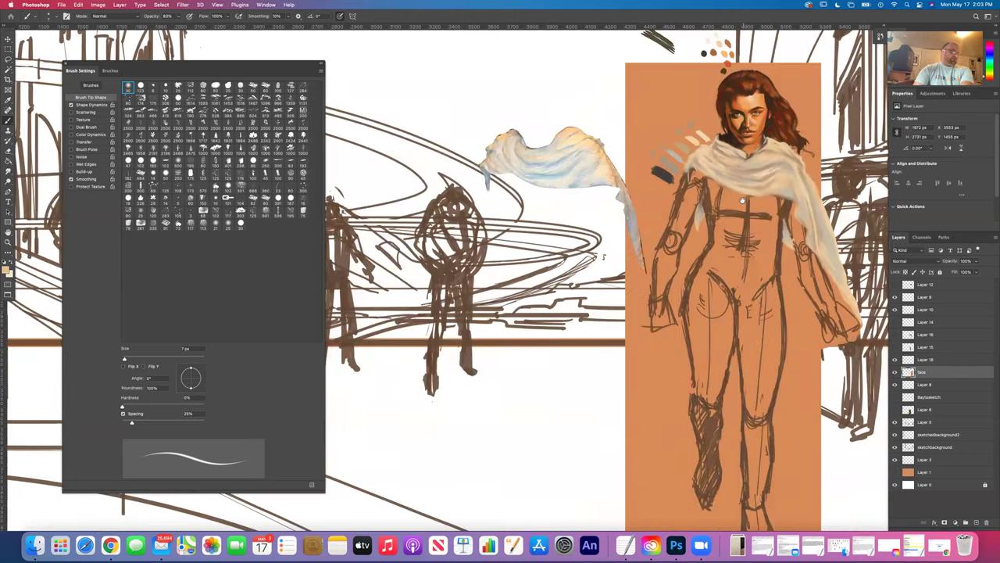
{"action": "left_click_drag", "start_coordinate": [742, 202], "coordinate": [692, 248]}
{"action": "left_click", "coordinate": [699, 220]}
{"action": "left_click", "coordinate": [719, 212]}
{"action": "left_click", "coordinate": [712, 219], "text": "alt"}
{"action": "left_click", "coordinate": [700, 222]}
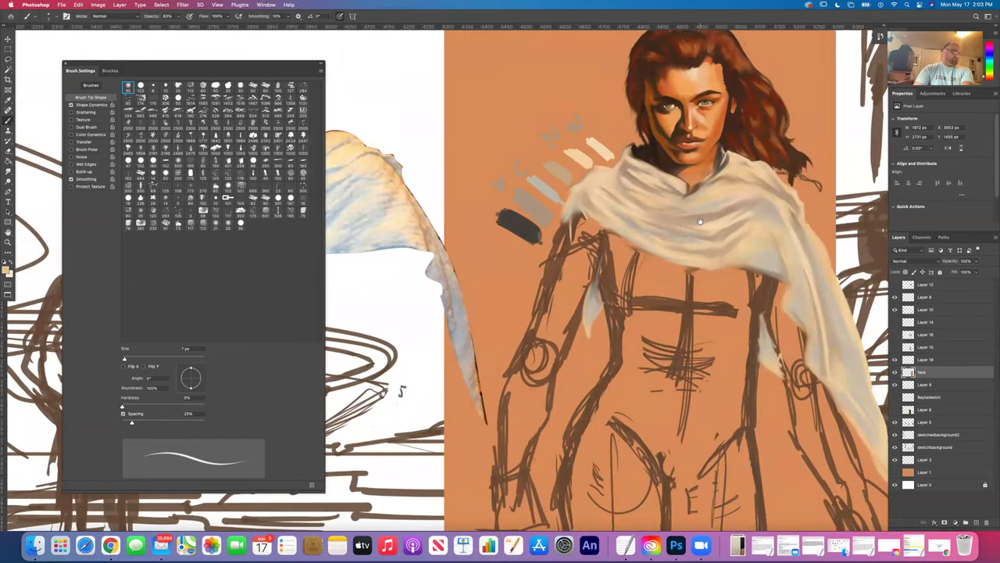
{"action": "left_click", "coordinate": [756, 221], "text": "alt"}
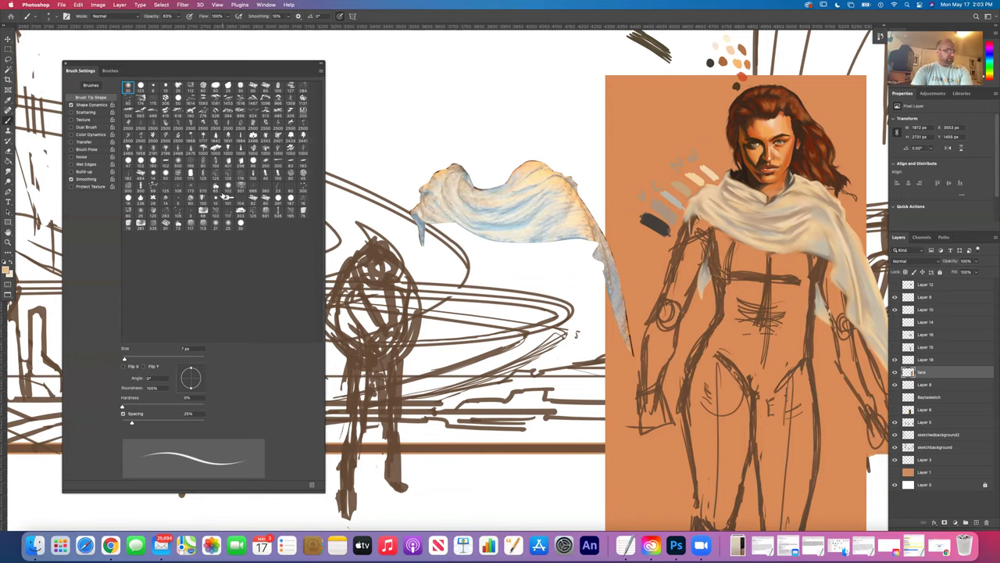
{"action": "left_click_drag", "start_coordinate": [502, 168], "coordinate": [339, 170]}
{"action": "left_click", "coordinate": [217, 5]}
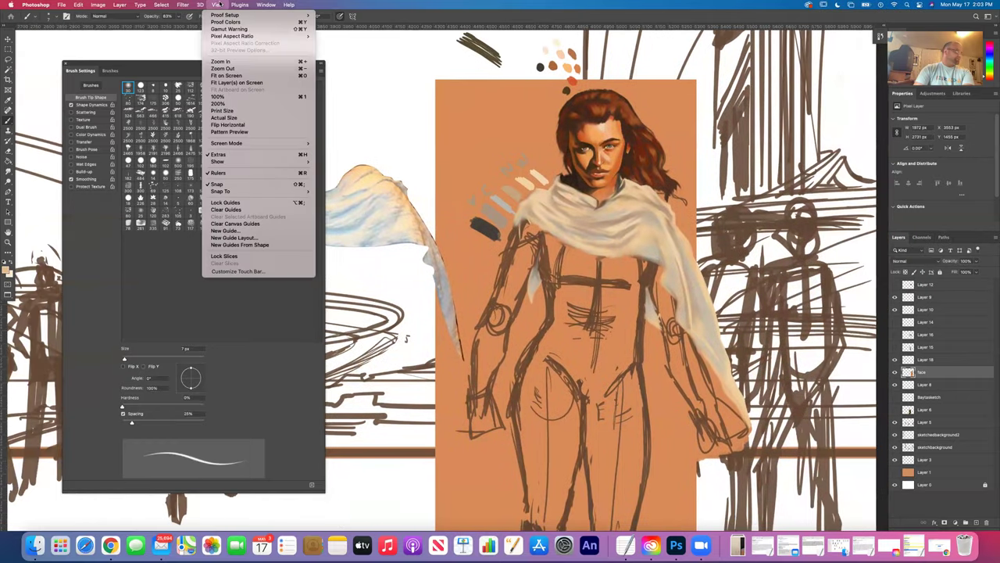
{"action": "left_click", "coordinate": [224, 118]}
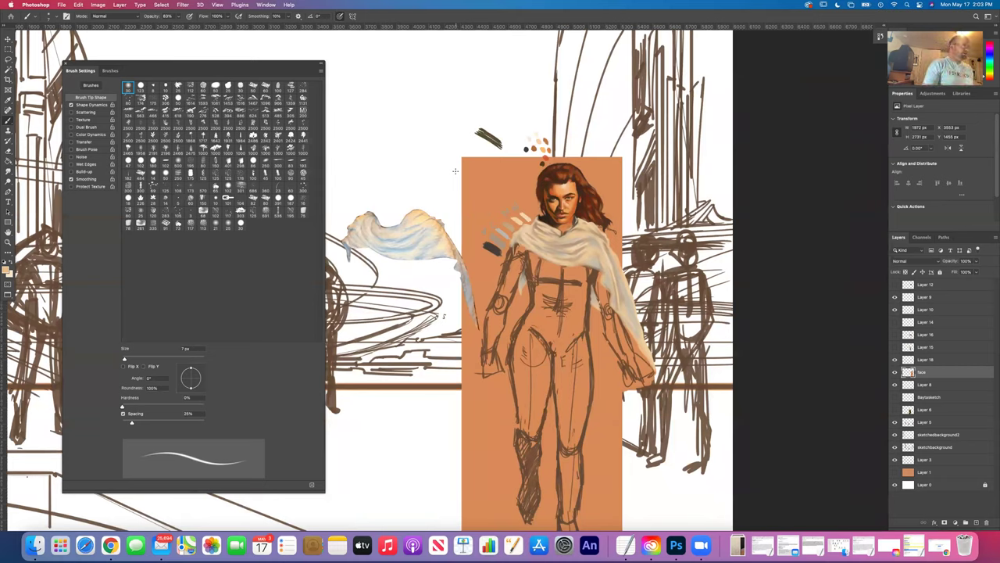
{"action": "key", "text": "8"}
{"action": "key", "text": "3"}
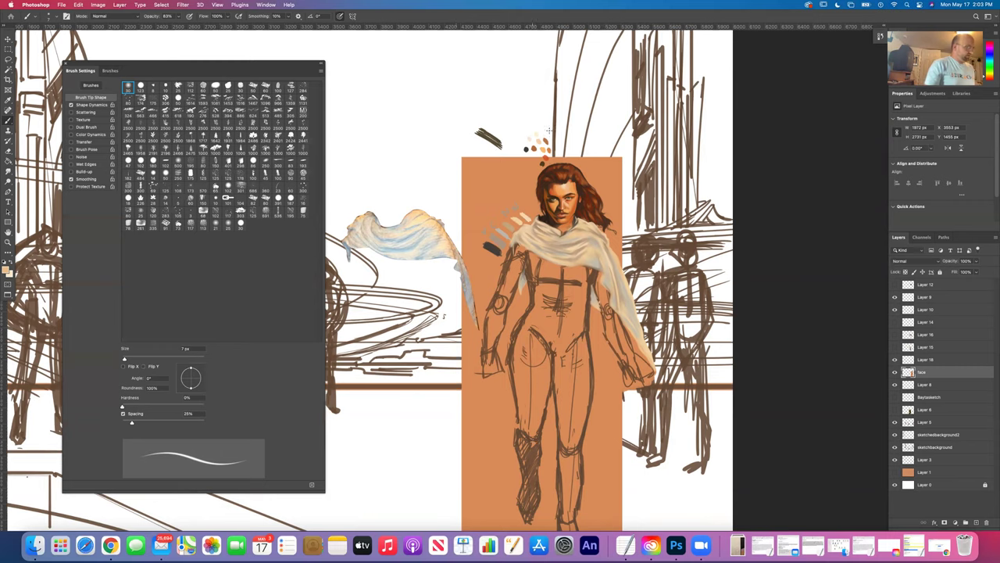